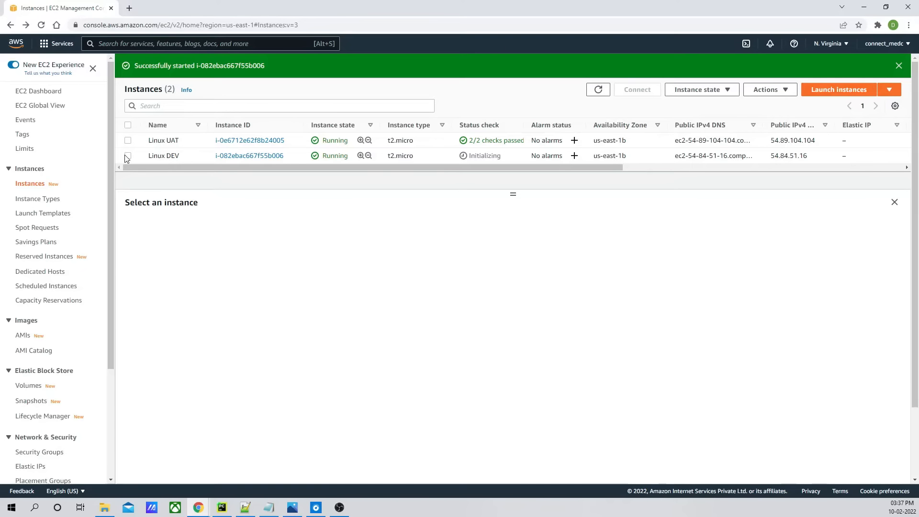
- Examine the tags of the Linux DEV and Linux UAT instances
{"action": "left_click", "coordinate": [128, 156]}
{"action": "left_click", "coordinate": [449, 232]}
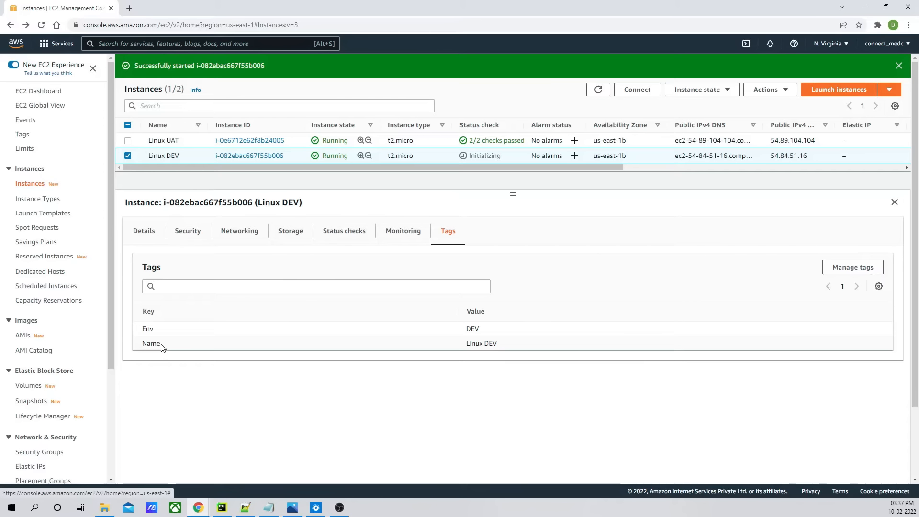
{"action": "left_click_drag", "start_coordinate": [161, 349], "coordinate": [142, 347]}
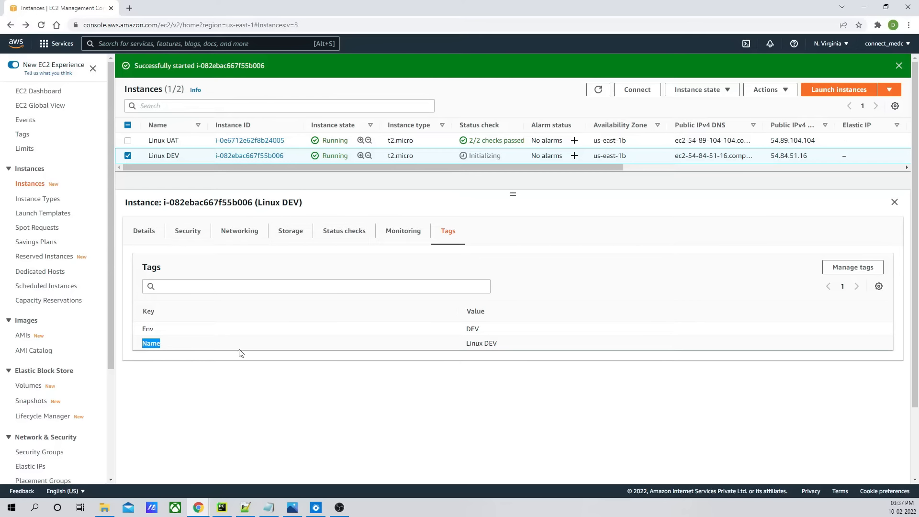
{"action": "left_click_drag", "start_coordinate": [154, 332], "coordinate": [141, 334]}
{"action": "left_click", "coordinate": [153, 332]}
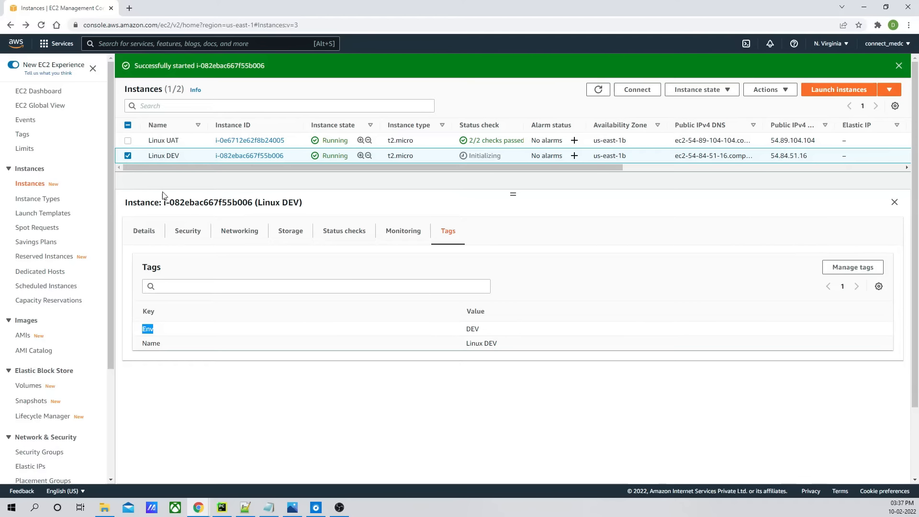
{"action": "left_click", "coordinate": [128, 156]}
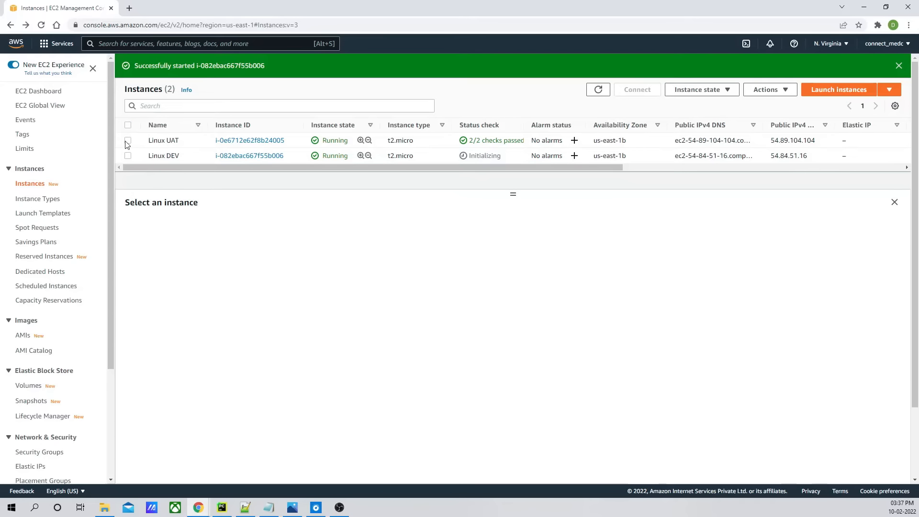
{"action": "left_click", "coordinate": [128, 141]}
{"action": "left_click", "coordinate": [453, 239]}
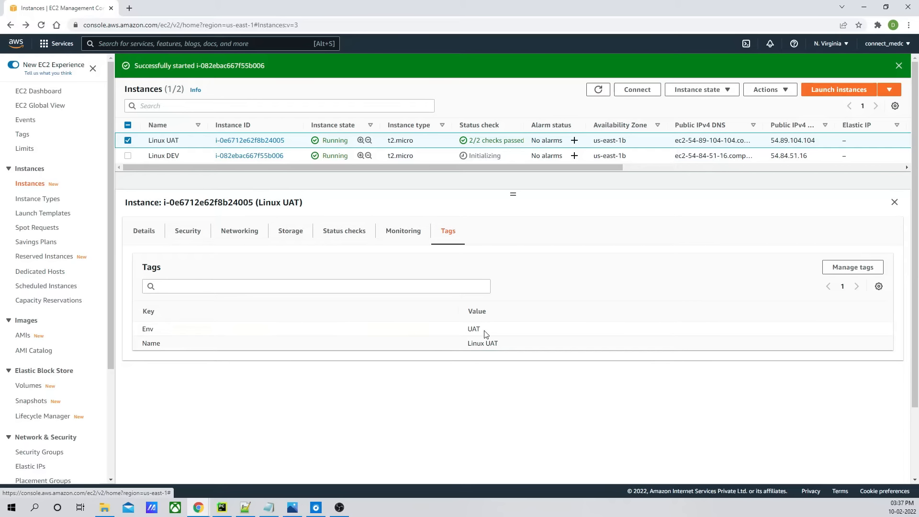
{"action": "left_click", "coordinate": [127, 140]}
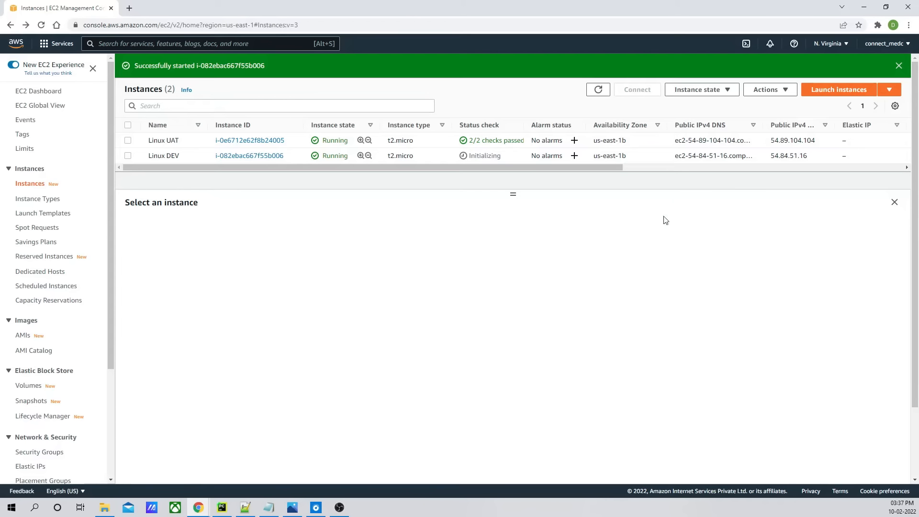
- Search for the IAM service, open it in a new browser tab and switch to that tab
{"action": "left_click", "coordinate": [152, 42]}
{"action": "type", "text": "IAM"}
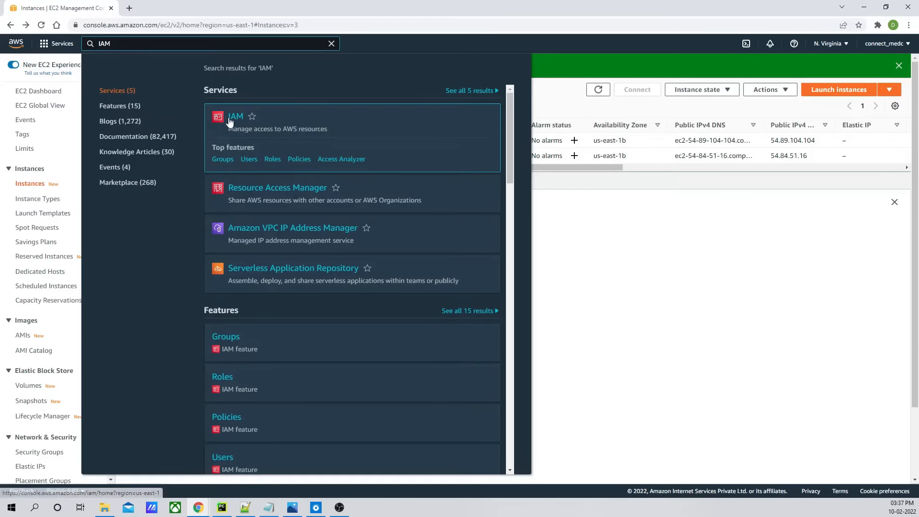
{"action": "right_click", "coordinate": [230, 120]}
{"action": "left_click", "coordinate": [254, 128]}
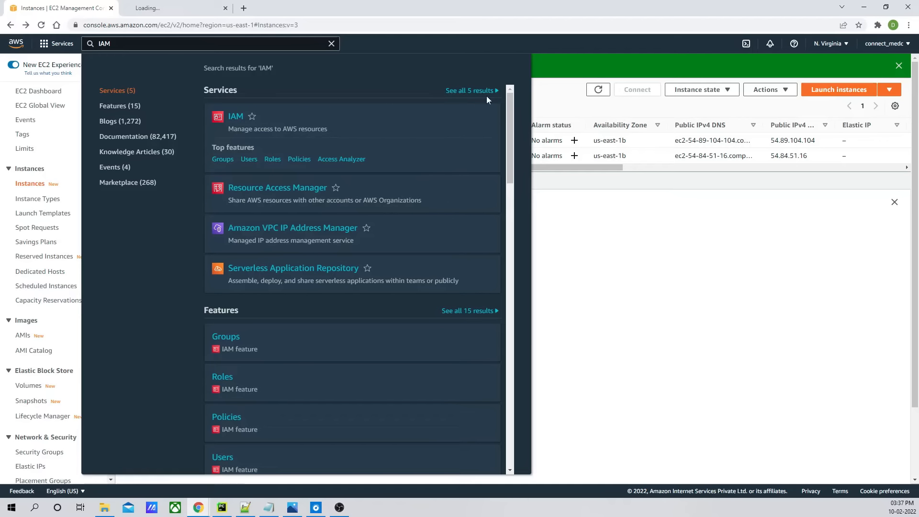
{"action": "left_click", "coordinate": [331, 45]}
{"action": "key", "text": "ctrl+Tab"}
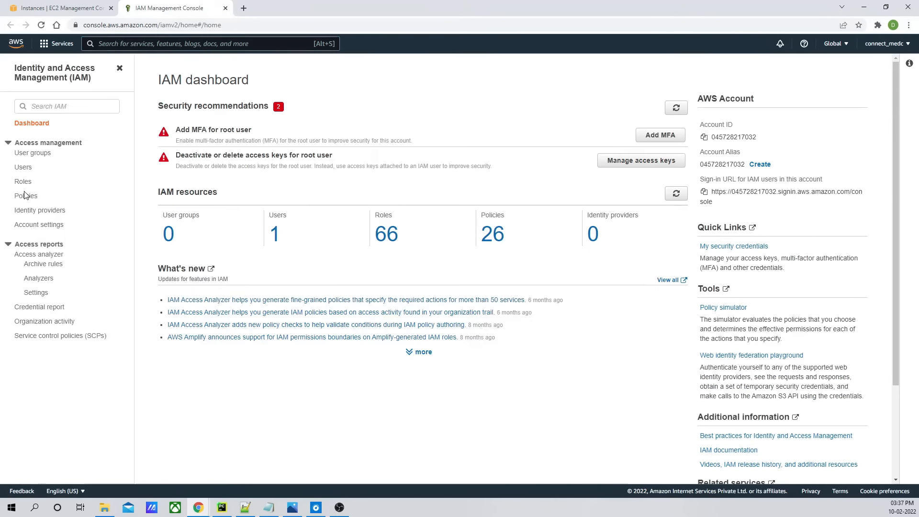
- Start creating a new IAM policy and choose EC2 as its service
{"action": "left_click", "coordinate": [25, 196]}
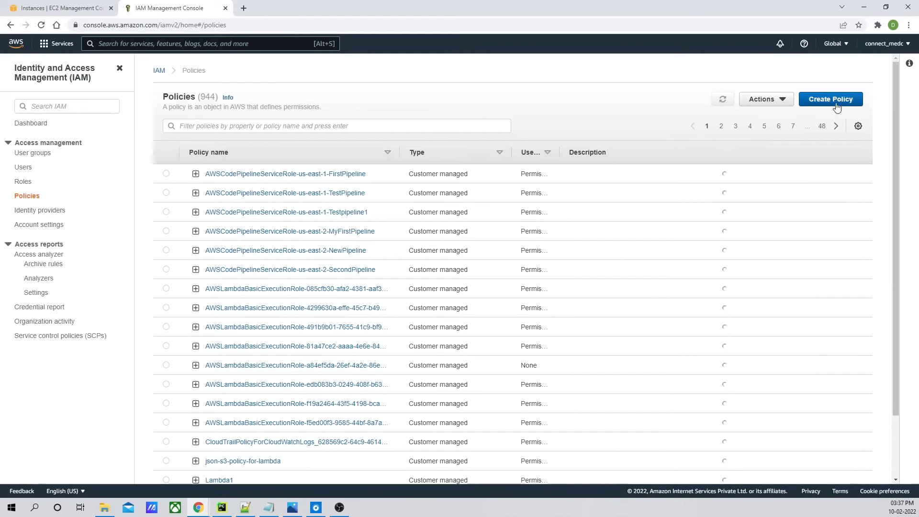
{"action": "left_click", "coordinate": [837, 106]}
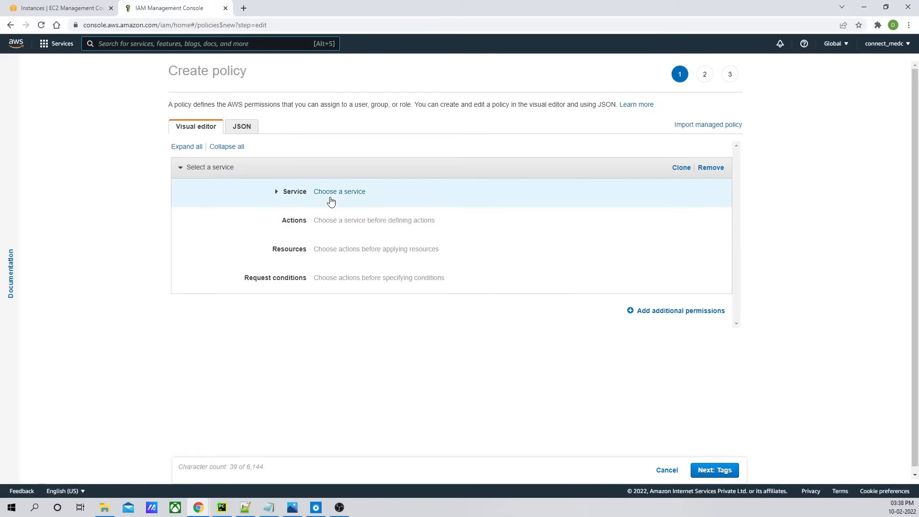
{"action": "left_click", "coordinate": [339, 194]}
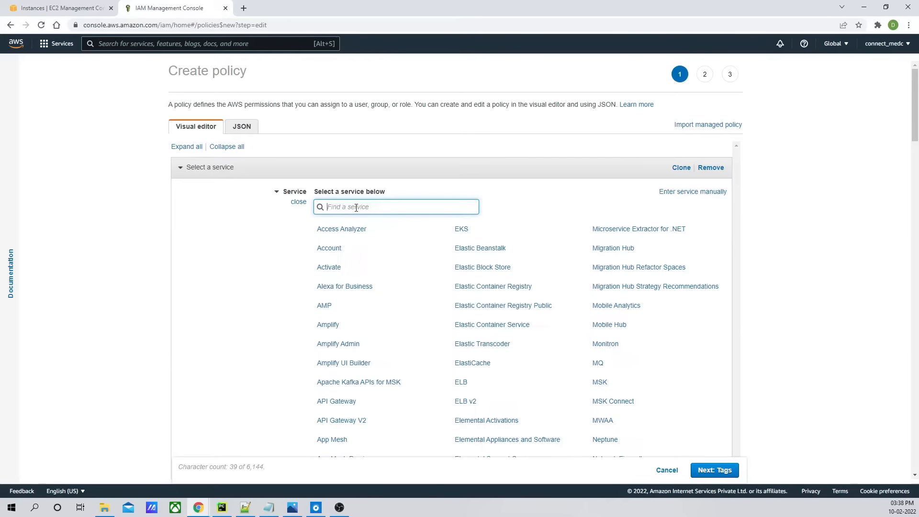
{"action": "type", "text": "ec2"}
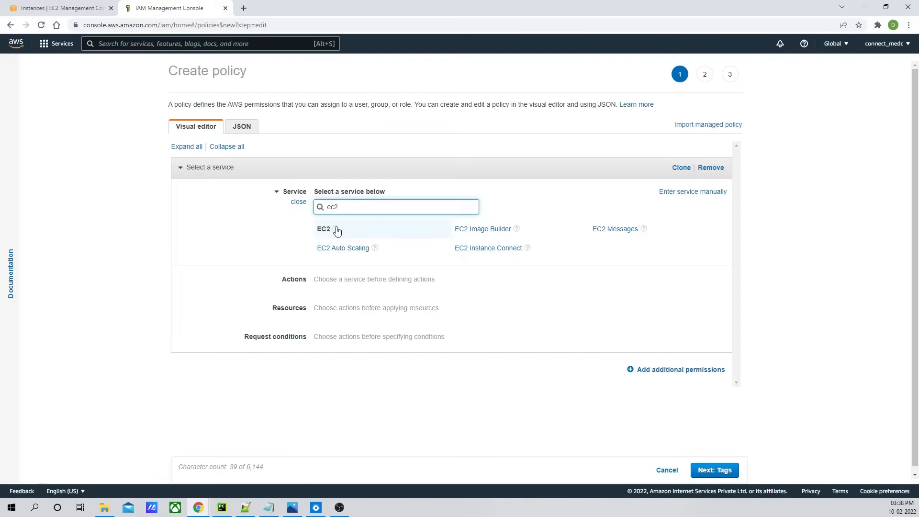
{"action": "left_click", "coordinate": [338, 231]}
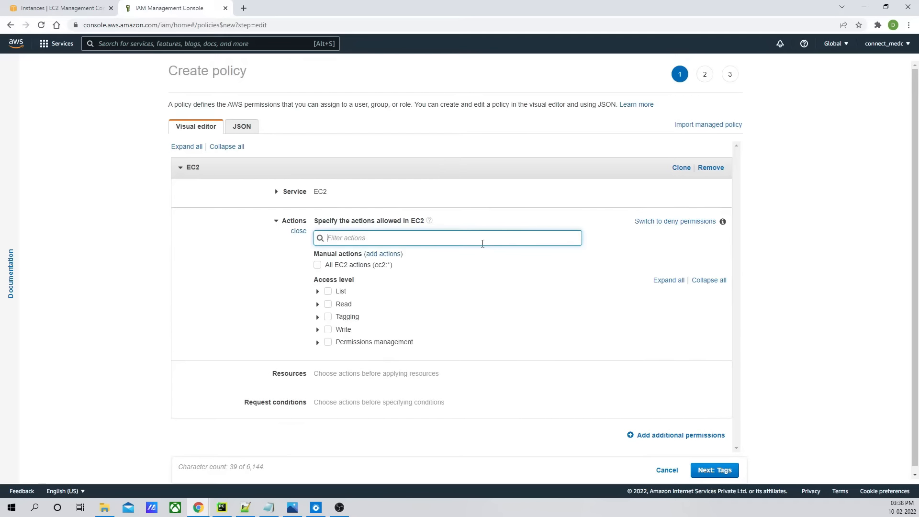
- Allow the EC2 Read action DescribeTags in the policy
{"action": "left_click", "coordinate": [318, 304]}
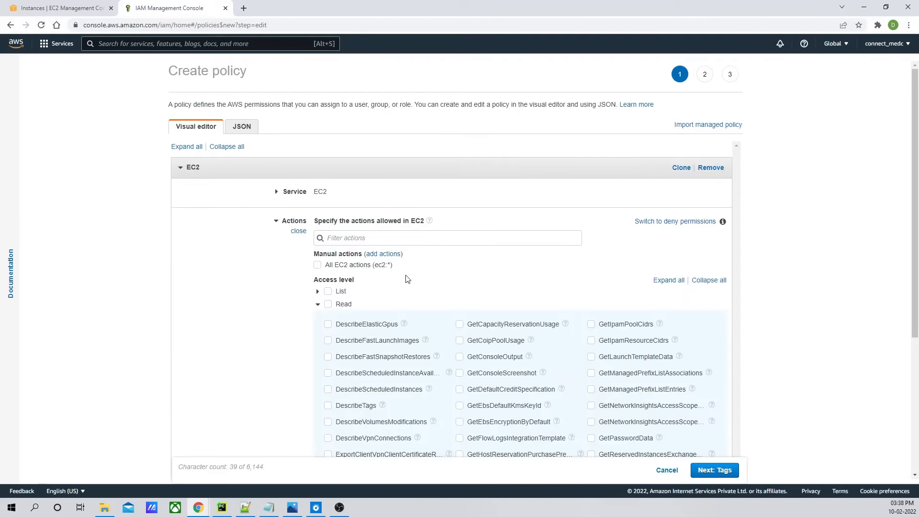
{"action": "scroll", "coordinate": [407, 279], "scroll_direction": "down", "scroll_amount": 4}
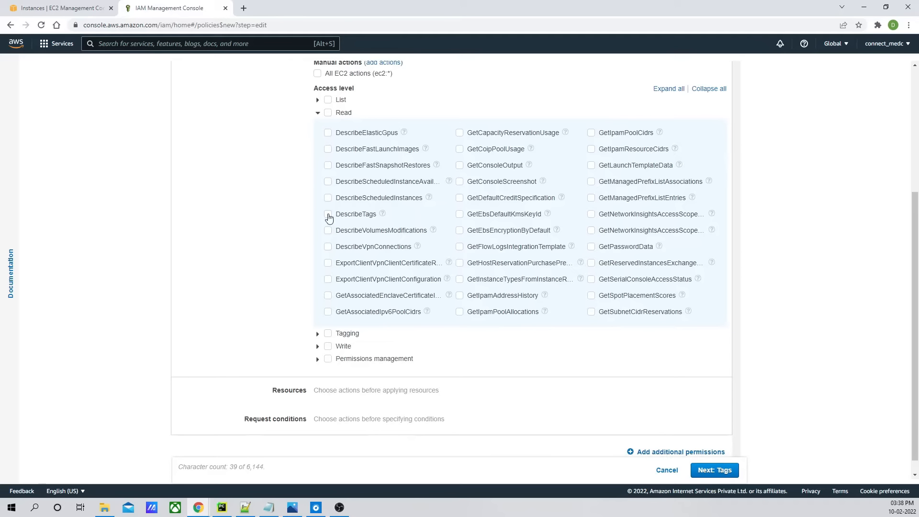
{"action": "left_click", "coordinate": [328, 215]}
{"action": "left_click", "coordinate": [318, 113]}
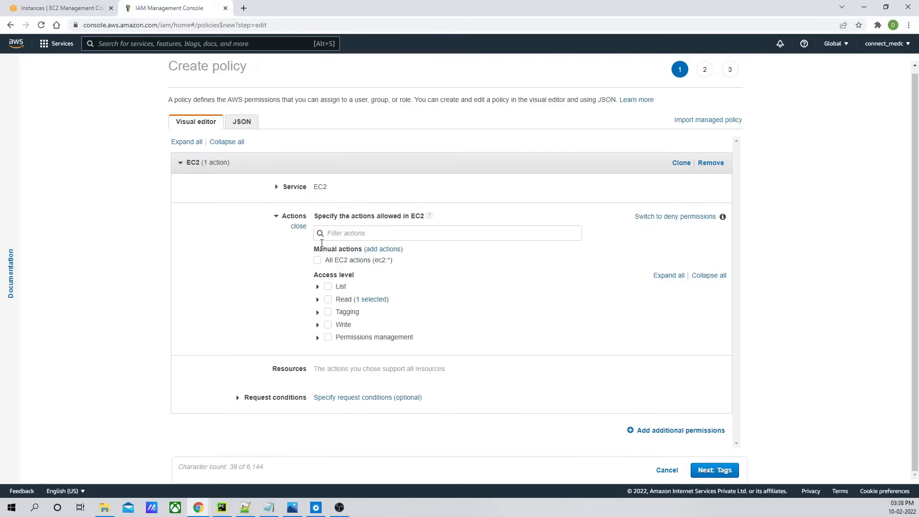
- Allow the List actions DescribeInstanceTypes, DescribeInstances and DescribeInstanceStatus
{"action": "left_click", "coordinate": [317, 286]}
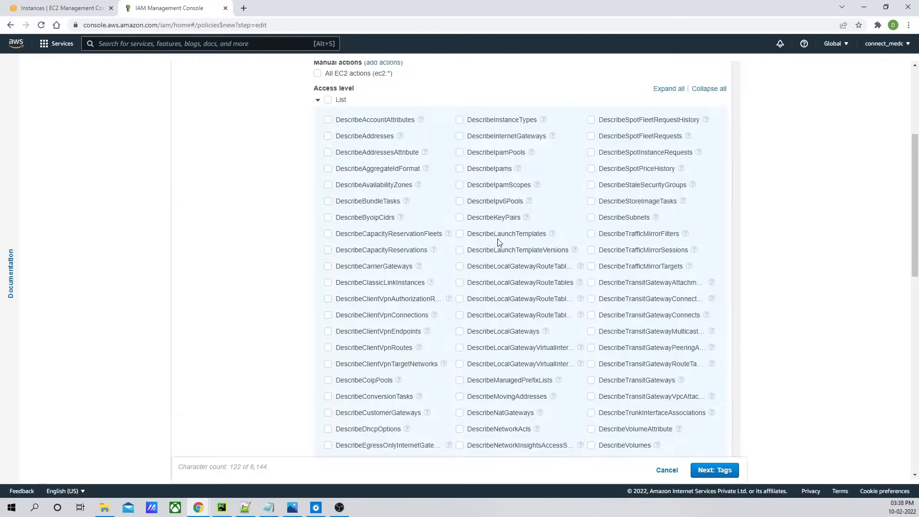
{"action": "left_click", "coordinate": [459, 119]}
{"action": "scroll", "coordinate": [454, 211], "scroll_direction": "down", "scroll_amount": 10}
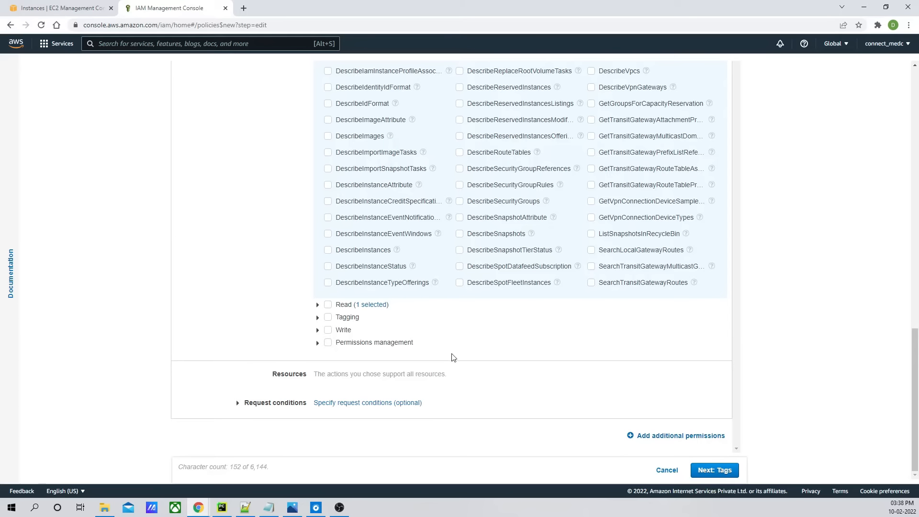
{"action": "left_click", "coordinate": [328, 267]}
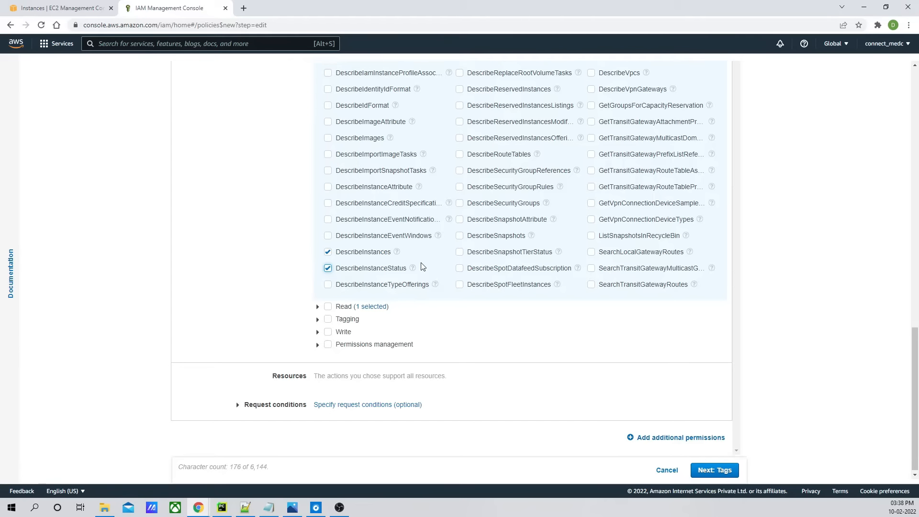
{"action": "scroll", "coordinate": [421, 266], "scroll_direction": "up", "scroll_amount": 10}
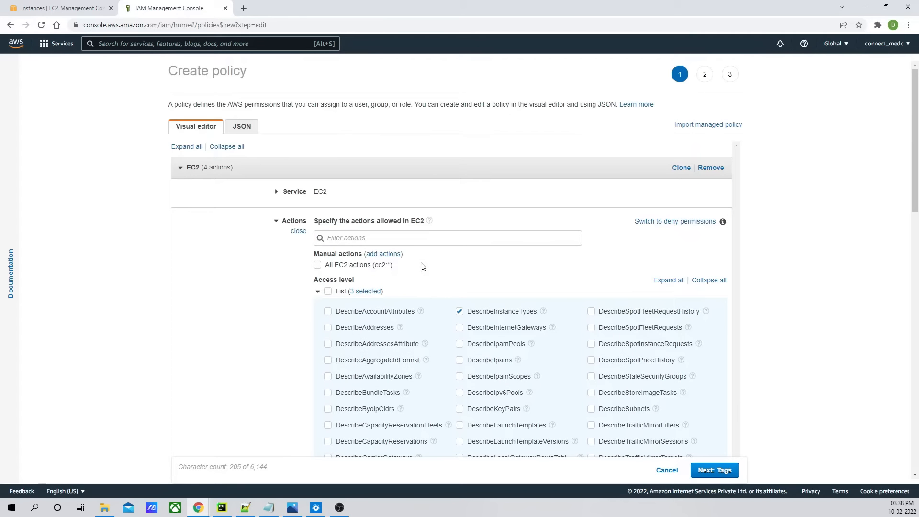
{"action": "left_click", "coordinate": [318, 291]}
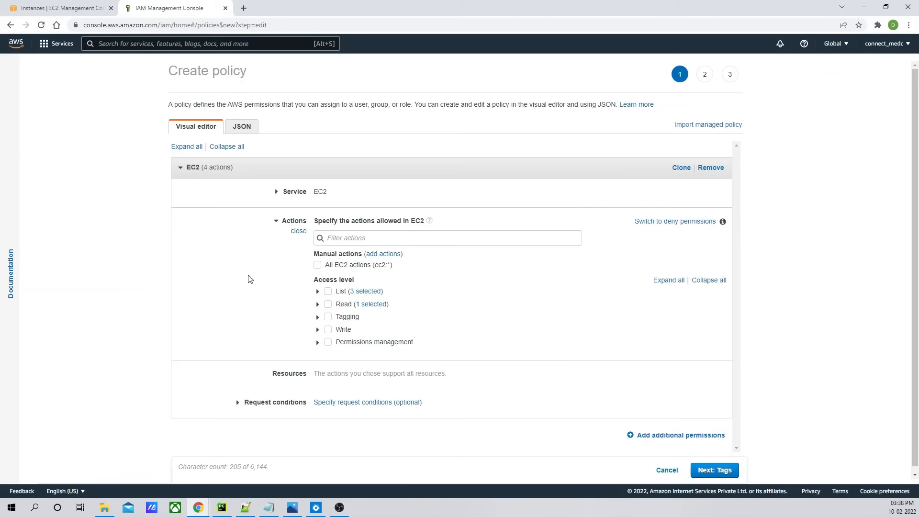
{"action": "left_click", "coordinate": [318, 313]}
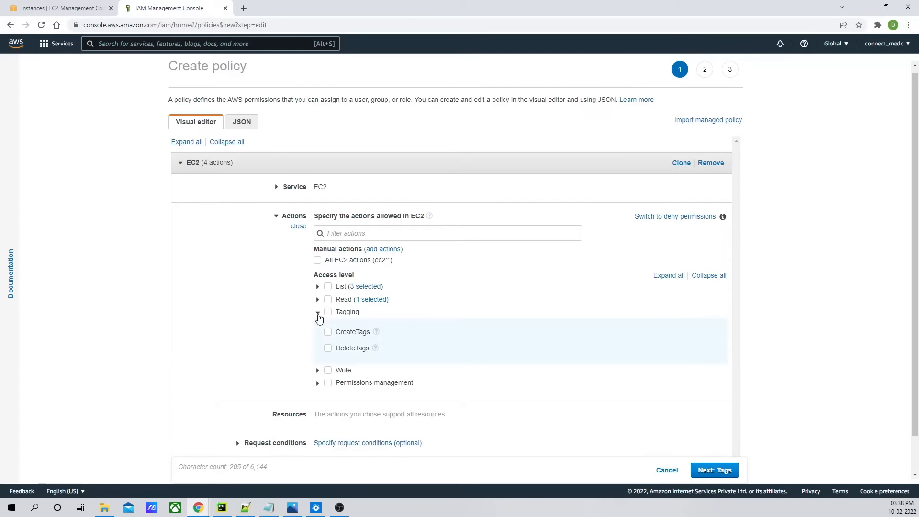
{"action": "left_click", "coordinate": [318, 313]}
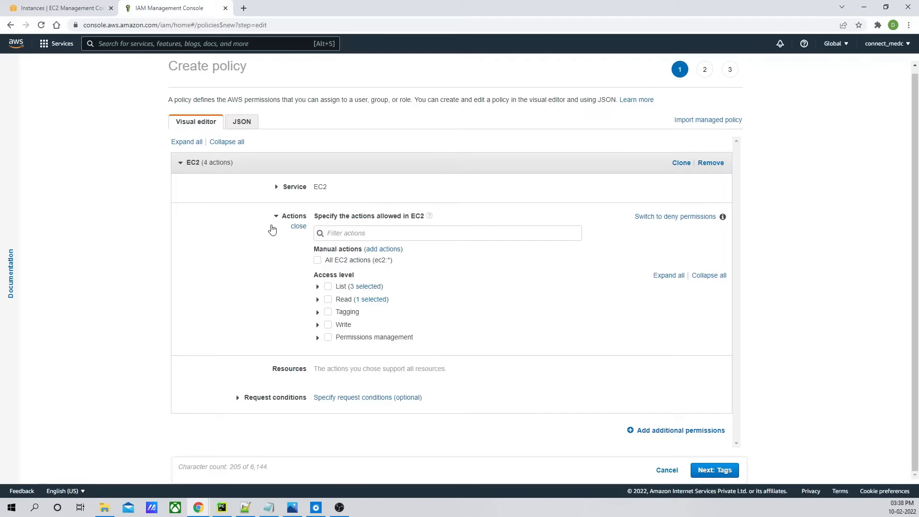
{"action": "left_click", "coordinate": [328, 324]}
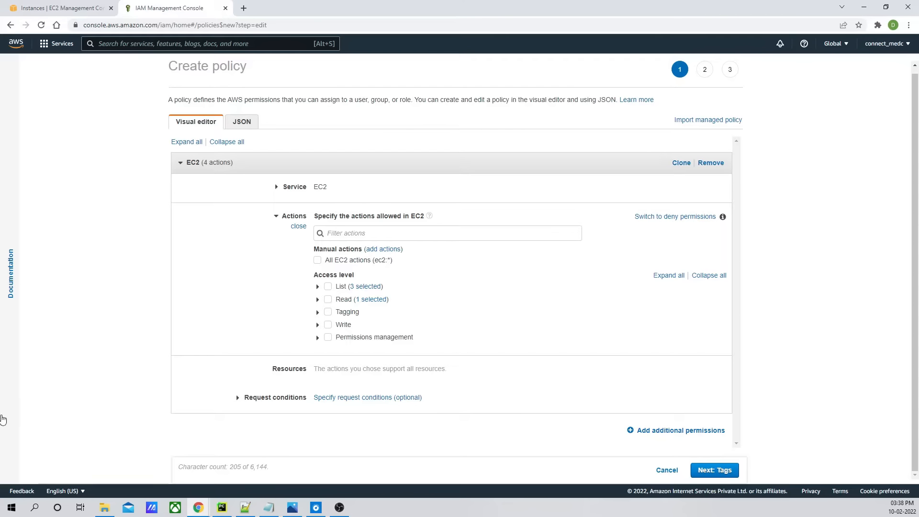
{"action": "left_click", "coordinate": [317, 311]}
{"action": "left_click", "coordinate": [318, 313]}
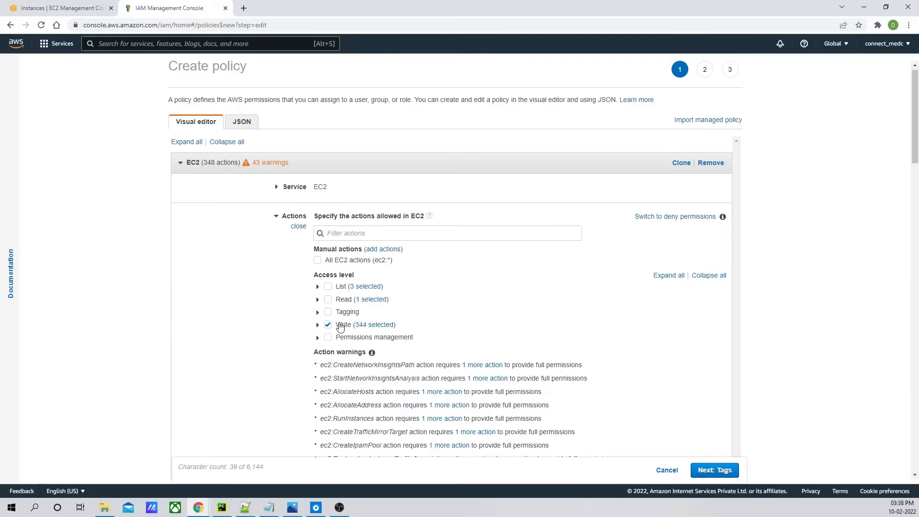
{"action": "left_click", "coordinate": [328, 325]}
- Allow the Write actions StartInstances and StopInstances in the policy
{"action": "scroll", "coordinate": [490, 256], "scroll_direction": "down", "scroll_amount": 10}
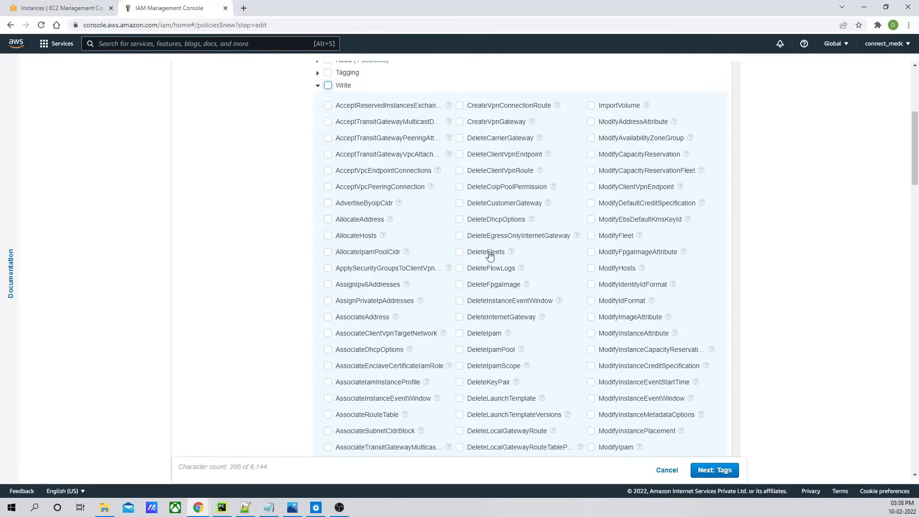
{"action": "scroll", "coordinate": [489, 256], "scroll_direction": "down", "scroll_amount": 3}
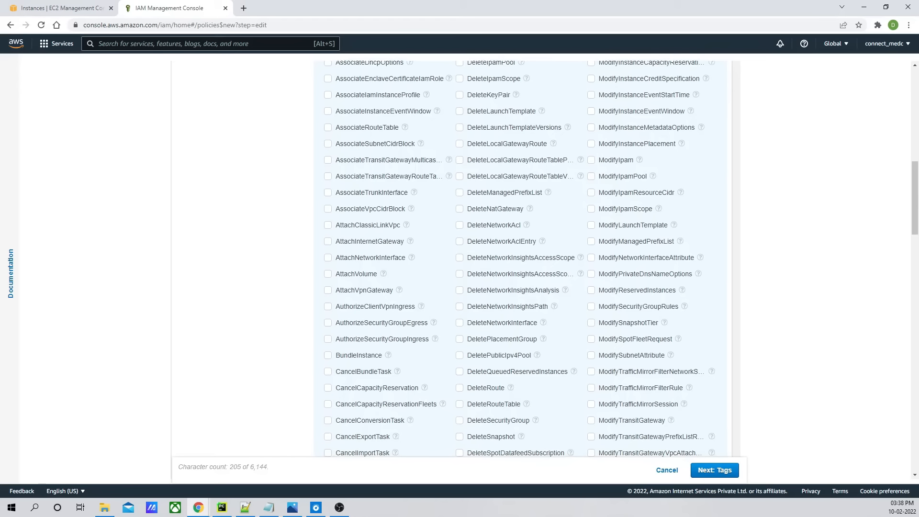
{"action": "key", "text": "alt+Tab"}
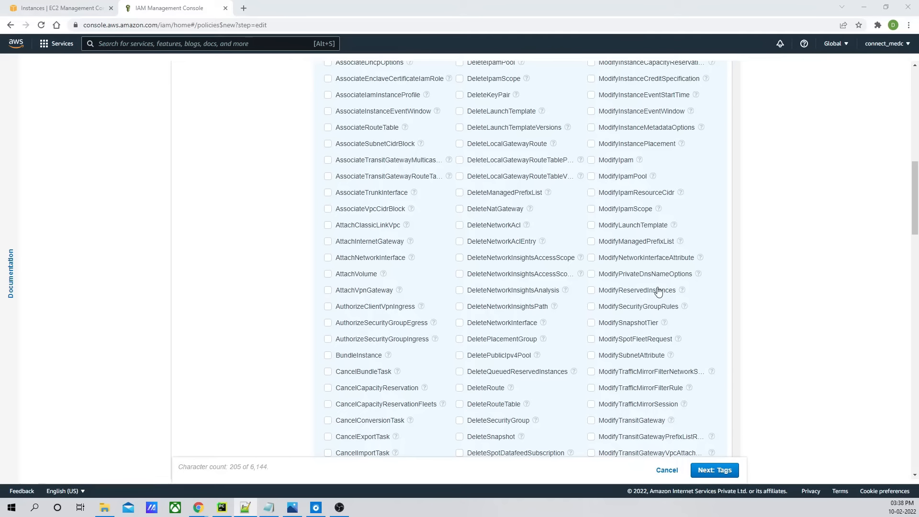
{"action": "scroll", "coordinate": [652, 254], "scroll_direction": "down", "scroll_amount": 20}
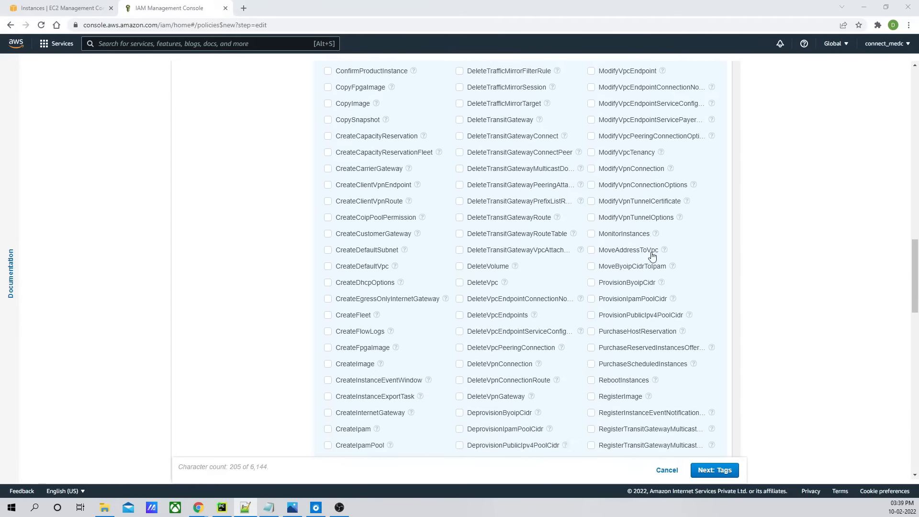
{"action": "scroll", "coordinate": [652, 257], "scroll_direction": "down", "scroll_amount": 7}
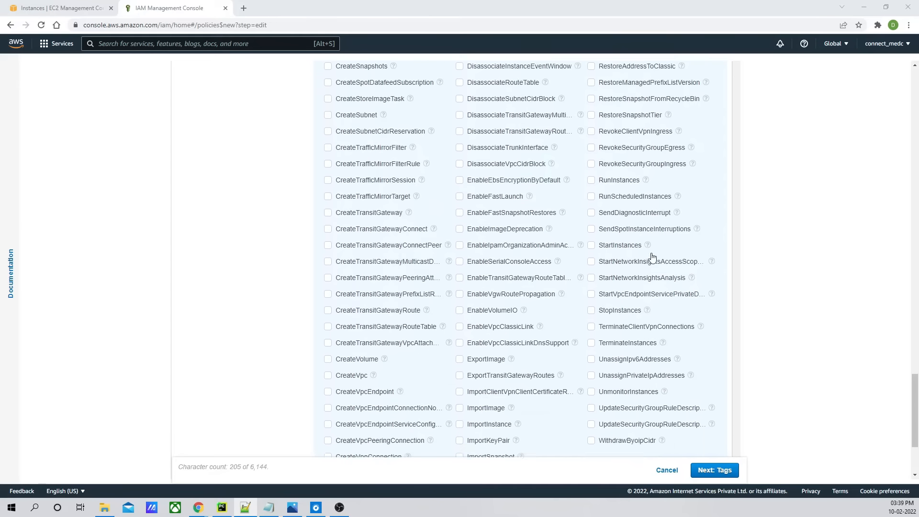
{"action": "left_click", "coordinate": [591, 219]}
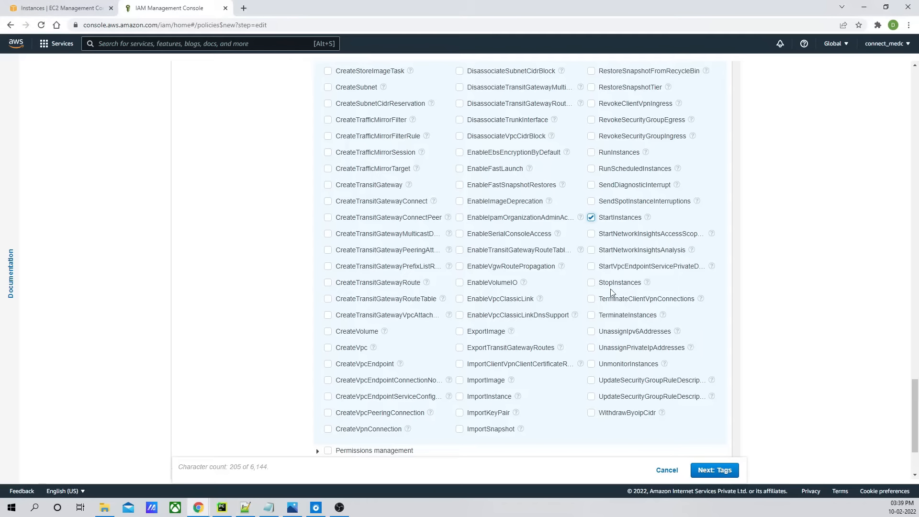
{"action": "left_click", "coordinate": [592, 283]}
{"action": "scroll", "coordinate": [688, 324], "scroll_direction": "up", "scroll_amount": 20}
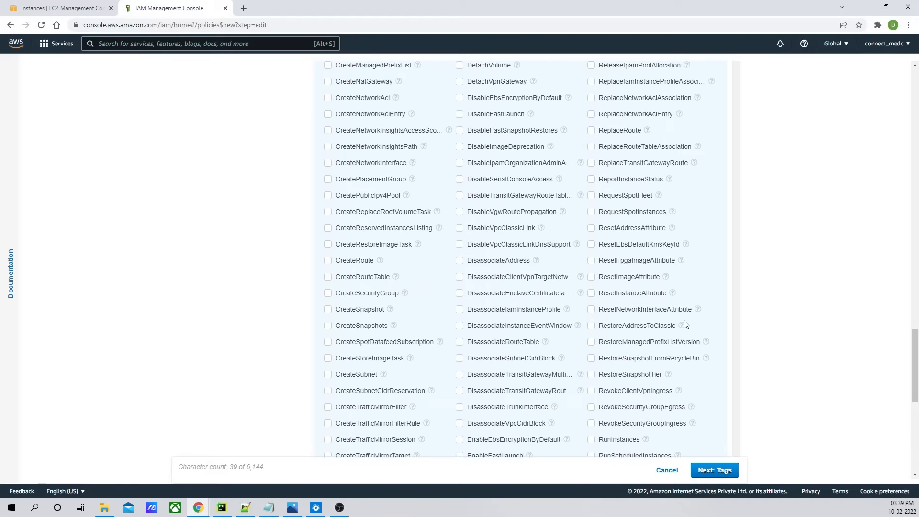
{"action": "scroll", "coordinate": [686, 324], "scroll_direction": "up", "scroll_amount": 13}
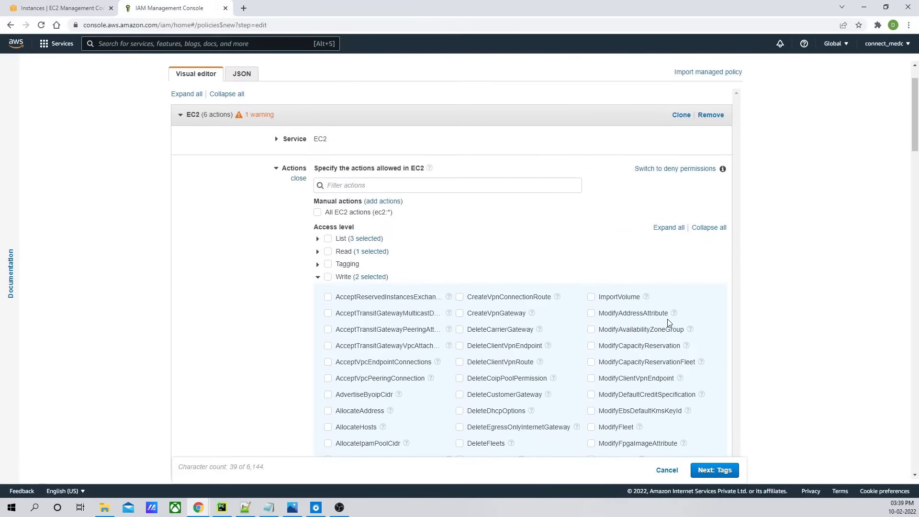
{"action": "left_click", "coordinate": [318, 279]}
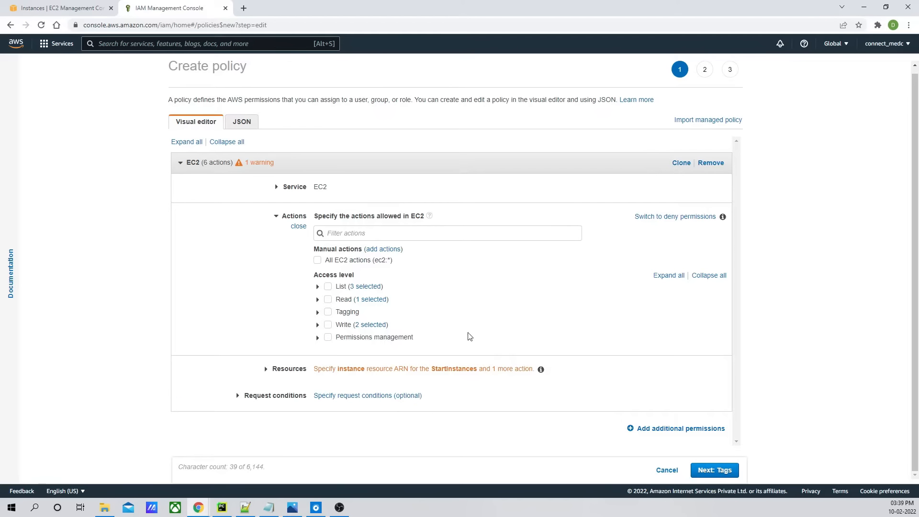
- Apply the EC2 permissions to all resources
{"action": "left_click", "coordinate": [268, 371]}
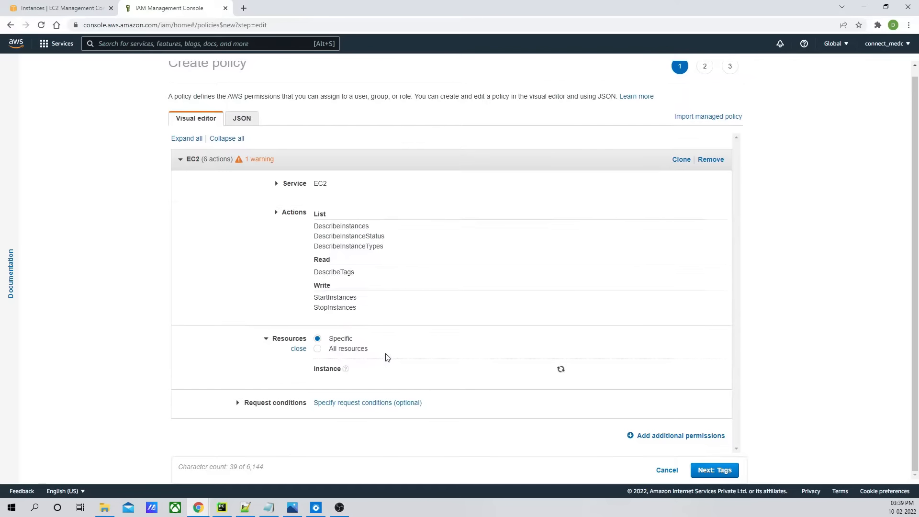
{"action": "left_click", "coordinate": [348, 341]}
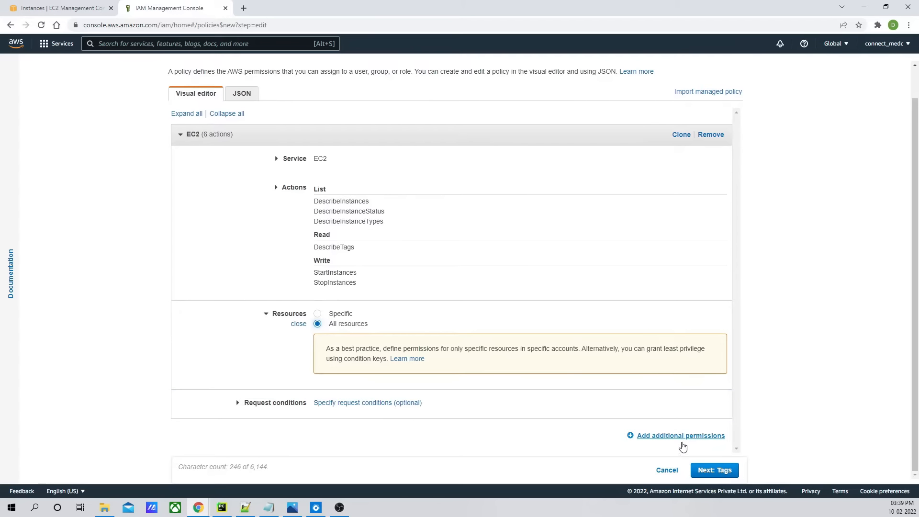
- Add a second permission block and choose CloudWatch Logs as its service
{"action": "left_click", "coordinate": [682, 436]}
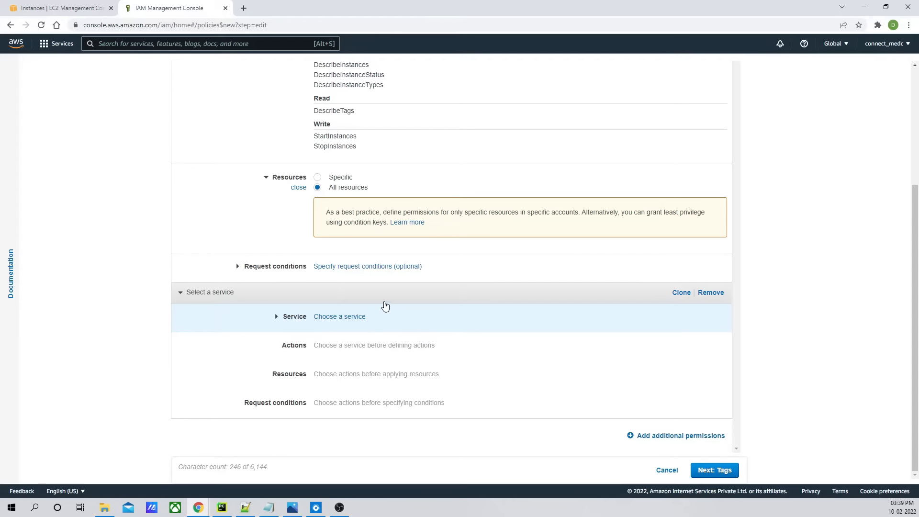
{"action": "left_click", "coordinate": [365, 317]}
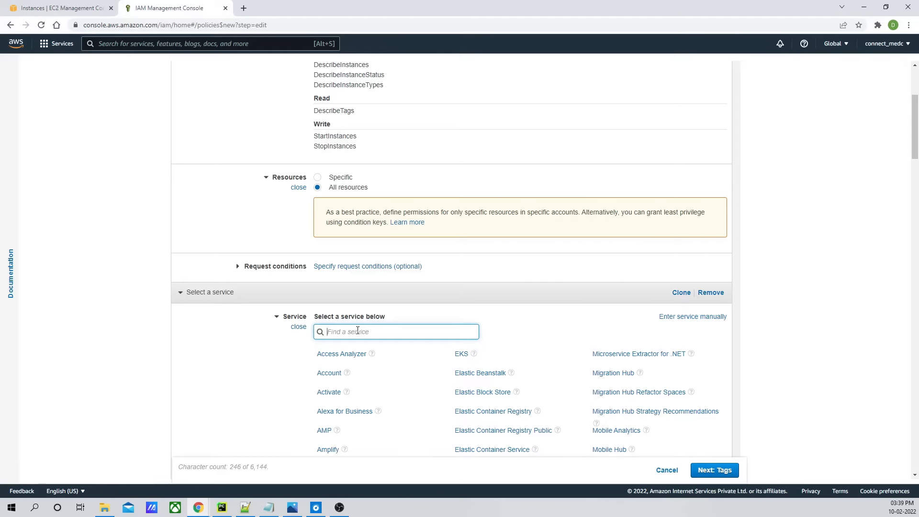
{"action": "type", "text": ";d"}
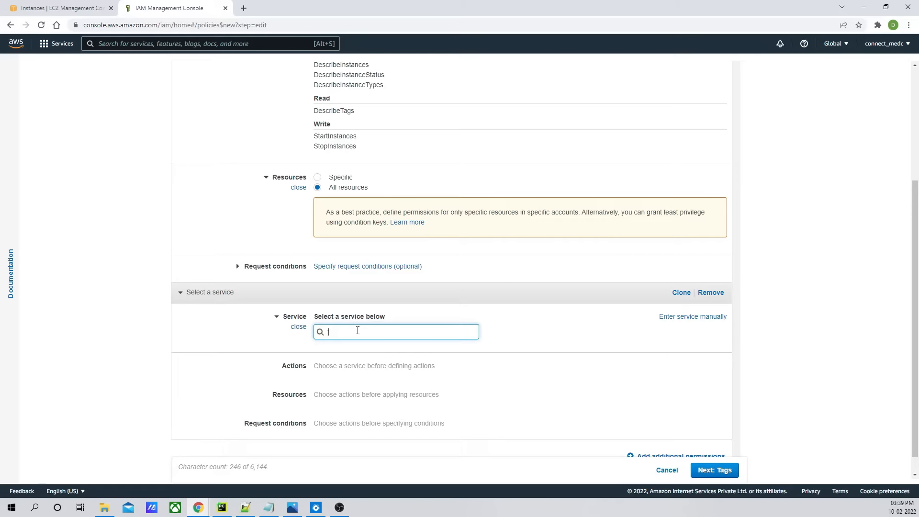
{"action": "type", "text": "logs"}
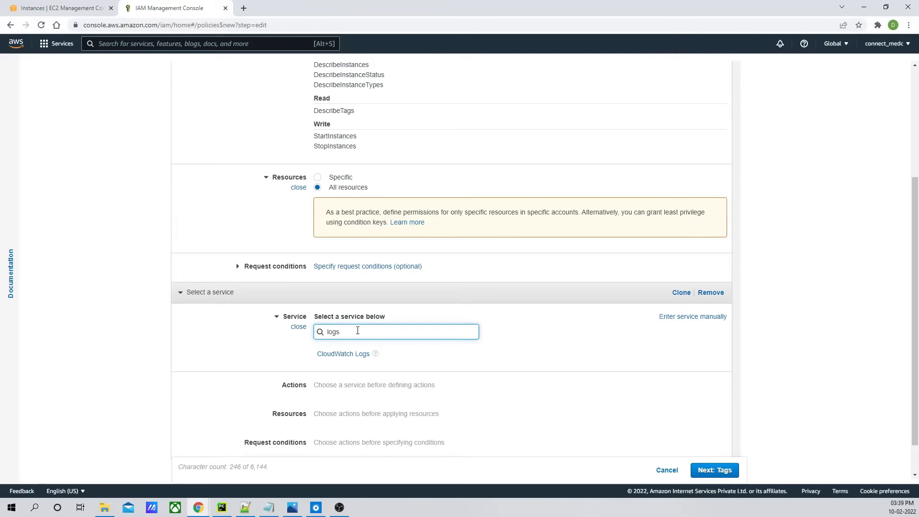
{"action": "left_click", "coordinate": [357, 359]}
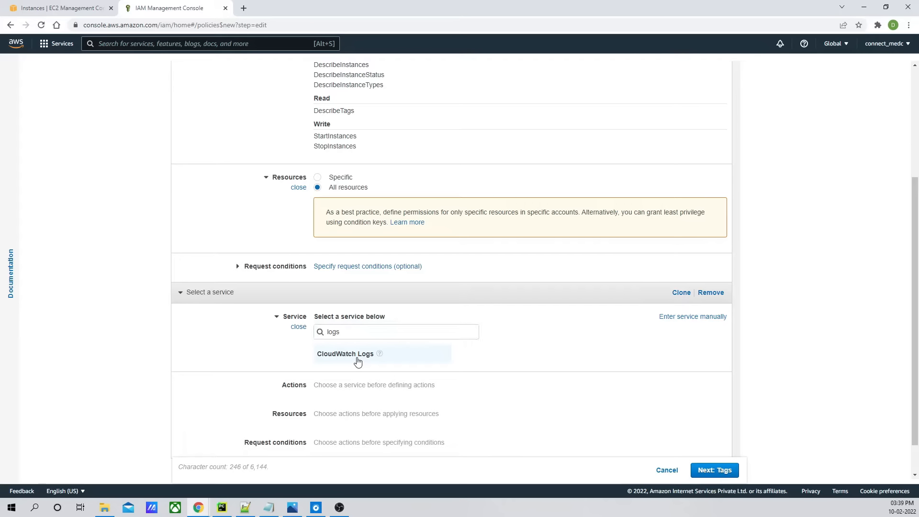
- Allow all CloudWatch Logs actions on all resources
{"action": "scroll", "coordinate": [553, 343], "scroll_direction": "down", "scroll_amount": 2}
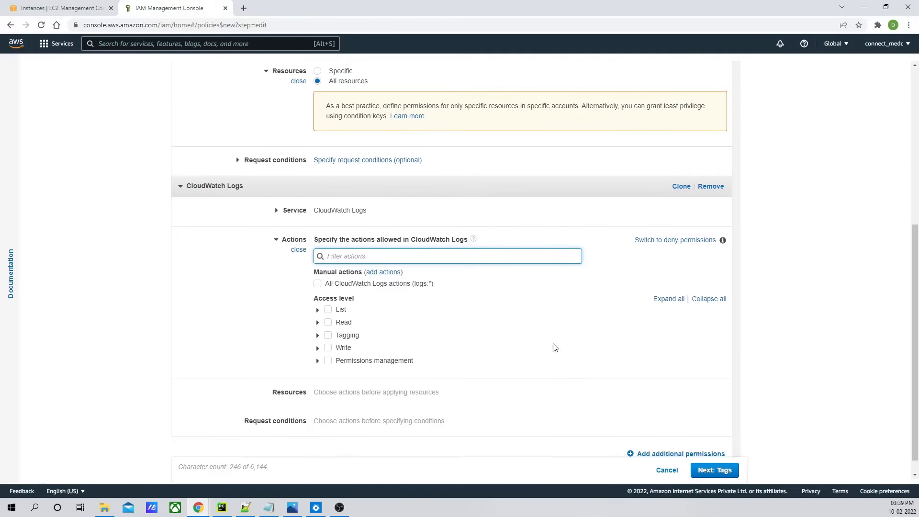
{"action": "scroll", "coordinate": [555, 347], "scroll_direction": "down", "scroll_amount": 1}
{"action": "left_click", "coordinate": [317, 266]}
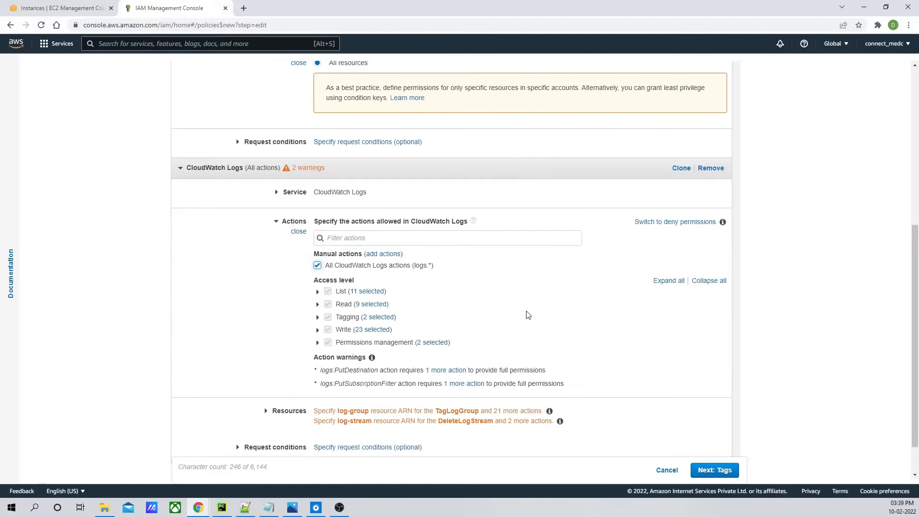
{"action": "scroll", "coordinate": [527, 313], "scroll_direction": "down", "scroll_amount": 1}
{"action": "left_click", "coordinate": [286, 369]}
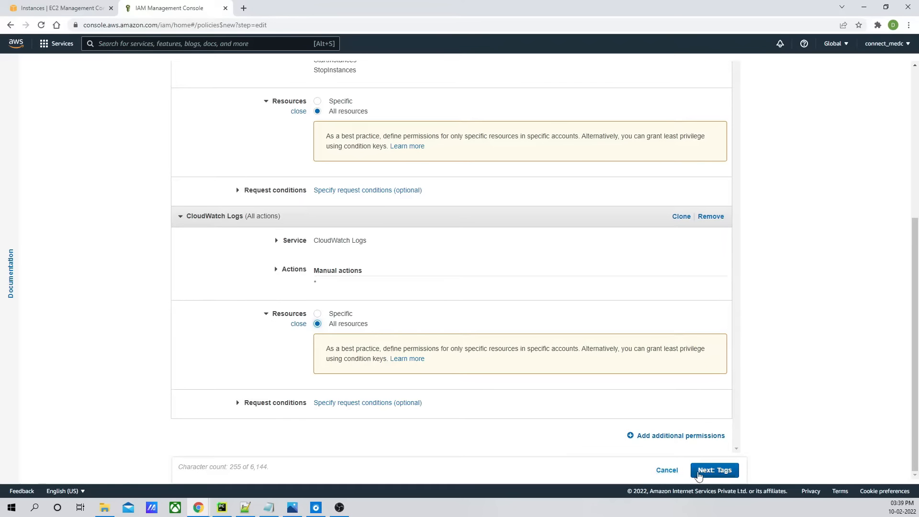
- Review the policy as JSON and continue past tags to the review page
{"action": "scroll", "coordinate": [542, 246], "scroll_direction": "up", "scroll_amount": 5}
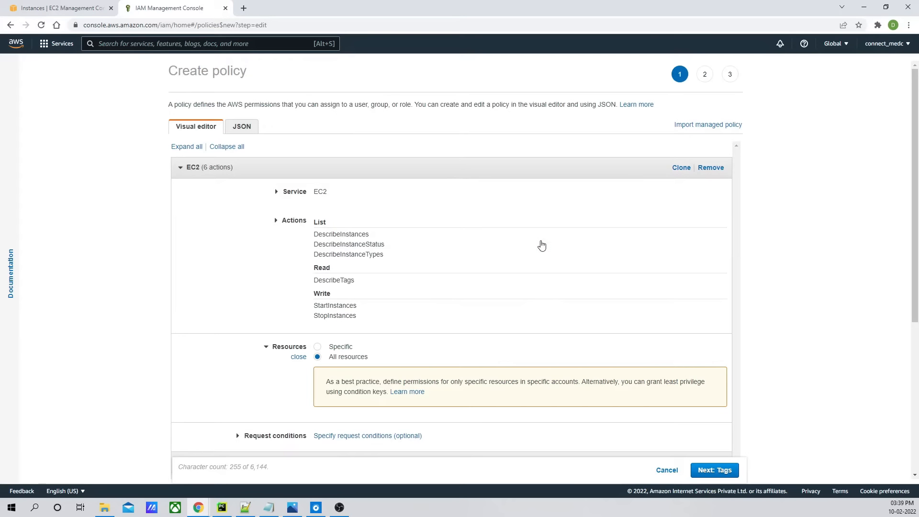
{"action": "left_click", "coordinate": [239, 131]}
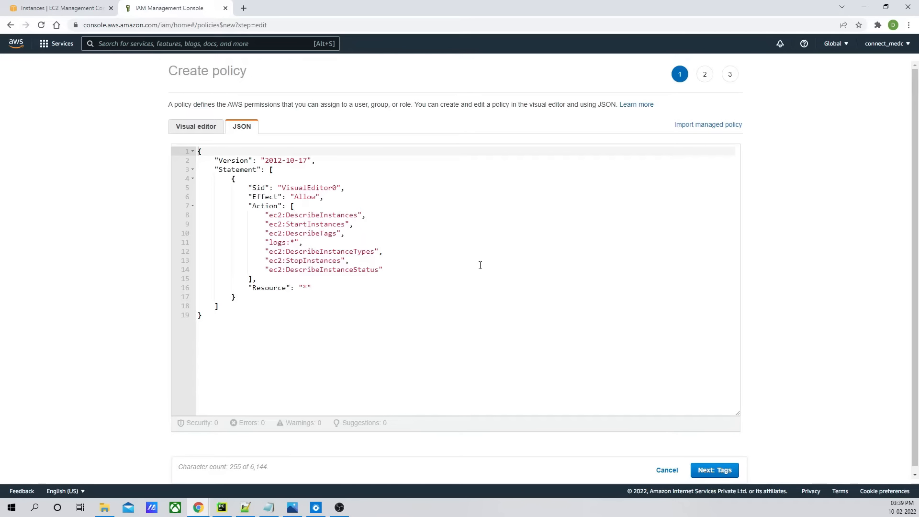
{"action": "left_click", "coordinate": [717, 470]}
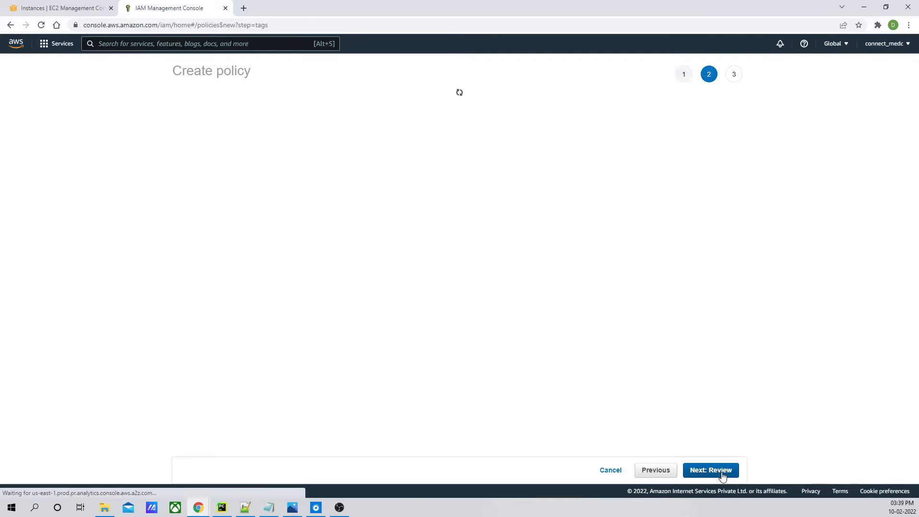
{"action": "left_click", "coordinate": [722, 473]}
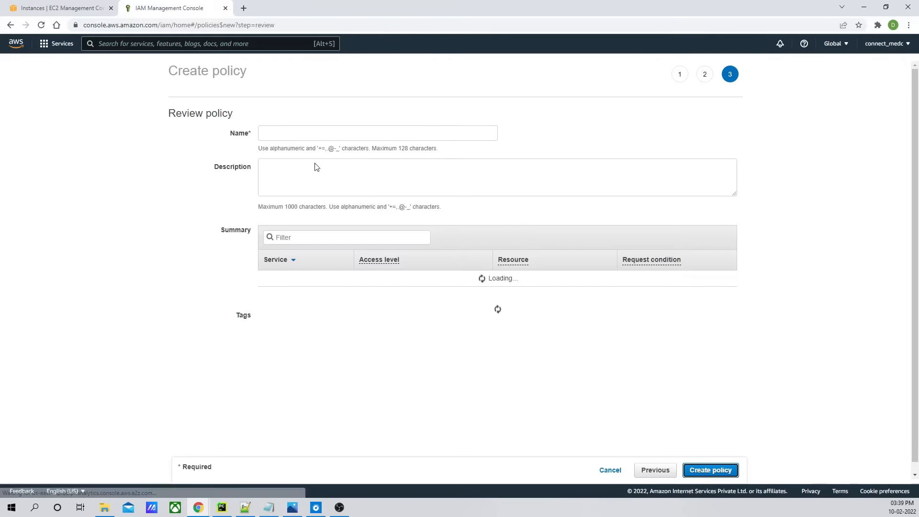
- Name the policy ec2_schedule_policy, copy the name, and create the policy
{"action": "left_click", "coordinate": [282, 130]}
{"action": "type", "text": "ec"}
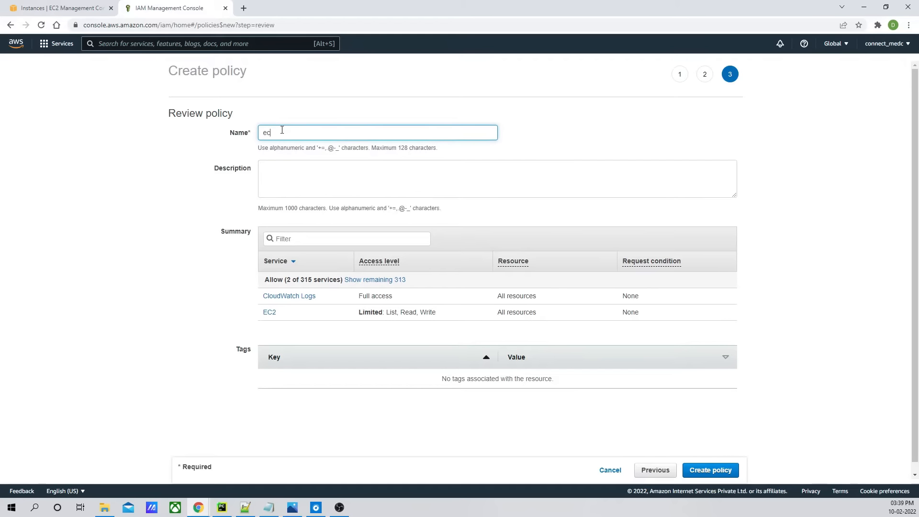
{"action": "type", "text": "2_scheule"}
{"action": "key", "text": "BackSpace"}
{"action": "type", "text": "dule_policy"}
{"action": "key", "text": "ctrl+a"}
{"action": "key", "text": "ctrl+c"}
{"action": "left_click", "coordinate": [711, 469]}
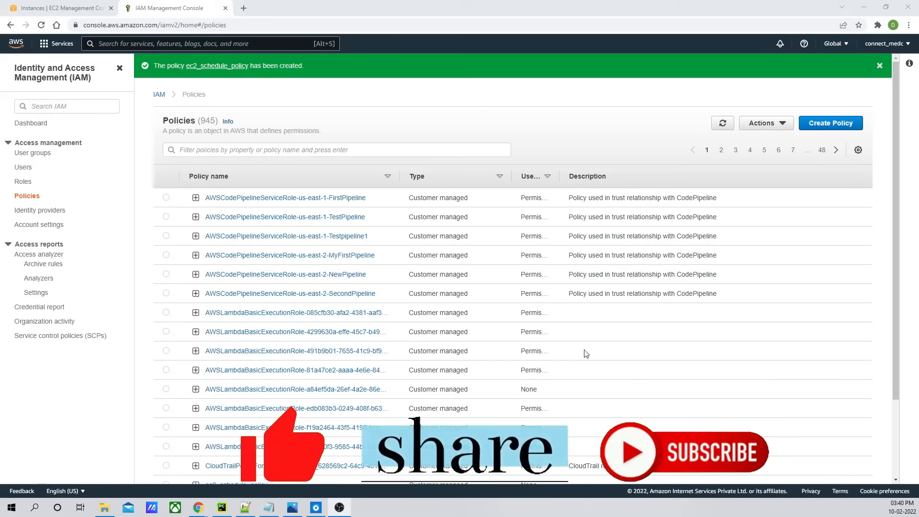
- Start creating a new IAM role trusted by the Lambda service
{"action": "left_click", "coordinate": [23, 181]}
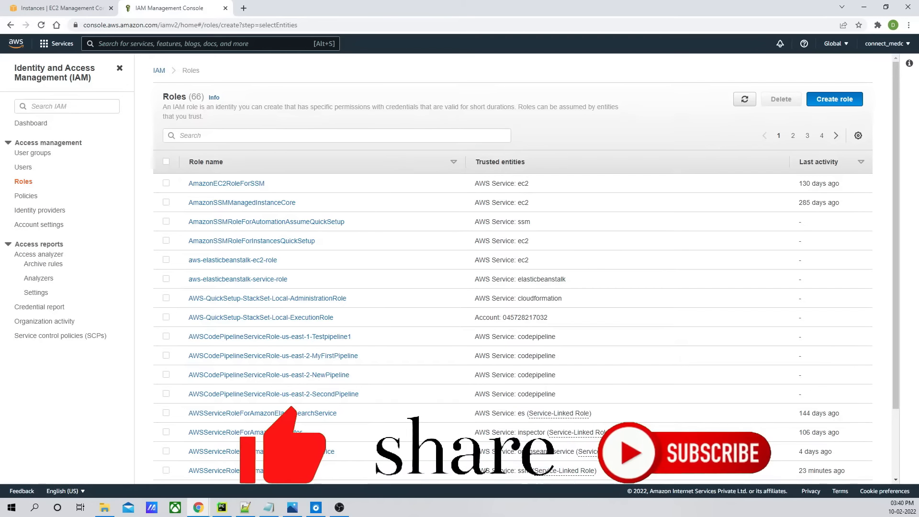
{"action": "left_click", "coordinate": [836, 100]}
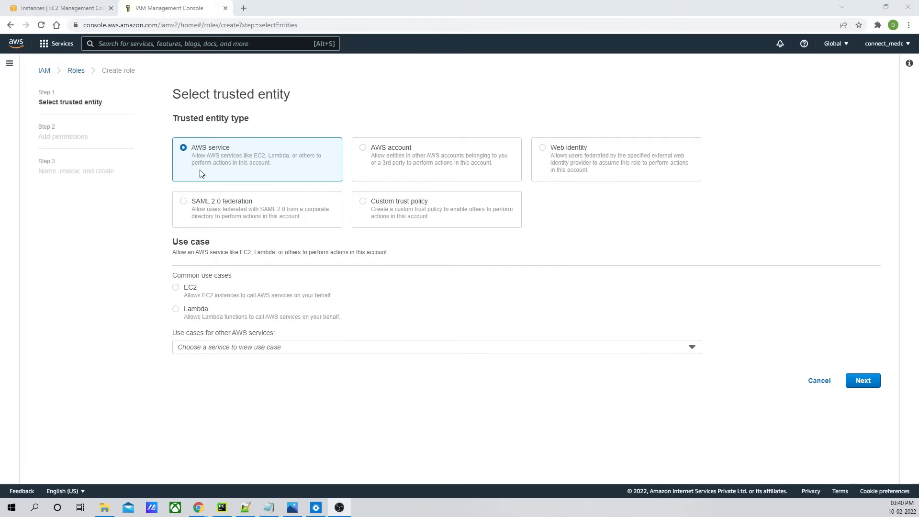
{"action": "left_click", "coordinate": [186, 310]}
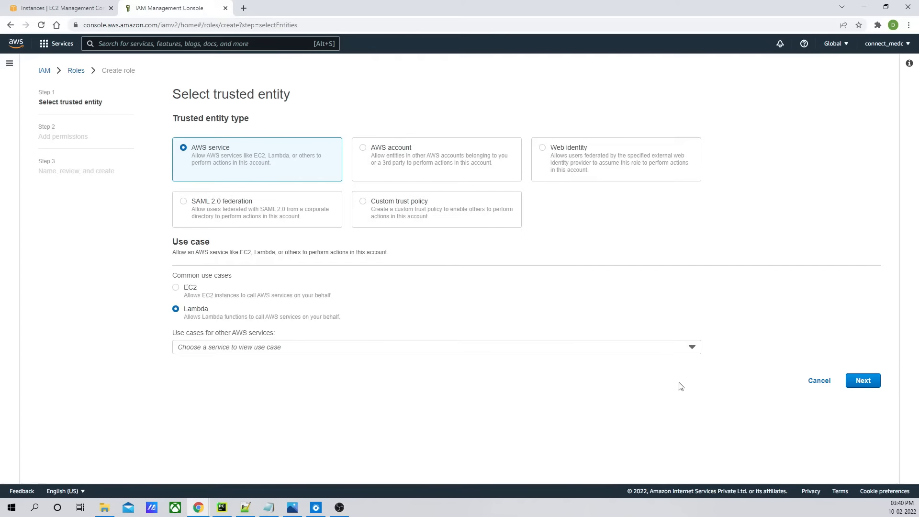
{"action": "left_click", "coordinate": [871, 383]}
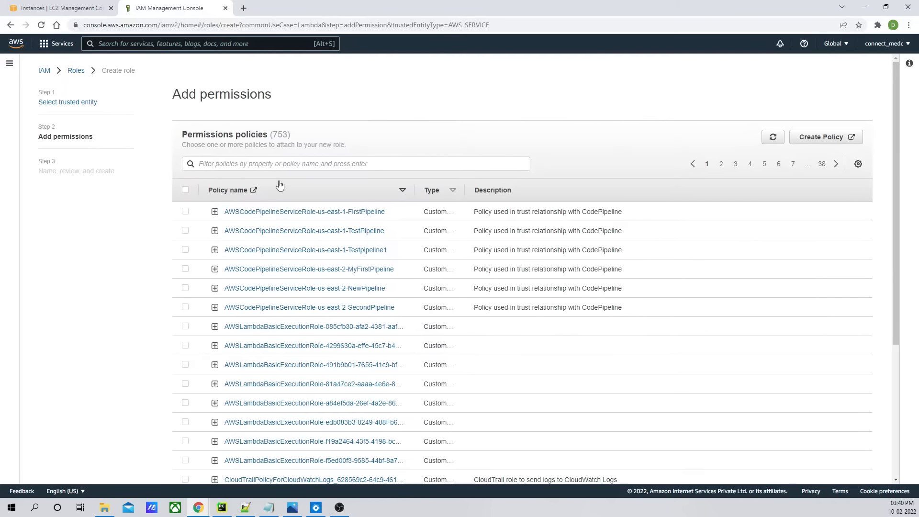
- Find ec2_schedule_policy among the permission policies and attach it to the role
{"action": "left_click", "coordinate": [272, 164]}
{"action": "key", "text": "ctrl+v"}
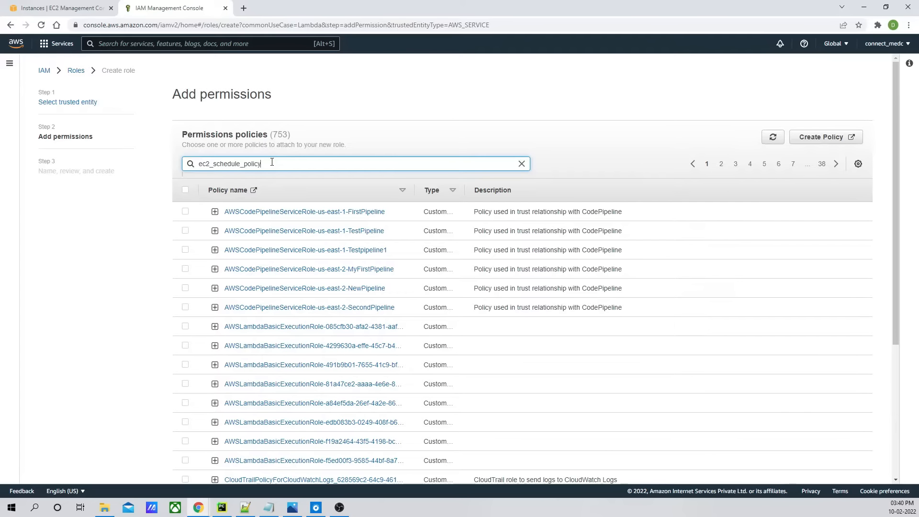
{"action": "key", "text": "Return"}
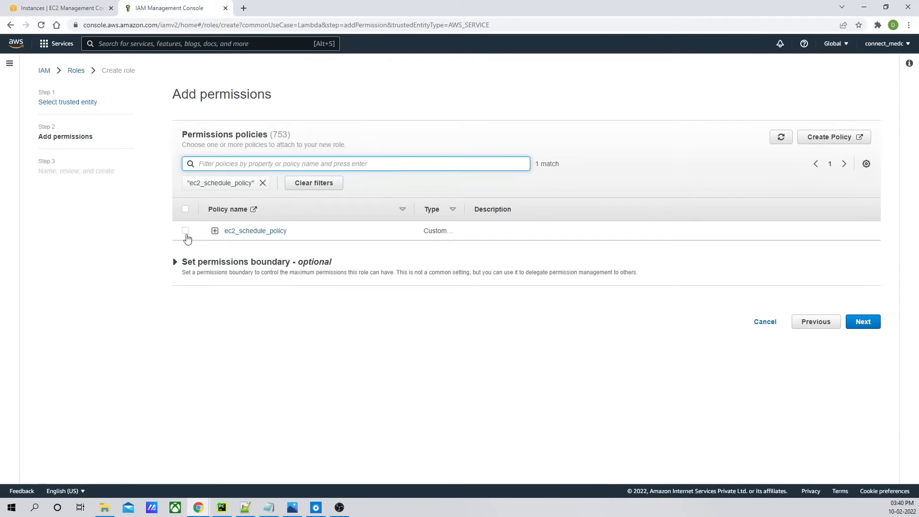
{"action": "left_click", "coordinate": [222, 238]}
{"action": "left_click", "coordinate": [856, 326]}
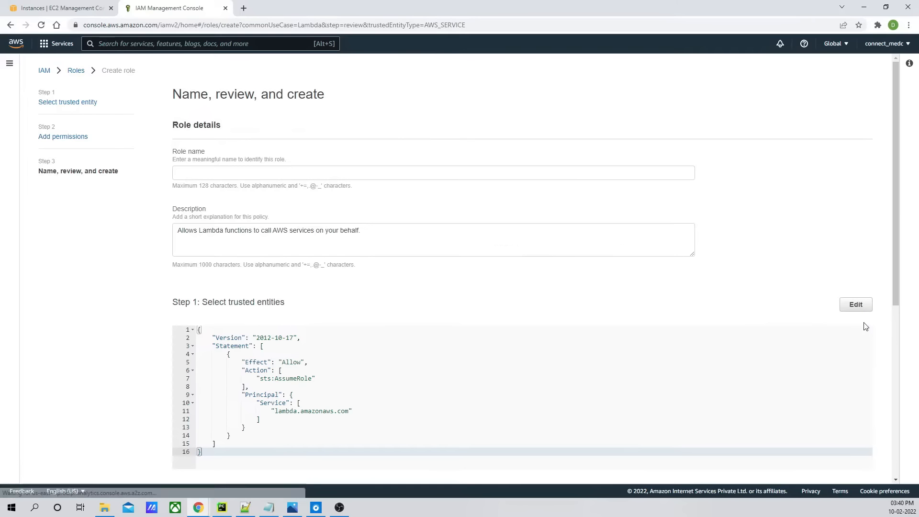
- Name the role ec2_schedule_role and create it
{"action": "left_click", "coordinate": [218, 174]}
{"action": "type", "text": "ec2_schedule_policy"}
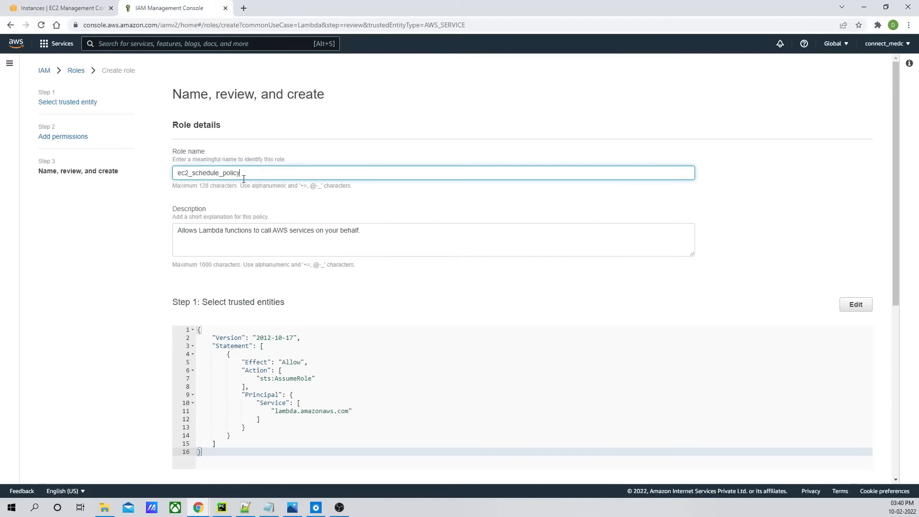
{"action": "key", "text": "BackSpace"}
{"action": "key", "text": "BackSpace"}
{"action": "key", "text": "BackSpace"}
{"action": "key", "text": "BackSpace"}
{"action": "key", "text": "BackSpace"}
{"action": "type", "text": "role"}
{"action": "scroll", "coordinate": [866, 278], "scroll_direction": "down", "scroll_amount": 6}
{"action": "left_click", "coordinate": [849, 472]}
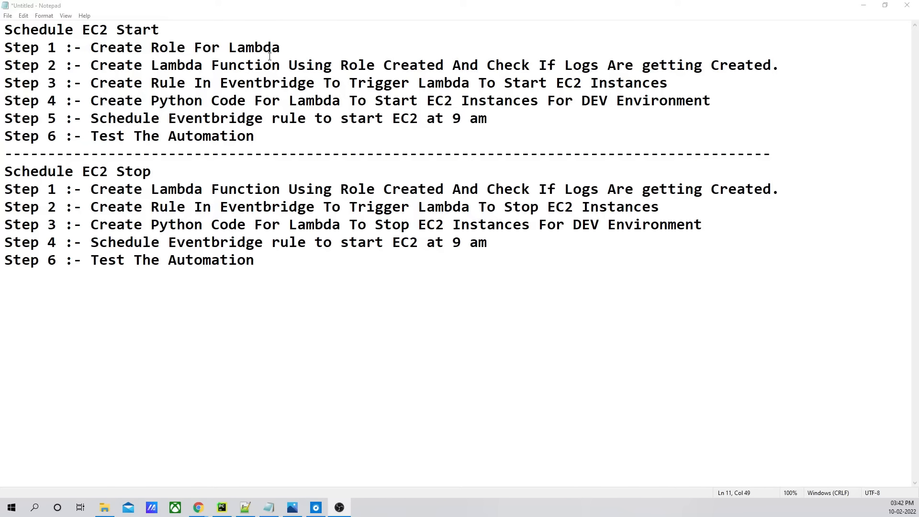
- Review the task plan notes in Notepad, then minimize it
{"action": "left_click_drag", "start_coordinate": [92, 47], "coordinate": [283, 48]}
{"action": "left_click", "coordinate": [168, 83]}
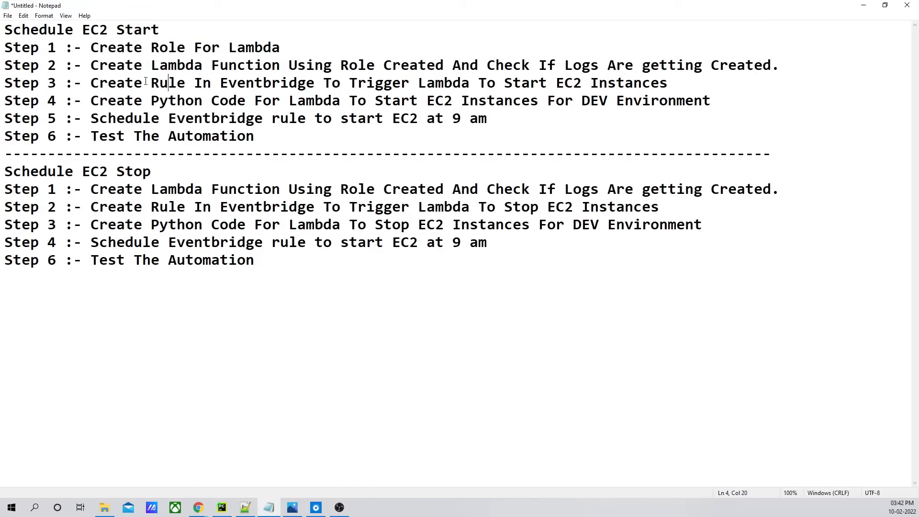
{"action": "left_click_drag", "start_coordinate": [94, 65], "coordinate": [791, 75]}
{"action": "left_click", "coordinate": [782, 76]}
{"action": "left_click", "coordinate": [863, 5]}
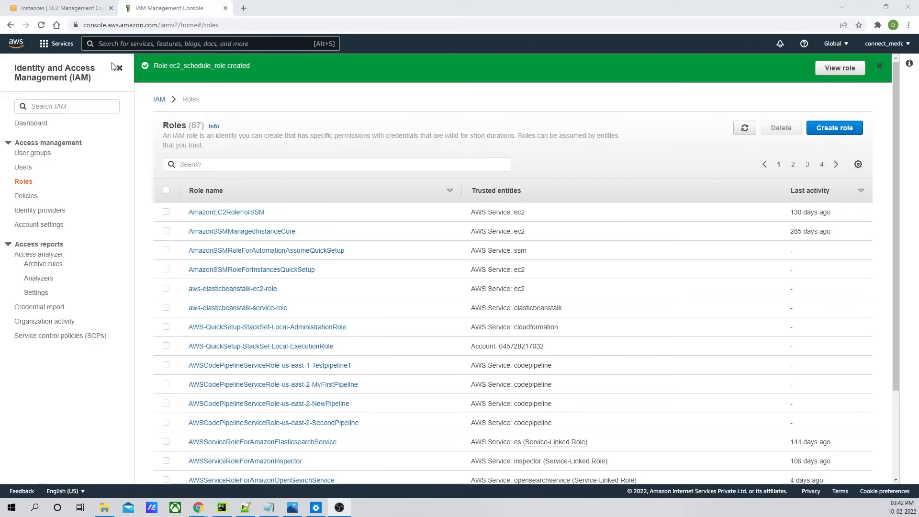
- Open the Lambda service console in a new browser tab
{"action": "left_click", "coordinate": [115, 42]}
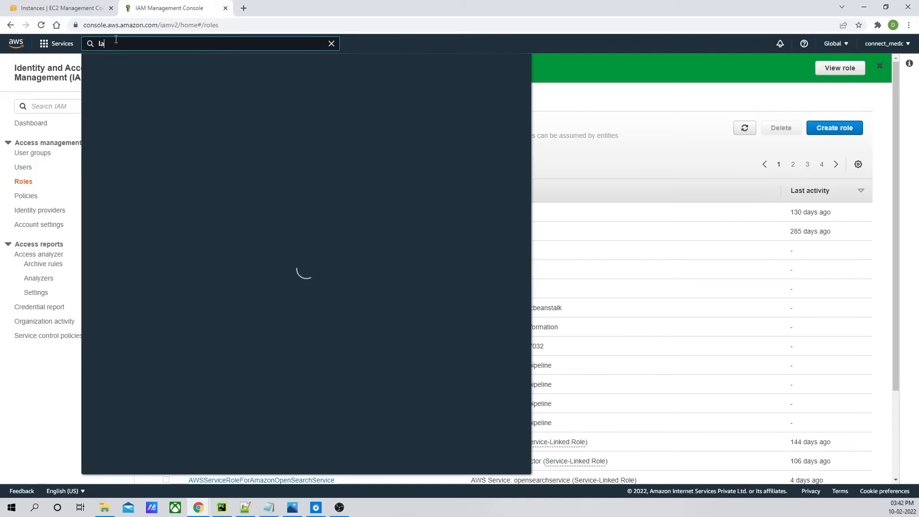
{"action": "type", "text": "lambda"}
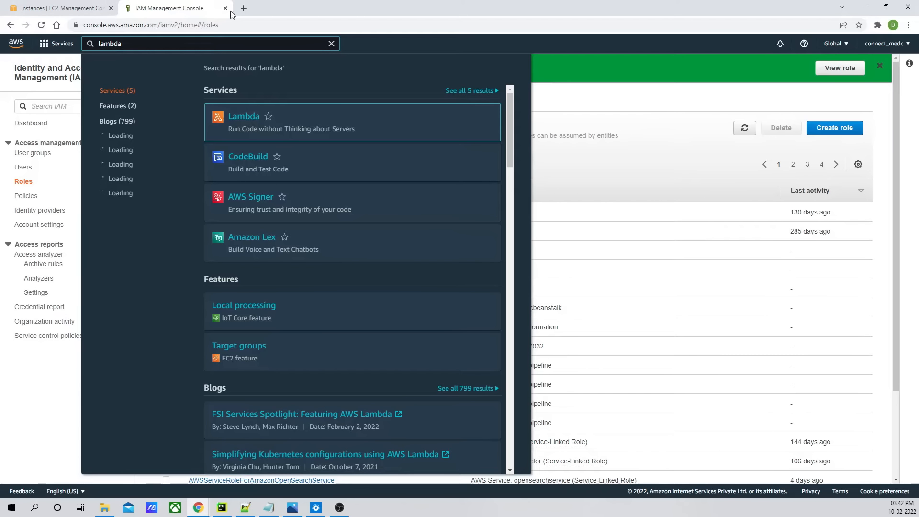
{"action": "right_click", "coordinate": [251, 120]}
{"action": "left_click", "coordinate": [268, 125]}
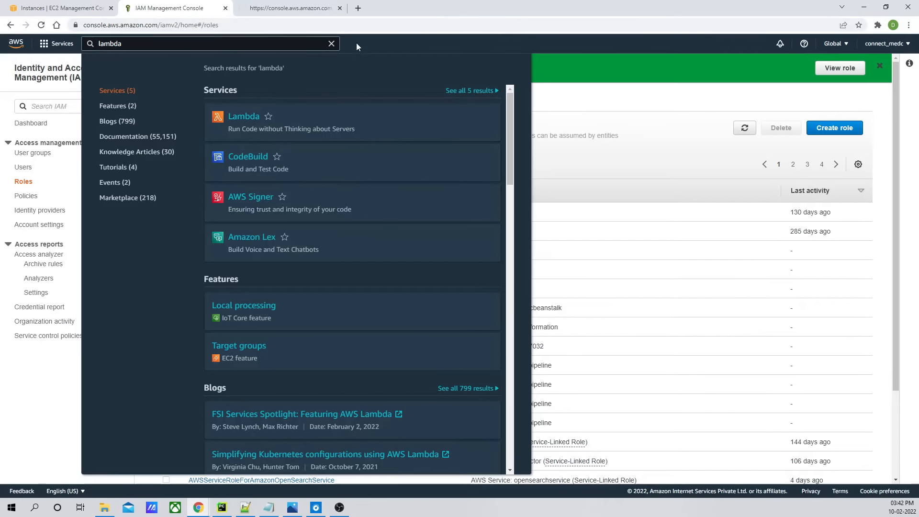
{"action": "left_click", "coordinate": [332, 45]}
{"action": "left_click", "coordinate": [310, 8]}
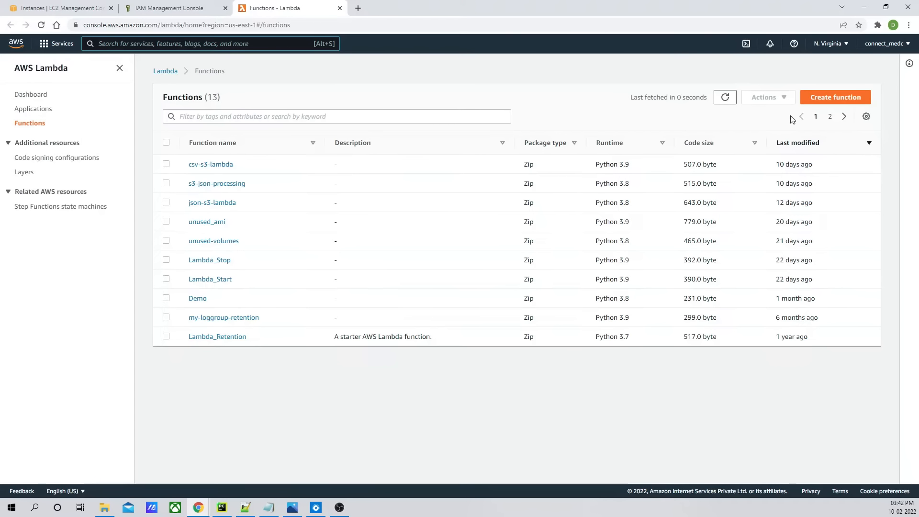
- Start creating a new Lambda function named ec2_instance_start with the Python 3.9 runtime
{"action": "left_click", "coordinate": [829, 95]}
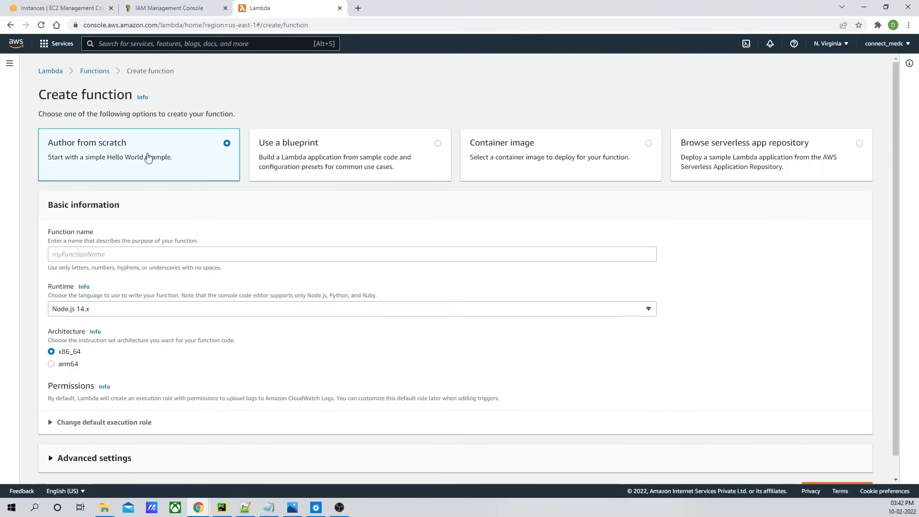
{"action": "left_click", "coordinate": [102, 253]}
{"action": "type", "text": "ec2_instance_start"}
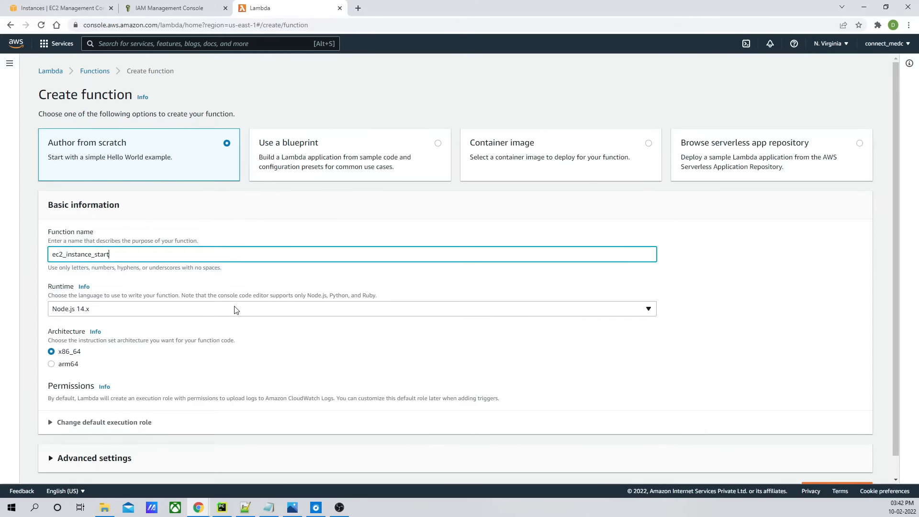
{"action": "left_click", "coordinate": [236, 310]}
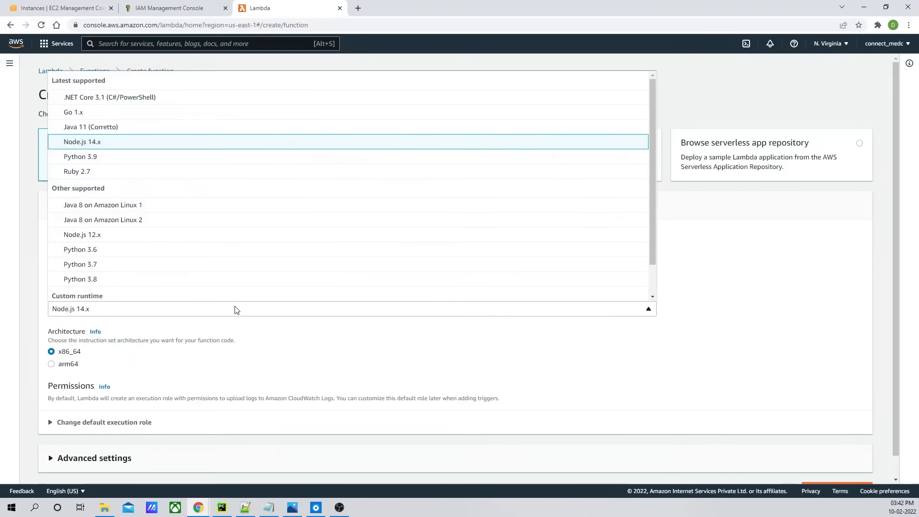
{"action": "left_click", "coordinate": [76, 159]}
- Set the execution role to the existing ec2_schedule_role and create the function
{"action": "scroll", "coordinate": [333, 285], "scroll_direction": "down", "scroll_amount": 1}
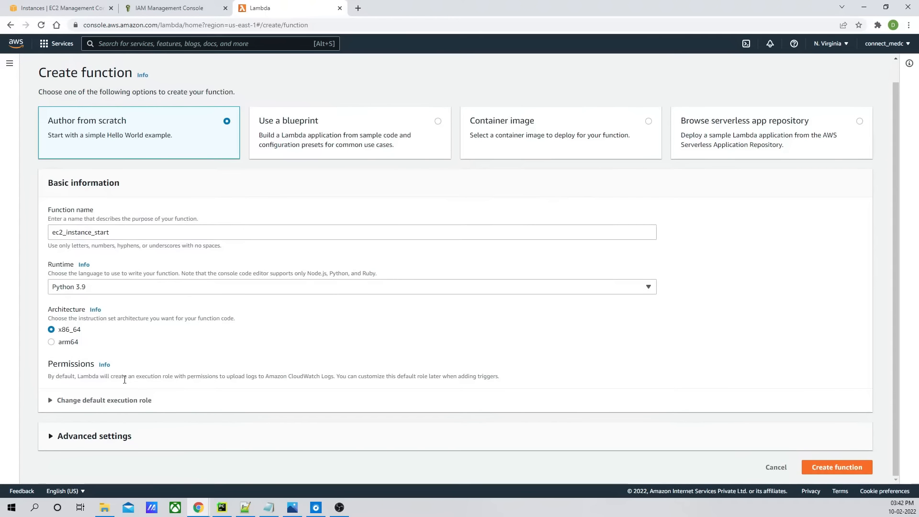
{"action": "left_click", "coordinate": [76, 402]}
{"action": "scroll", "coordinate": [267, 312], "scroll_direction": "down", "scroll_amount": 3}
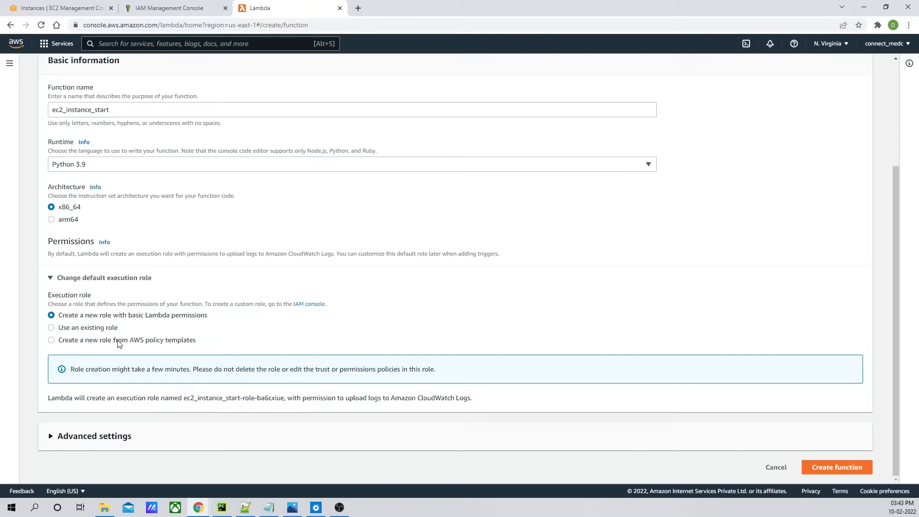
{"action": "left_click", "coordinate": [71, 329]}
{"action": "left_click", "coordinate": [119, 397]}
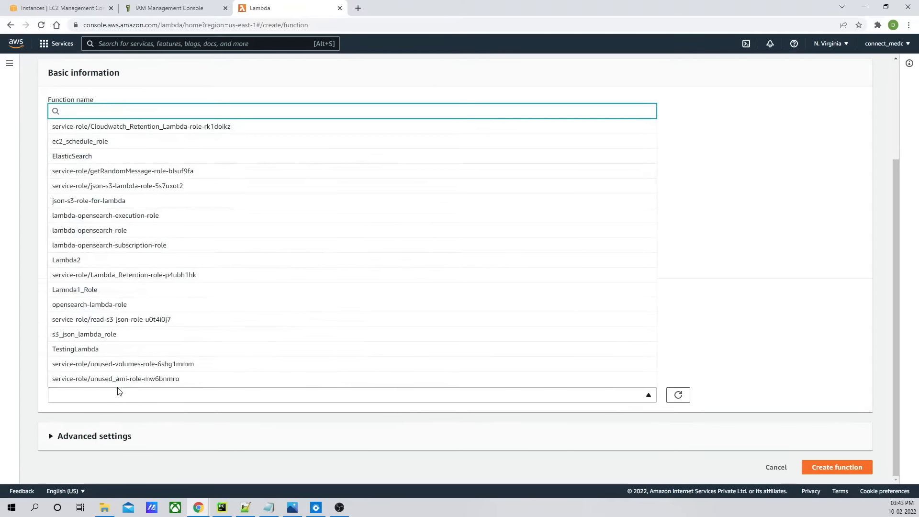
{"action": "left_click", "coordinate": [84, 144]}
{"action": "scroll", "coordinate": [625, 341], "scroll_direction": "down", "scroll_amount": 1}
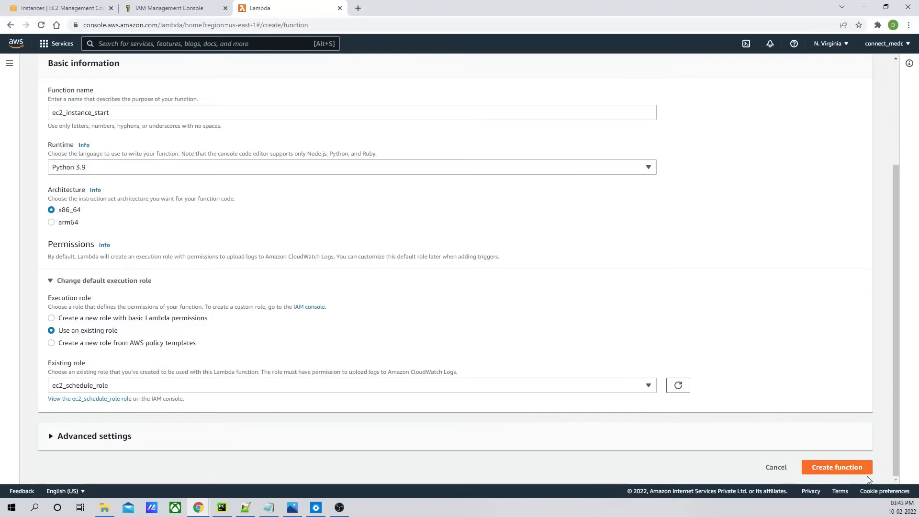
{"action": "left_click", "coordinate": [849, 468]}
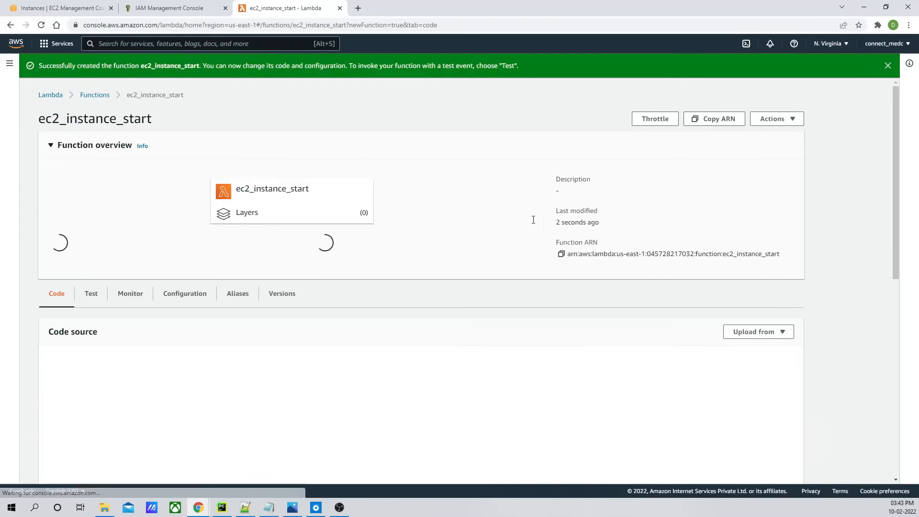
- Replace the handler's default return block with return "success" and save the code
{"action": "scroll", "coordinate": [425, 253], "scroll_direction": "down", "scroll_amount": 6}
{"action": "scroll", "coordinate": [533, 250], "scroll_direction": "up", "scroll_amount": 4}
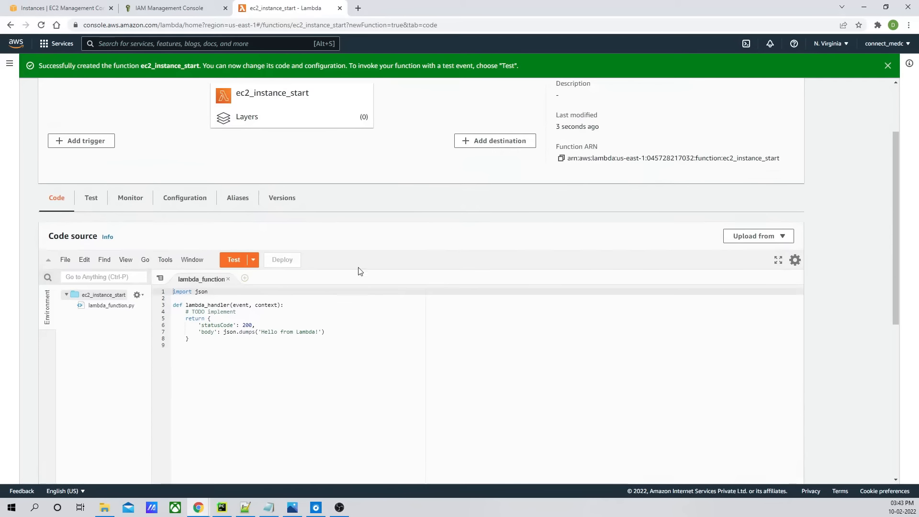
{"action": "left_click", "coordinate": [316, 339]}
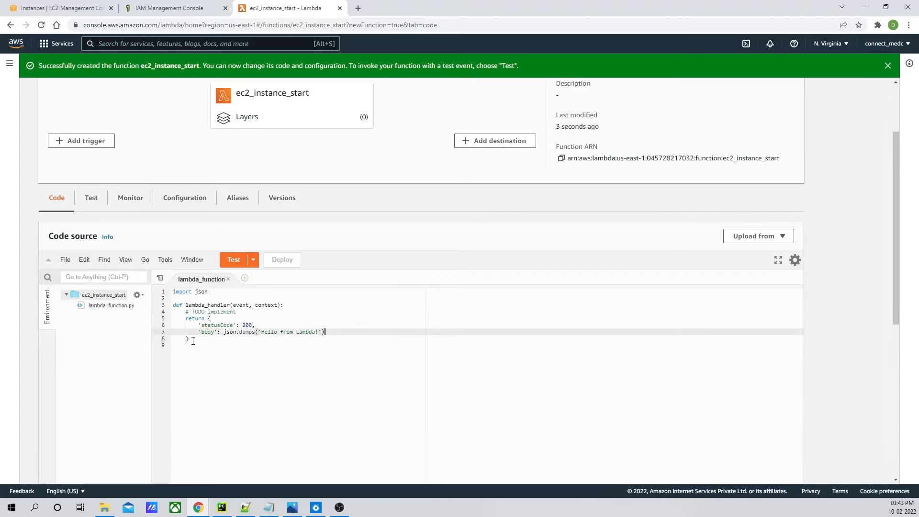
{"action": "left_click_drag", "start_coordinate": [208, 319], "coordinate": [209, 338]}
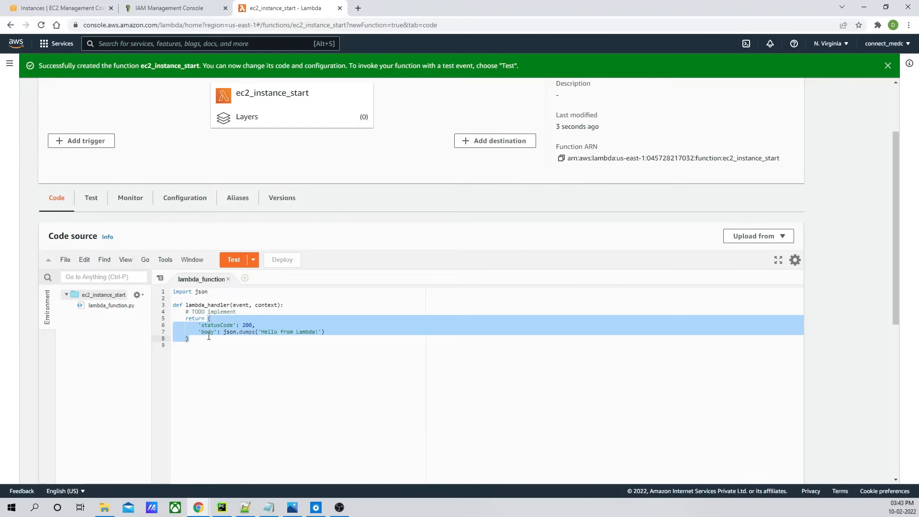
{"action": "key", "text": "BackSpace"}
{"action": "type", "text": "\""}
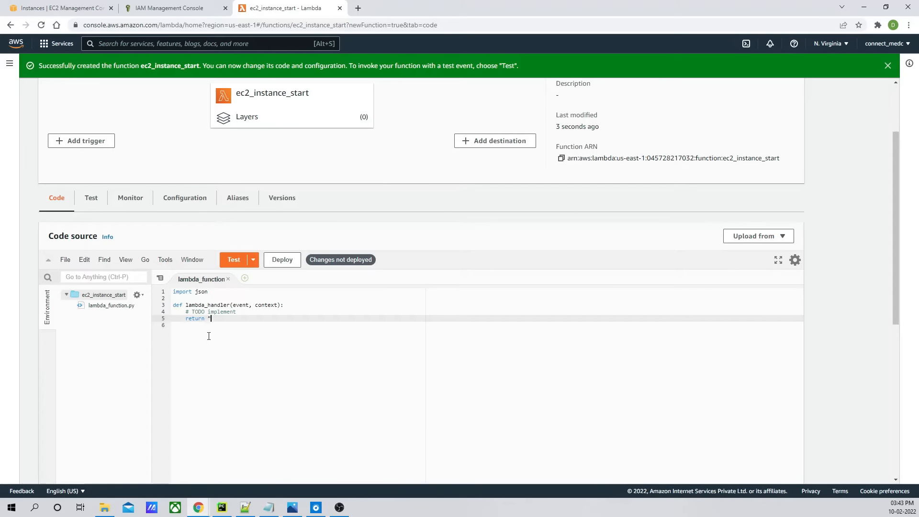
{"action": "type", "text": "\""}
{"action": "key", "text": "BackSpace"}
{"action": "key", "text": "BackSpace"}
{"action": "type", "text": "\"success"}
{"action": "key", "text": "ctrl+s"}
- Replace the TODO comment with Print("Hello Lambda") and deploy the function
{"action": "left_click_drag", "start_coordinate": [237, 312], "coordinate": [187, 312]}
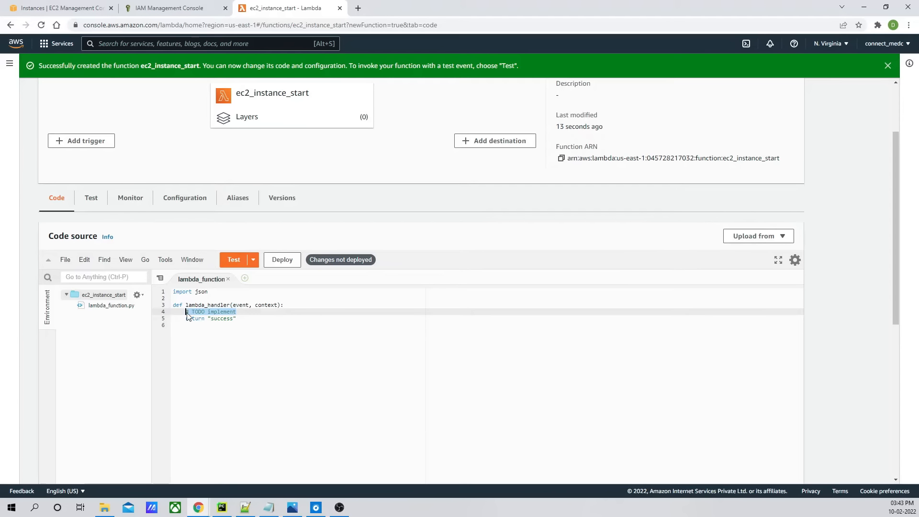
{"action": "type", "text": "Print("}
{"action": "key", "text": "ctrl+s"}
{"action": "type", "text": "\""}
{"action": "key", "text": "ctrl+s"}
{"action": "type", "text": "Hello La"}
{"action": "key", "text": "BackSpace"}
{"action": "type", "text": "ambda"}
{"action": "left_click", "coordinate": [245, 319]}
{"action": "left_click", "coordinate": [282, 260]}
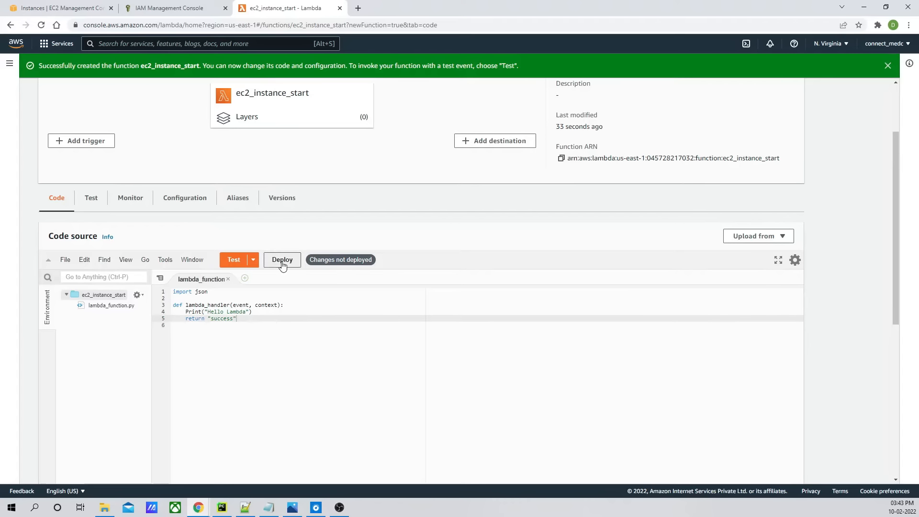
- Create a hello-world test event named test and run the function with it
{"action": "left_click", "coordinate": [235, 263]}
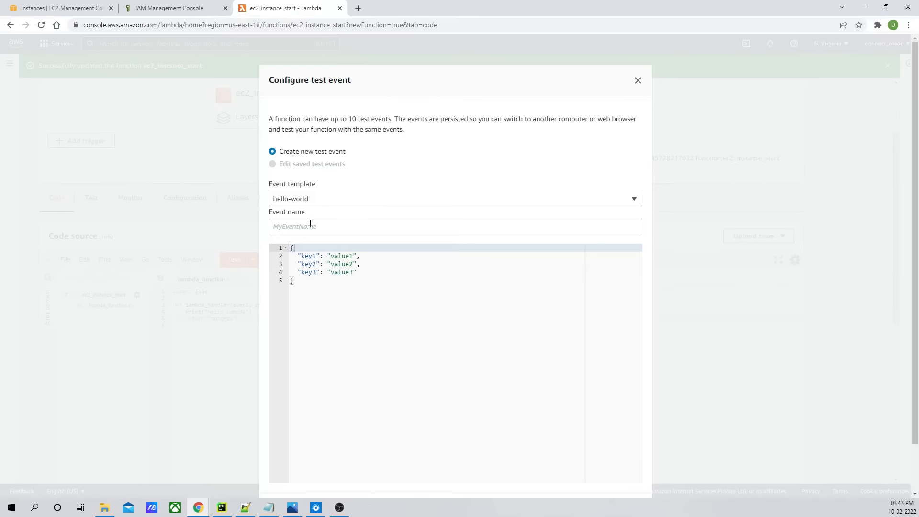
{"action": "left_click", "coordinate": [310, 225]}
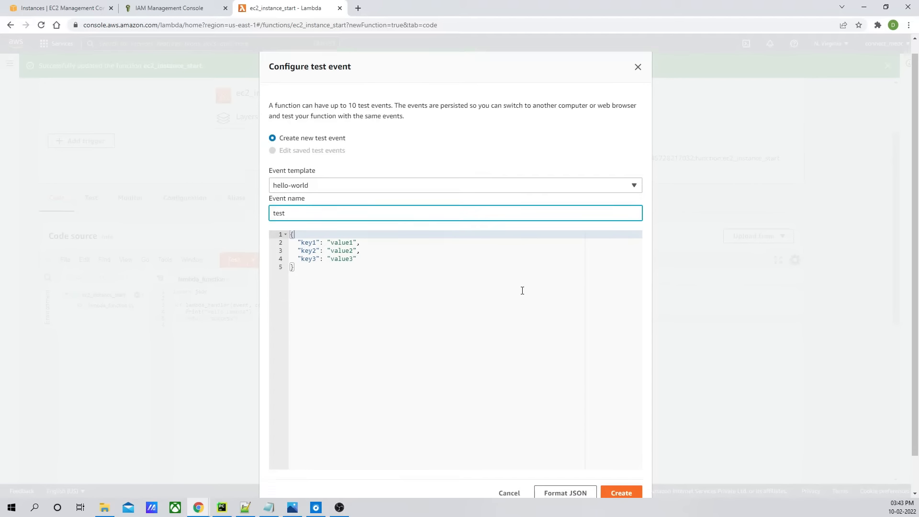
{"action": "scroll", "coordinate": [522, 289], "scroll_direction": "down", "scroll_amount": 2}
{"action": "left_click", "coordinate": [621, 456]}
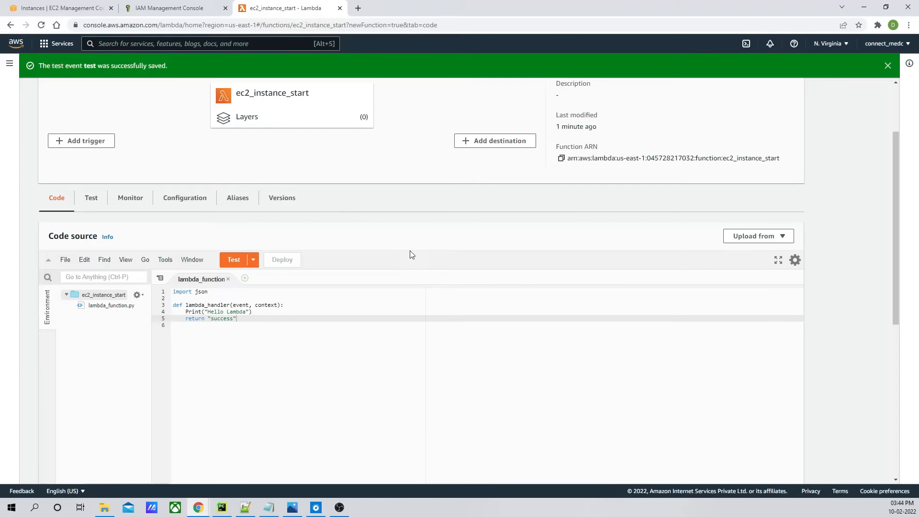
{"action": "scroll", "coordinate": [410, 252], "scroll_direction": "up", "scroll_amount": 2}
{"action": "scroll", "coordinate": [411, 254], "scroll_direction": "down", "scroll_amount": 4}
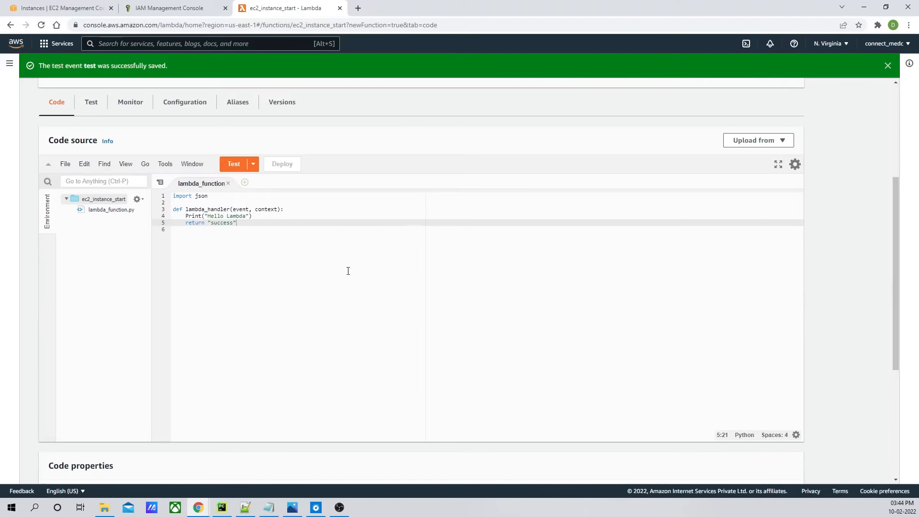
{"action": "left_click", "coordinate": [240, 164]}
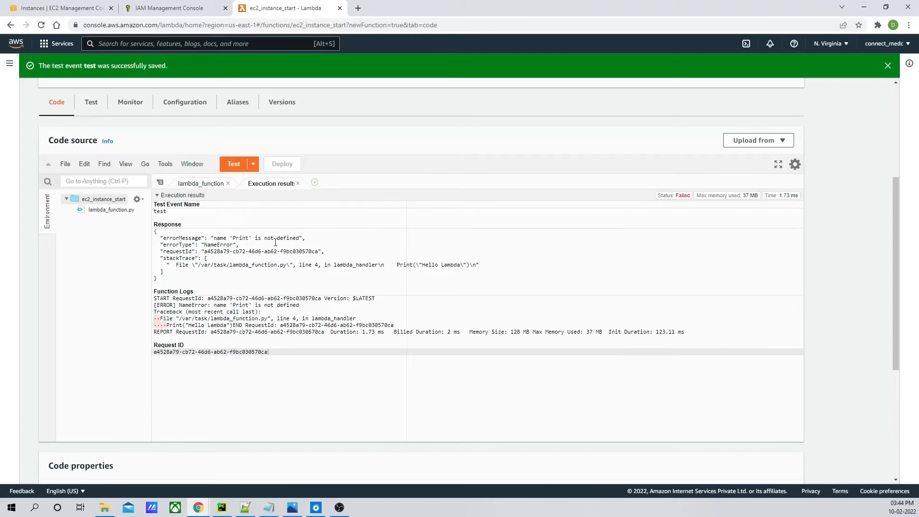
{"action": "left_click", "coordinate": [297, 184]}
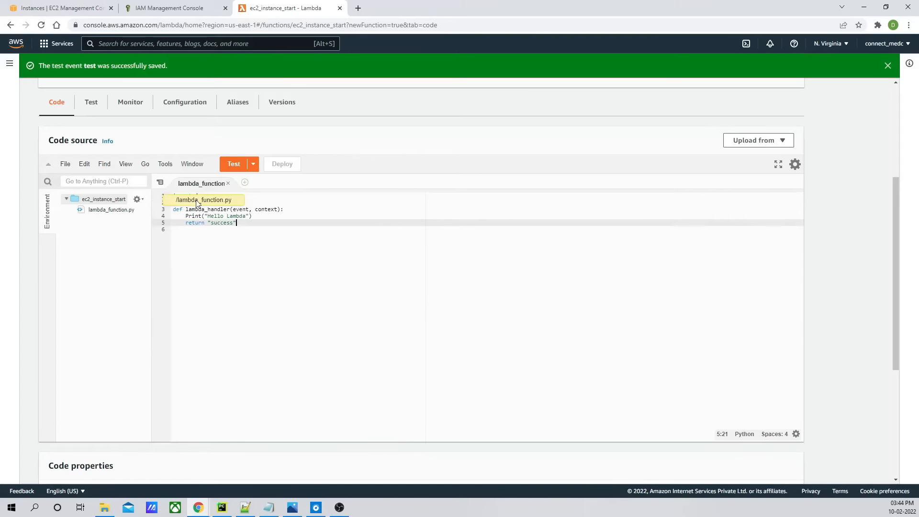
- Change Print to lowercase print, deploy, and rerun the test
{"action": "left_click", "coordinate": [190, 217]}
{"action": "key", "text": "BackSpace"}
{"action": "type", "text": "p"}
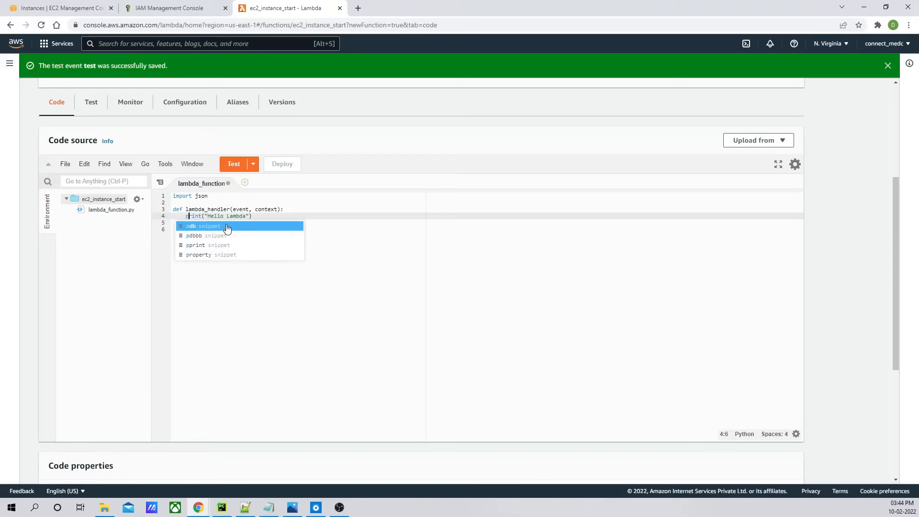
{"action": "left_click", "coordinate": [282, 164]}
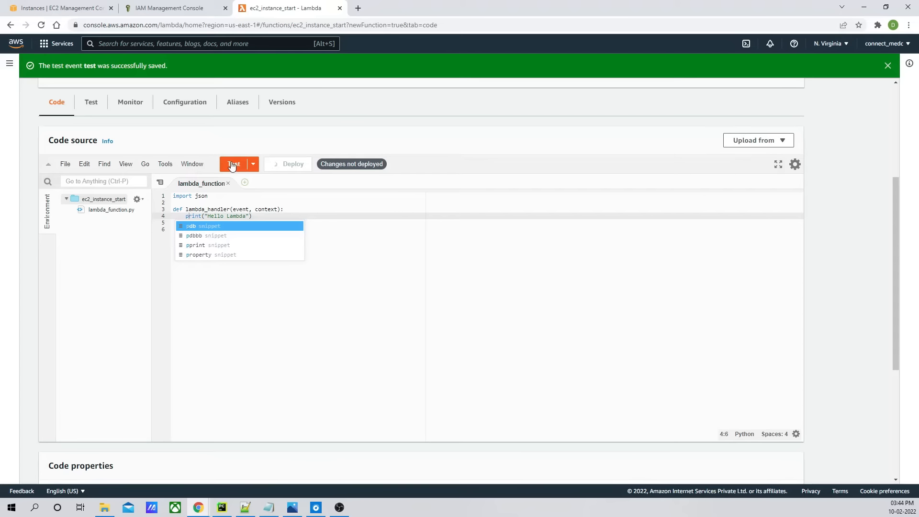
{"action": "left_click", "coordinate": [232, 165]}
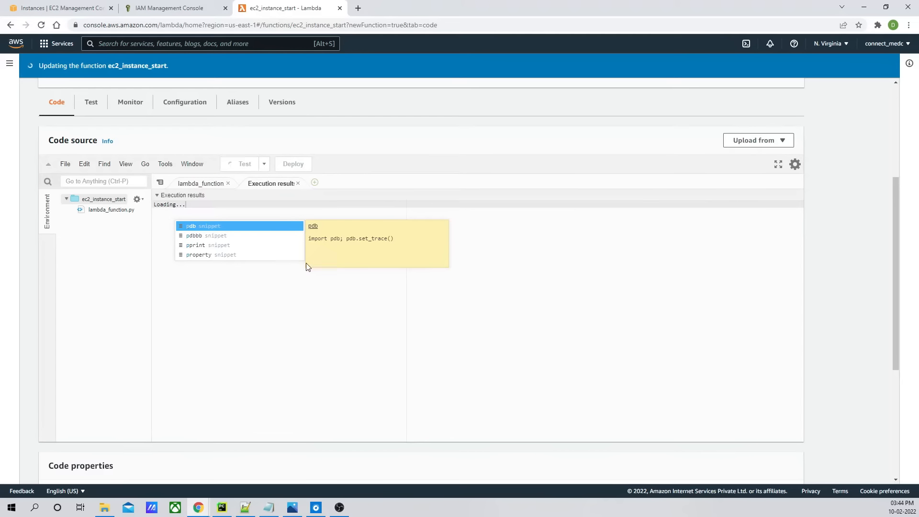
{"action": "left_click", "coordinate": [295, 296]}
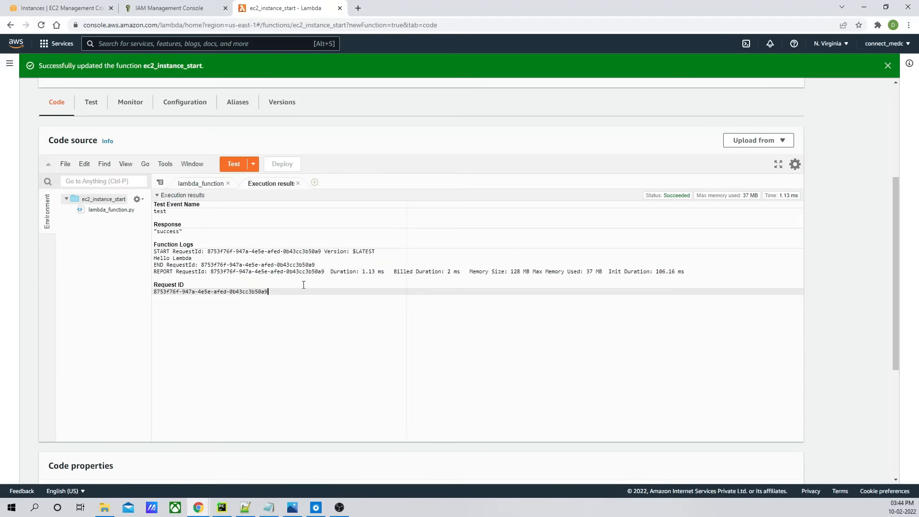
- Open the function's CloudWatch log group, its latest log stream, and view the log events as text
{"action": "left_click_drag", "start_coordinate": [193, 258], "coordinate": [154, 258]}
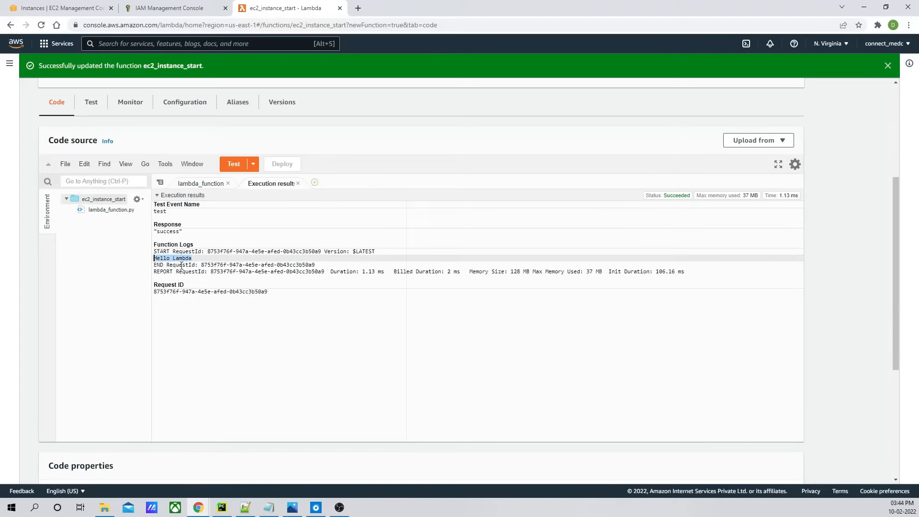
{"action": "left_click", "coordinate": [315, 271]}
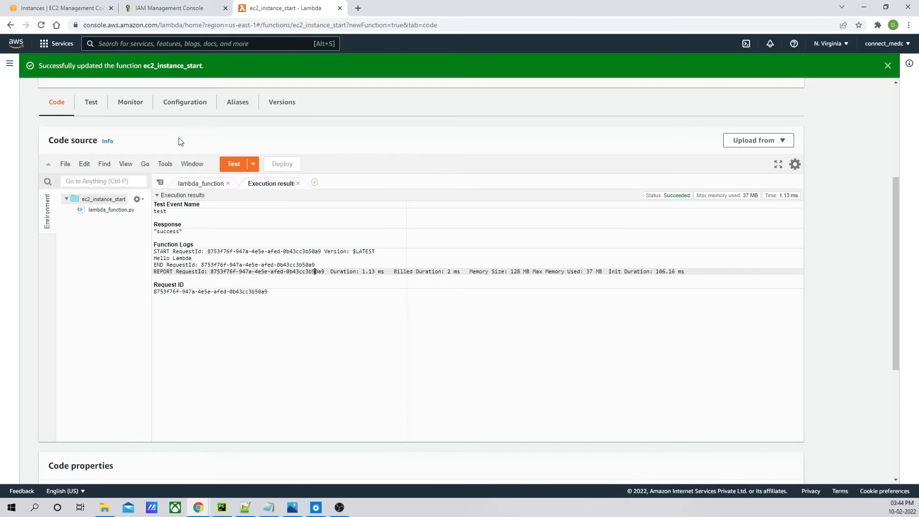
{"action": "left_click", "coordinate": [134, 111]}
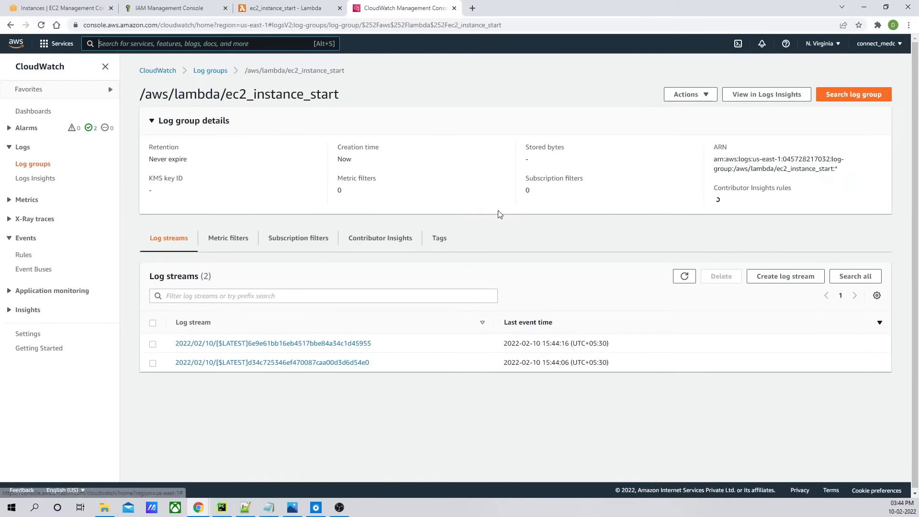
{"action": "left_click", "coordinate": [292, 344]}
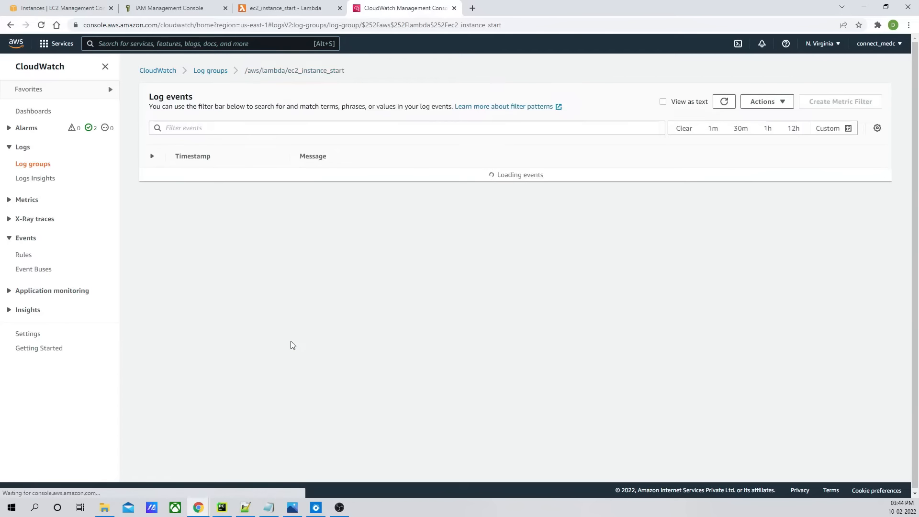
{"action": "left_click", "coordinate": [663, 100]}
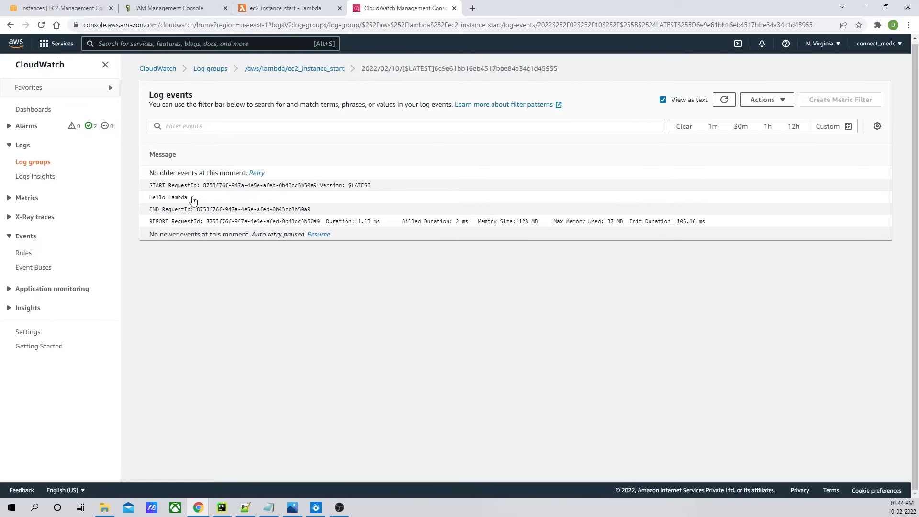
{"action": "left_click_drag", "start_coordinate": [193, 198], "coordinate": [138, 198]}
{"action": "left_click", "coordinate": [504, 241]}
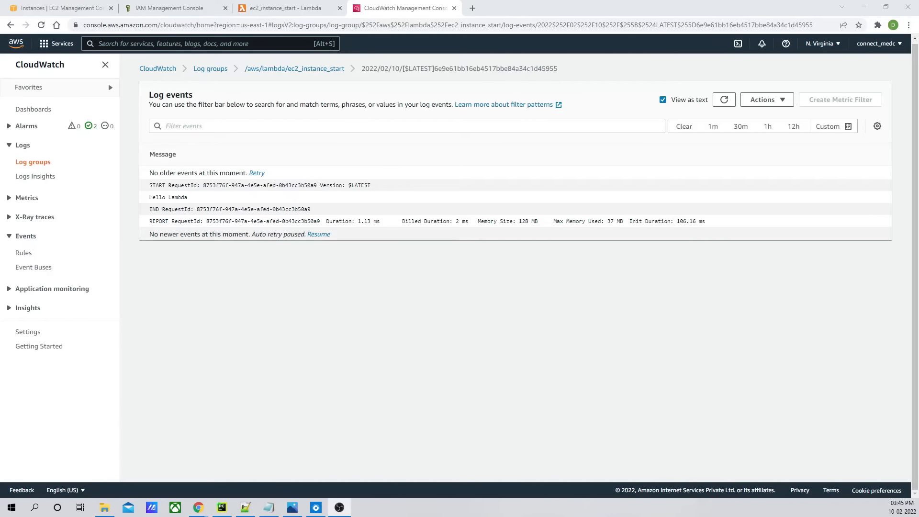
- Review step 3 of the task plan in Notepad, then minimize it
{"action": "left_click", "coordinate": [269, 508]}
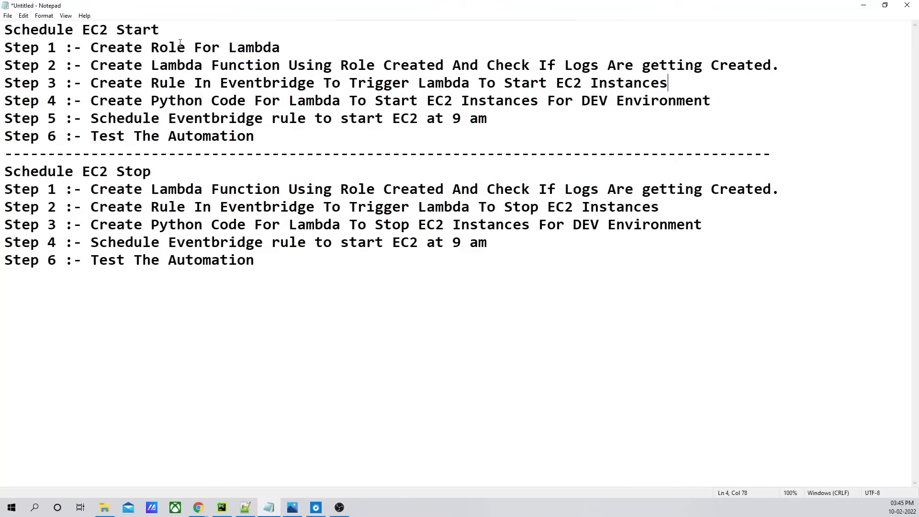
{"action": "left_click_drag", "start_coordinate": [90, 82], "coordinate": [670, 84]}
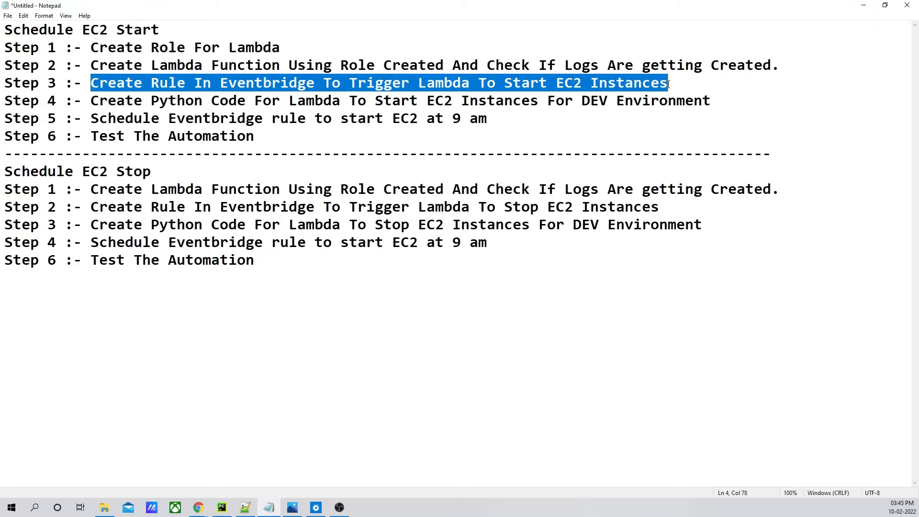
{"action": "left_click", "coordinate": [865, 9]}
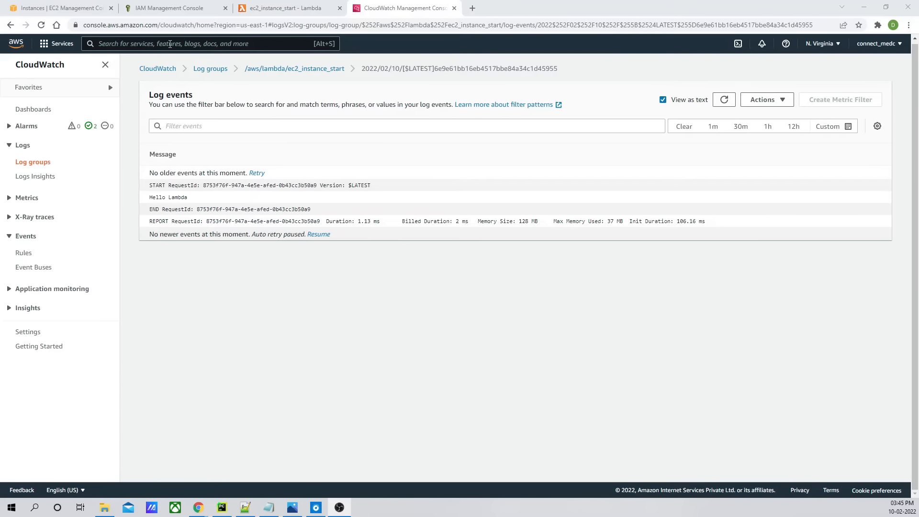
- Search for eventbridge and open the Amazon EventBridge console in a new tab
{"action": "left_click", "coordinate": [170, 43]}
{"action": "type", "text": "eventbridge"}
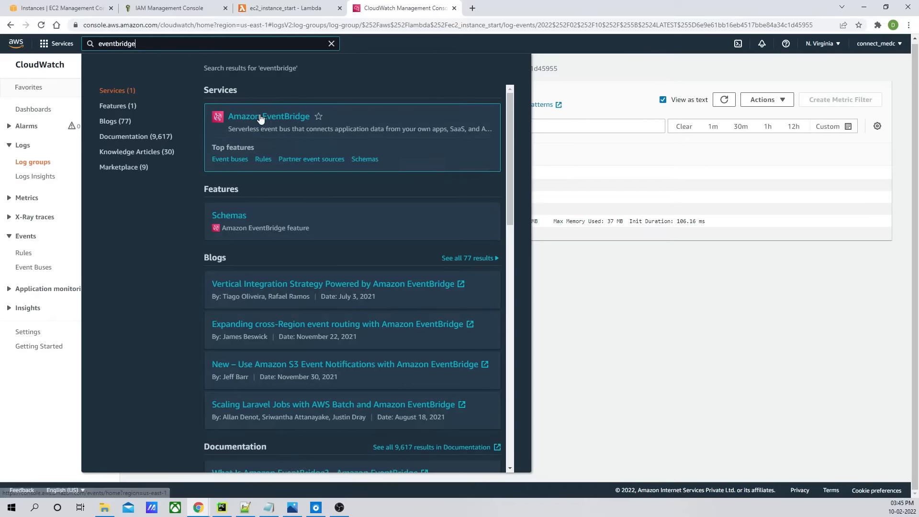
{"action": "right_click", "coordinate": [260, 116]}
{"action": "left_click", "coordinate": [298, 123]}
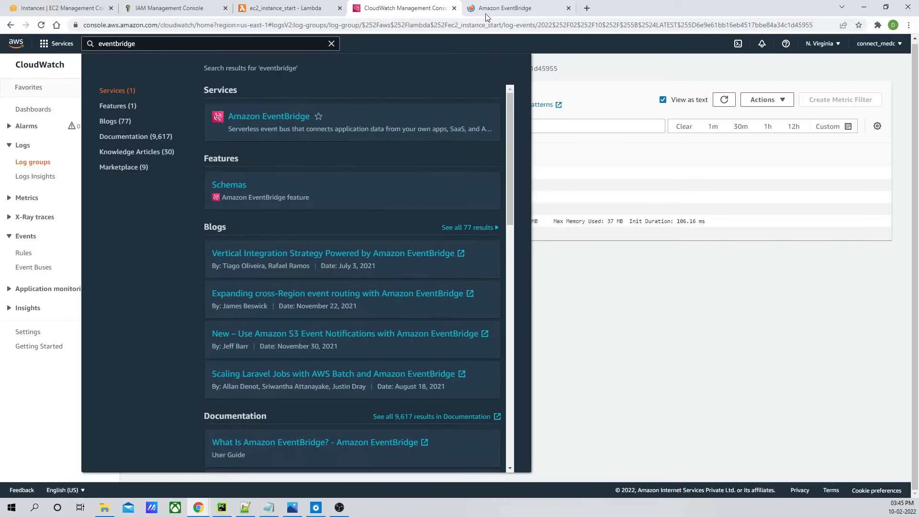
{"action": "left_click", "coordinate": [510, 11]}
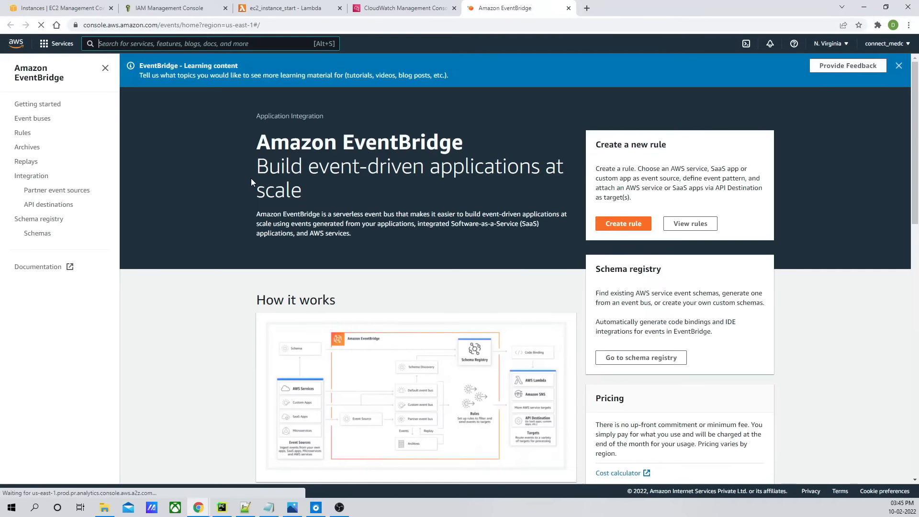
- Start creating a new EventBridge rule and name it ec2_stopped_instances
{"action": "left_click", "coordinate": [617, 223]}
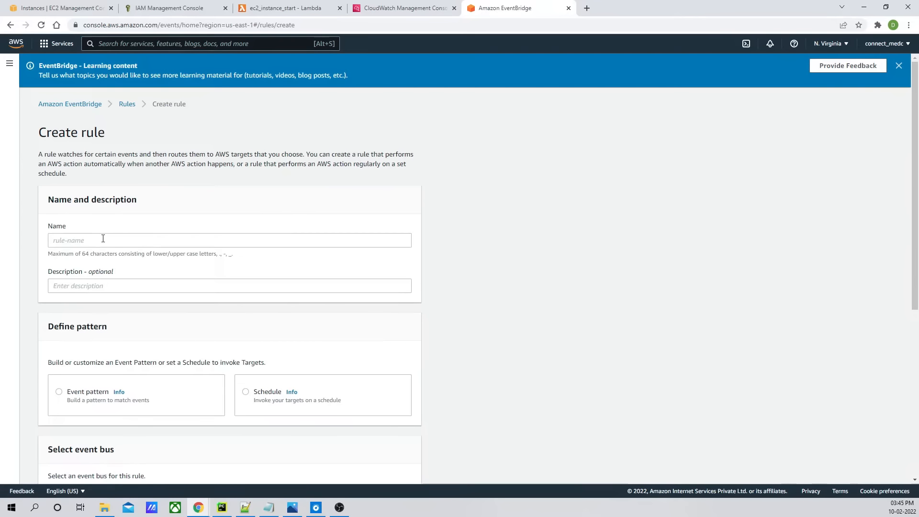
{"action": "left_click", "coordinate": [84, 240]}
{"action": "type", "text": "ec"}
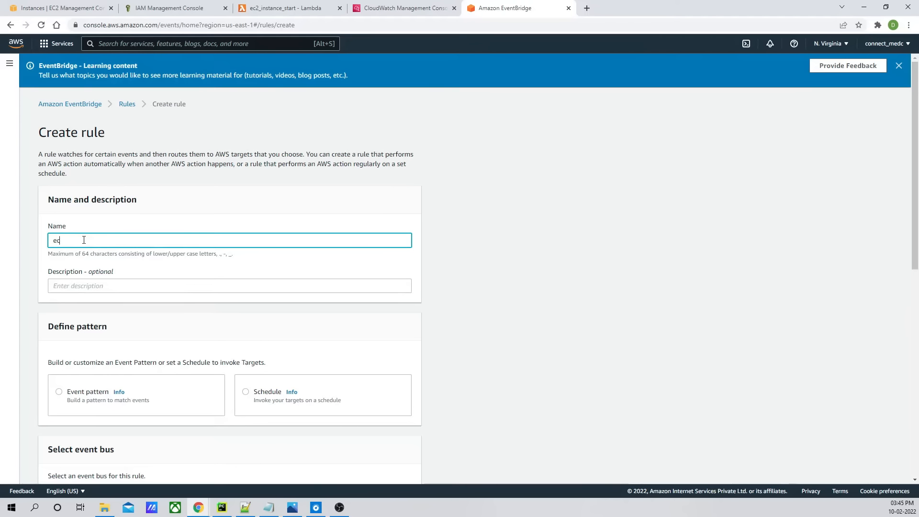
{"action": "type", "text": "2_topp"}
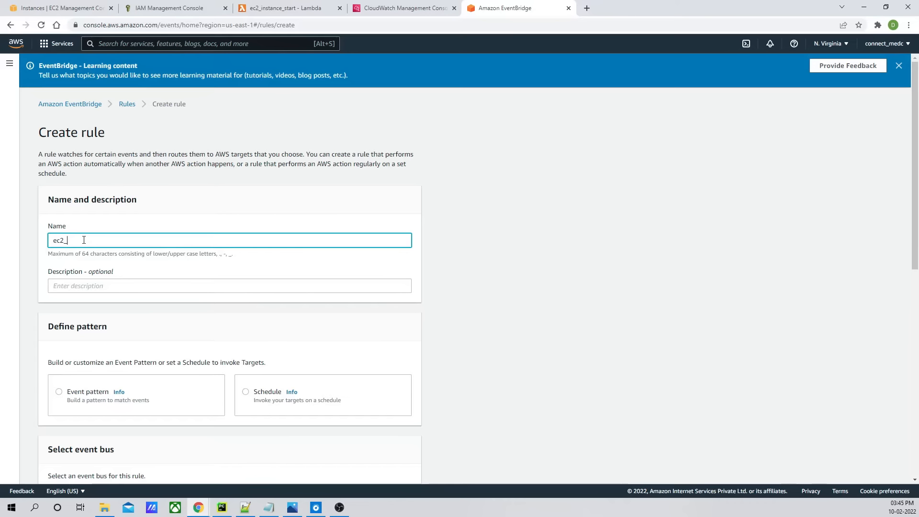
{"action": "key", "text": "BackSpace"}
{"action": "key", "text": "BackSpace"}
{"action": "key", "text": "BackSpace"}
{"action": "key", "text": "BackSpace"}
{"action": "type", "text": "stopped_instances"}
- Enter the rule description "Notify if the instance is stopped"
{"action": "left_click", "coordinate": [74, 287]}
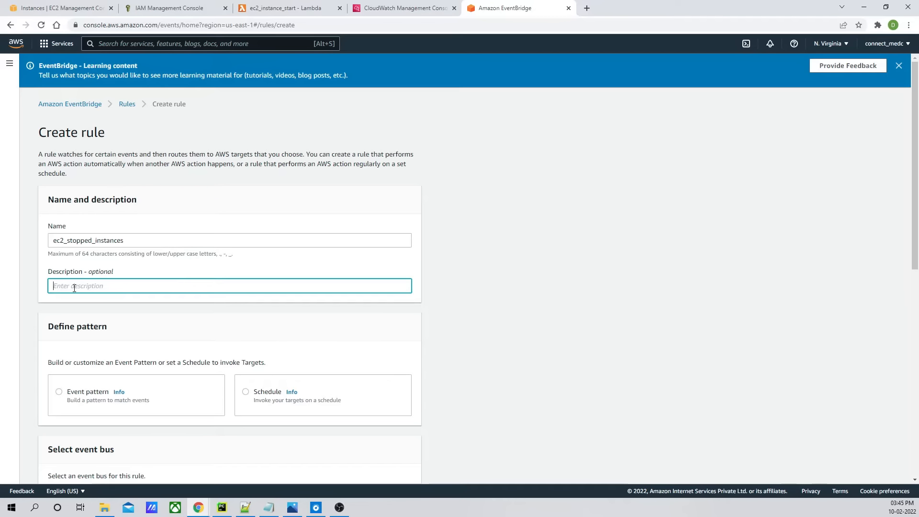
{"action": "type", "text": "Notify if the instance is stopped"}
- Define the rule by an event pattern using a pre-defined pattern by service
{"action": "scroll", "coordinate": [447, 243], "scroll_direction": "down", "scroll_amount": 6}
{"action": "left_click", "coordinate": [65, 118]}
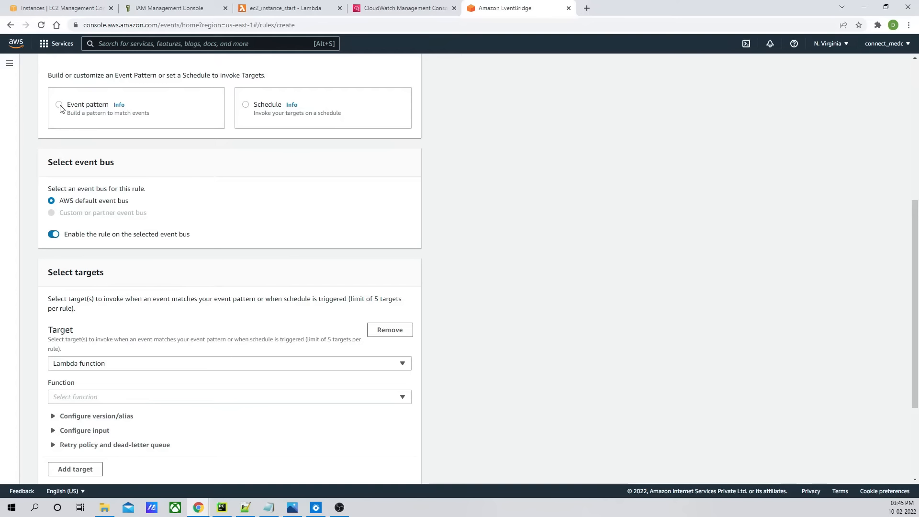
{"action": "scroll", "coordinate": [144, 242], "scroll_direction": "down", "scroll_amount": 2}
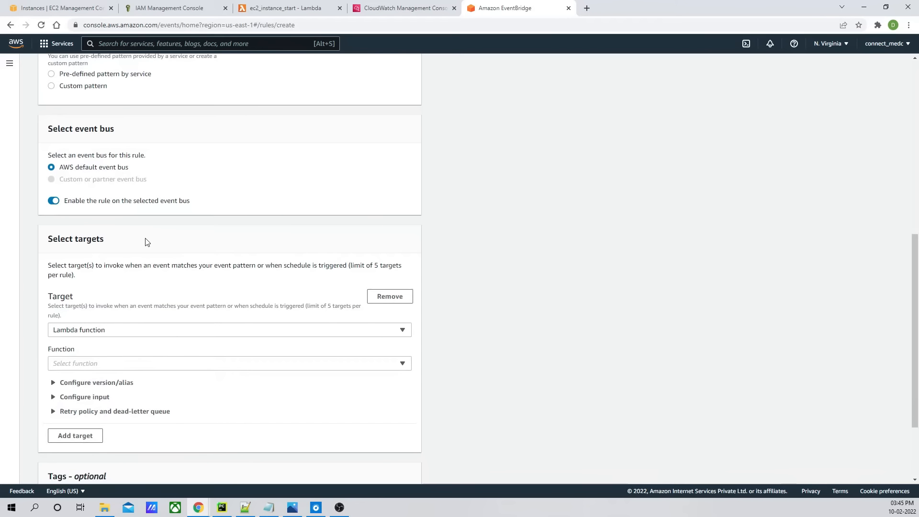
{"action": "scroll", "coordinate": [144, 239], "scroll_direction": "down", "scroll_amount": 2}
{"action": "scroll", "coordinate": [139, 225], "scroll_direction": "up", "scroll_amount": 4}
{"action": "scroll", "coordinate": [138, 223], "scroll_direction": "up", "scroll_amount": 2}
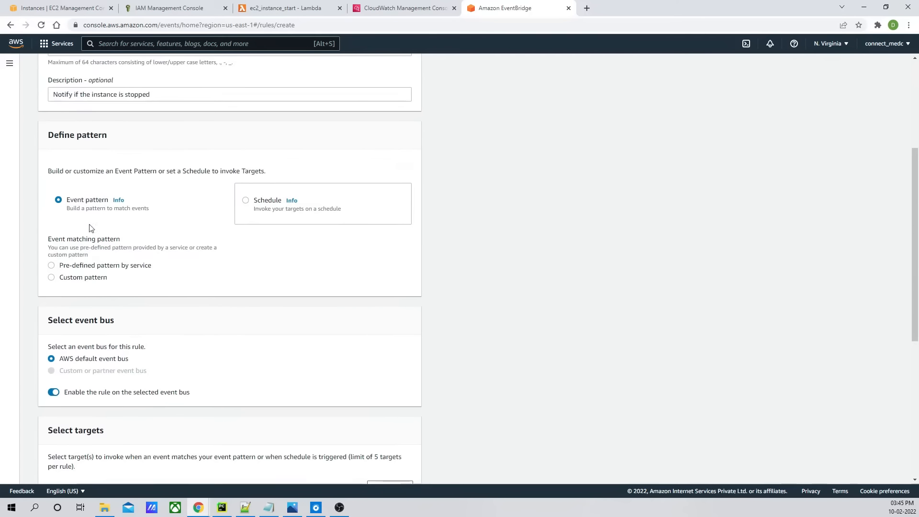
{"action": "left_click", "coordinate": [52, 269]}
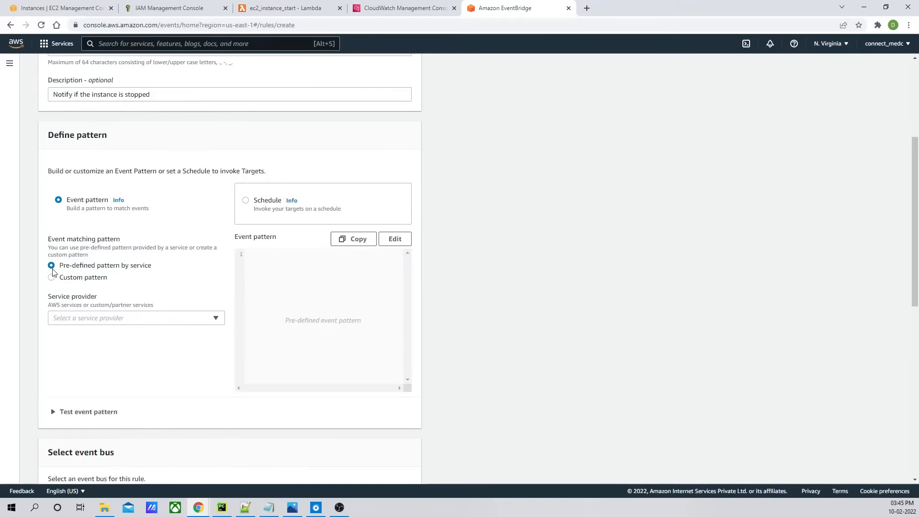
- Set the pattern's provider to AWS, service to EC2, and event type to EC2 Instance State-change Notification
{"action": "left_click", "coordinate": [204, 321]}
{"action": "left_click", "coordinate": [87, 362]}
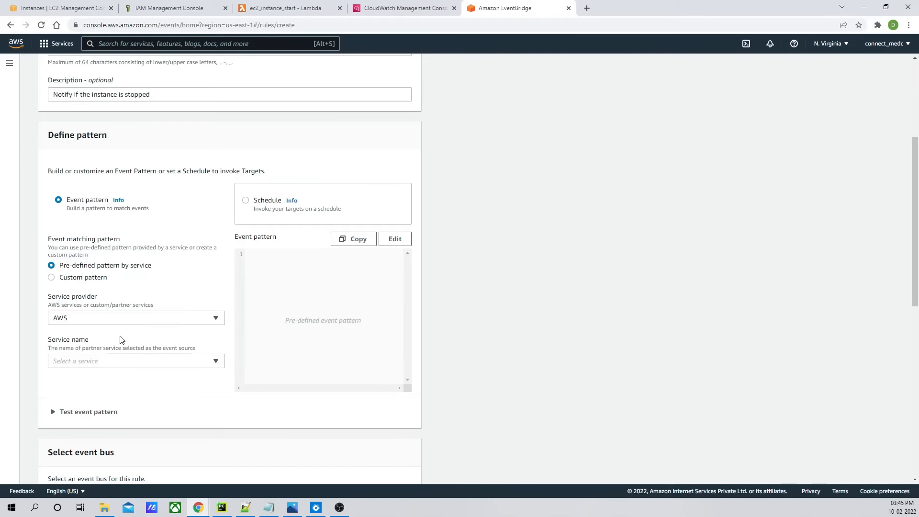
{"action": "left_click", "coordinate": [174, 362]}
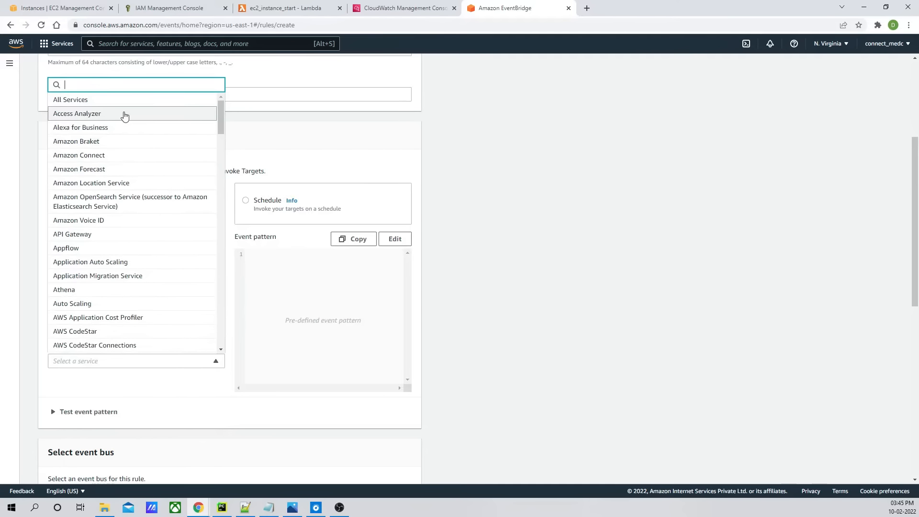
{"action": "type", "text": "ec2"}
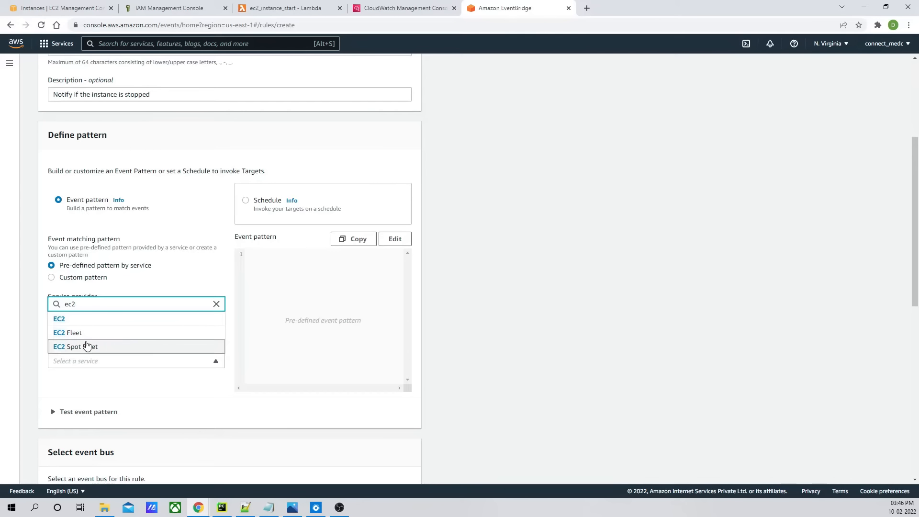
{"action": "left_click", "coordinate": [59, 319]}
{"action": "scroll", "coordinate": [257, 277], "scroll_direction": "down", "scroll_amount": 4}
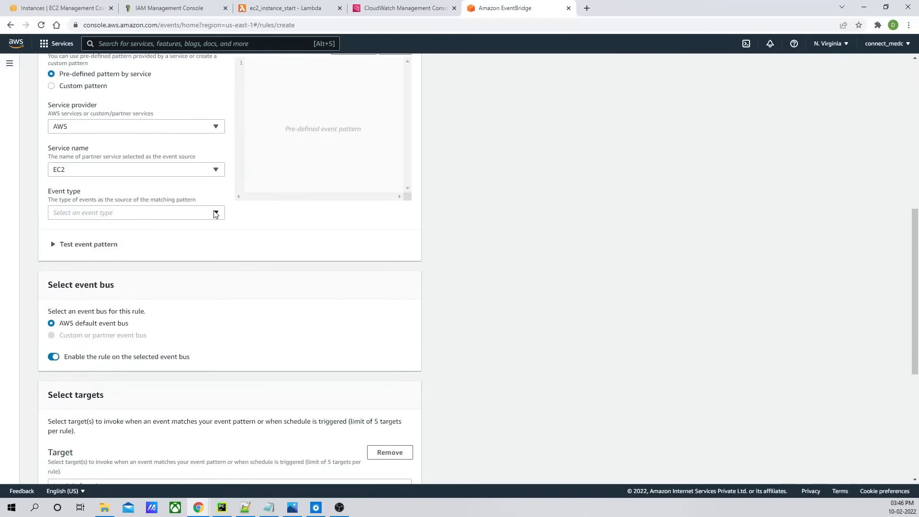
{"action": "left_click", "coordinate": [215, 214]}
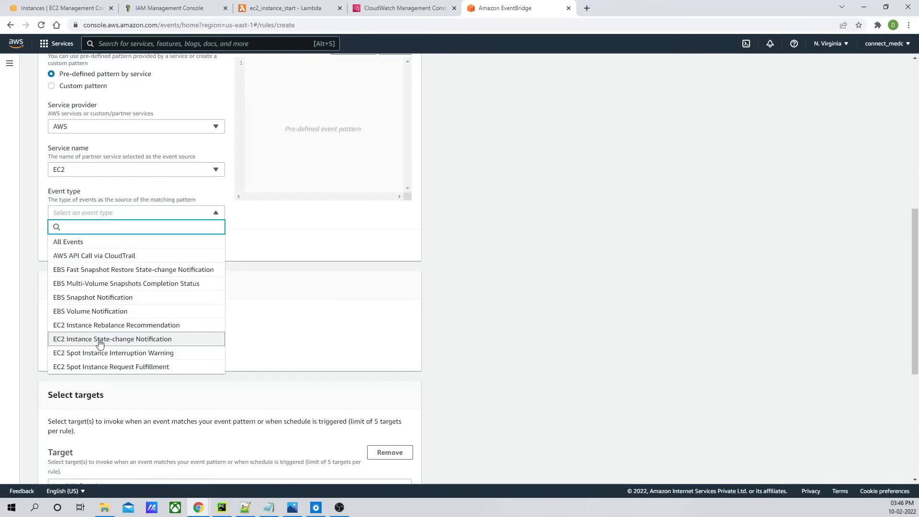
{"action": "left_click", "coordinate": [138, 344]}
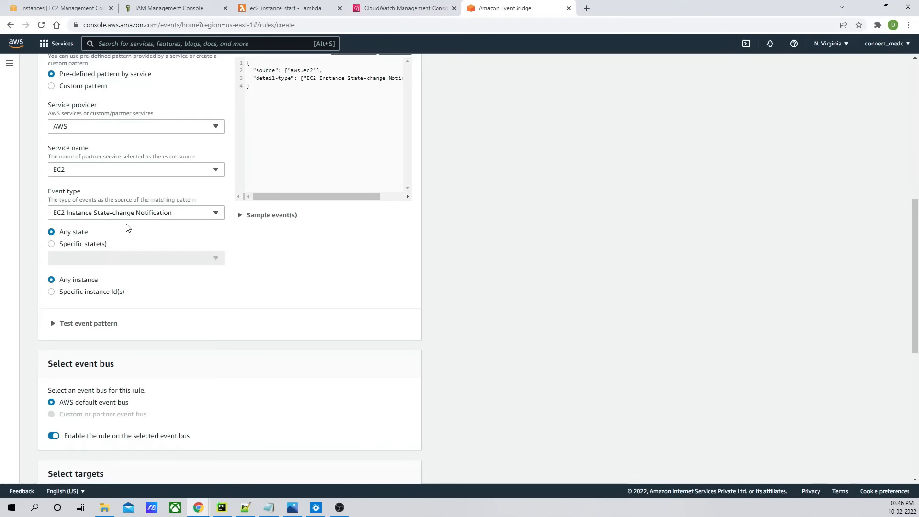
- Limit the event pattern to the specific instance state stopped
{"action": "left_click", "coordinate": [51, 245]}
{"action": "left_click", "coordinate": [215, 259]}
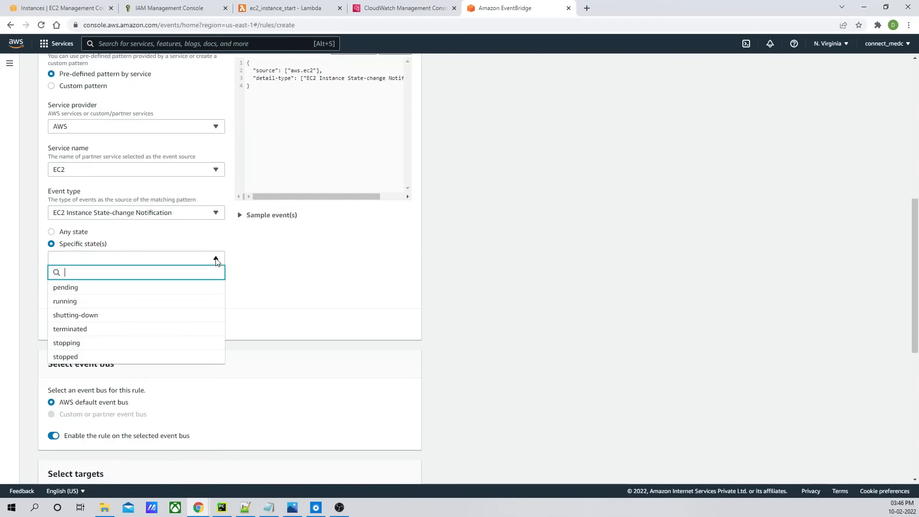
{"action": "left_click", "coordinate": [74, 360]}
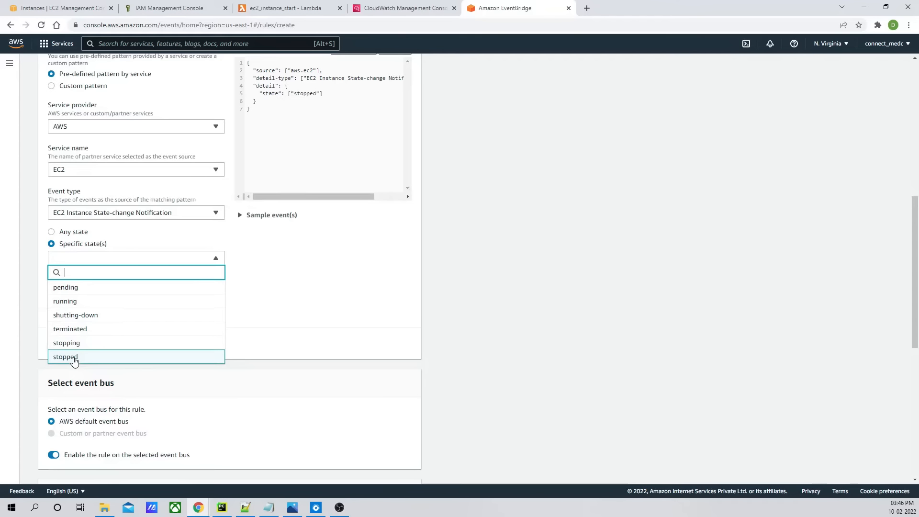
{"action": "scroll", "coordinate": [319, 148], "scroll_direction": "up", "scroll_amount": 1}
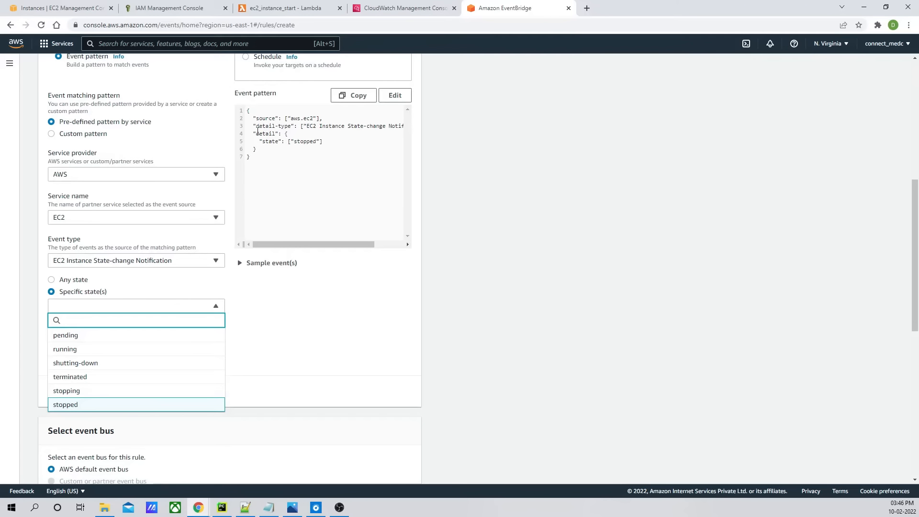
{"action": "left_click_drag", "start_coordinate": [319, 243], "coordinate": [277, 237]}
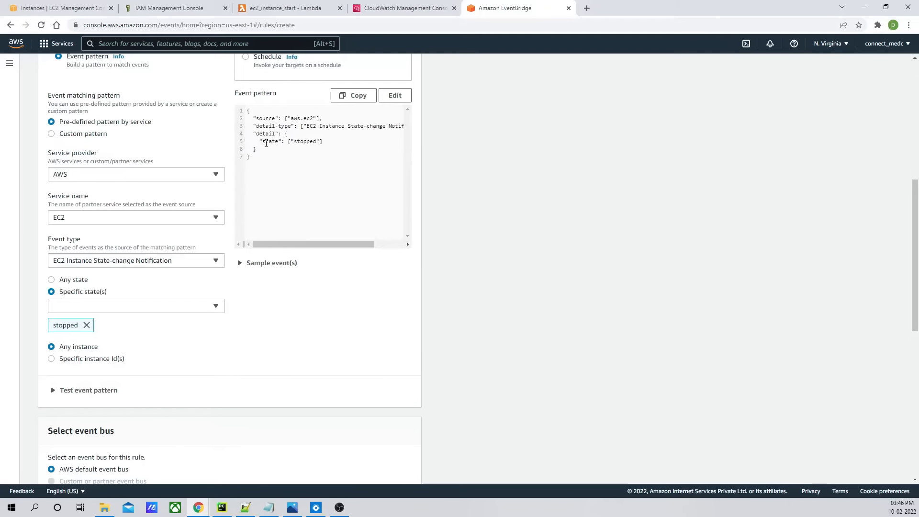
{"action": "scroll", "coordinate": [363, 172], "scroll_direction": "down", "scroll_amount": 5}
{"action": "scroll", "coordinate": [360, 173], "scroll_direction": "up", "scroll_amount": 5}
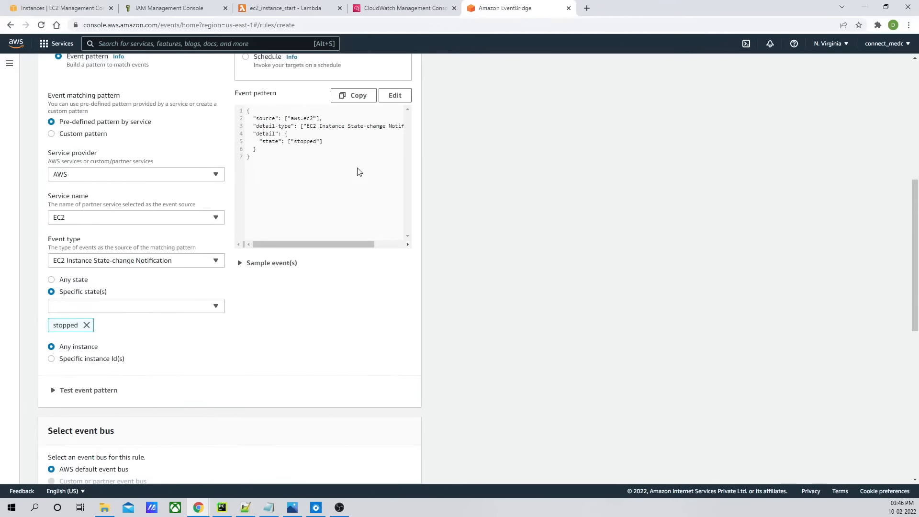
{"action": "left_click_drag", "start_coordinate": [261, 160], "coordinate": [247, 110]}
- Set the rule's Lambda function target to ec2_instance_start
{"action": "scroll", "coordinate": [287, 205], "scroll_direction": "down", "scroll_amount": 5}
{"action": "scroll", "coordinate": [288, 205], "scroll_direction": "down", "scroll_amount": 3}
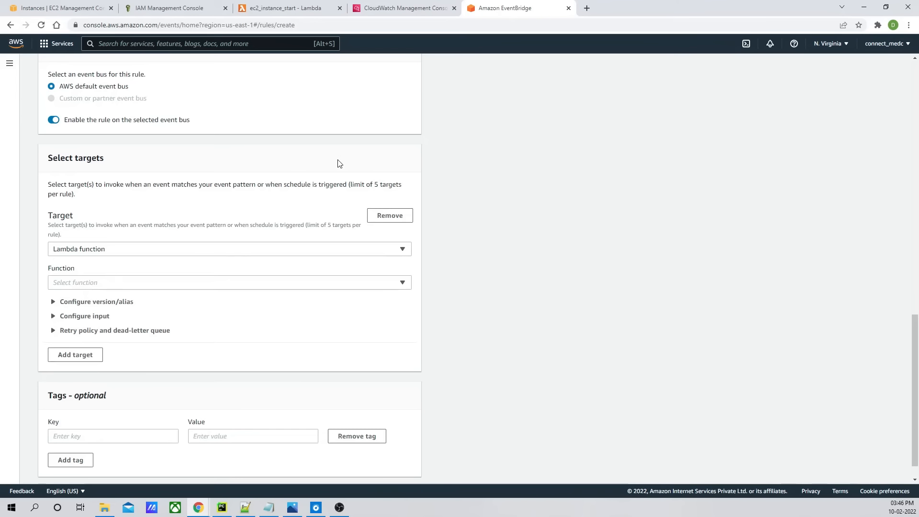
{"action": "scroll", "coordinate": [339, 164], "scroll_direction": "down", "scroll_amount": 1}
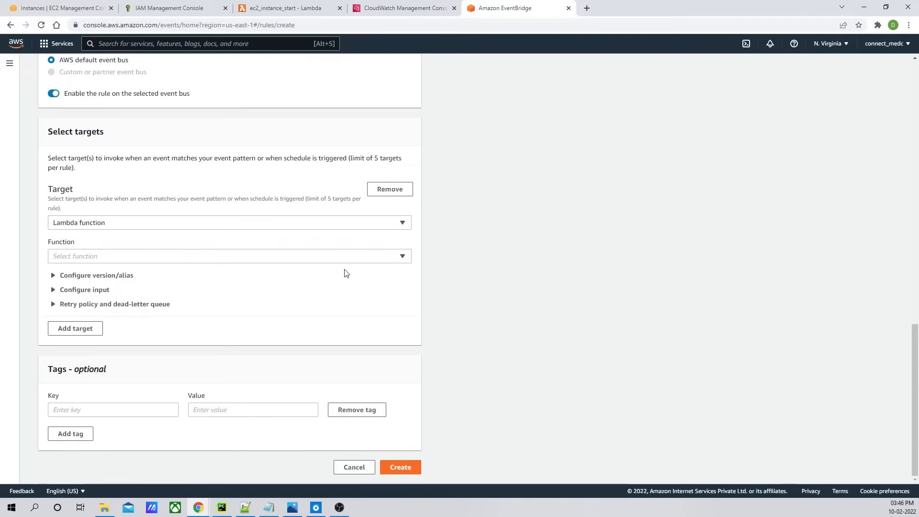
{"action": "left_click", "coordinate": [404, 258]}
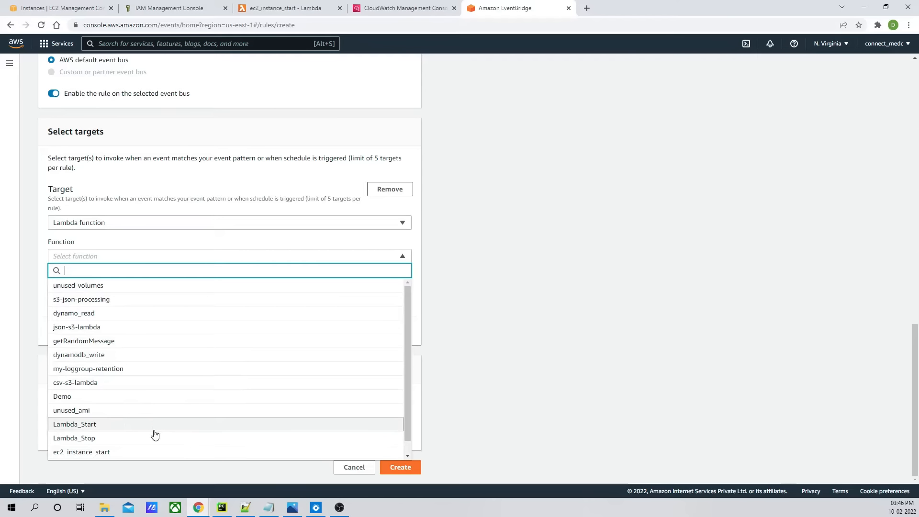
{"action": "left_click", "coordinate": [130, 453]}
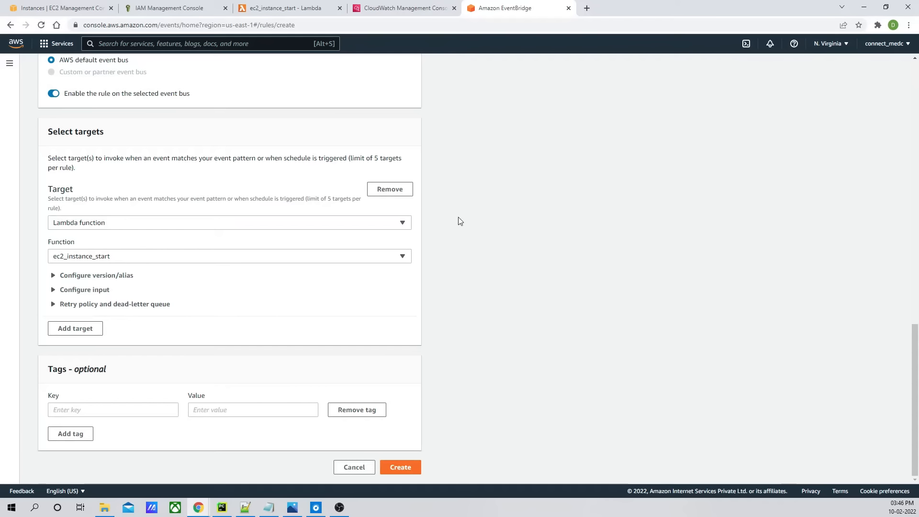
- Review the rule settings and create the rule
{"action": "scroll", "coordinate": [400, 311], "scroll_direction": "up", "scroll_amount": 10}
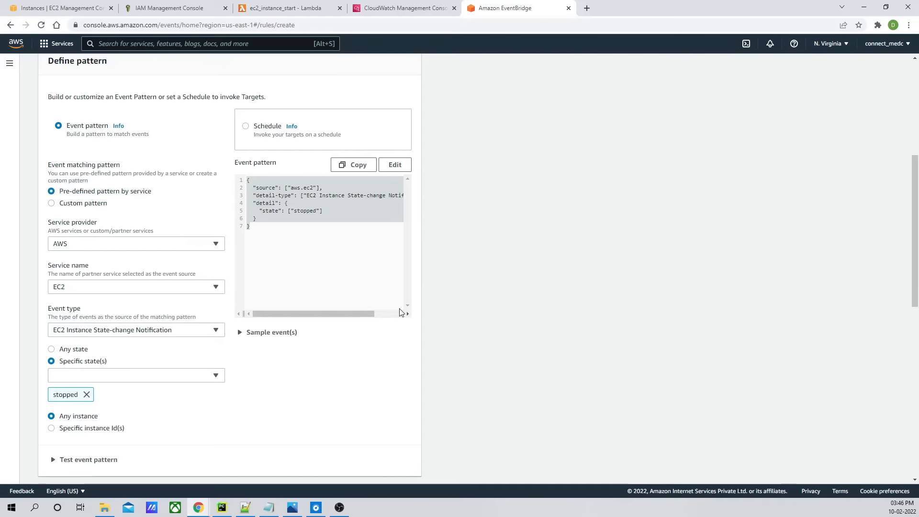
{"action": "scroll", "coordinate": [247, 335], "scroll_direction": "down", "scroll_amount": 6}
{"action": "scroll", "coordinate": [160, 325], "scroll_direction": "down", "scroll_amount": 4}
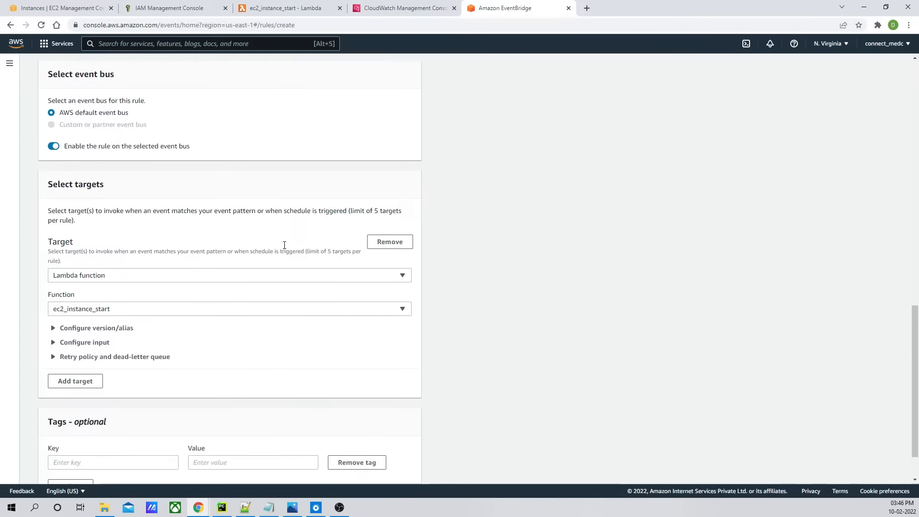
{"action": "scroll", "coordinate": [283, 244], "scroll_direction": "up", "scroll_amount": 7}
{"action": "scroll", "coordinate": [278, 269], "scroll_direction": "down", "scroll_amount": 6}
{"action": "scroll", "coordinate": [220, 343], "scroll_direction": "down", "scroll_amount": 2}
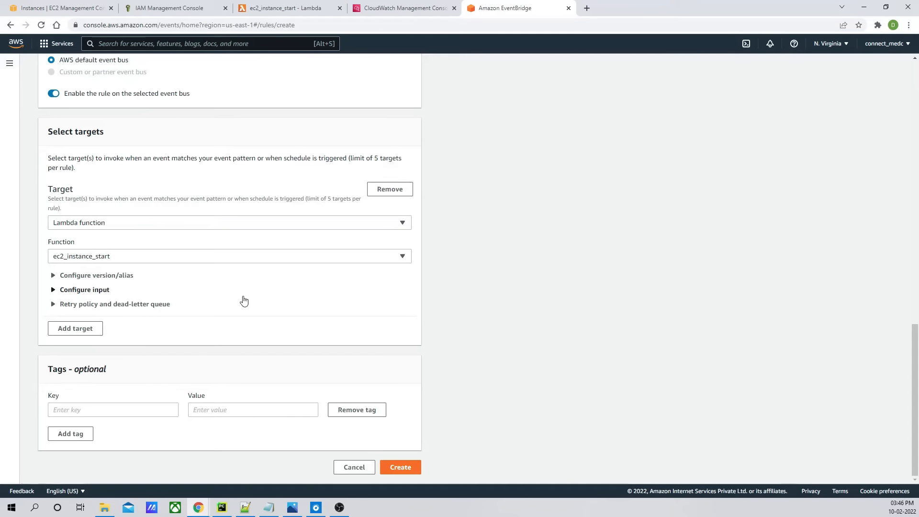
{"action": "left_click", "coordinate": [397, 467]}
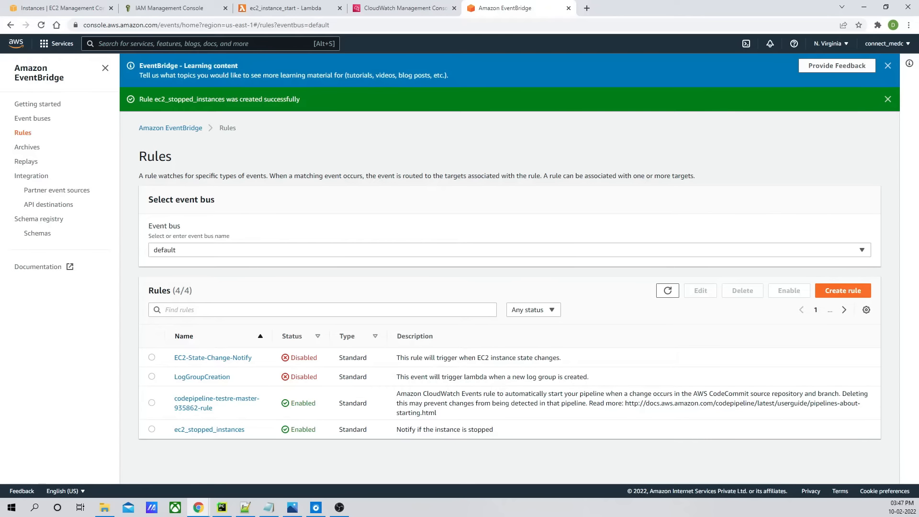
- Highlight step 4 of the task plan in Notepad, about the Python code to start DEV EC2 instances
{"action": "key", "text": "alt+Tab"}
{"action": "left_click", "coordinate": [377, 104]}
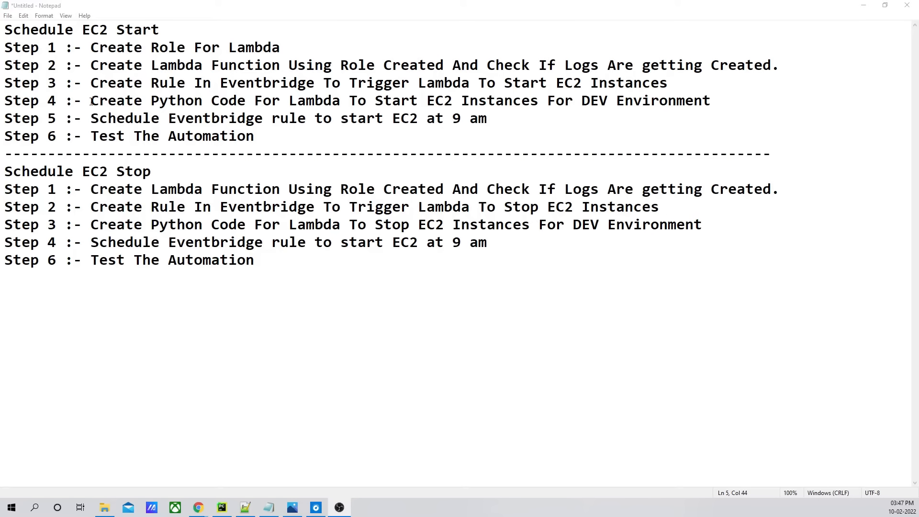
{"action": "left_click_drag", "start_coordinate": [91, 102], "coordinate": [720, 106]}
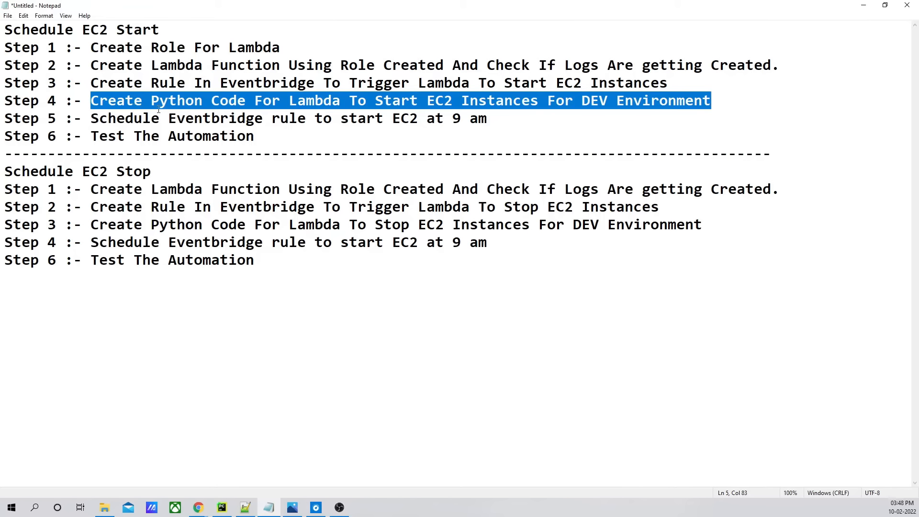
{"action": "key", "text": "alt+Tab"}
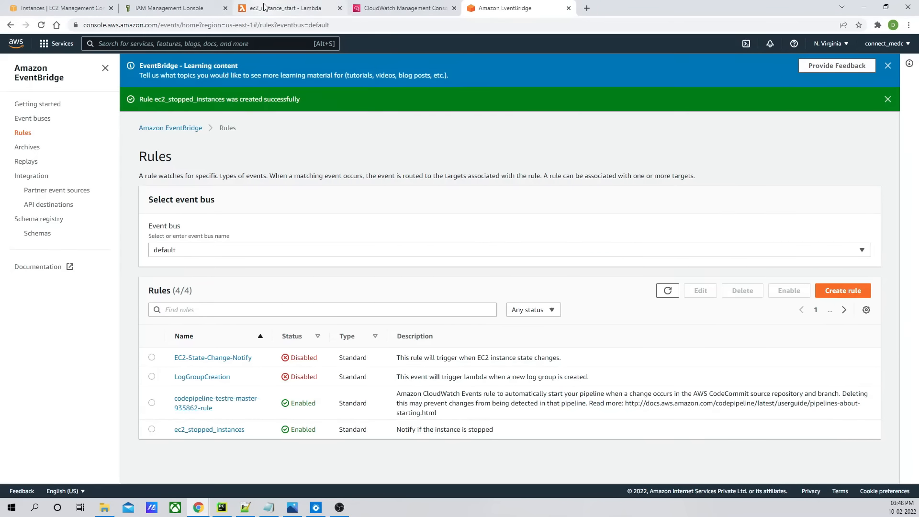
- Open the ec2_instance_start function's code editor and close the execution results tab
{"action": "left_click", "coordinate": [285, 8]}
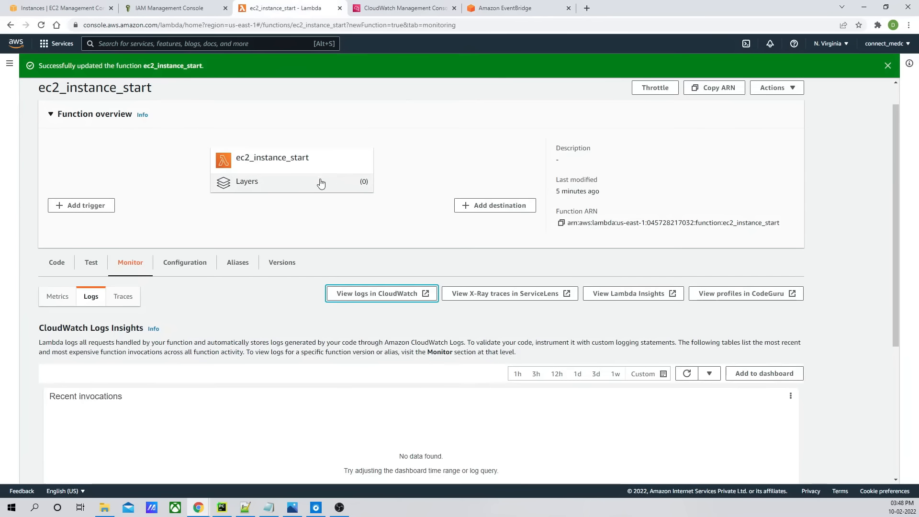
{"action": "scroll", "coordinate": [331, 232], "scroll_direction": "down", "scroll_amount": 4}
{"action": "scroll", "coordinate": [191, 144], "scroll_direction": "up", "scroll_amount": 1}
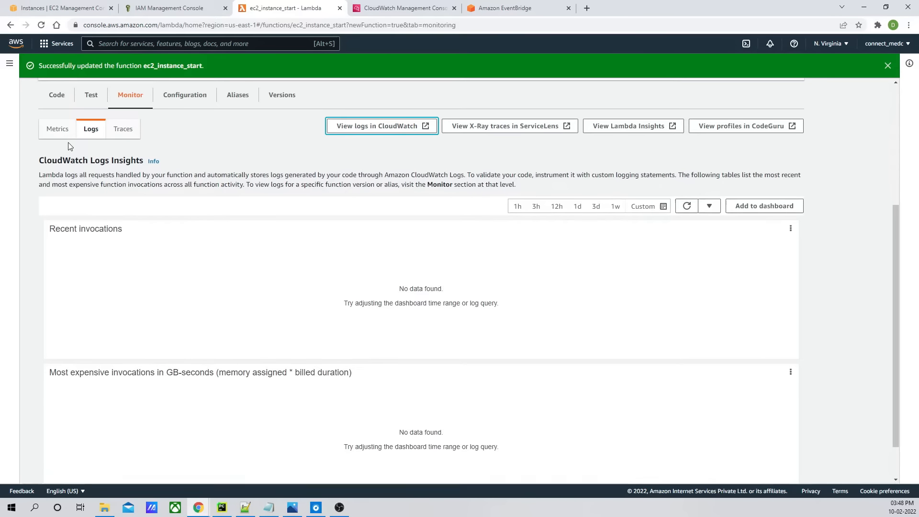
{"action": "left_click", "coordinate": [57, 96]}
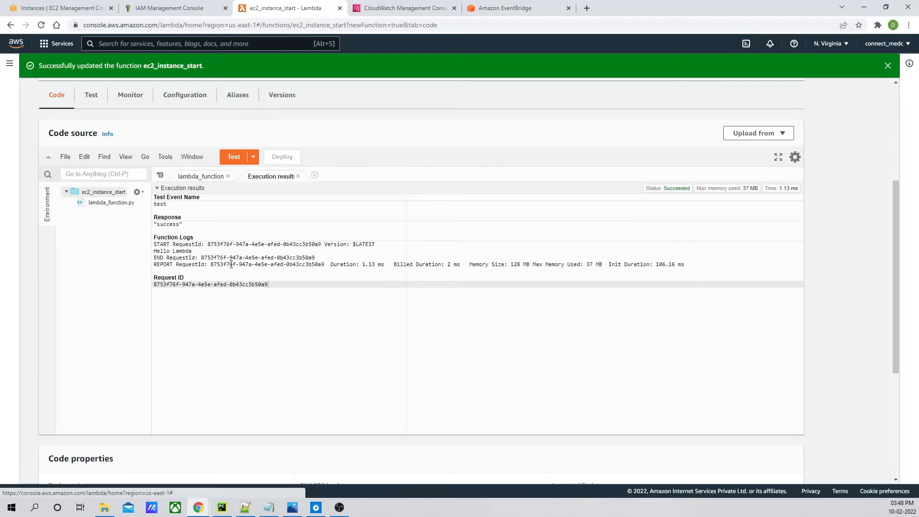
{"action": "left_click", "coordinate": [298, 176]}
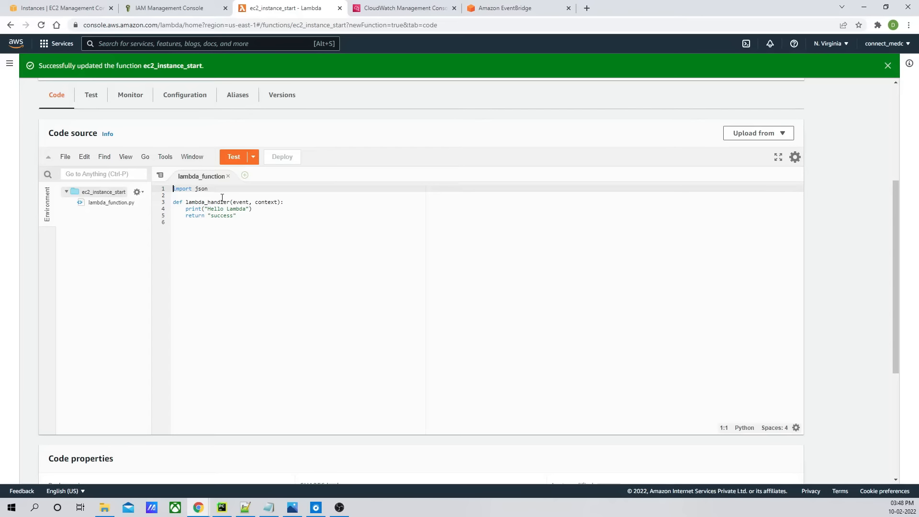
{"action": "left_click", "coordinate": [306, 203]}
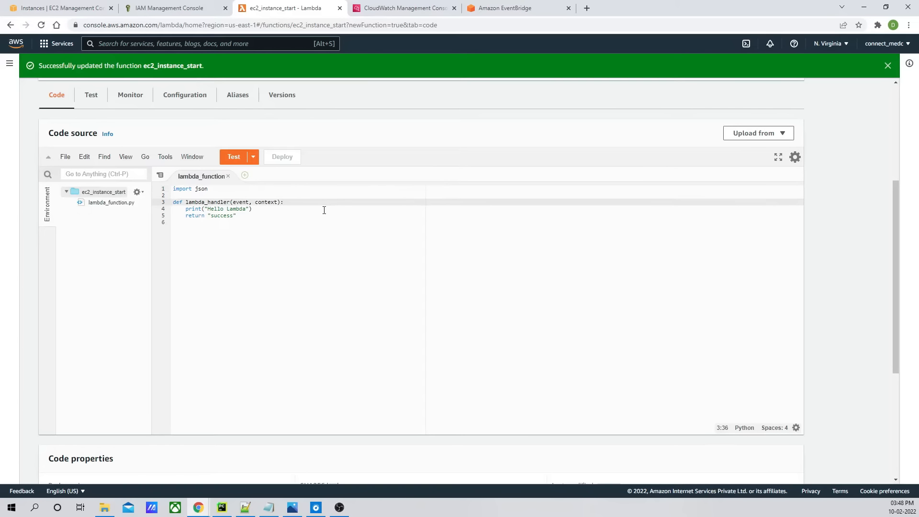
- Add a line in the handler assigning json.dumps(event) to event_json
{"action": "key", "text": "Return"}
{"action": "type", "text": "even"}
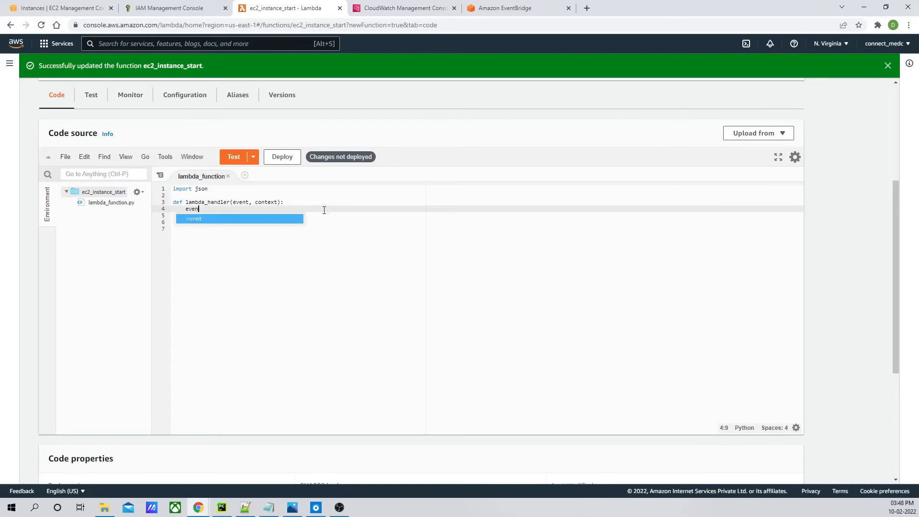
{"action": "type", "text": "t("}
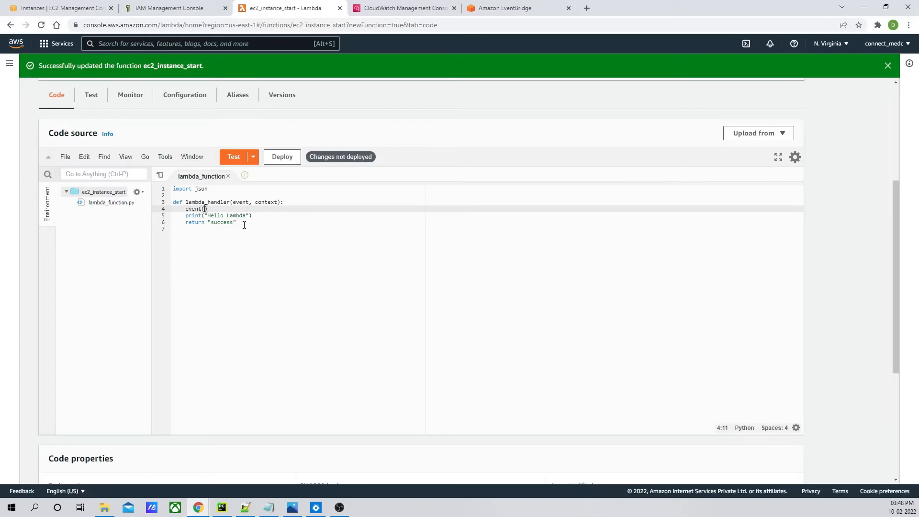
{"action": "key", "text": "BackSpace"}
{"action": "type", "text": "_json = json.dumps(event"}
{"action": "left_click", "coordinate": [295, 206]}
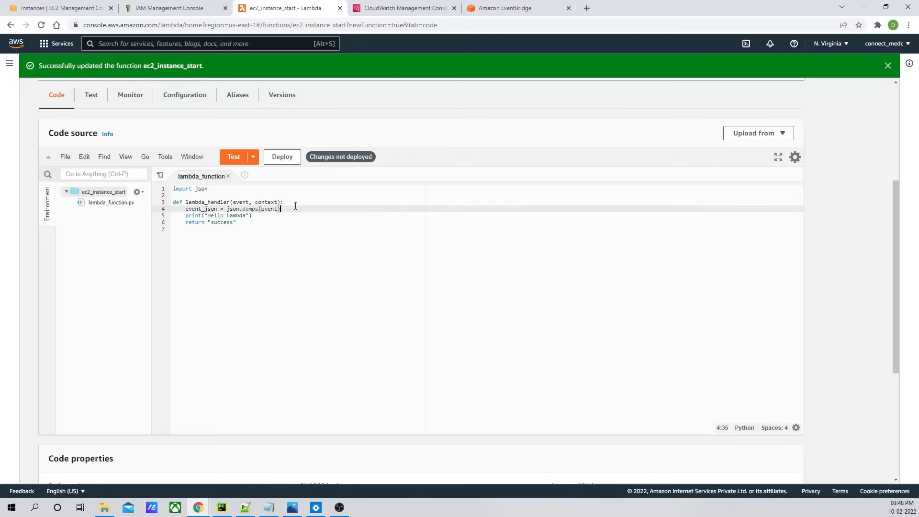
- Change the print statement to print event_json and deploy the function
{"action": "left_click", "coordinate": [249, 217]}
{"action": "left_click_drag", "start_coordinate": [249, 216], "coordinate": [218, 209]}
{"action": "key", "text": "BackSpace"}
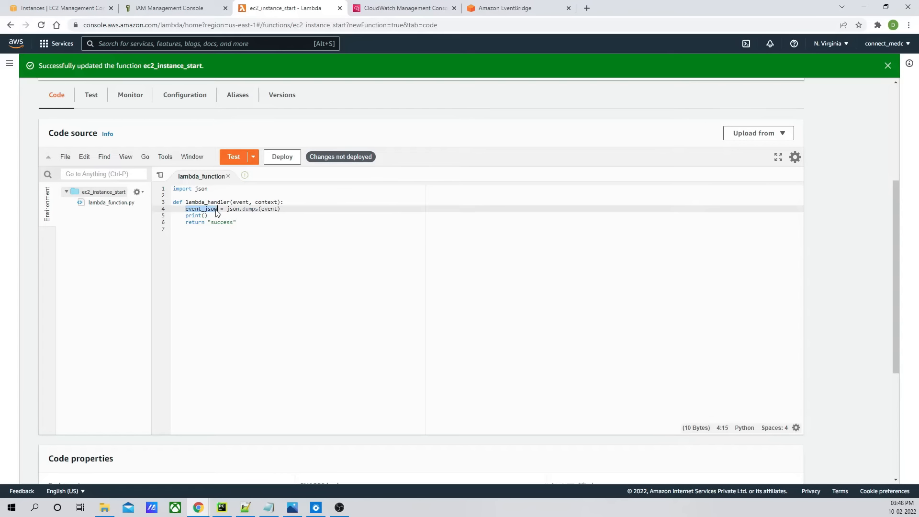
{"action": "key", "text": "ctrl+c"}
{"action": "left_click", "coordinate": [205, 216]}
{"action": "key", "text": "ctrl+v"}
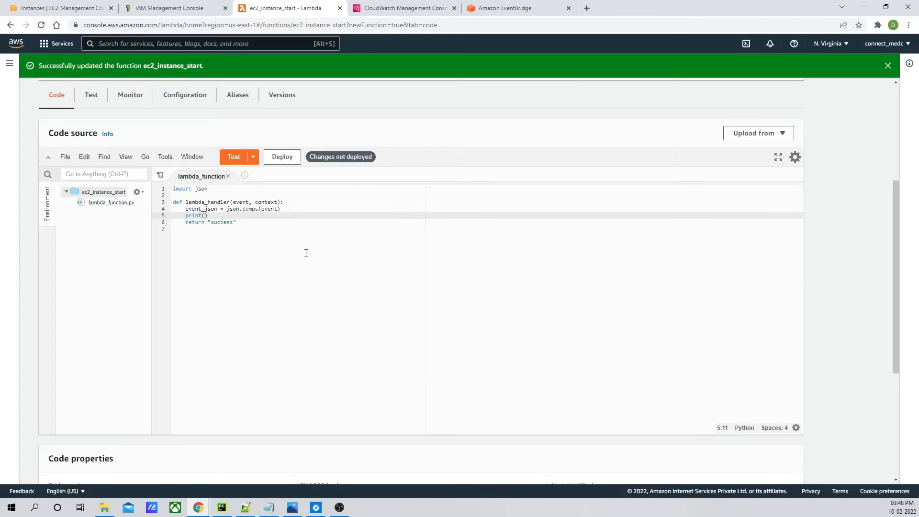
{"action": "left_click", "coordinate": [260, 223]}
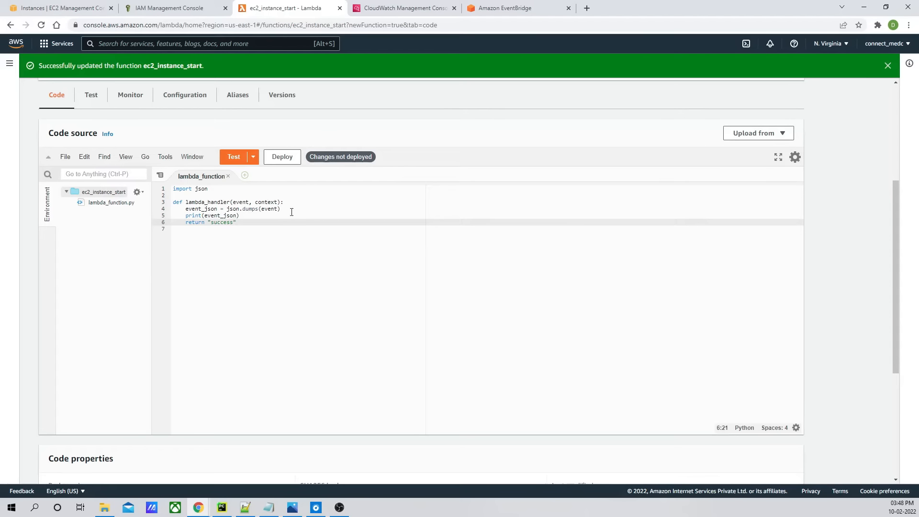
{"action": "left_click", "coordinate": [283, 158]}
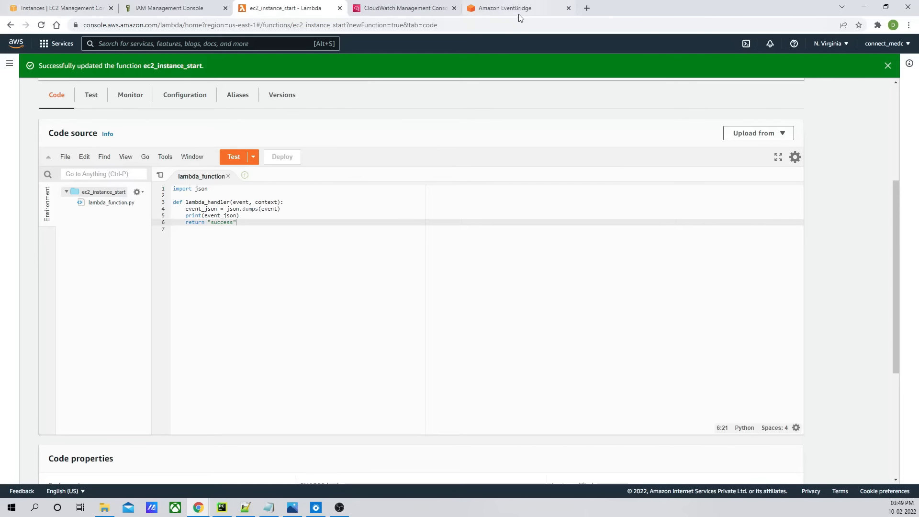
- Select the Linux DEV instance and open its instance state options
{"action": "left_click", "coordinate": [53, 11]}
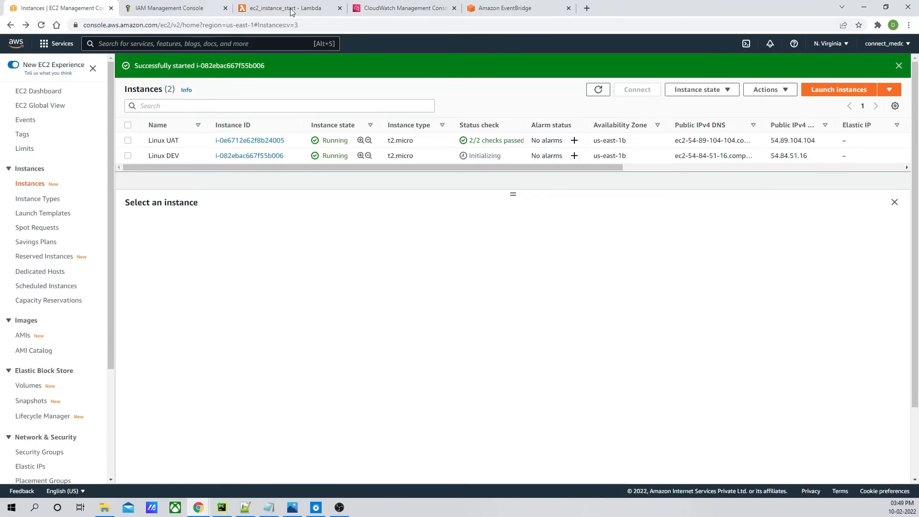
{"action": "left_click", "coordinate": [128, 155]}
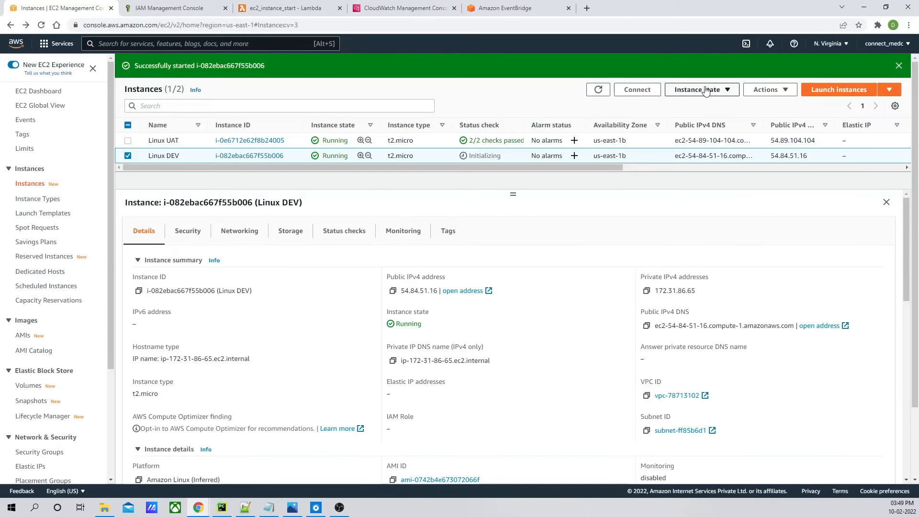
{"action": "left_click", "coordinate": [721, 89]}
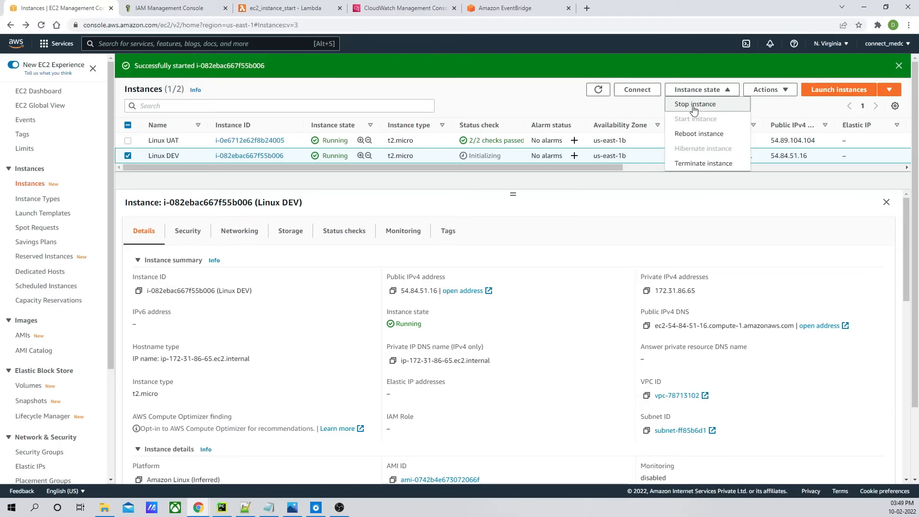
- Delete both log streams in the /aws/lambda/ec2_instance_start log group
{"action": "left_click", "coordinate": [417, 17]}
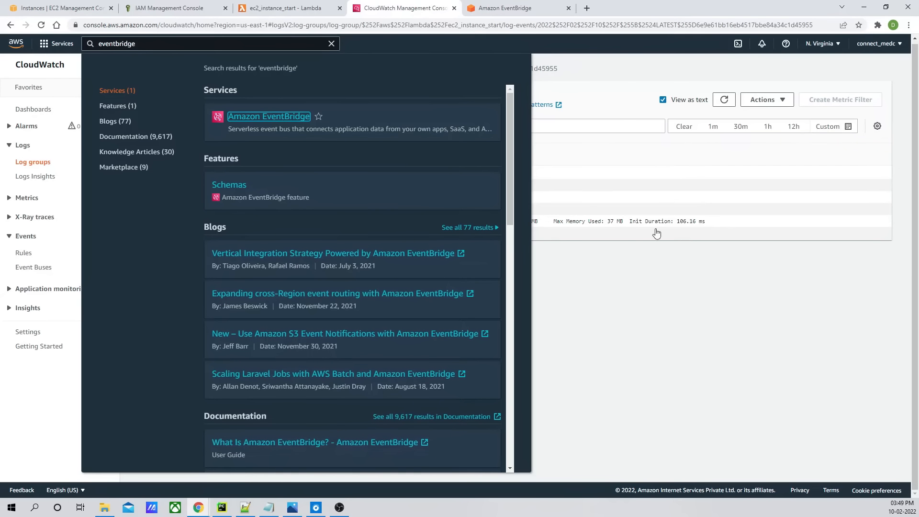
{"action": "left_click", "coordinate": [632, 298]}
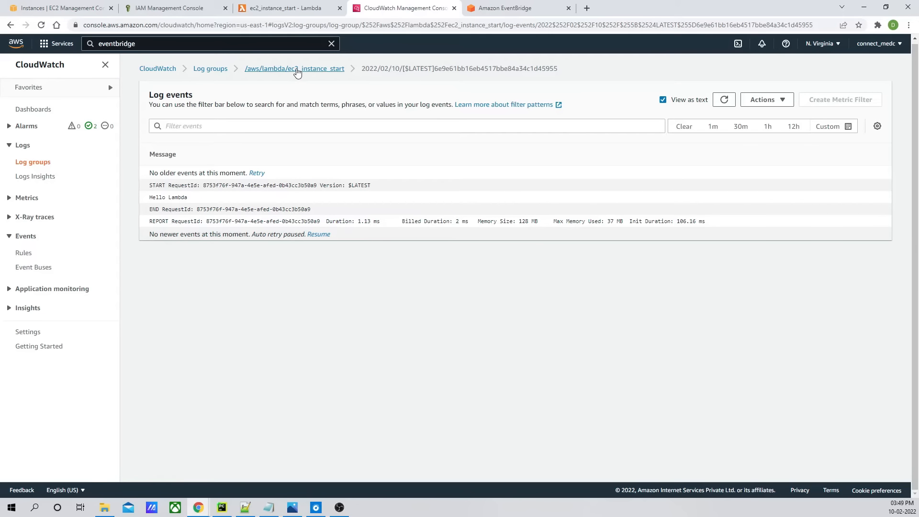
{"action": "left_click", "coordinate": [297, 70]}
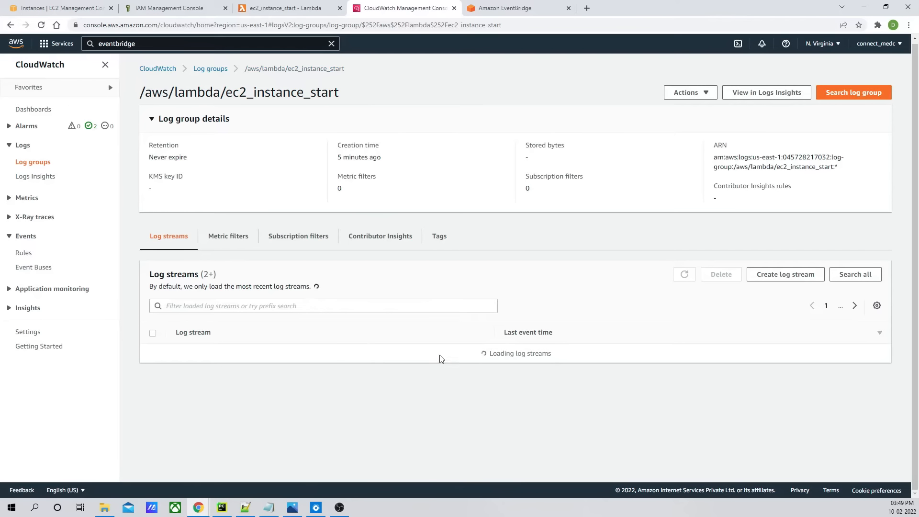
{"action": "left_click", "coordinate": [153, 342]}
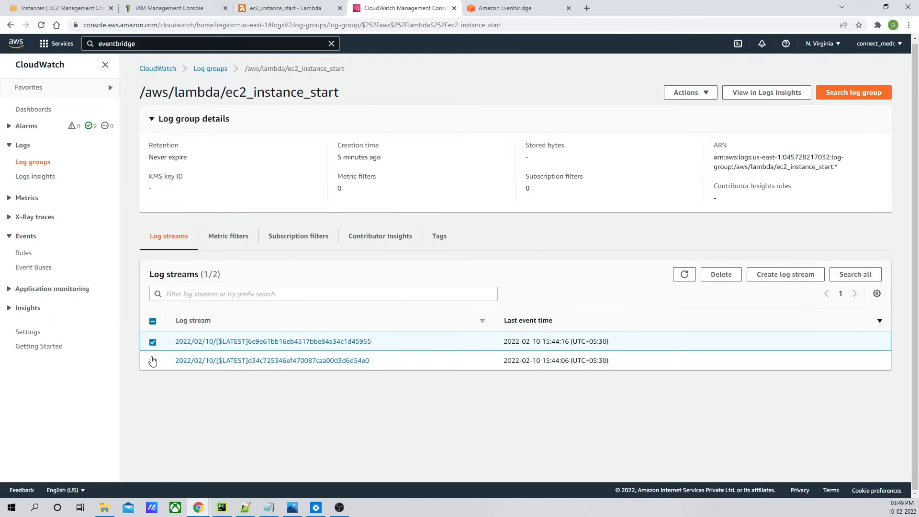
{"action": "left_click", "coordinate": [152, 361]}
{"action": "left_click", "coordinate": [722, 275]}
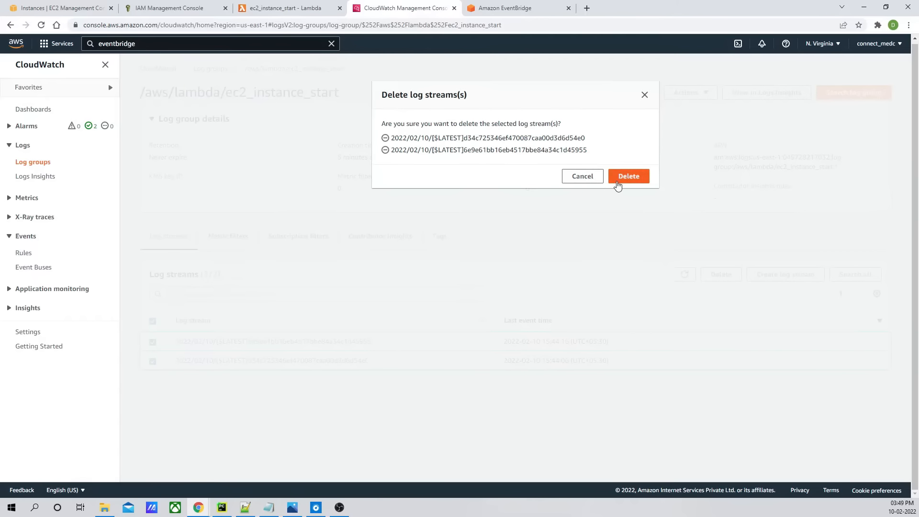
{"action": "left_click", "coordinate": [618, 184]}
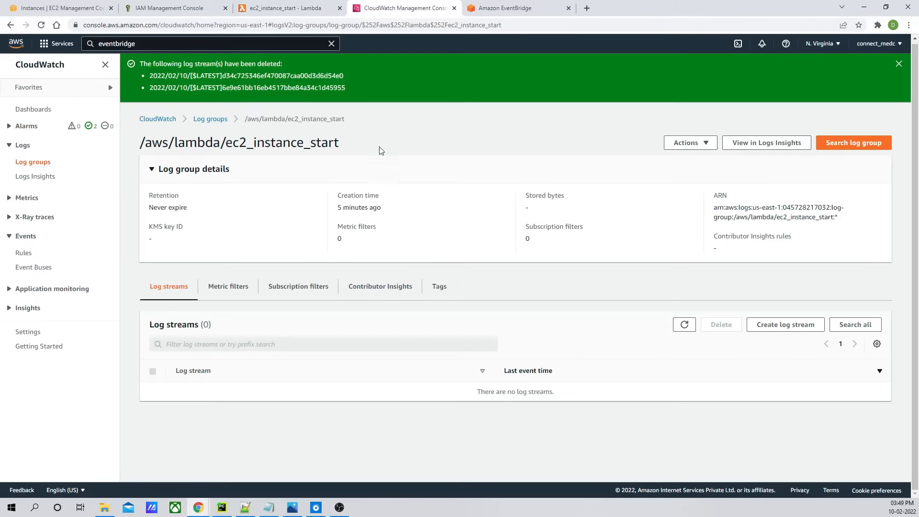
- Stop the Linux DEV instance and dismiss the notifications
{"action": "left_click", "coordinate": [57, 9]}
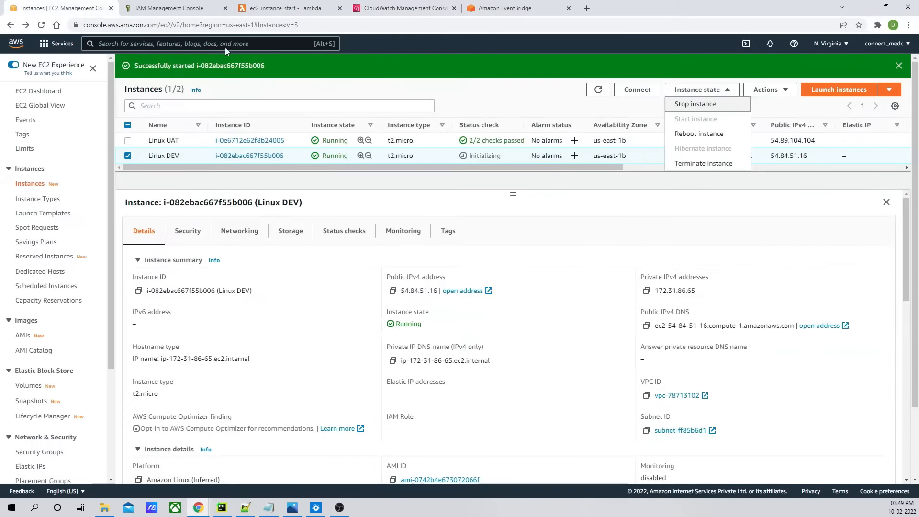
{"action": "left_click", "coordinate": [708, 106]}
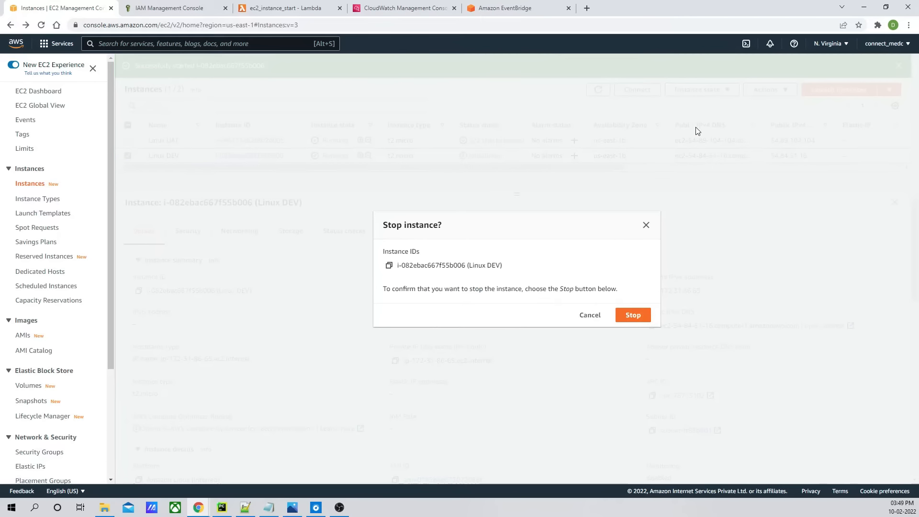
{"action": "left_click", "coordinate": [633, 315]}
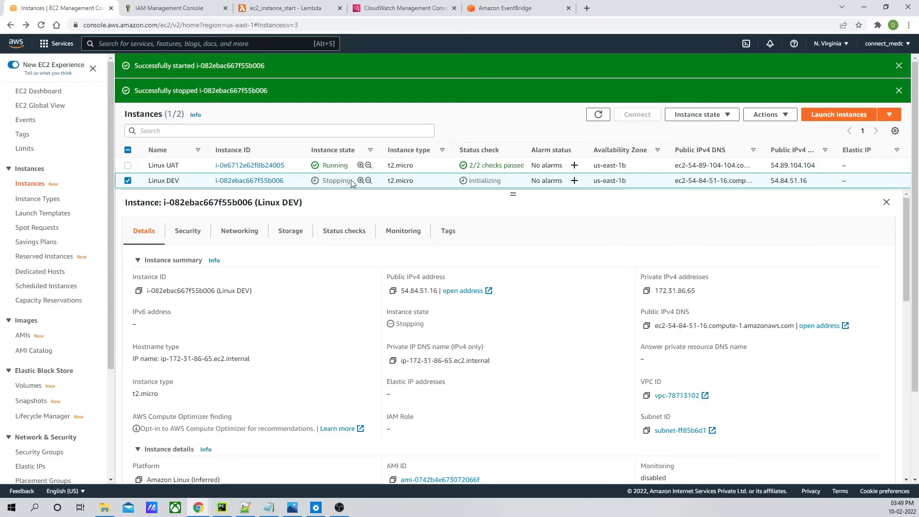
{"action": "left_click_drag", "start_coordinate": [324, 180], "coordinate": [340, 180]}
{"action": "left_click", "coordinate": [900, 67]}
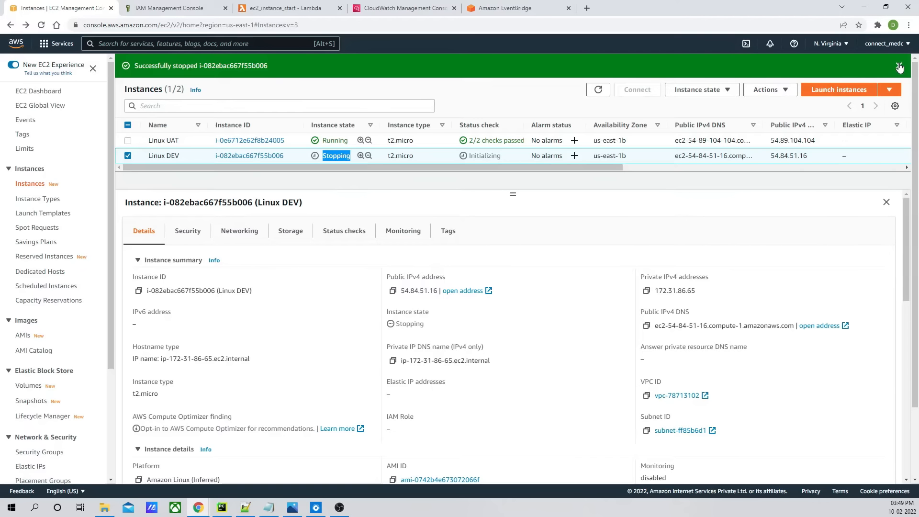
{"action": "left_click", "coordinate": [900, 67]}
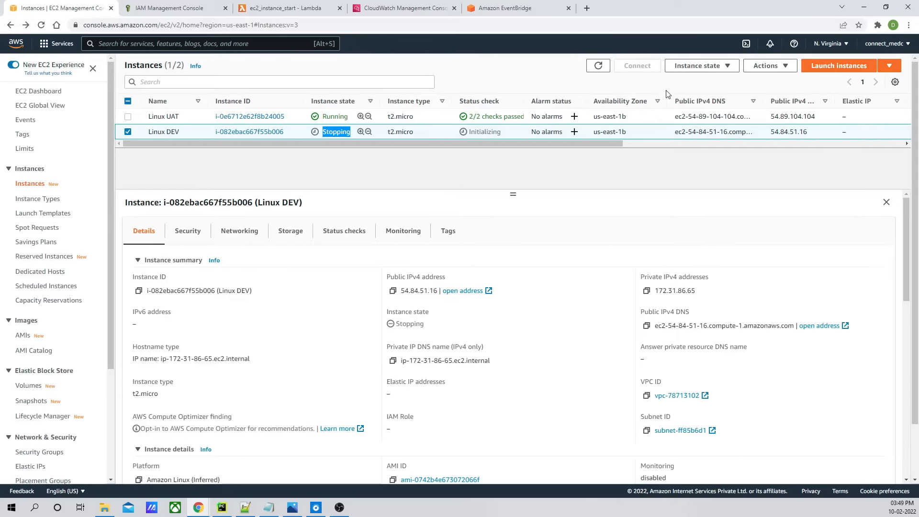
- Refresh the instances list to follow the Linux DEV instance's state
{"action": "left_click", "coordinate": [599, 66]}
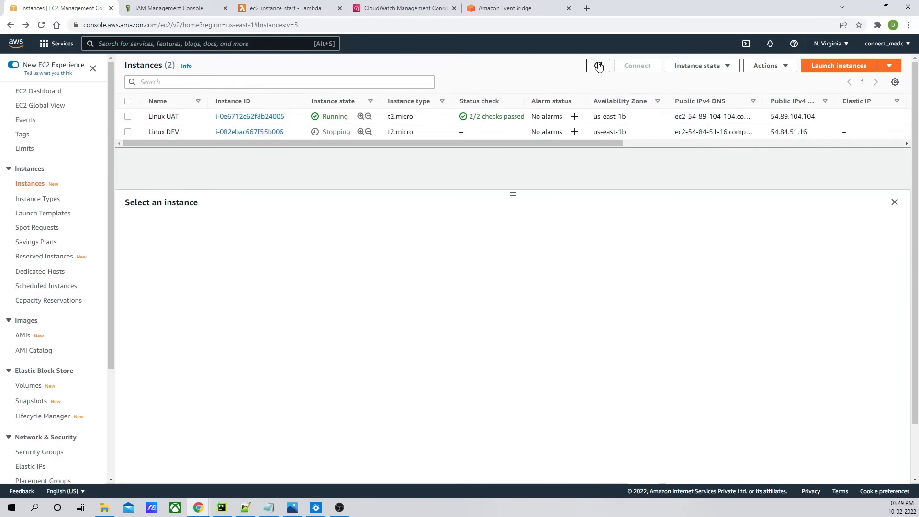
{"action": "left_click", "coordinate": [599, 66]}
{"action": "left_click", "coordinate": [598, 67]}
{"action": "left_click", "coordinate": [599, 68]}
{"action": "left_click", "coordinate": [599, 68]}
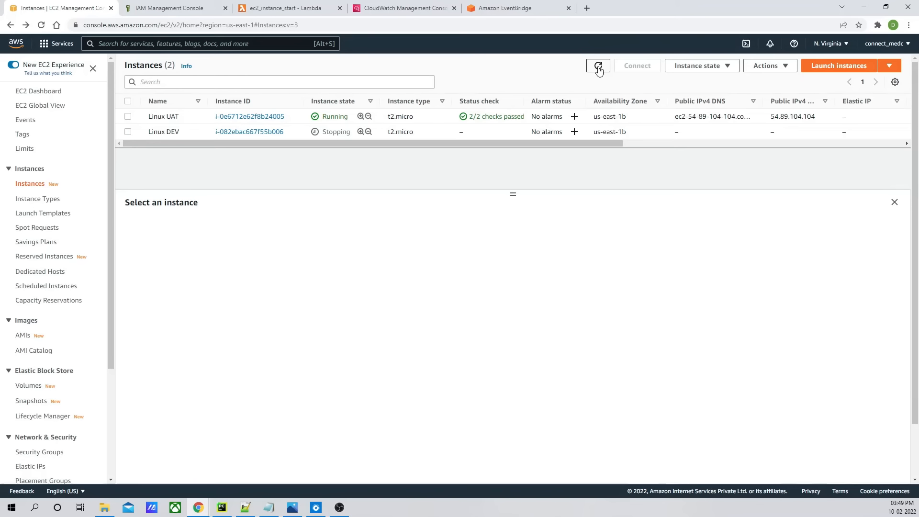
{"action": "left_click", "coordinate": [599, 68]}
{"action": "double_click", "coordinate": [335, 132]}
- Refresh the function's log streams and open the newest one
{"action": "left_click", "coordinate": [376, 10]}
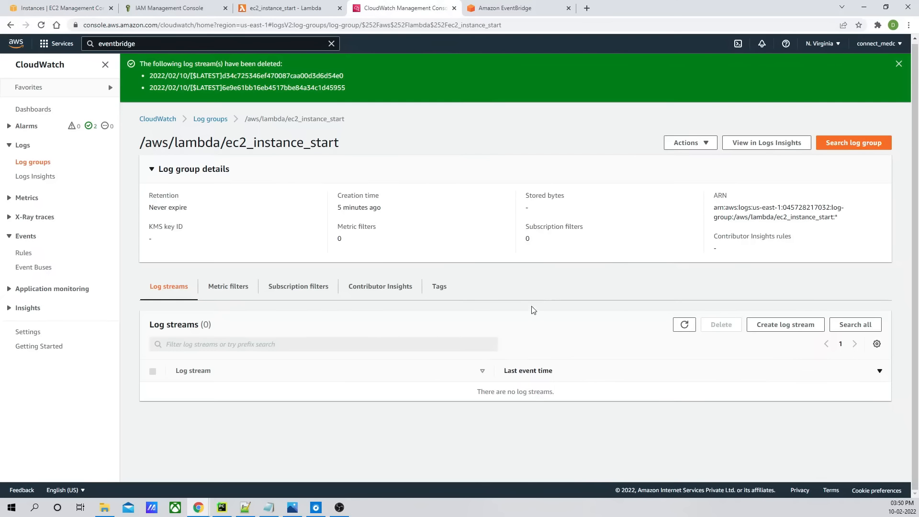
{"action": "left_click", "coordinate": [899, 64]}
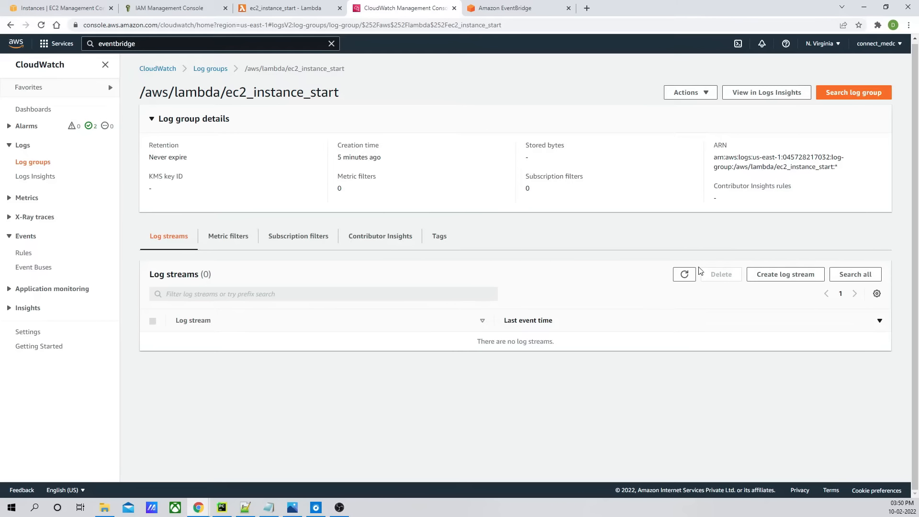
{"action": "left_click", "coordinate": [687, 275]}
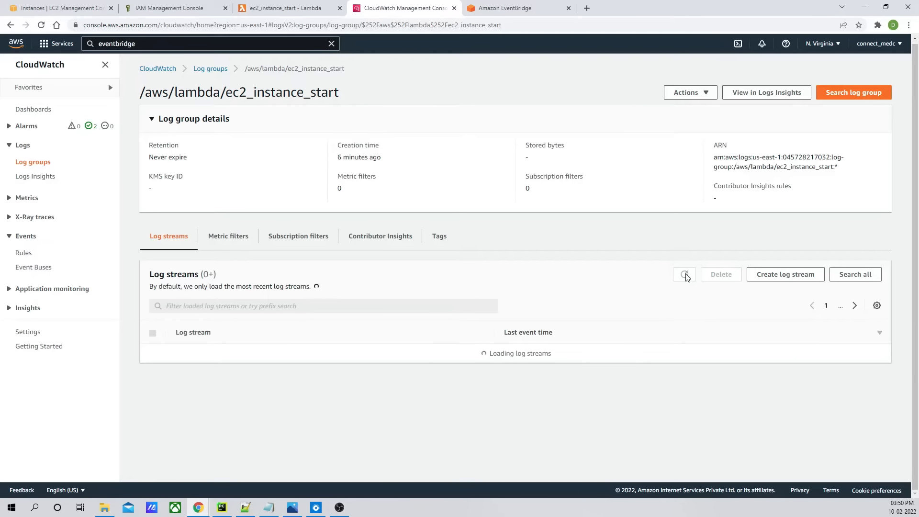
{"action": "left_click", "coordinate": [294, 342]}
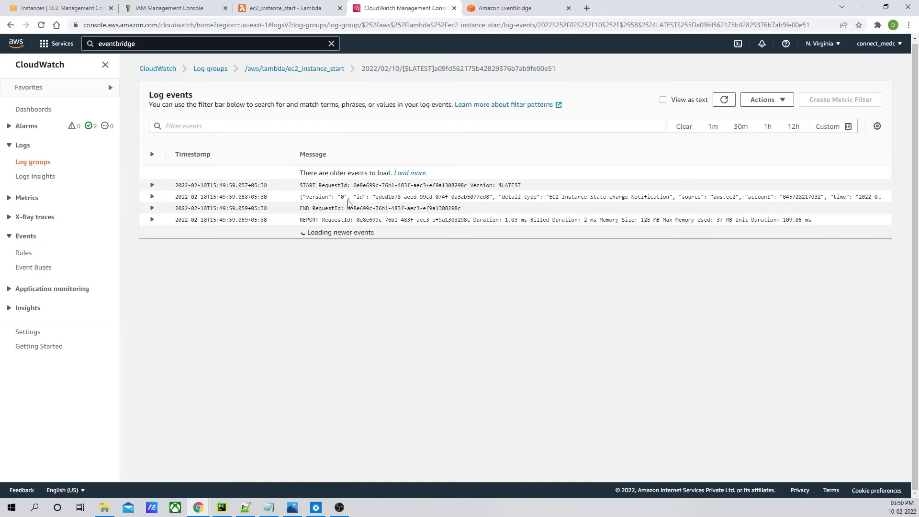
- Expand the logged EC2 Instance State-change Notification event and copy its JSON
{"action": "left_click", "coordinate": [152, 198]}
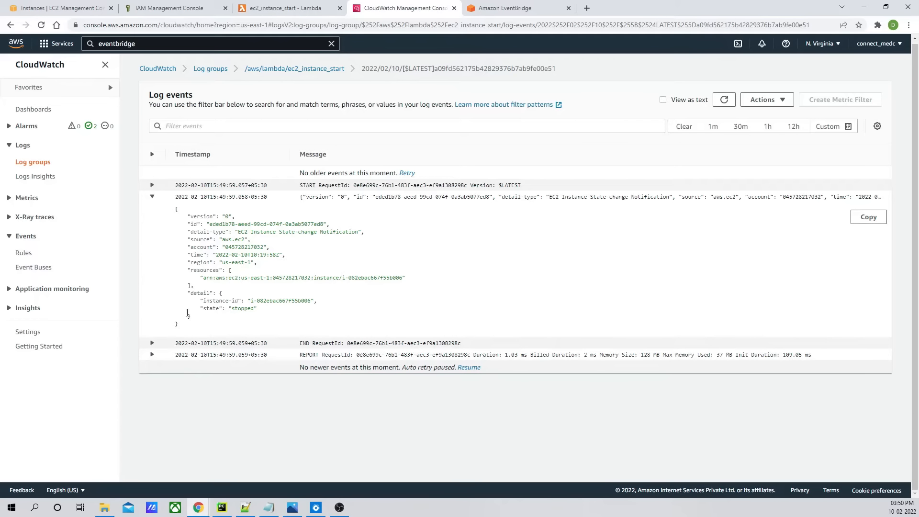
{"action": "left_click_drag", "start_coordinate": [186, 333], "coordinate": [176, 213]}
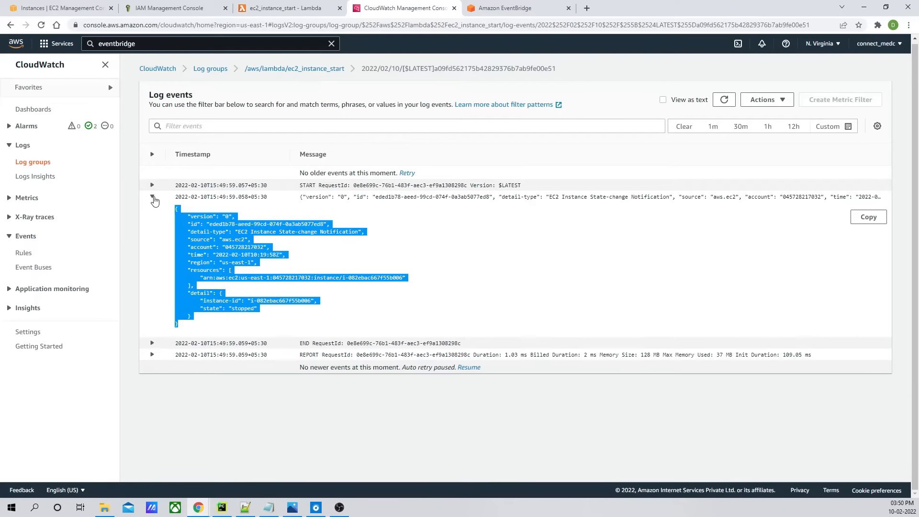
{"action": "left_click", "coordinate": [153, 198]}
- Replace the saved test event's body with the copied state-change JSON and save it
{"action": "left_click", "coordinate": [285, 9]}
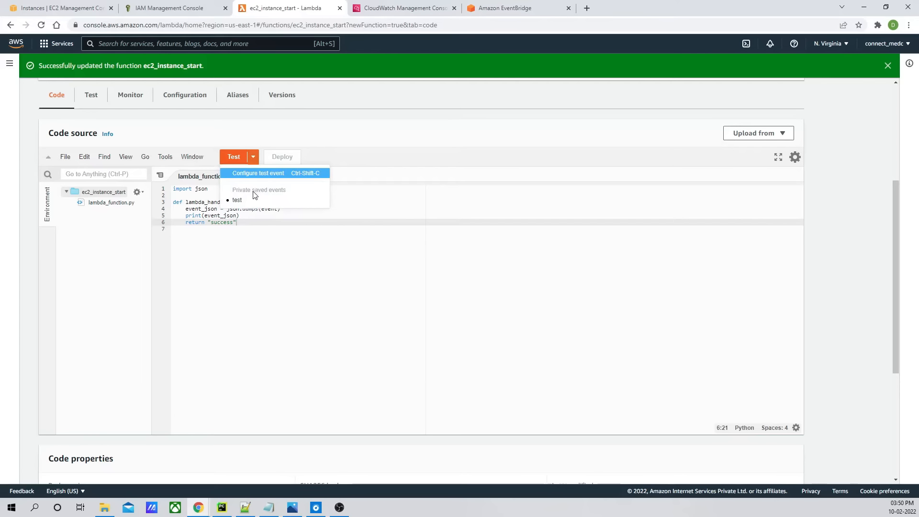
{"action": "left_click", "coordinate": [253, 157]}
{"action": "left_click", "coordinate": [262, 175]}
{"action": "left_click", "coordinate": [337, 273]}
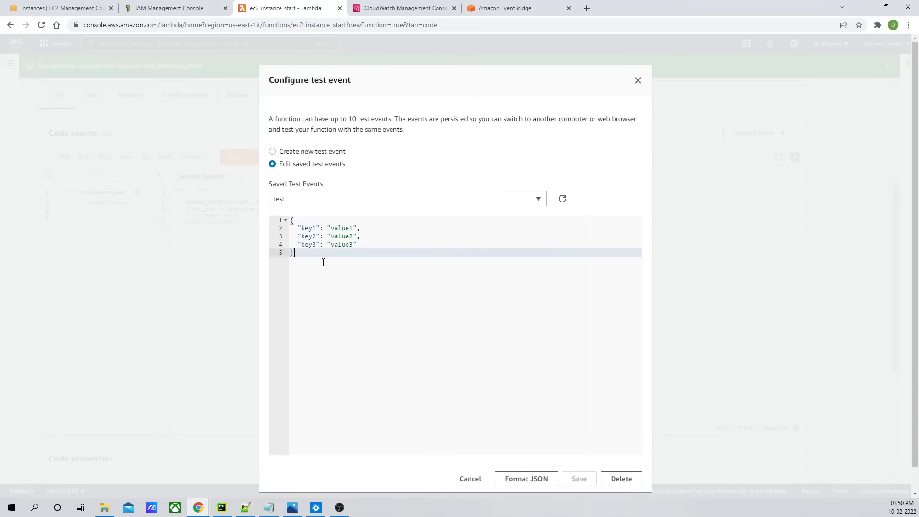
{"action": "key", "text": "ctrl+a"}
{"action": "key", "text": "ctrl+v"}
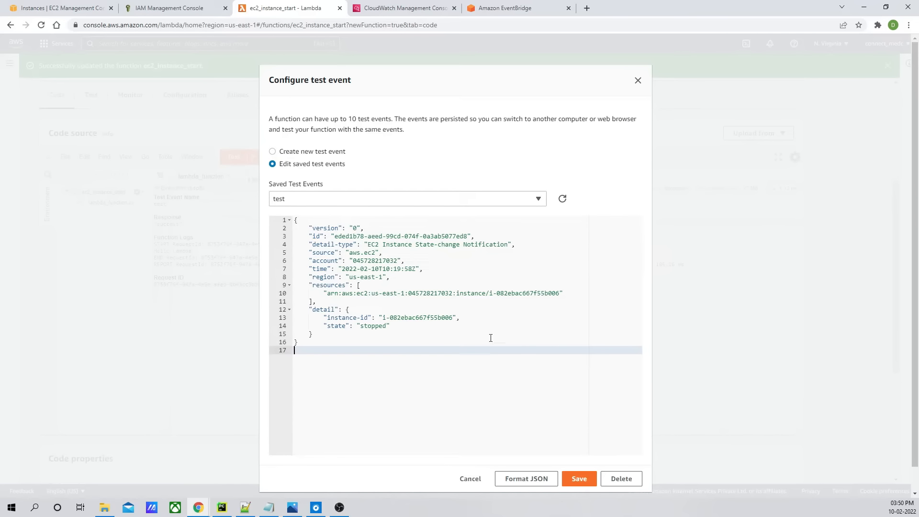
{"action": "left_click", "coordinate": [585, 483]}
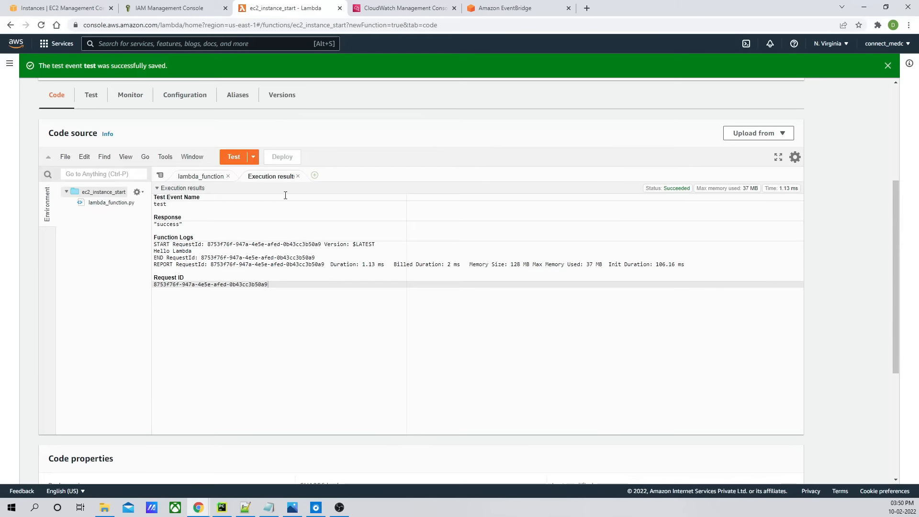
{"action": "left_click", "coordinate": [298, 176]}
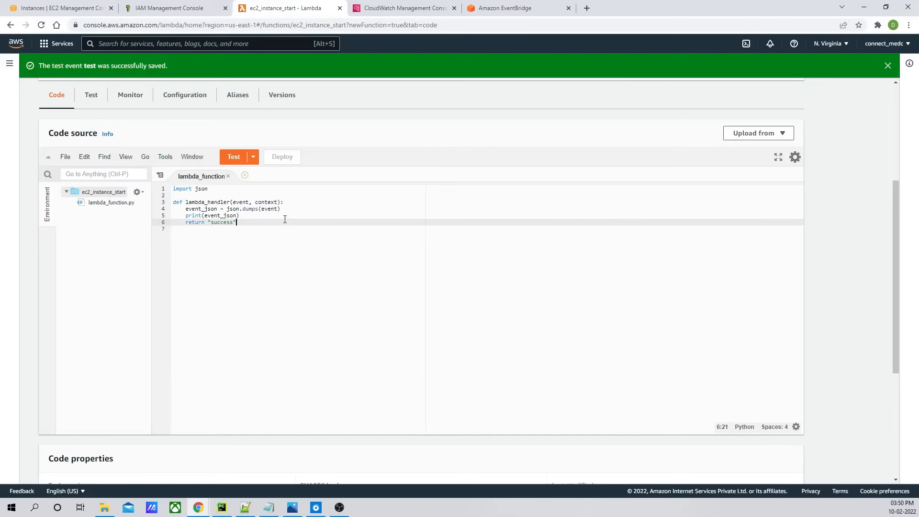
- Remove the event_json and print lines from the handler and add an import boto3 line below import json
{"action": "left_click", "coordinate": [258, 216]}
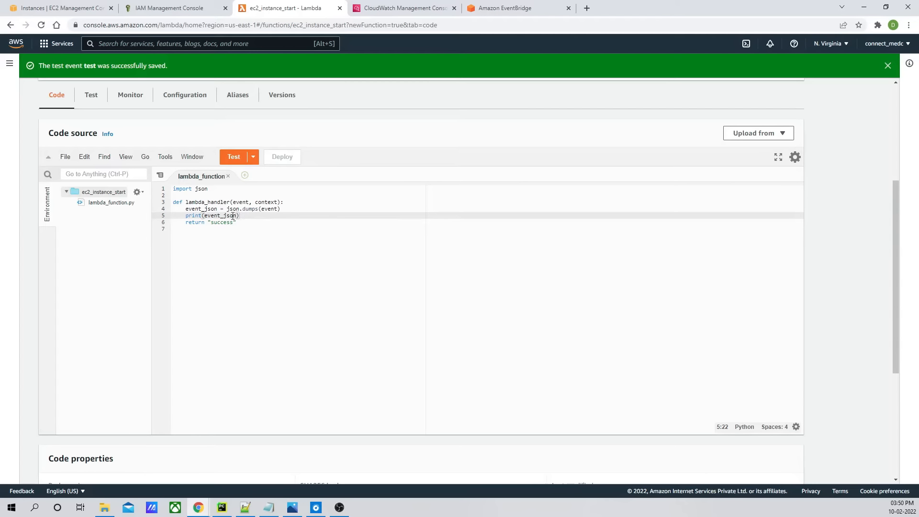
{"action": "left_click_drag", "start_coordinate": [240, 216], "coordinate": [186, 211]}
{"action": "key", "text": "BackSpace"}
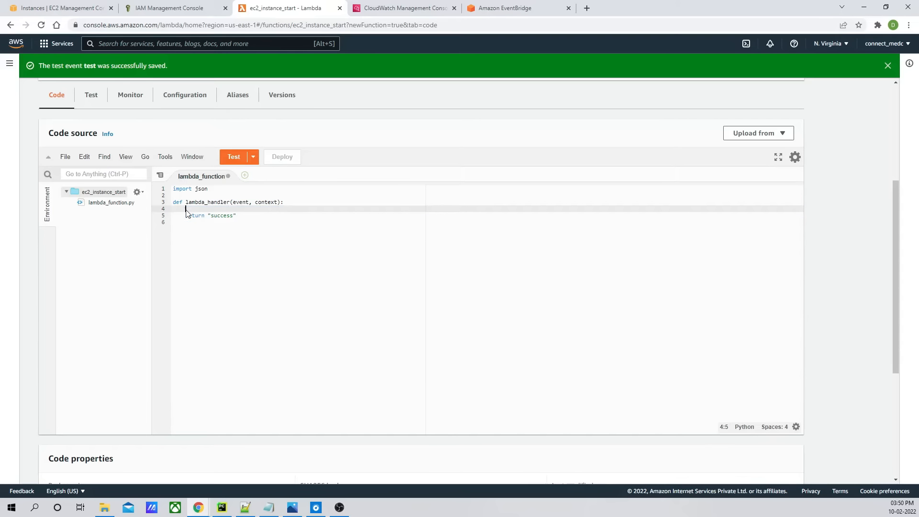
{"action": "left_click", "coordinate": [217, 189]}
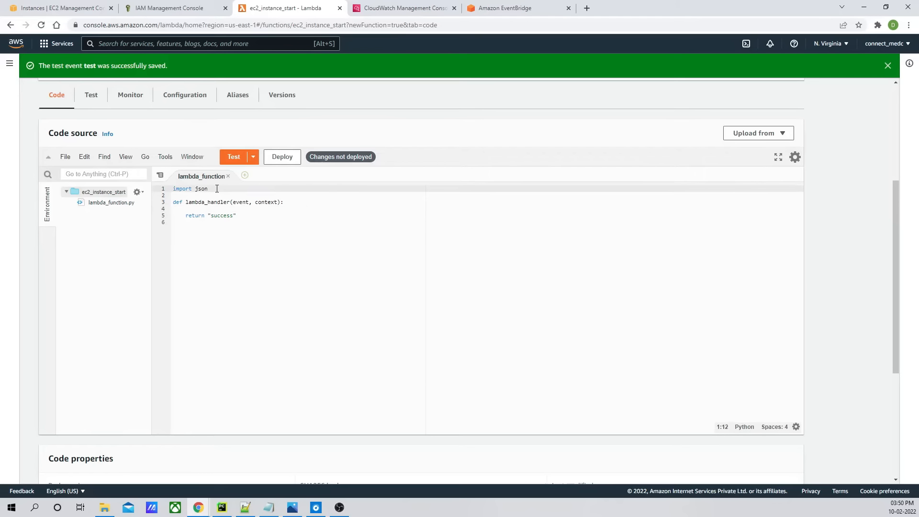
{"action": "key", "text": "Return"}
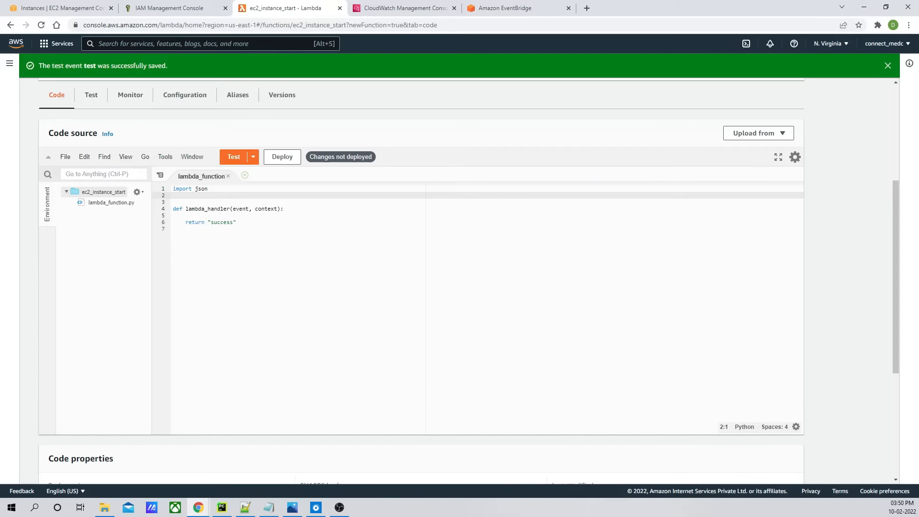
{"action": "type", "text": "import "}
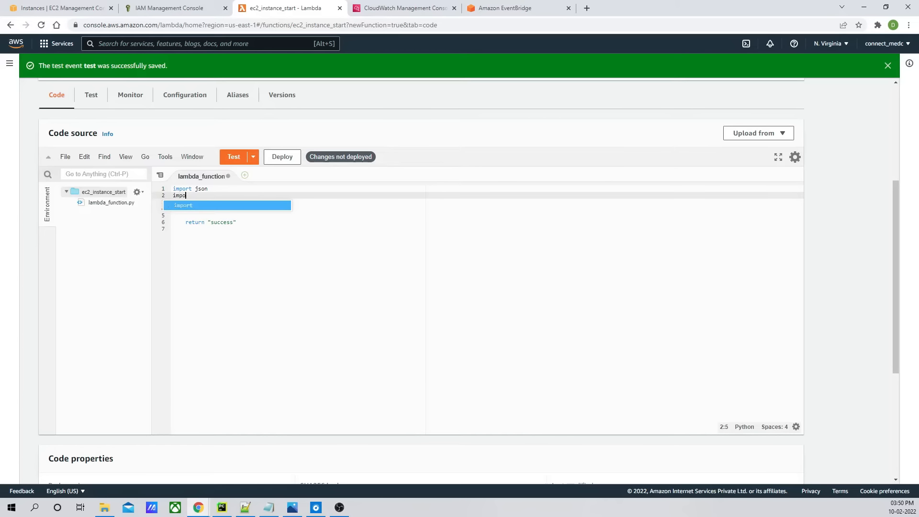
{"action": "type", "text": "boto3"}
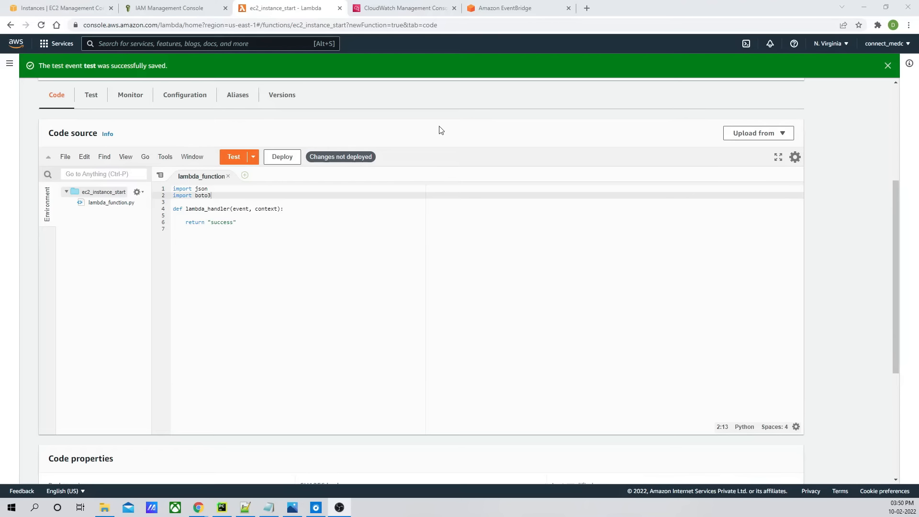
- Search Google for ec2 boto3 and open the Boto3 EC2 documentation page in a new tab
{"action": "left_click", "coordinate": [587, 9]}
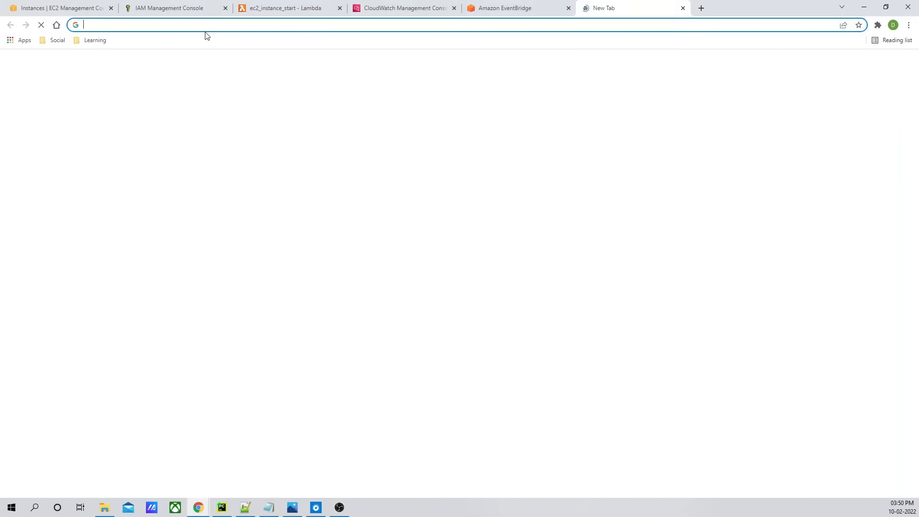
{"action": "type", "text": "google.com"}
{"action": "key", "text": "Return"}
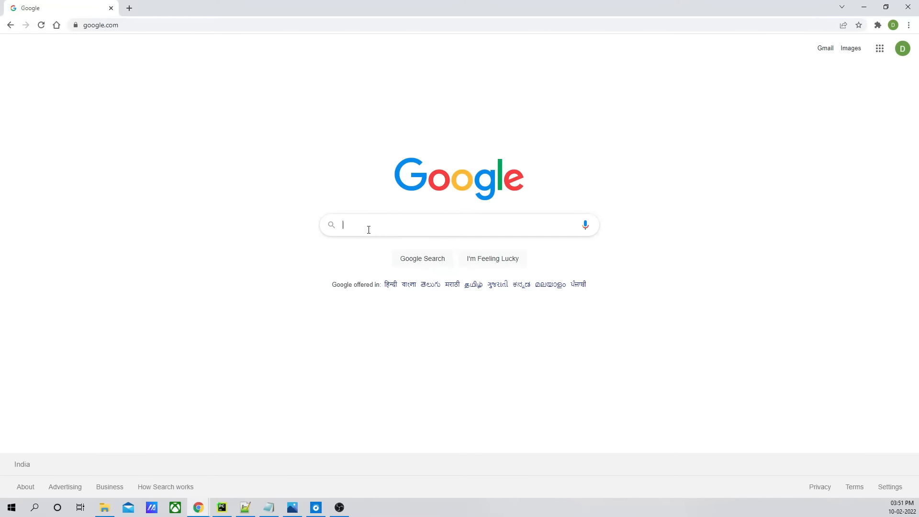
{"action": "type", "text": "ec2"}
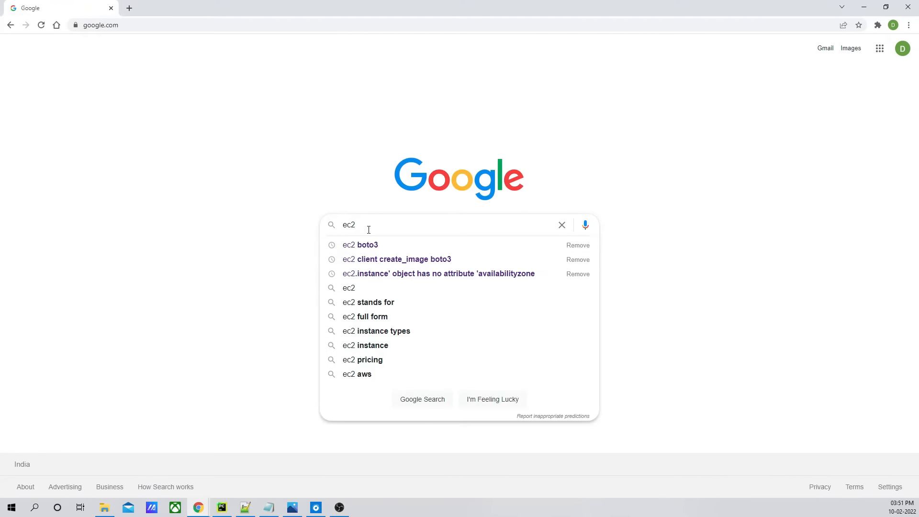
{"action": "key", "text": "Down"}
{"action": "key", "text": "Return"}
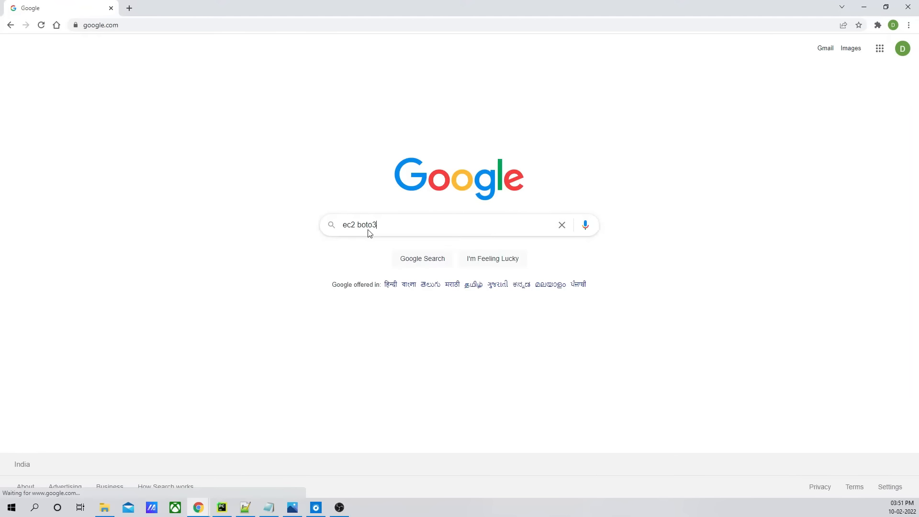
{"action": "right_click", "coordinate": [193, 144]}
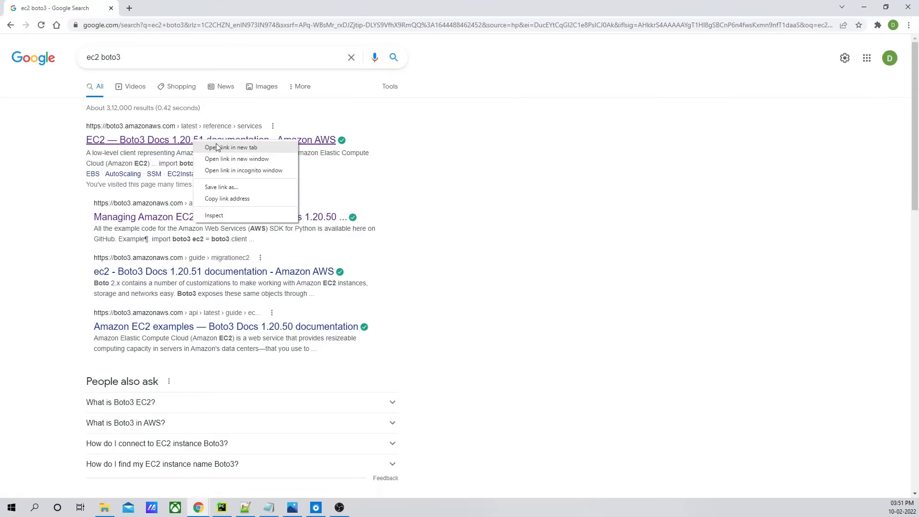
{"action": "left_click", "coordinate": [221, 149]}
{"action": "left_click", "coordinate": [186, 16]}
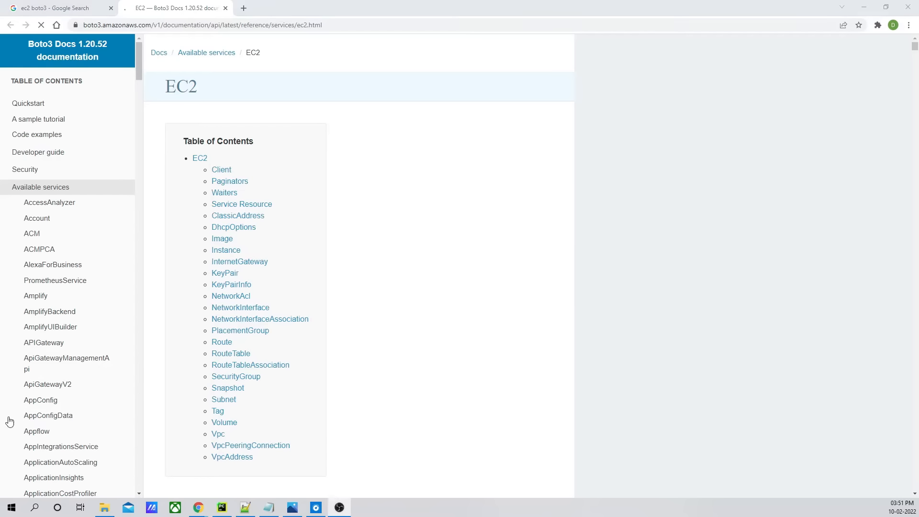
- Open the documentation's Service Resource section and select its ec2 = boto3.resource('ec2') example line
{"action": "left_click", "coordinate": [252, 204]}
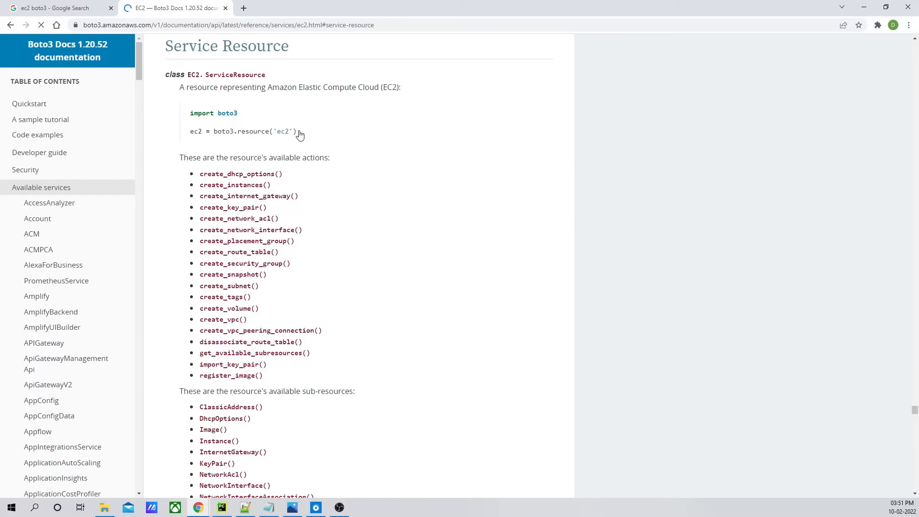
{"action": "triple_click", "coordinate": [296, 135]}
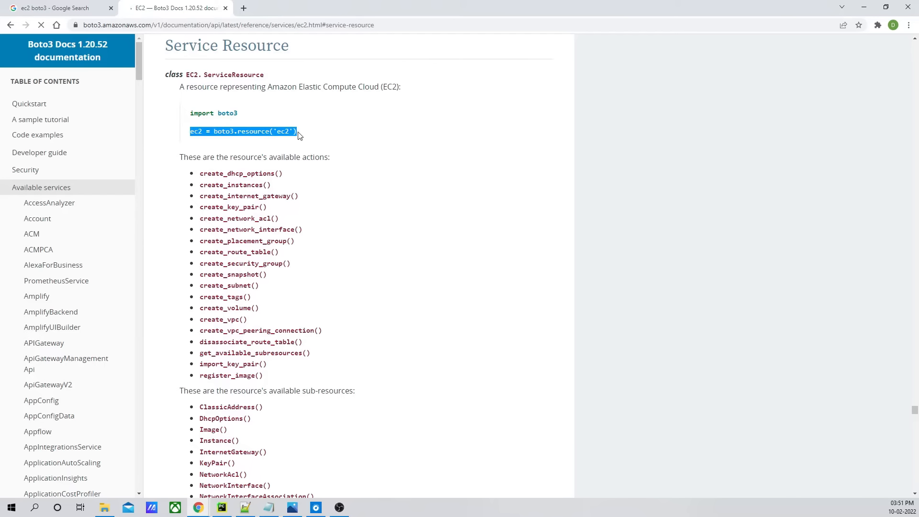
{"action": "key", "text": "alt+Tab"}
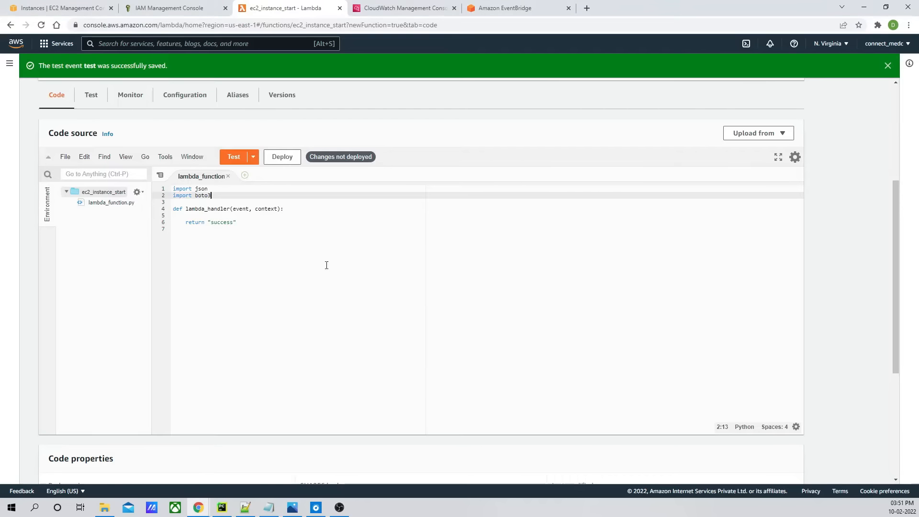
- Add ec2 = boto3.resource('ec2', region_name='us-east-1') above the handler definition in the function code
{"action": "left_click", "coordinate": [194, 202]}
{"action": "type", "text": "ec2 = boto3.resource('ec2"}
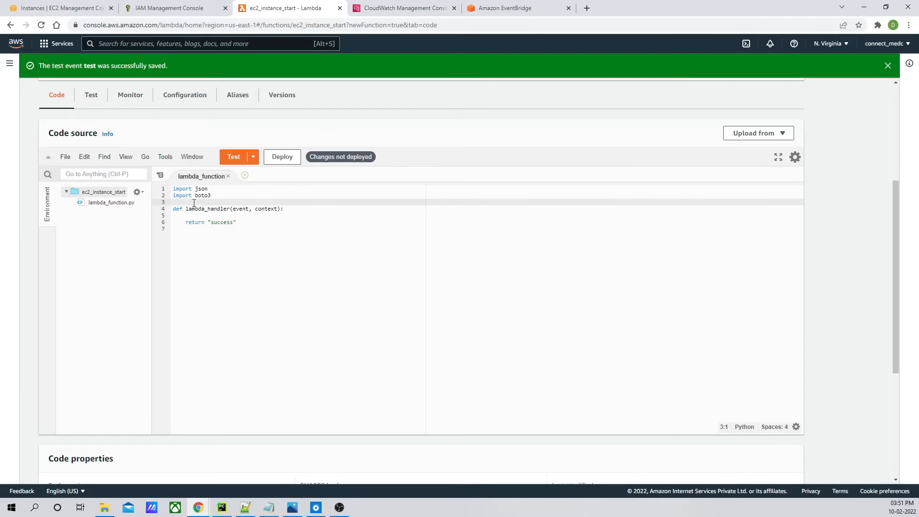
{"action": "type", "text": "',"}
{"action": "key", "text": "alt+Tab"}
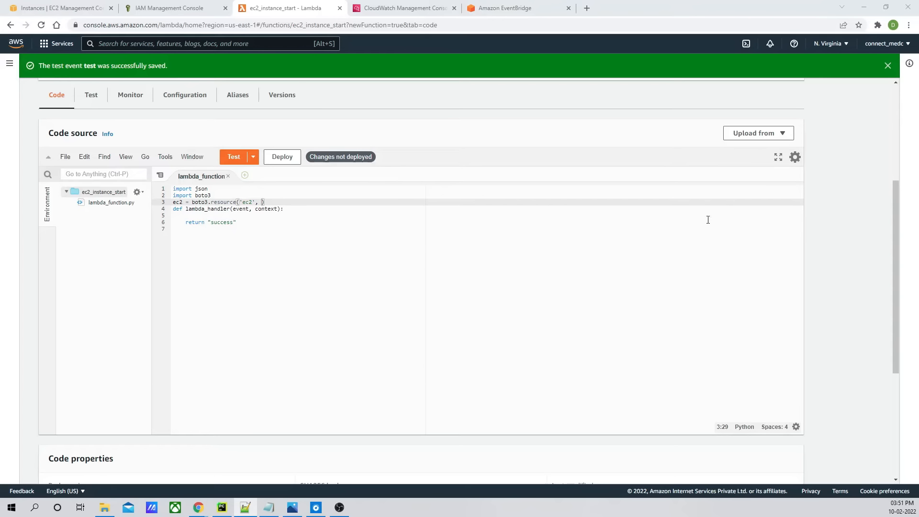
{"action": "left_click", "coordinate": [261, 202]}
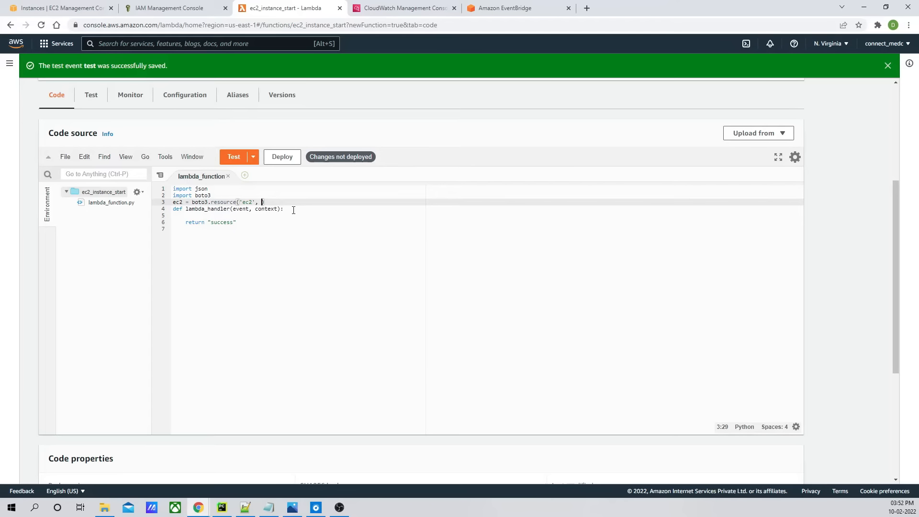
{"action": "type", "text": "region_name='us-east-1"}
{"action": "left_click", "coordinate": [295, 217]}
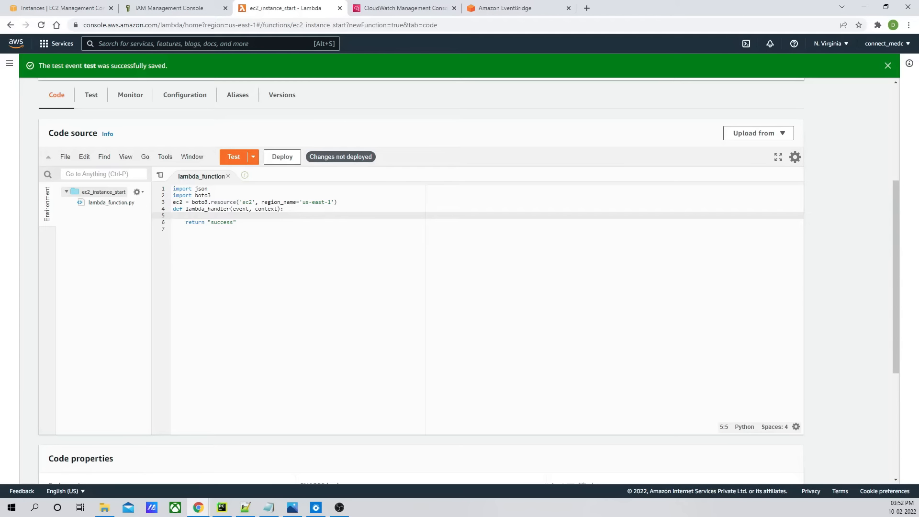
- Switch to the EC2 Instances tab to view the instances list
{"action": "key", "text": "alt+Tab"}
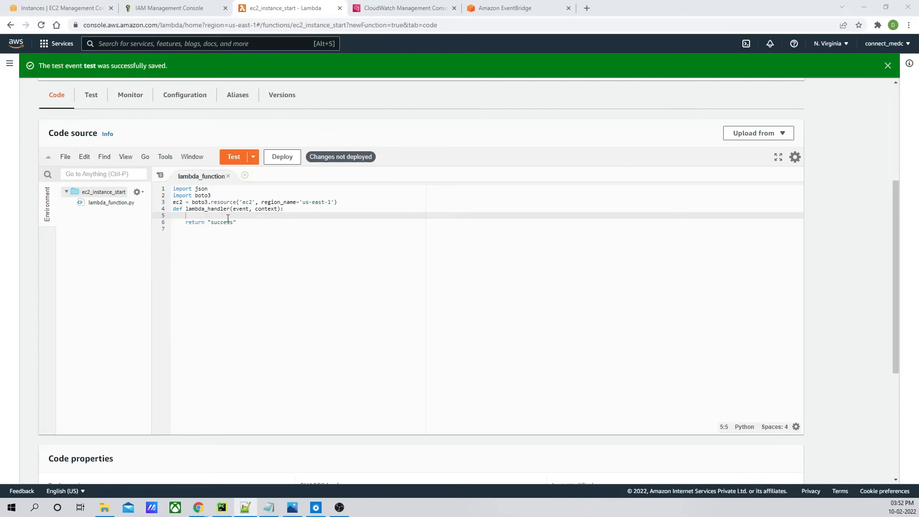
{"action": "left_click", "coordinate": [82, 7]}
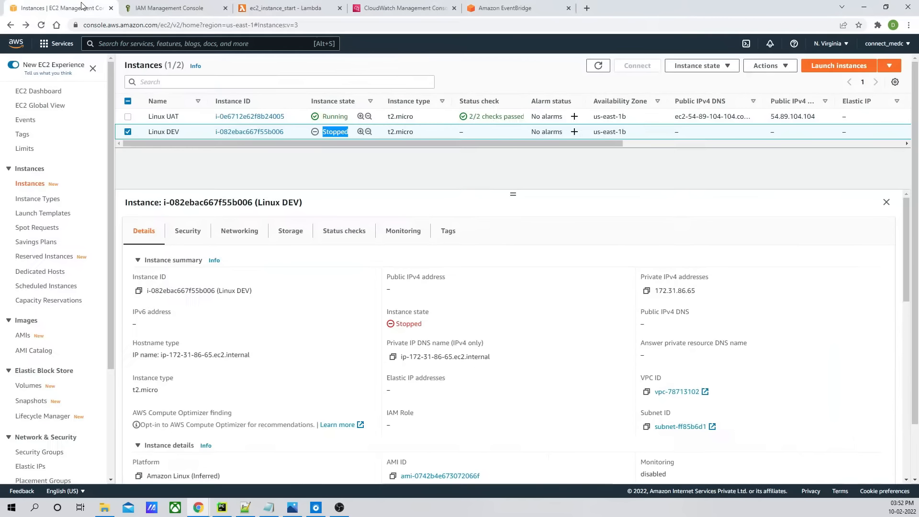
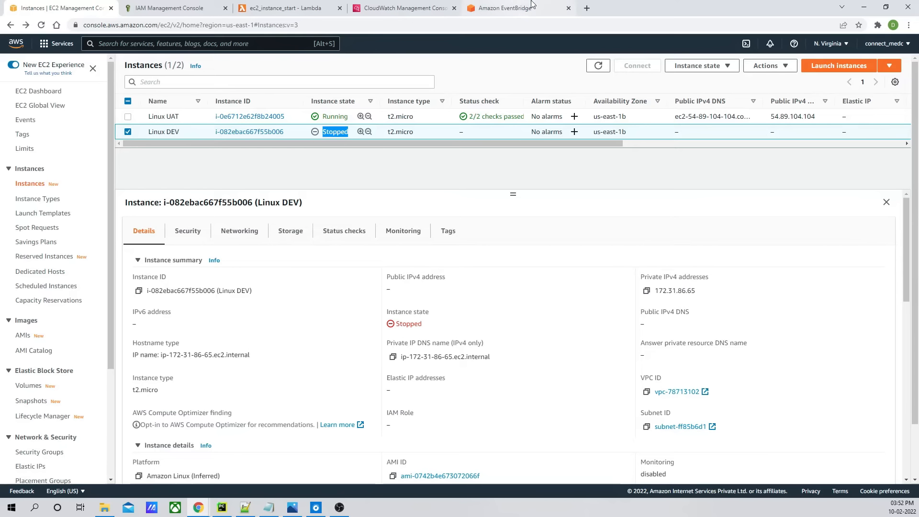
- Find the ec2.instances.filter request syntax under the instances collection in the Boto3 EC2 documentation
{"action": "left_click", "coordinate": [283, 8]}
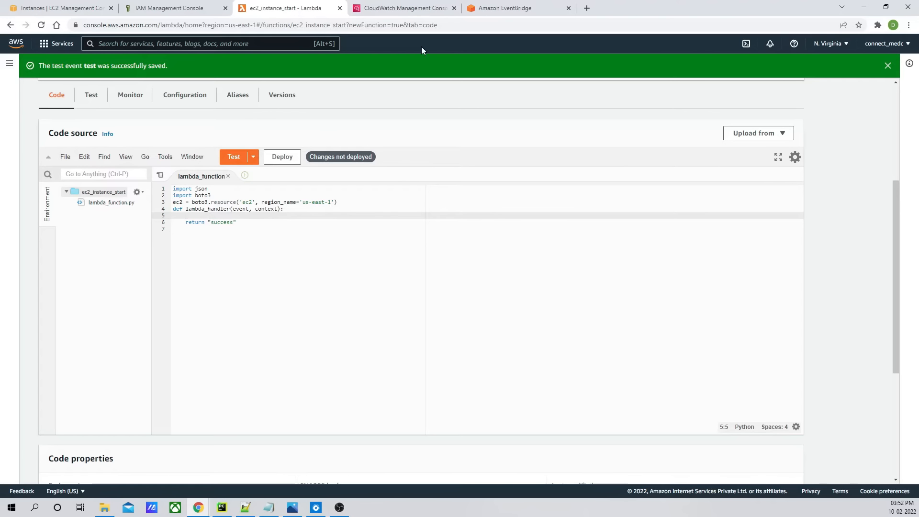
{"action": "key", "text": "alt+Tab"}
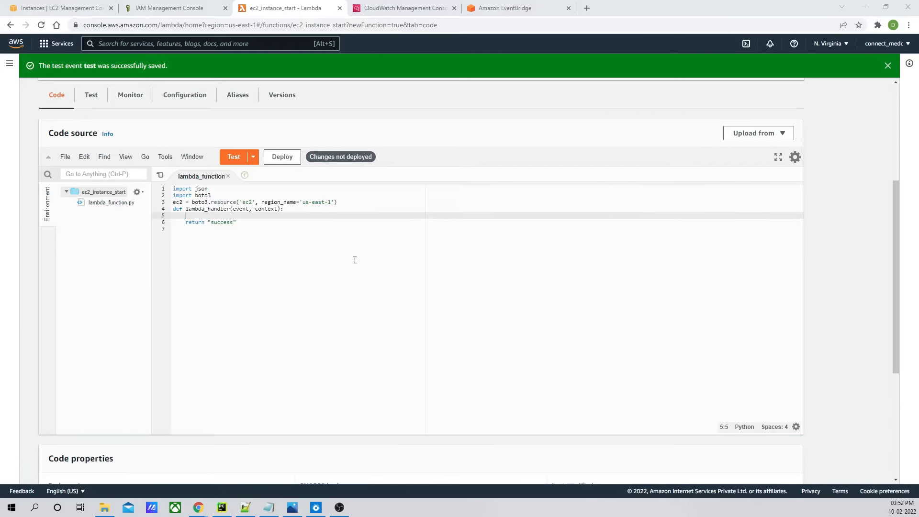
{"action": "key", "text": "alt+Tab"}
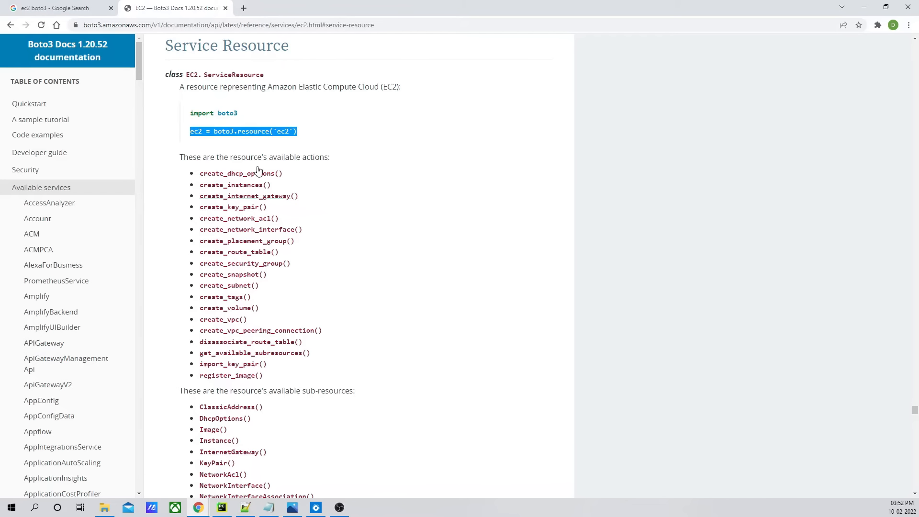
{"action": "scroll", "coordinate": [235, 214], "scroll_direction": "down", "scroll_amount": 10}
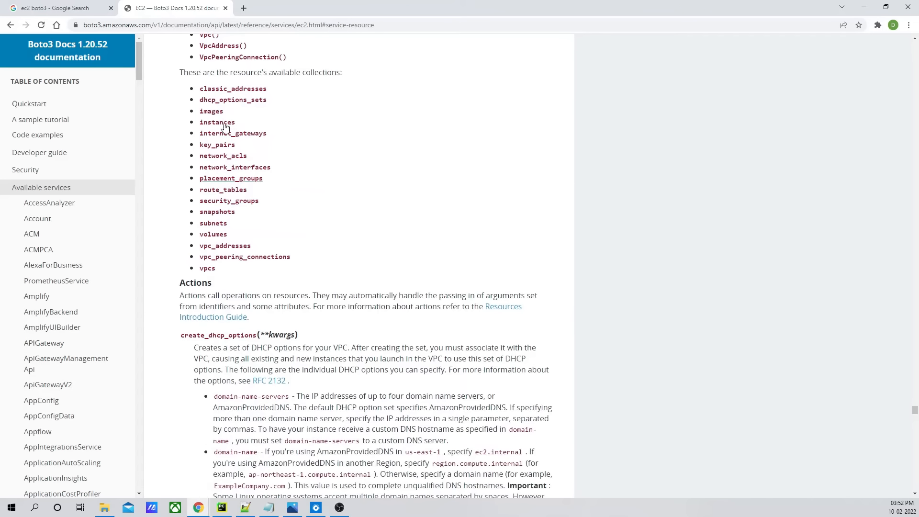
{"action": "left_click", "coordinate": [221, 206]}
{"action": "scroll", "coordinate": [273, 140], "scroll_direction": "down", "scroll_amount": 13}
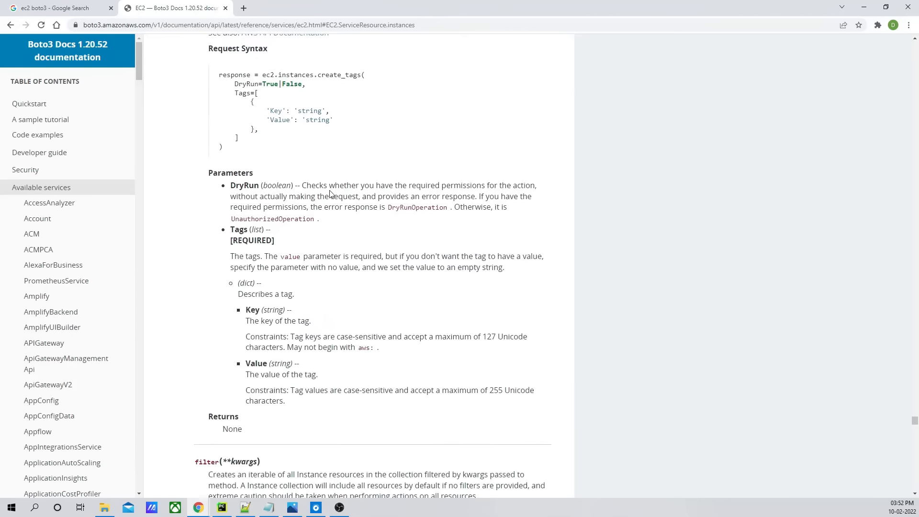
{"action": "scroll", "coordinate": [331, 191], "scroll_direction": "down", "scroll_amount": 3}
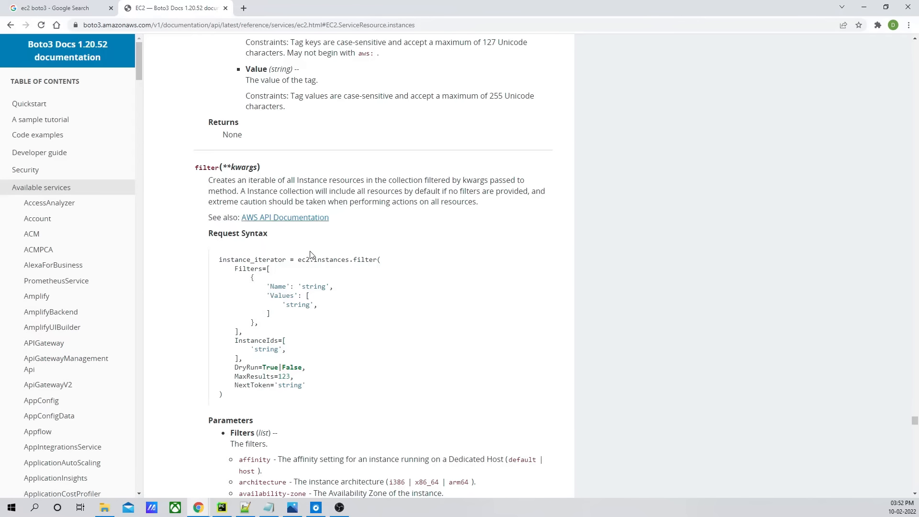
{"action": "scroll", "coordinate": [297, 153], "scroll_direction": "up", "scroll_amount": 2}
{"action": "left_click_drag", "start_coordinate": [297, 261], "coordinate": [378, 261]}
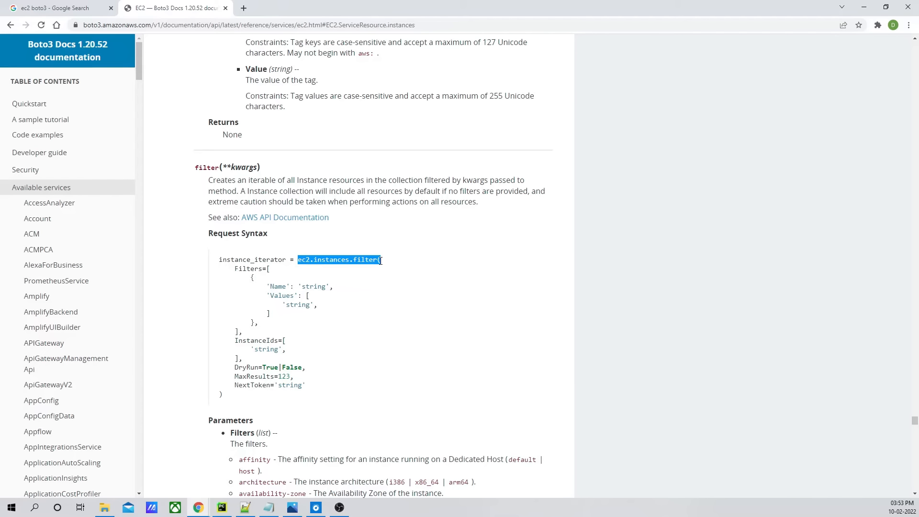
{"action": "mouse_move", "coordinate": [381, 260]}
{"action": "left_mouse_down"}
{"action": "mouse_move", "coordinate": [359, 328]}
{"action": "mouse_move", "coordinate": [383, 265]}
{"action": "left_mouse_up"}
- Start a line instances = ec2.instances.filter( inside the Lambda handler
{"action": "key", "text": "alt+Tab"}
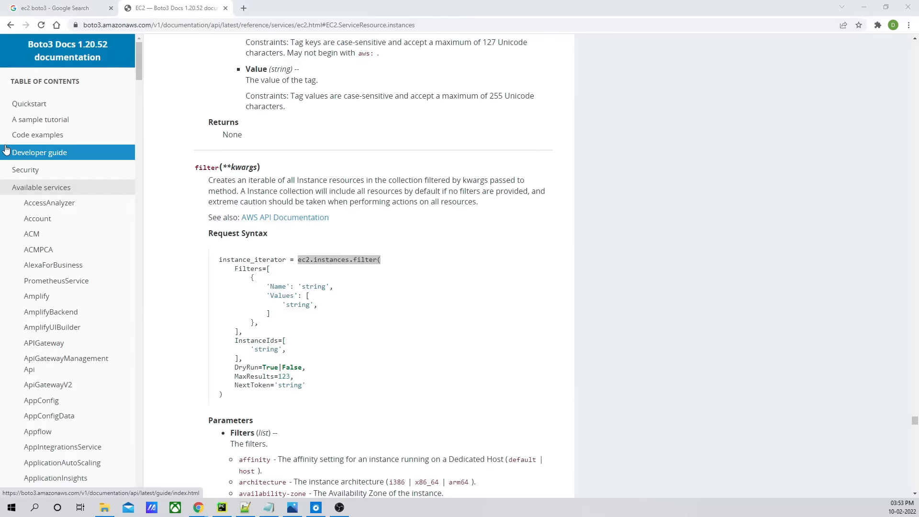
{"action": "key", "text": "alt+Tab"}
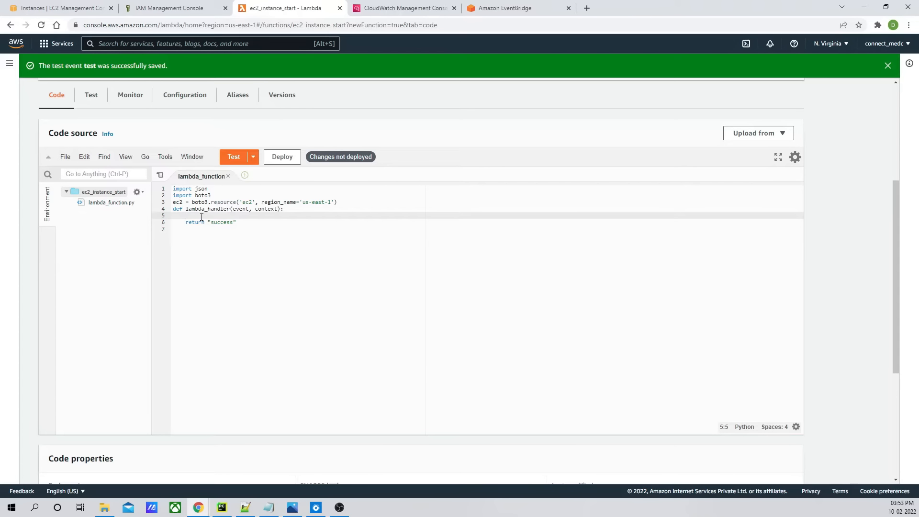
{"action": "type", "text": "instances = ec2.instances.filter("}
- Examine the filter method's Filters syntax and the list of available filter names such as instance-state-name
{"action": "key", "text": "alt+Tab"}
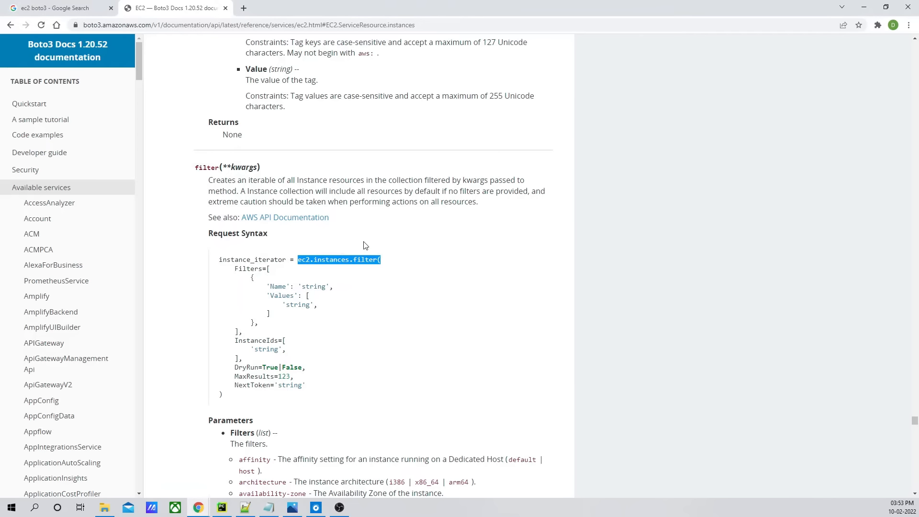
{"action": "left_click", "coordinate": [261, 282]}
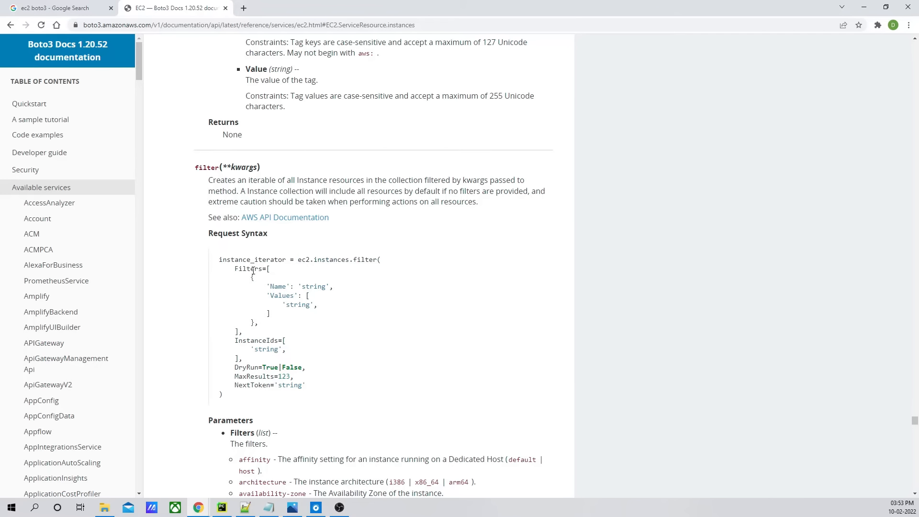
{"action": "left_click_drag", "start_coordinate": [235, 267], "coordinate": [271, 269]}
{"action": "left_click", "coordinate": [242, 270]}
{"action": "left_click", "coordinate": [269, 304]}
{"action": "double_click", "coordinate": [277, 287]}
{"action": "double_click", "coordinate": [281, 295]}
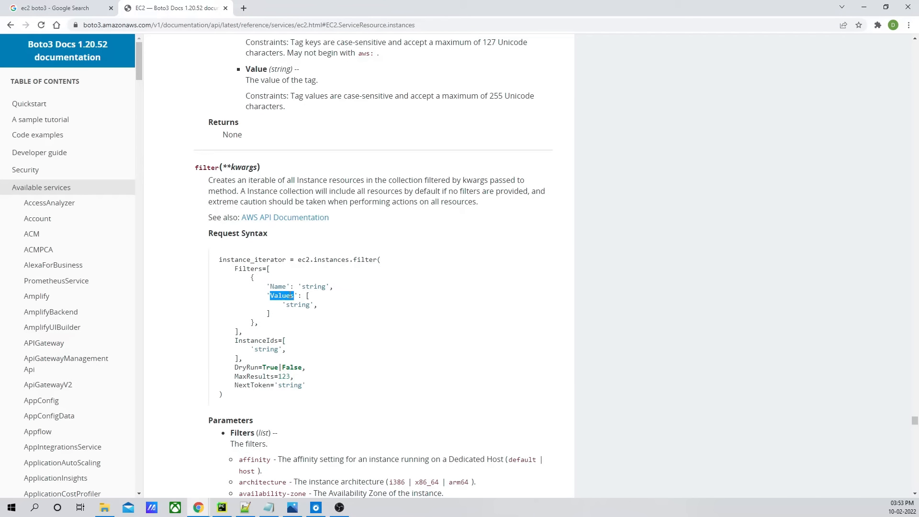
{"action": "double_click", "coordinate": [283, 286]}
{"action": "key", "text": "alt+Tab"}
{"action": "key", "text": "alt+Tab"}
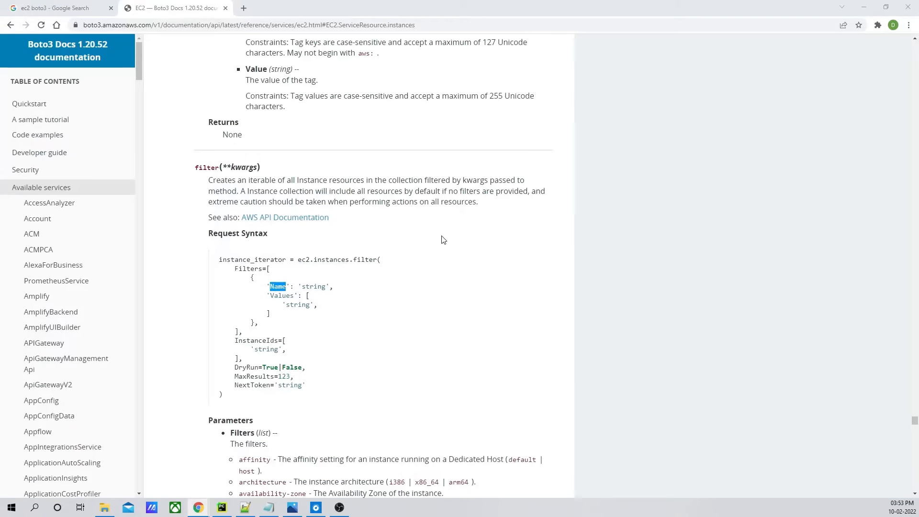
{"action": "scroll", "coordinate": [325, 180], "scroll_direction": "down", "scroll_amount": 6}
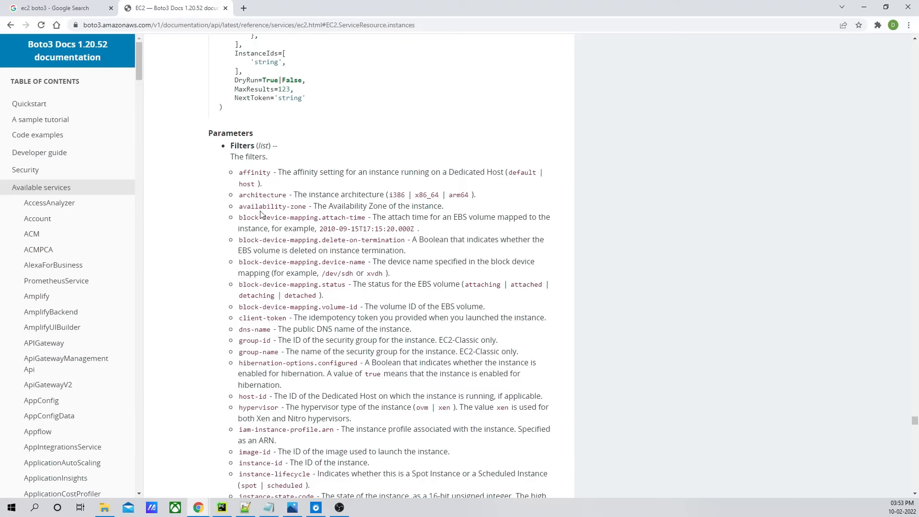
{"action": "scroll", "coordinate": [315, 252], "scroll_direction": "down", "scroll_amount": 2}
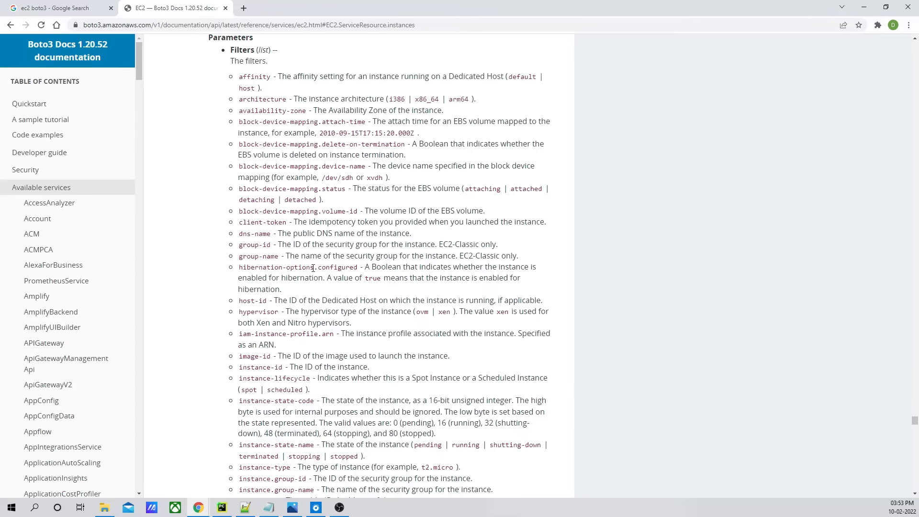
{"action": "scroll", "coordinate": [314, 269], "scroll_direction": "down", "scroll_amount": 1}
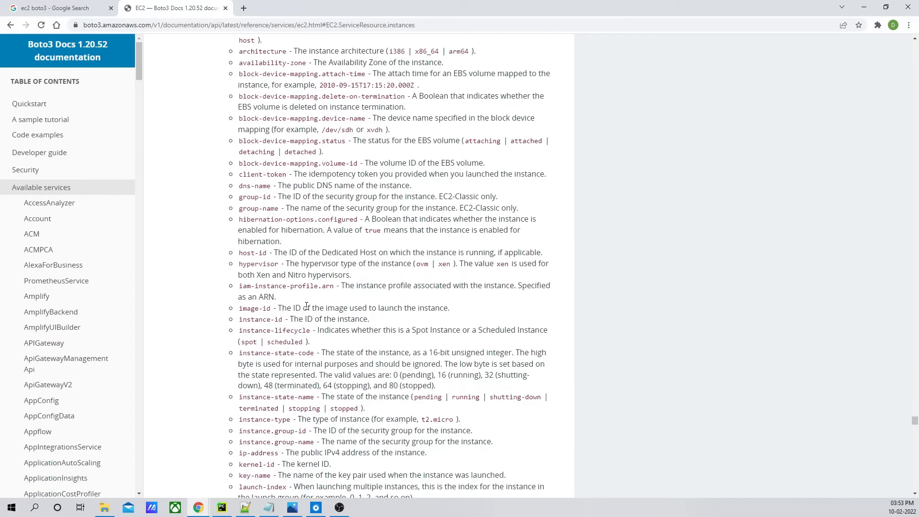
{"action": "scroll", "coordinate": [306, 306], "scroll_direction": "down", "scroll_amount": 1}
{"action": "scroll", "coordinate": [280, 322], "scroll_direction": "down", "scroll_amount": 1}
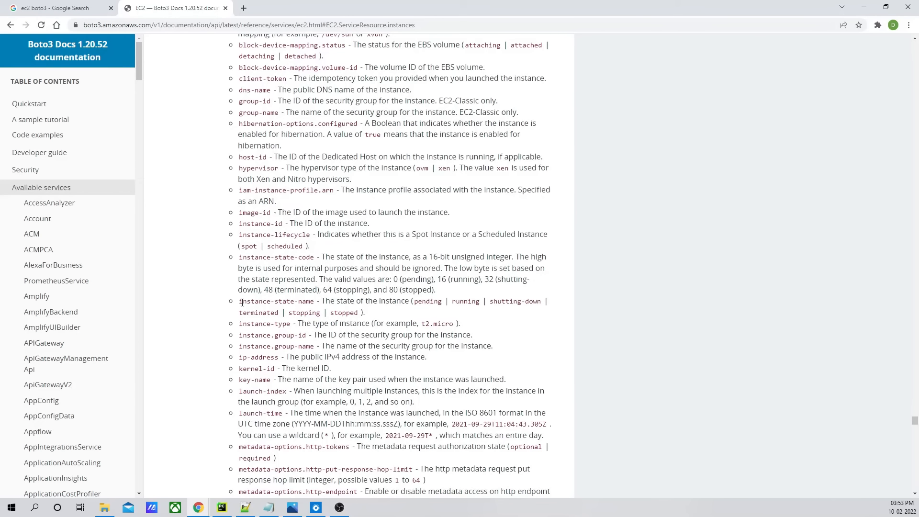
{"action": "left_click_drag", "start_coordinate": [256, 303], "coordinate": [312, 302]}
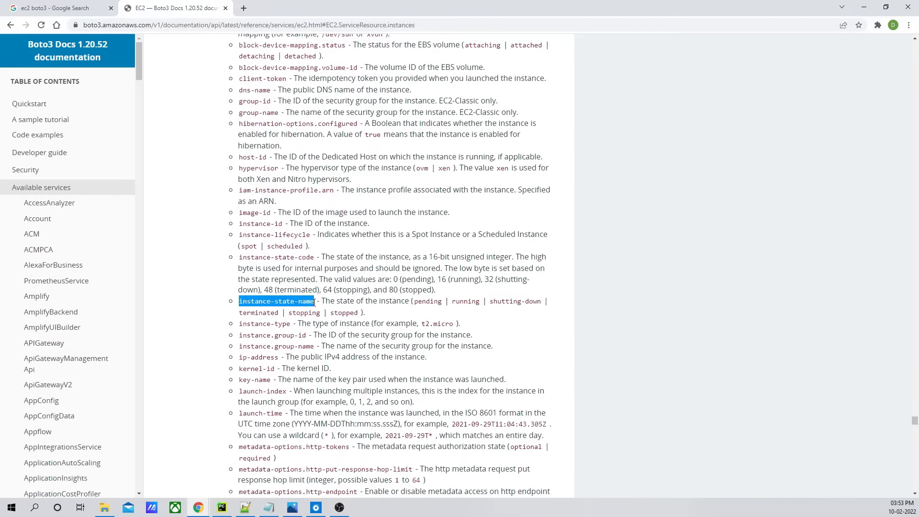
{"action": "scroll", "coordinate": [315, 302], "scroll_direction": "up", "scroll_amount": 8}
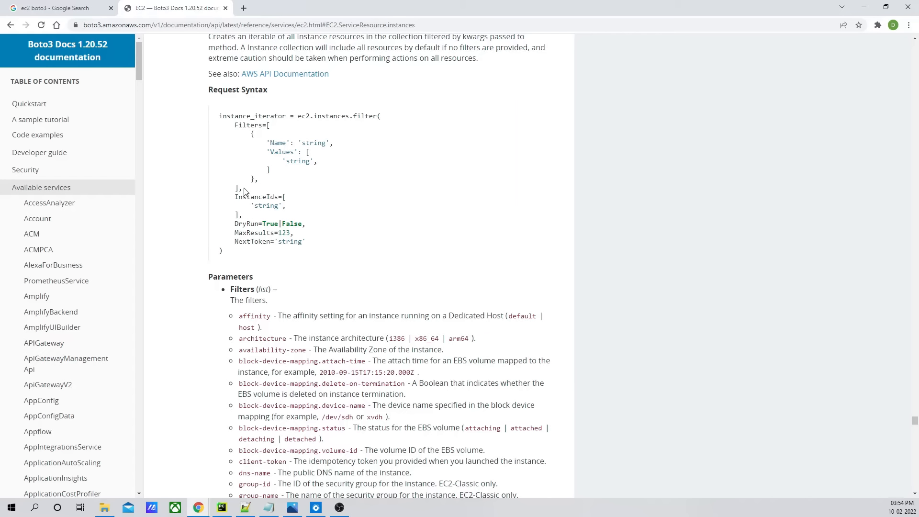
- Copy the Filters block from the documentation and paste it into the filter call in the handler
{"action": "left_click_drag", "start_coordinate": [234, 125], "coordinate": [239, 187]}
{"action": "key", "text": "ctrl+c"}
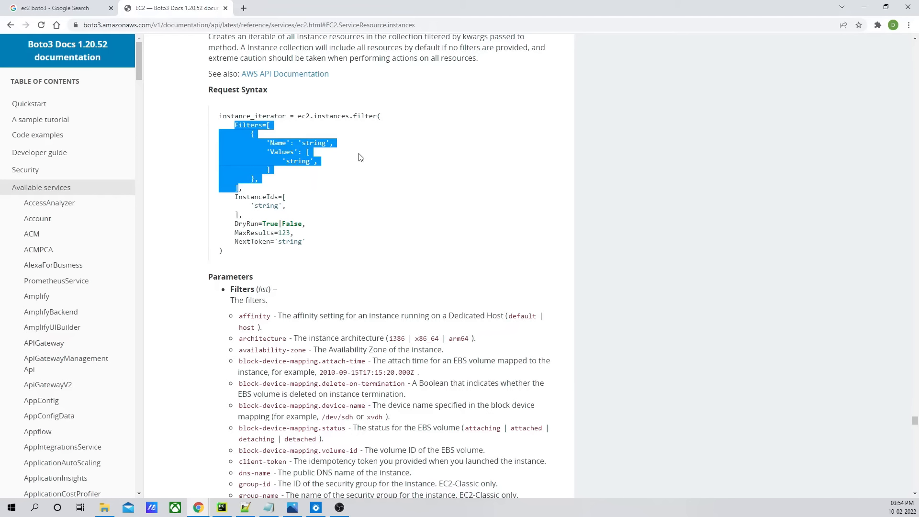
{"action": "key", "text": "alt+Tab"}
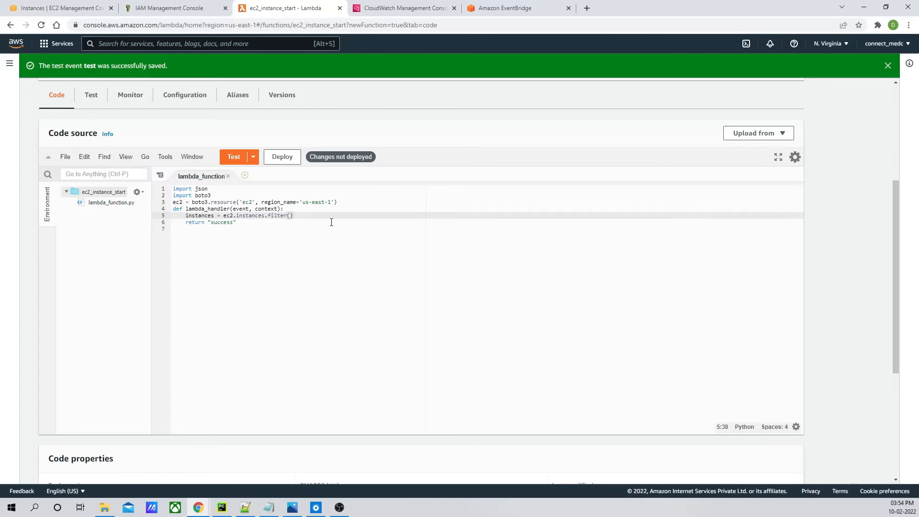
{"action": "key", "text": "ctrl+v"}
{"action": "left_click", "coordinate": [253, 234]}
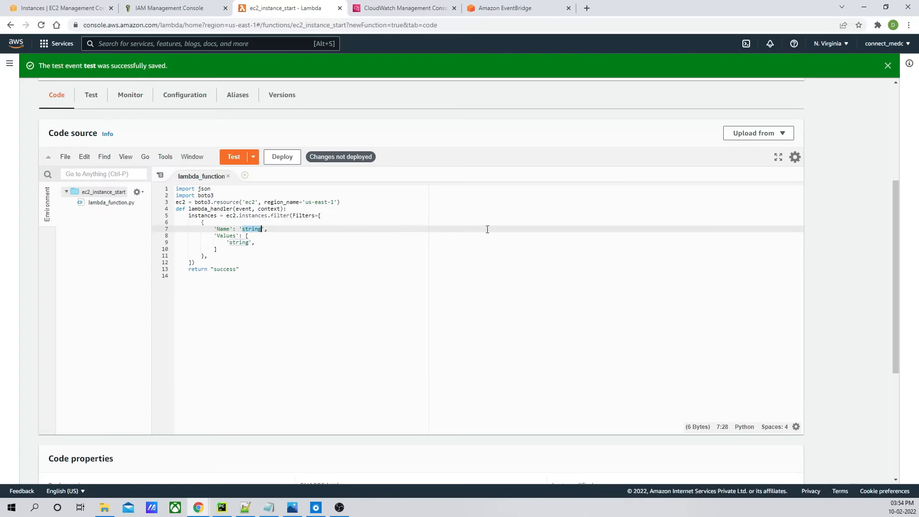
- Set the filter's Name to instance-state-name, copied from the documentation
{"action": "key", "text": "alt+Tab"}
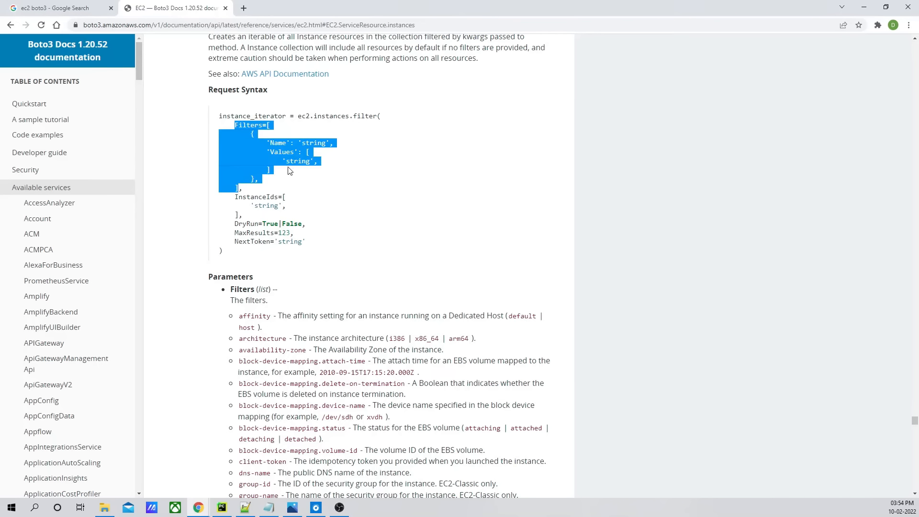
{"action": "left_click", "coordinate": [314, 151]}
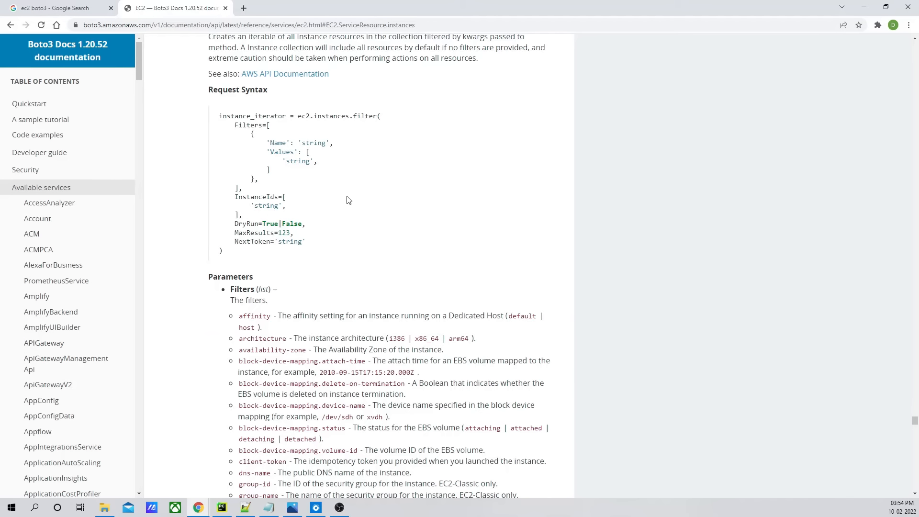
{"action": "scroll", "coordinate": [299, 294], "scroll_direction": "down", "scroll_amount": 3}
{"action": "scroll", "coordinate": [299, 288], "scroll_direction": "down", "scroll_amount": 5}
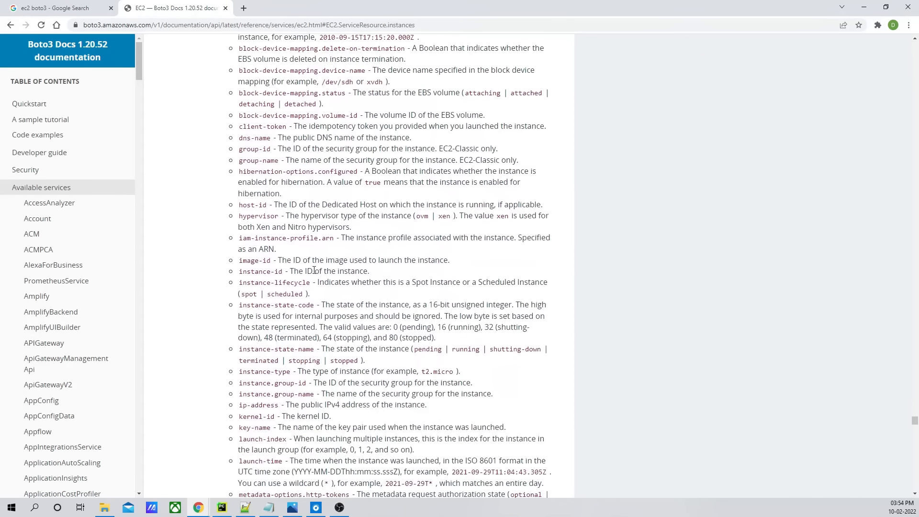
{"action": "left_click_drag", "start_coordinate": [241, 302], "coordinate": [316, 305]}
{"action": "key", "text": "ctrl+c"}
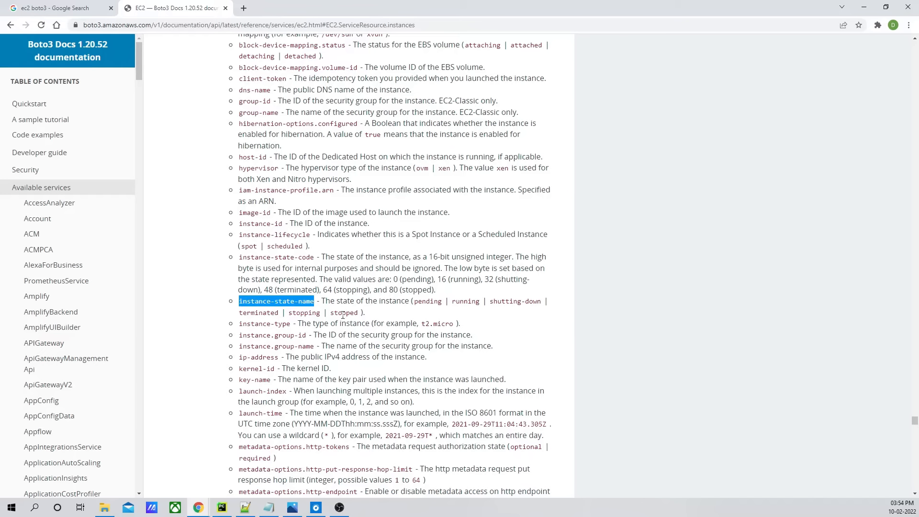
{"action": "key", "text": "alt+Tab"}
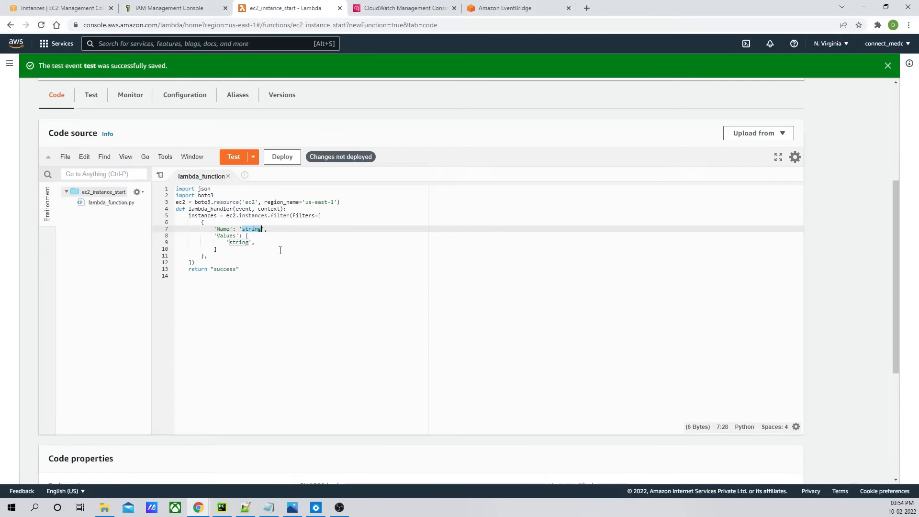
{"action": "key", "text": "ctrl+v"}
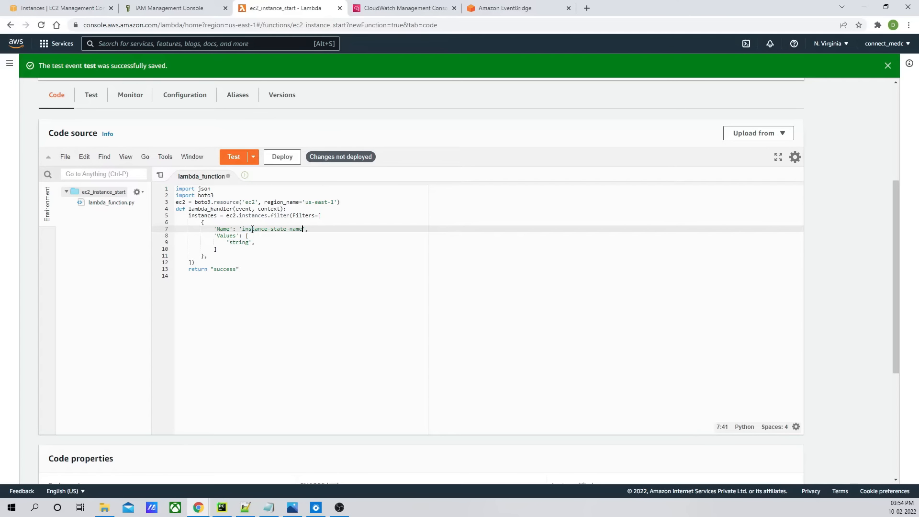
- Replace the filter's placeholder value with stopped, copied from the documentation, and save the code
{"action": "key", "text": "alt+Tab"}
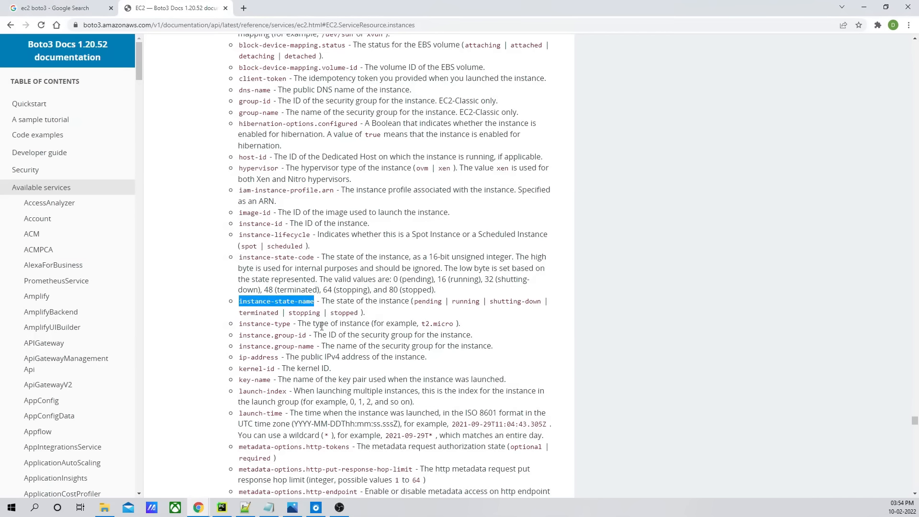
{"action": "double_click", "coordinate": [335, 314]}
{"action": "key", "text": "ctrl+c"}
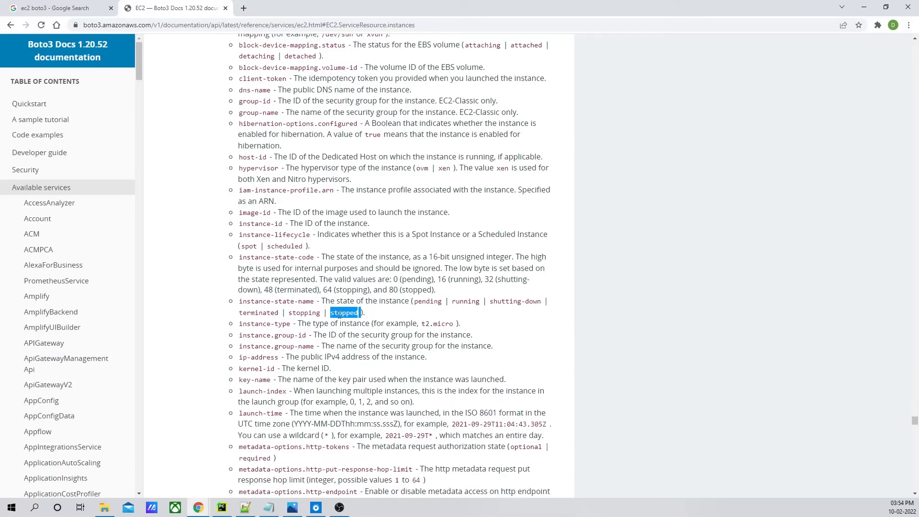
{"action": "key", "text": "alt+Tab"}
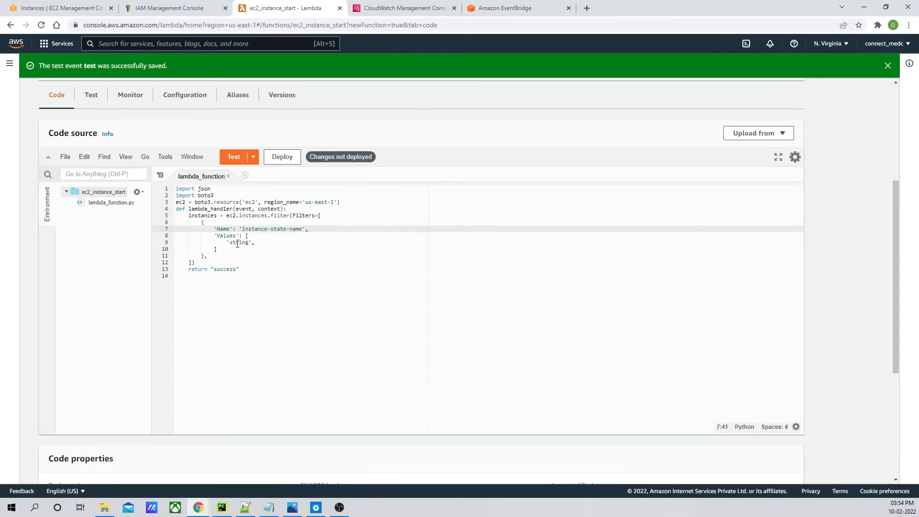
{"action": "double_click", "coordinate": [238, 243]}
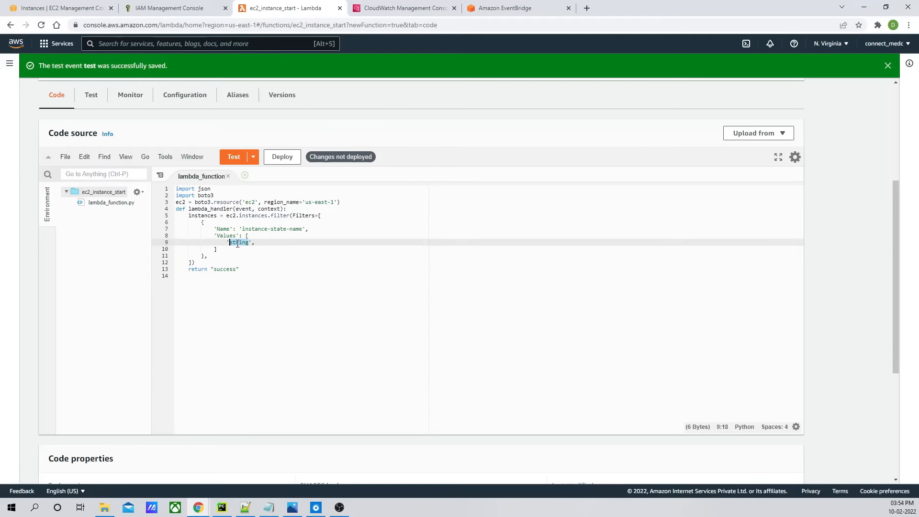
{"action": "key", "text": "ctrl+v"}
{"action": "key", "text": "Right"}
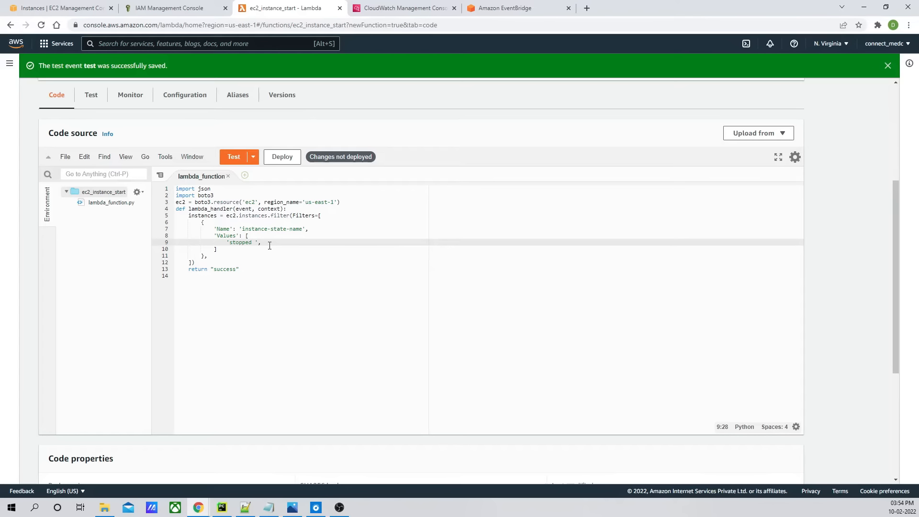
{"action": "key", "text": "ctrl+s"}
- Collapse the Values list onto one line as ['stopped'] by removing extra line breaks and the trailing comma
{"action": "left_click", "coordinate": [257, 236]}
{"action": "key", "text": "Delete"}
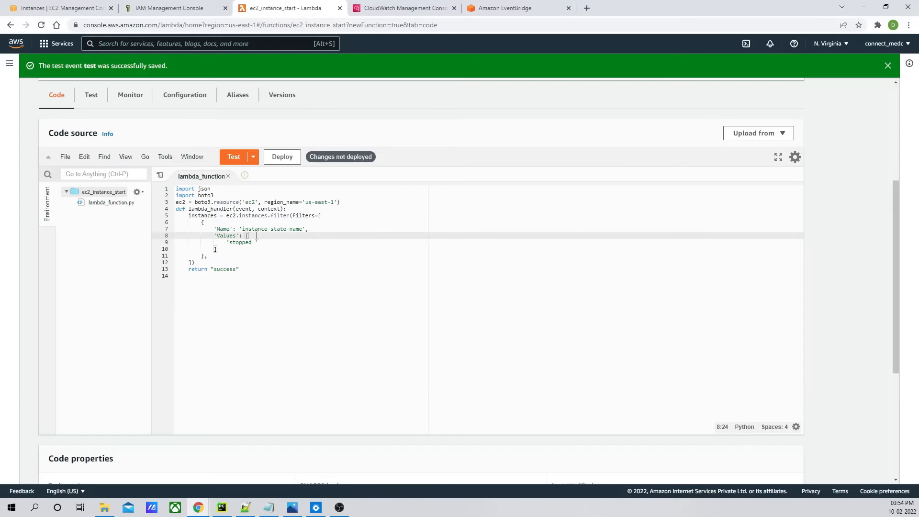
{"action": "key", "text": "Delete"}
{"action": "key", "text": "Delete"}
{"action": "key", "text": "Delete"}
{"action": "key", "text": "Delete"}
{"action": "key", "text": "Delete"}
{"action": "key", "text": "Delete"}
{"action": "key", "text": "Delete"}
{"action": "key", "text": "Delete"}
{"action": "key", "text": "Delete"}
{"action": "key", "text": "Delete"}
{"action": "key", "text": "Delete"}
{"action": "key", "text": "Delete"}
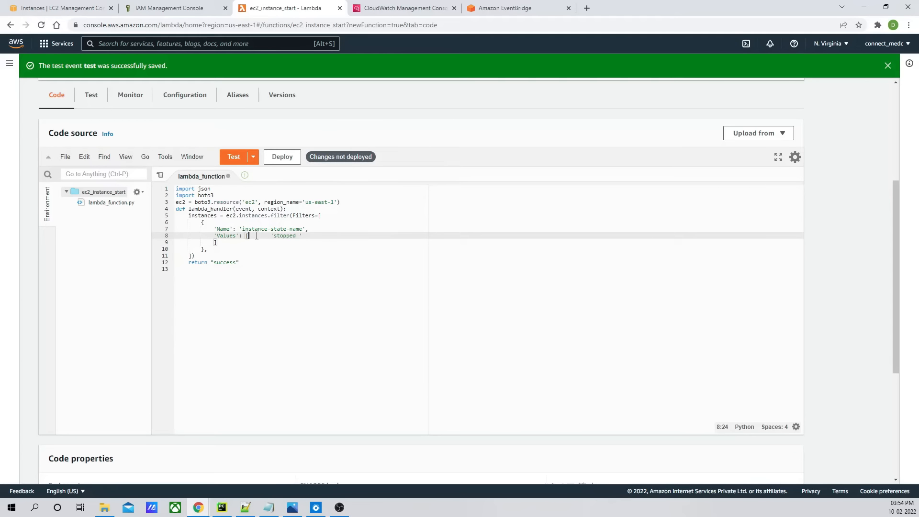
{"action": "key", "text": "Delete"}
{"action": "key", "text": "Delete"}
{"action": "key", "text": "Delete"}
{"action": "key", "text": "ctrl+s"}
{"action": "left_click", "coordinate": [286, 238]}
{"action": "key", "text": "Delete"}
{"action": "key", "text": "Delete"}
{"action": "key", "text": "Delete"}
{"action": "key", "text": "Delete"}
{"action": "key", "text": "Delete"}
{"action": "key", "text": "Delete"}
{"action": "key", "text": "Delete"}
{"action": "key", "text": "Delete"}
{"action": "key", "text": "Delete"}
{"action": "key", "text": "Delete"}
{"action": "key", "text": "Delete"}
{"action": "key", "text": "Delete"}
{"action": "key", "text": "Delete"}
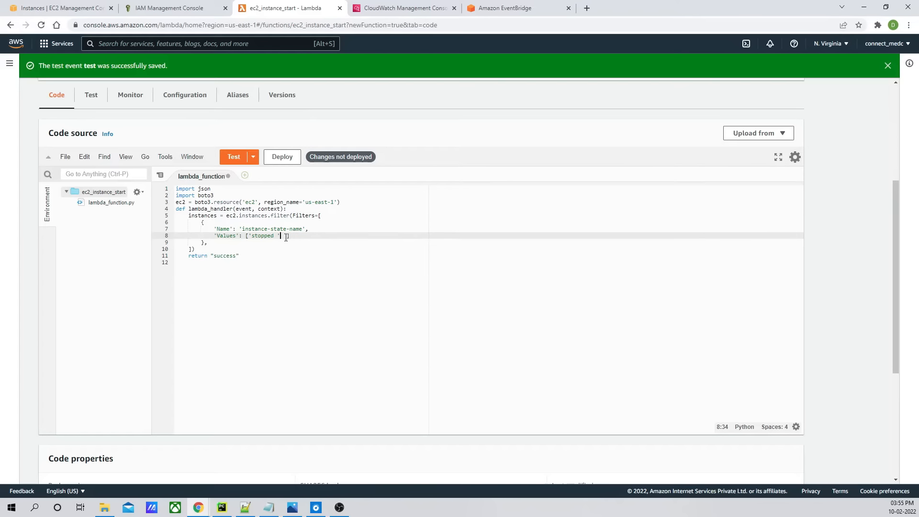
- Save the code and duplicate the first filter dictionary to add a second filter block below it
{"action": "key", "text": "ctrl+s"}
{"action": "key", "text": "BackSpace"}
{"action": "left_click", "coordinate": [223, 244]}
{"action": "key", "text": "shift+Up"}
{"action": "key", "text": "shift+Up"}
{"action": "key", "text": "shift+Up"}
{"action": "key", "text": "ctrl+c"}
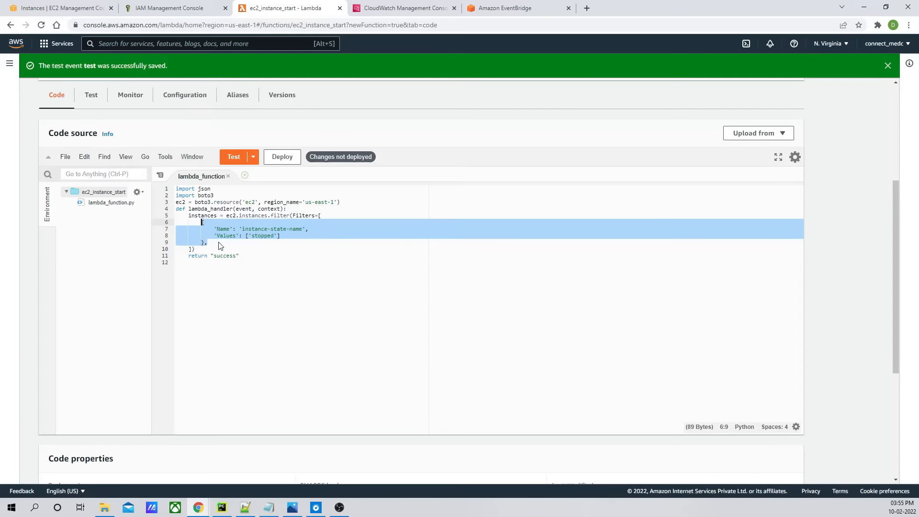
{"action": "left_click", "coordinate": [220, 245]}
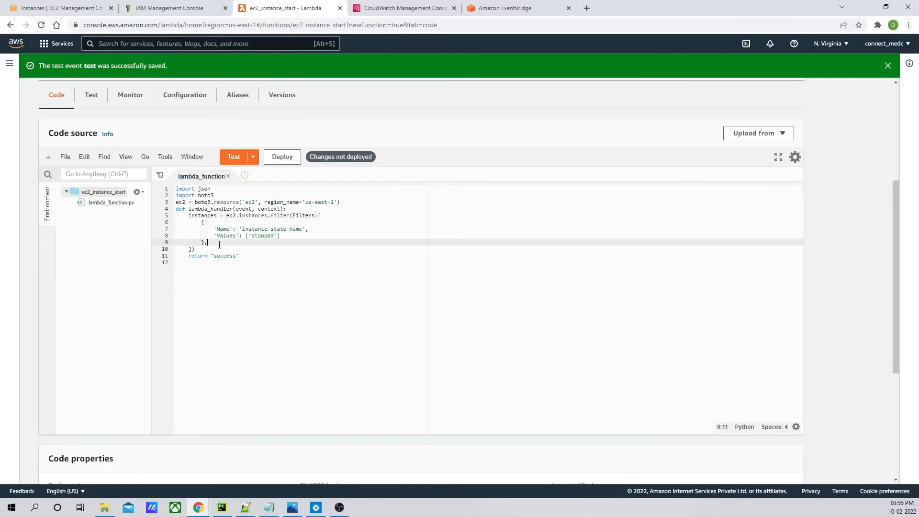
{"action": "key", "text": "Return"}
{"action": "key", "text": "ctrl+v"}
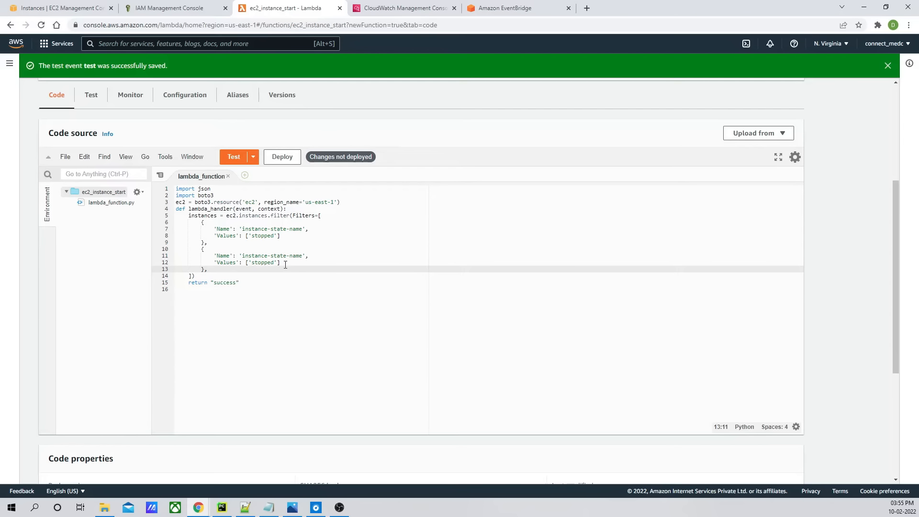
- Examine the documentation's tag filter entries, tag:<key> and tag-key, for the instances filter
{"action": "key", "text": "alt+Tab"}
{"action": "scroll", "coordinate": [307, 309], "scroll_direction": "down", "scroll_amount": 20}
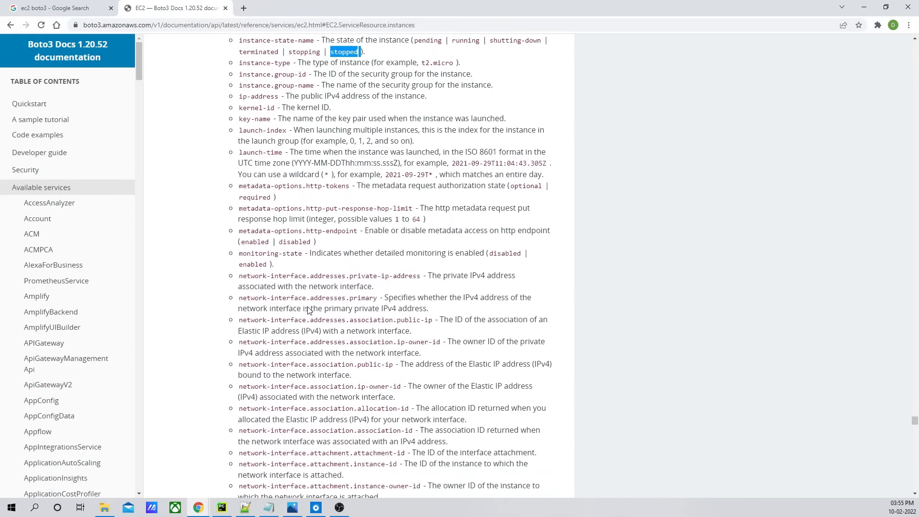
{"action": "scroll", "coordinate": [309, 308], "scroll_direction": "down", "scroll_amount": 5}
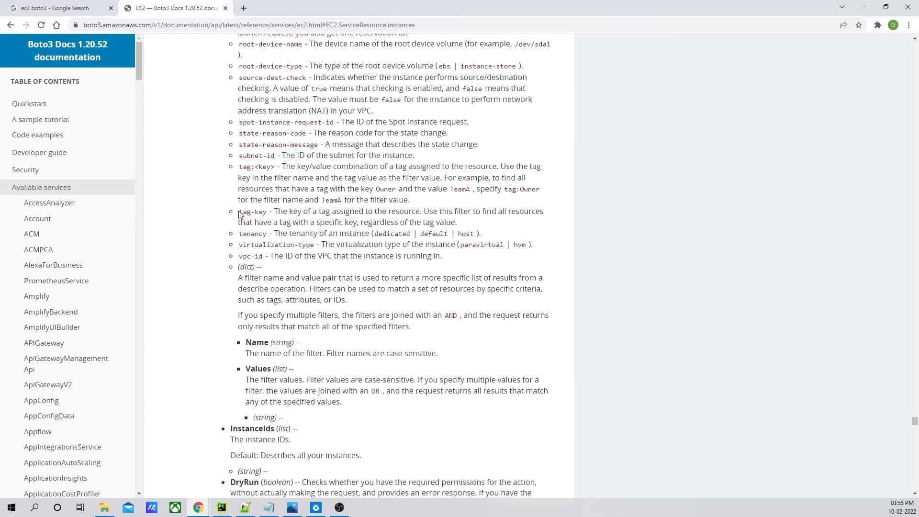
{"action": "left_click_drag", "start_coordinate": [240, 213], "coordinate": [266, 214]}
{"action": "left_click", "coordinate": [258, 214]}
{"action": "double_click", "coordinate": [259, 213]}
{"action": "double_click", "coordinate": [244, 213]}
{"action": "left_click", "coordinate": [261, 214]}
{"action": "double_click", "coordinate": [261, 214]}
{"action": "double_click", "coordinate": [246, 213]}
{"action": "left_click", "coordinate": [372, 227]}
{"action": "key", "text": "alt+Tab"}
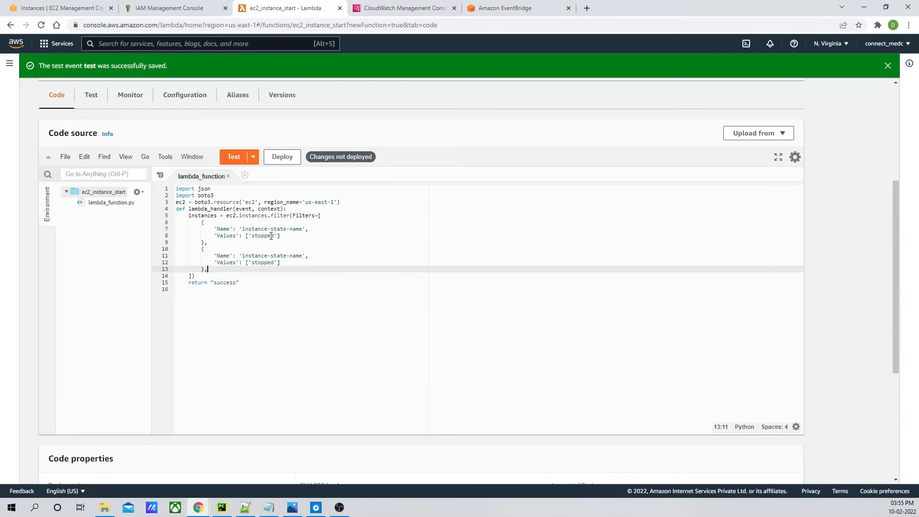
- Set the second filter's Name to tag-Env, copying the Env key from the DEV instance's tags
{"action": "left_click_drag", "start_coordinate": [302, 256], "coordinate": [243, 261]}
{"action": "type", "text": "tag-"}
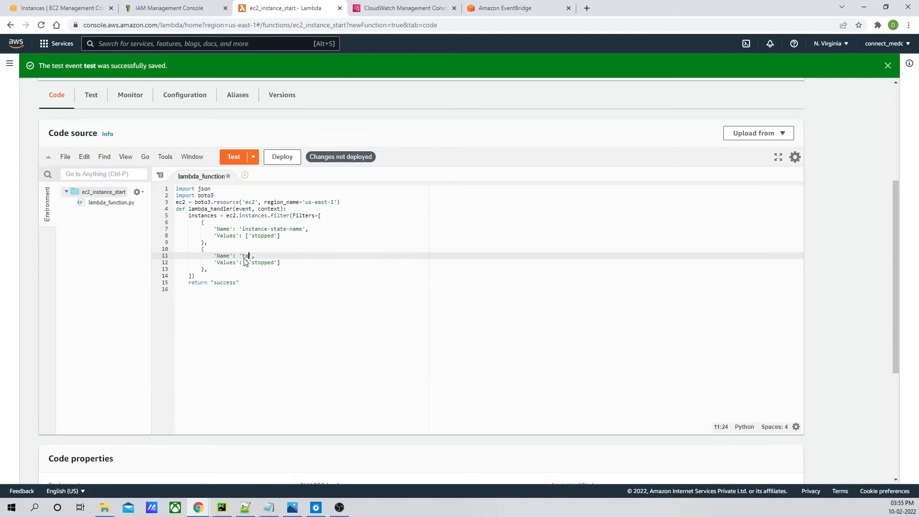
{"action": "left_click", "coordinate": [91, 9]}
{"action": "left_click", "coordinate": [448, 230]}
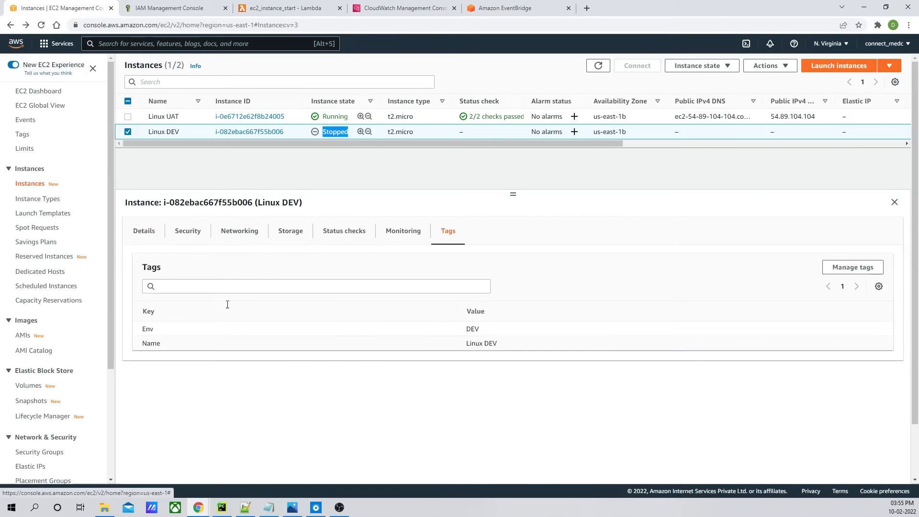
{"action": "double_click", "coordinate": [149, 328]}
{"action": "key", "text": "ctrl+c"}
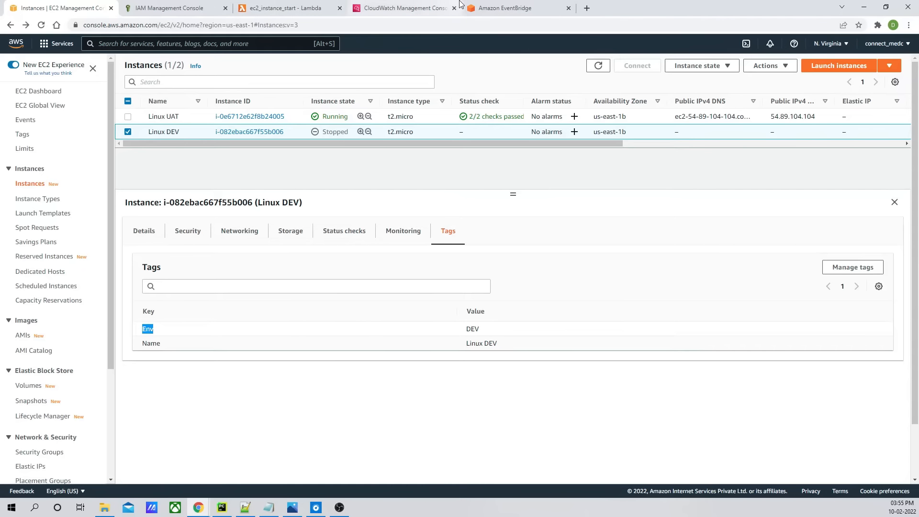
{"action": "left_click", "coordinate": [297, 9]}
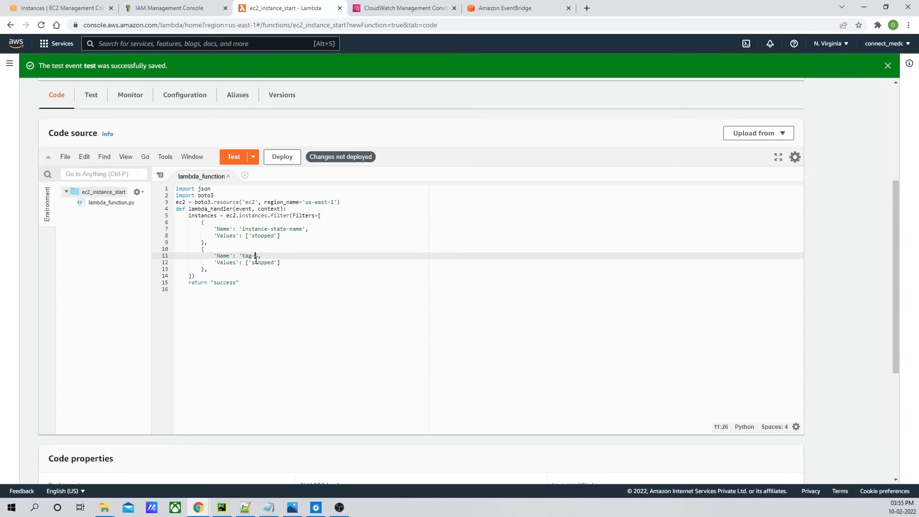
{"action": "key", "text": "ctrl+v"}
- Set the second filter's value to DEV, matching the instance's Env tag value
{"action": "double_click", "coordinate": [268, 263]}
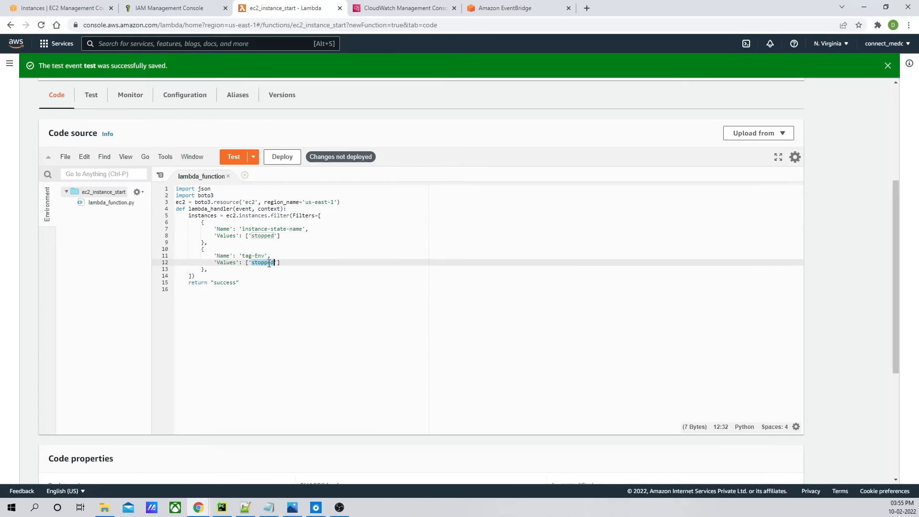
{"action": "type", "text": "DEV"}
{"action": "left_click", "coordinate": [66, 12]}
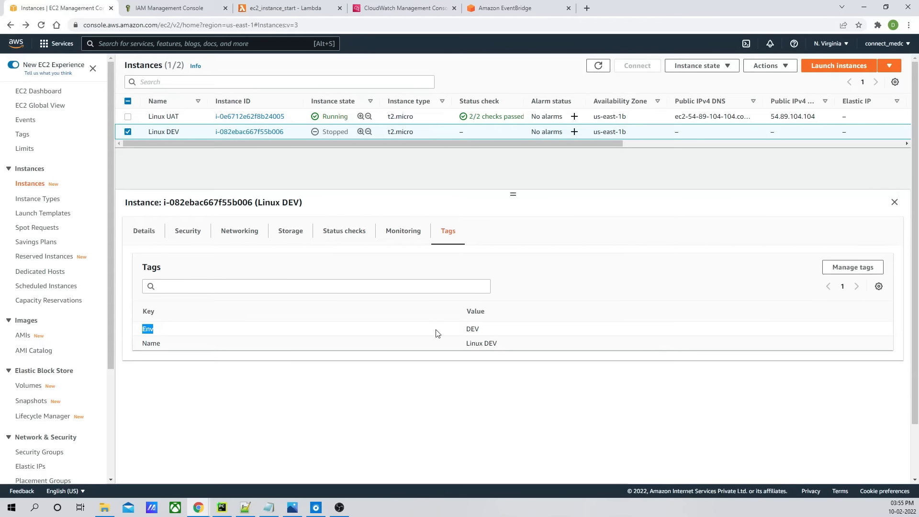
{"action": "double_click", "coordinate": [474, 330]}
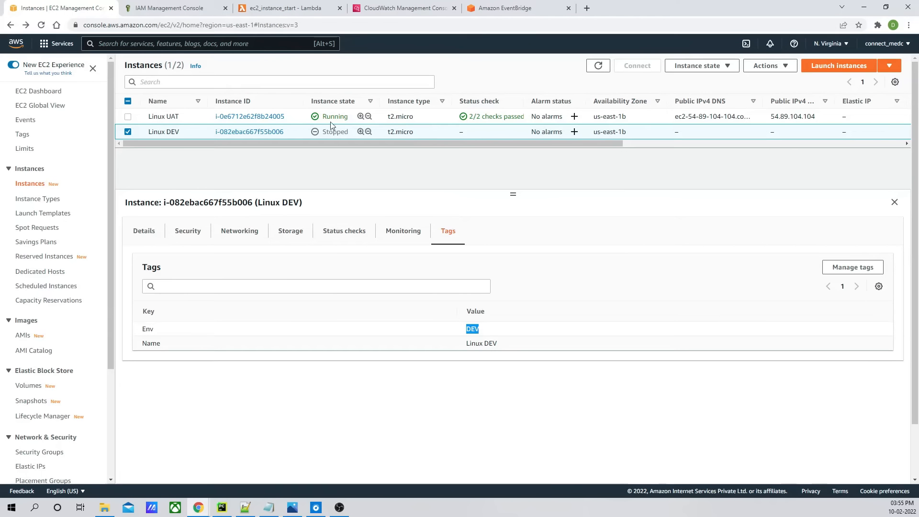
{"action": "left_click", "coordinate": [279, 11]}
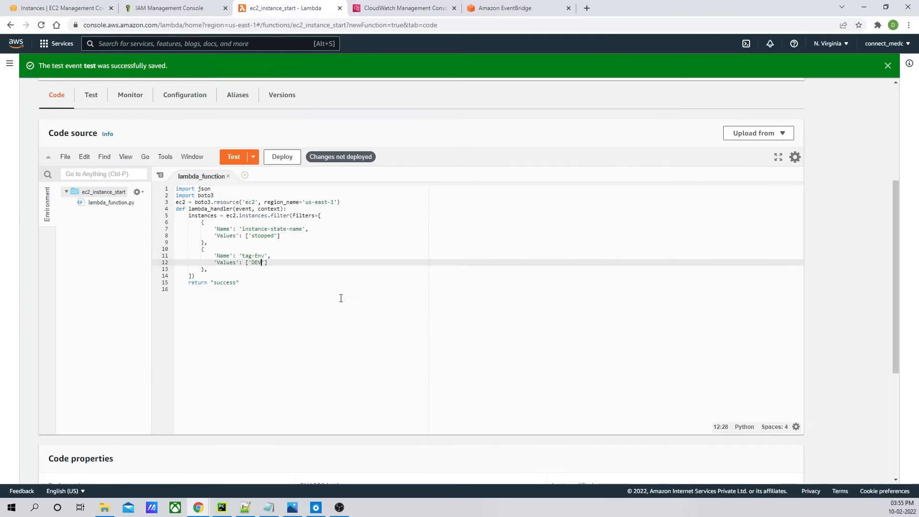
- Insert a new line after the closing of the filter call
{"action": "left_click", "coordinate": [210, 271]}
{"action": "left_click", "coordinate": [195, 276]}
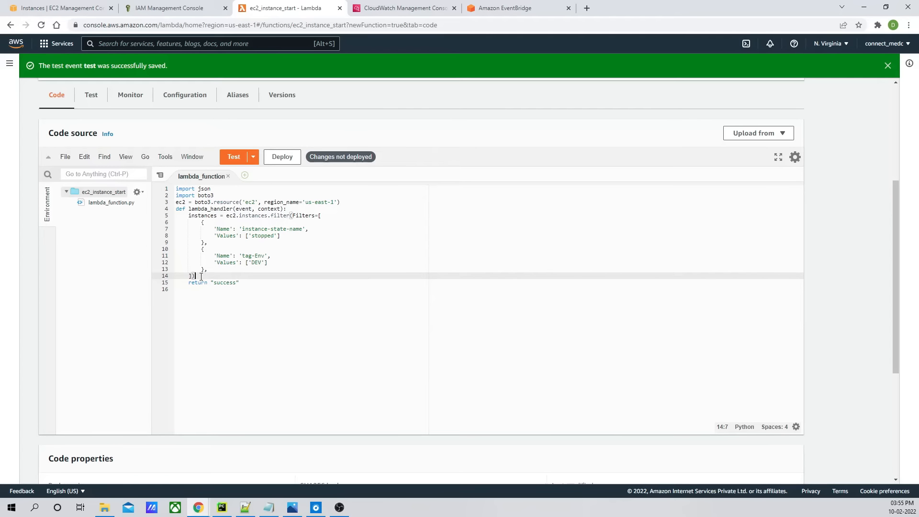
{"action": "key", "text": "Return"}
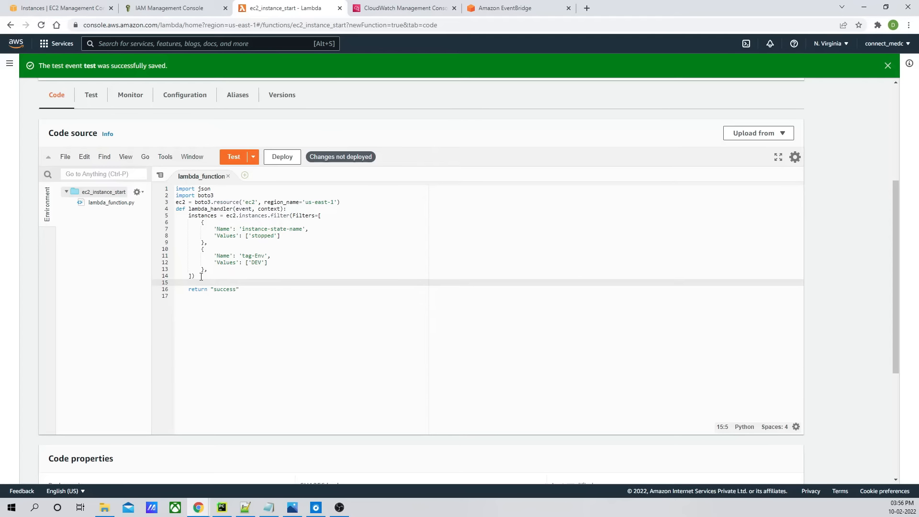
{"action": "type", "text": "id = inst"}
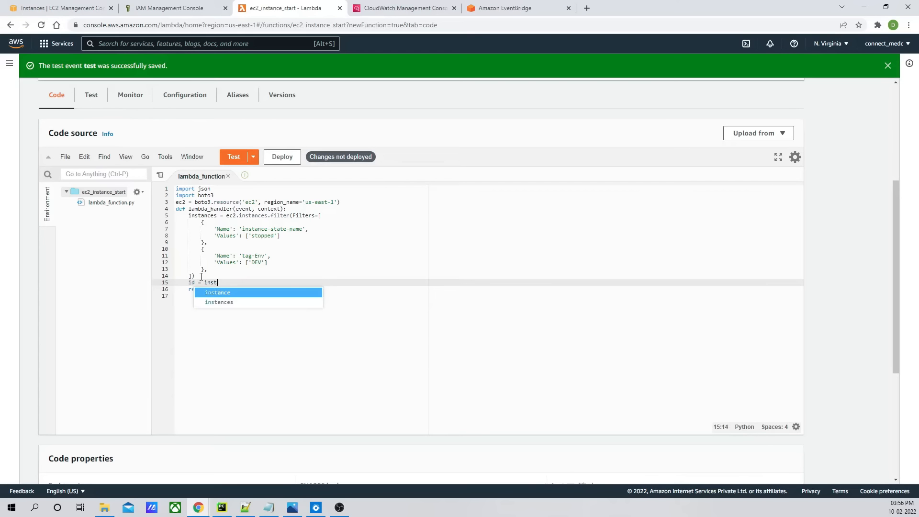
{"action": "type", "text": "ance"}
{"action": "key", "text": "BackSpace"}
{"action": "key", "text": "BackSpace"}
{"action": "key", "text": "BackSpace"}
{"action": "key", "text": "BackSpace"}
{"action": "key", "text": "BackSpace"}
{"action": "key", "text": "BackSpace"}
{"action": "key", "text": "BackSpace"}
{"action": "key", "text": "BackSpace"}
{"action": "key", "text": "BackSpace"}
{"action": "key", "text": "BackSpace"}
{"action": "key", "text": "BackSpace"}
{"action": "key", "text": "BackSpace"}
{"action": "key", "text": "BackSpace"}
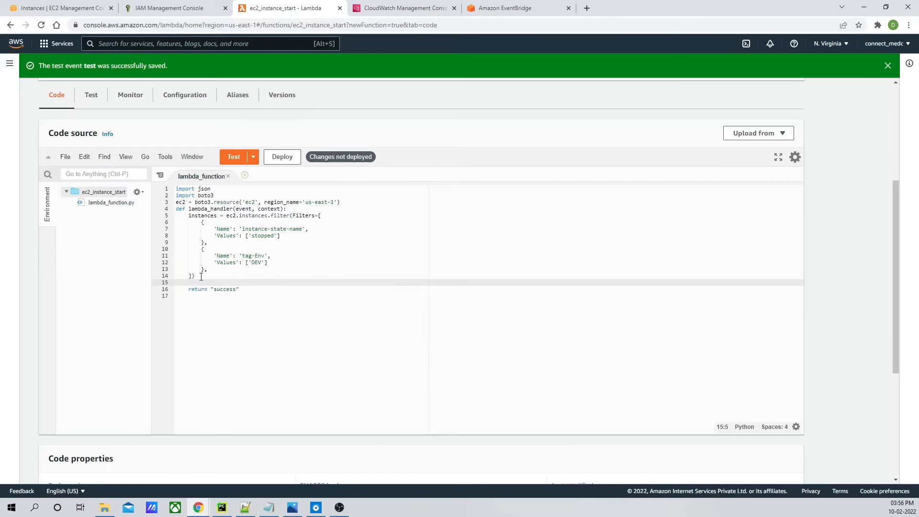
- Examine the documentation's return type for the filtered instances collection
{"action": "triple_click", "coordinate": [200, 219]}
{"action": "left_click", "coordinate": [230, 262]}
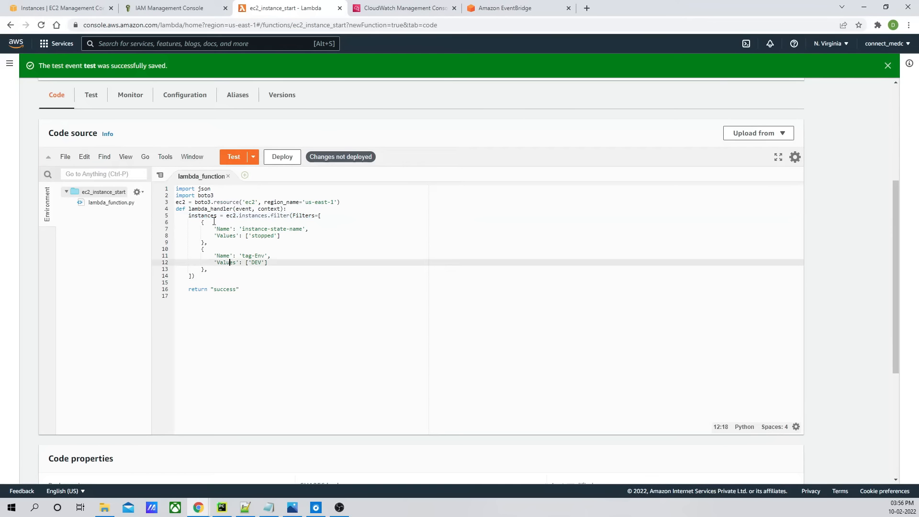
{"action": "double_click", "coordinate": [201, 217]}
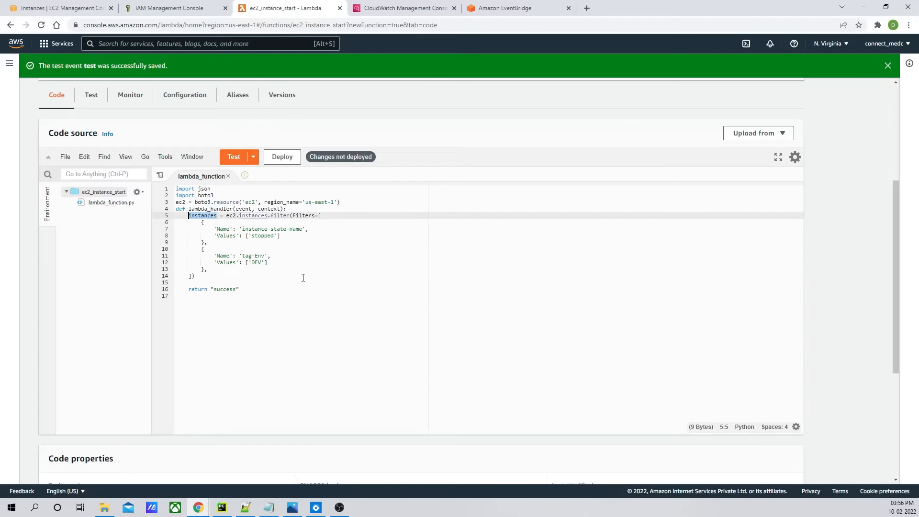
{"action": "left_click", "coordinate": [202, 281]}
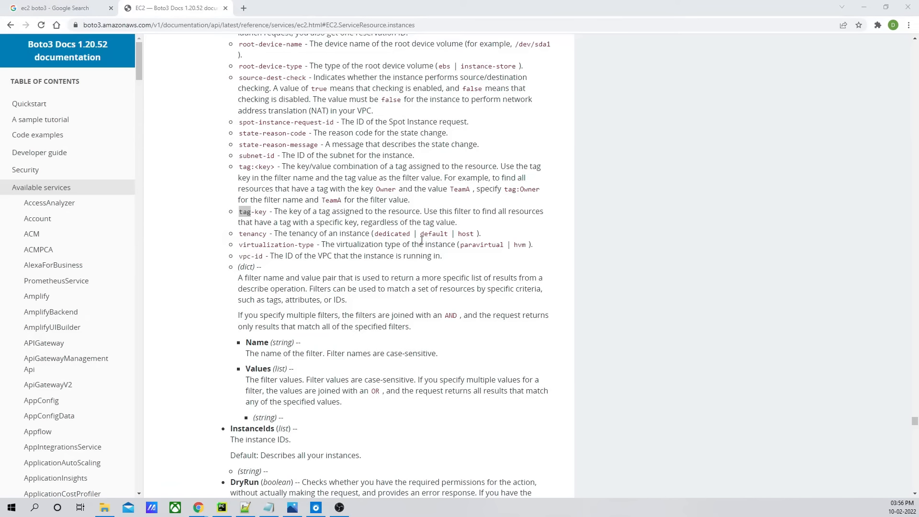
{"action": "key", "text": "alt+Tab"}
{"action": "key", "text": "alt+Tab"}
{"action": "key", "text": "alt+Tab"}
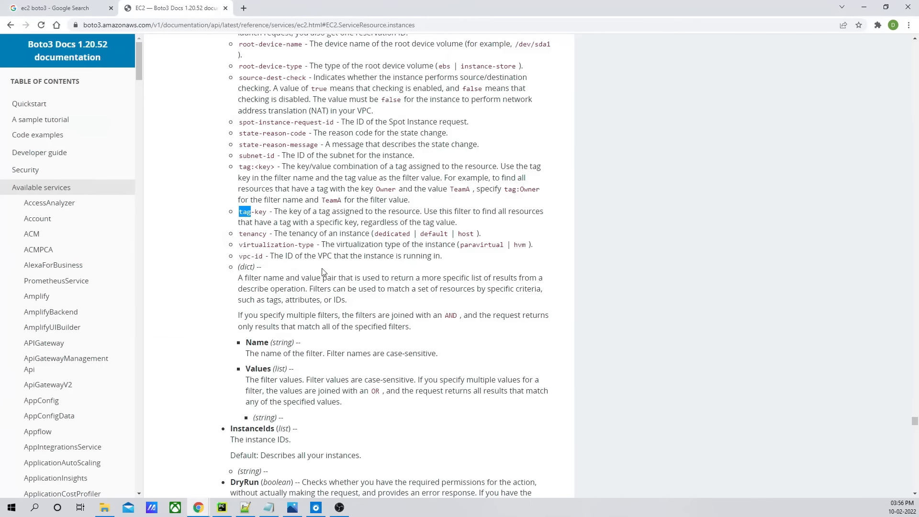
{"action": "scroll", "coordinate": [323, 272], "scroll_direction": "down", "scroll_amount": 3}
{"action": "scroll", "coordinate": [324, 272], "scroll_direction": "down", "scroll_amount": 4}
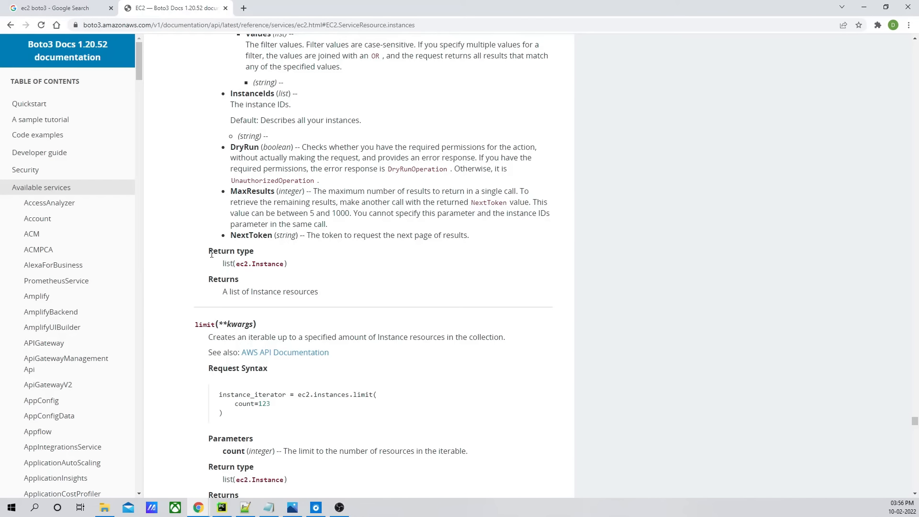
{"action": "left_click_drag", "start_coordinate": [209, 251], "coordinate": [280, 276]}
{"action": "left_click", "coordinate": [229, 266]}
{"action": "left_click", "coordinate": [281, 277]}
{"action": "left_click_drag", "start_coordinate": [224, 265], "coordinate": [293, 267]}
{"action": "left_click", "coordinate": [368, 251]}
{"action": "scroll", "coordinate": [367, 252], "scroll_direction": "up", "scroll_amount": 7}
{"action": "scroll", "coordinate": [360, 258], "scroll_direction": "down", "scroll_amount": 3}
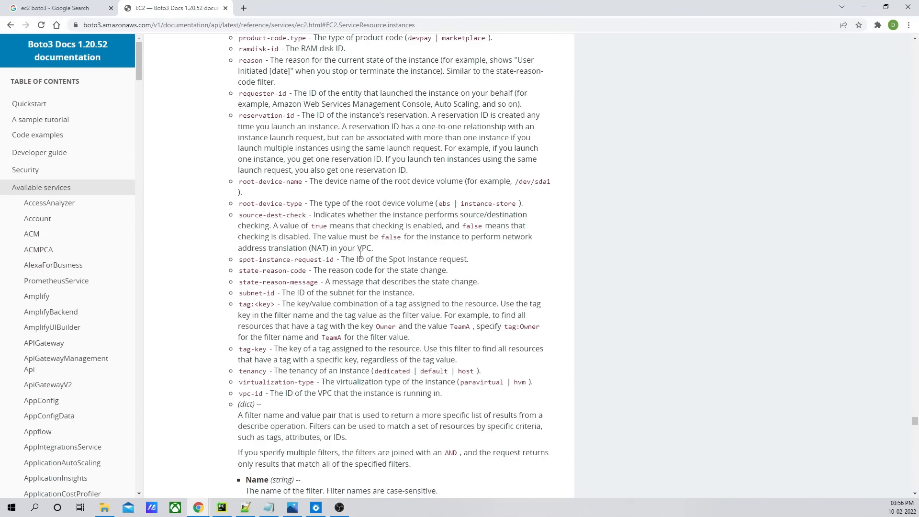
{"action": "scroll", "coordinate": [361, 258], "scroll_direction": "up", "scroll_amount": 4}
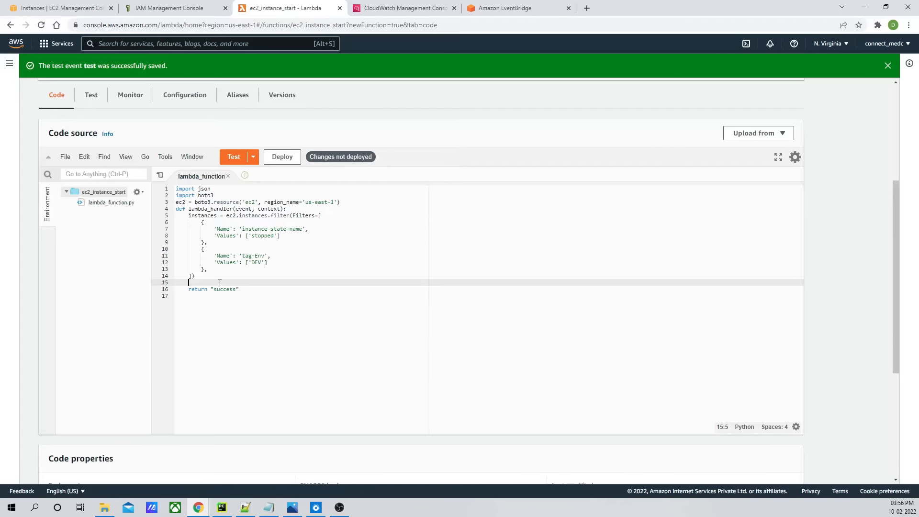
- Write a loop over instances that assigns each instance's id to id
{"action": "type", "text": "for i"}
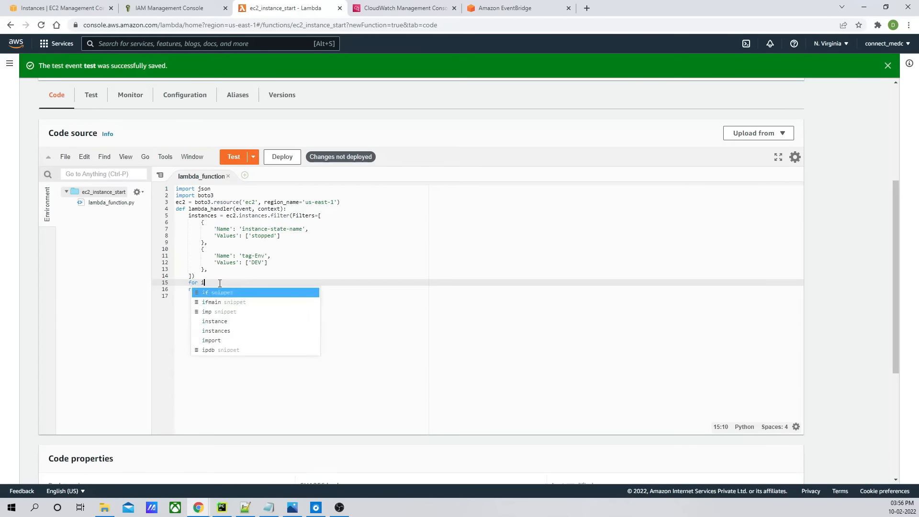
{"action": "type", "text": "nstance in "}
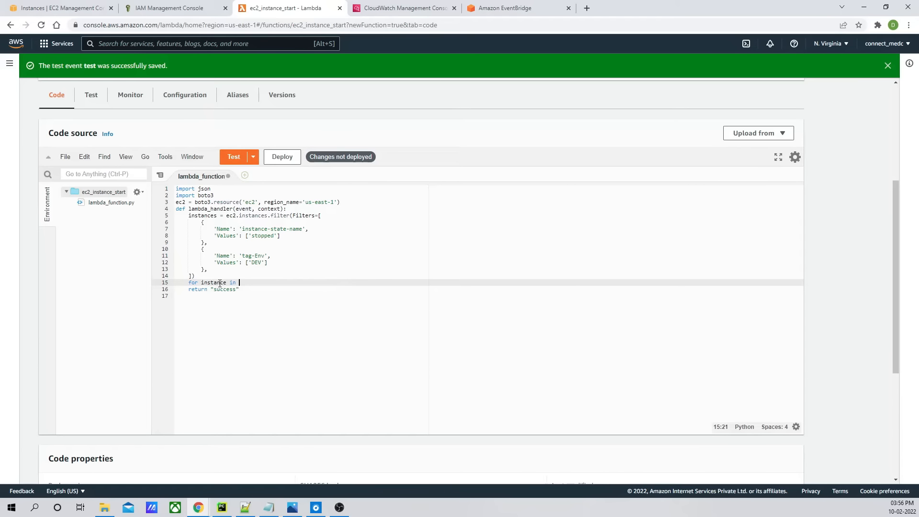
{"action": "type", "text": "instances:"}
{"action": "key", "text": "Return"}
{"action": "type", "text": "id"}
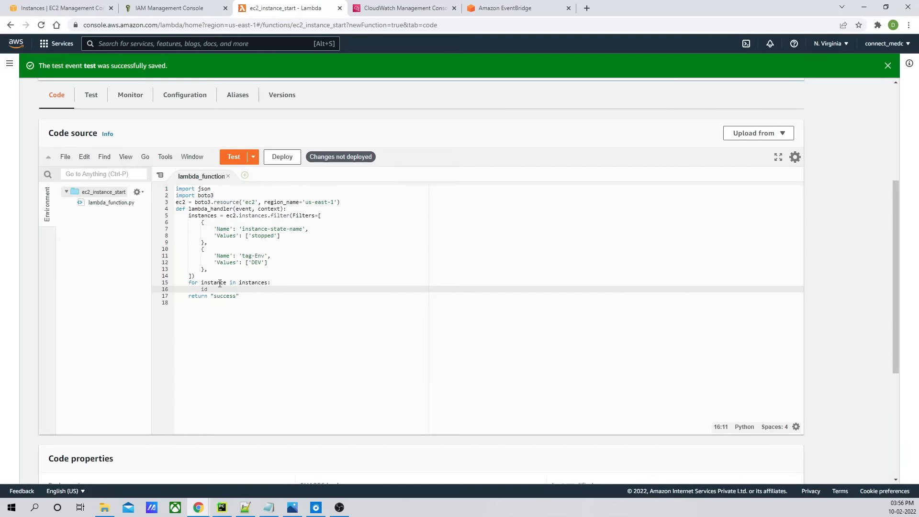
{"action": "type", "text": "= insta"}
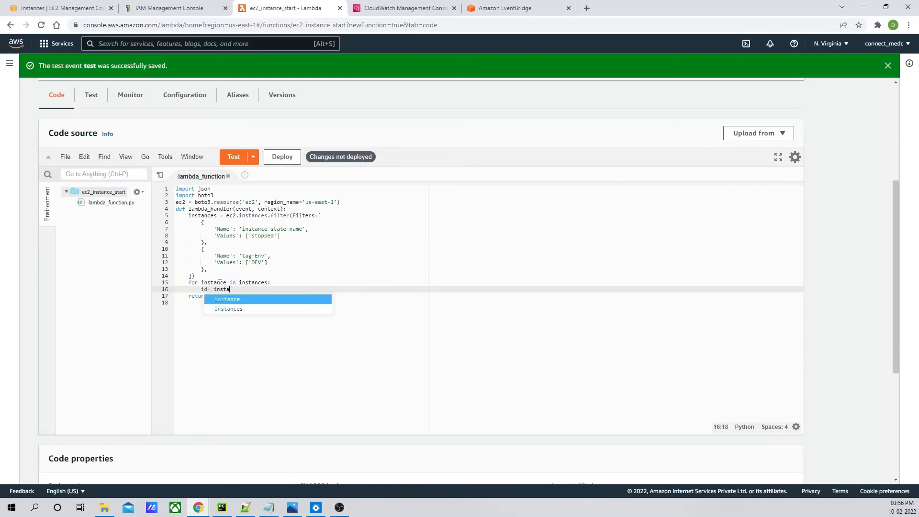
{"action": "type", "text": "nce.id"}
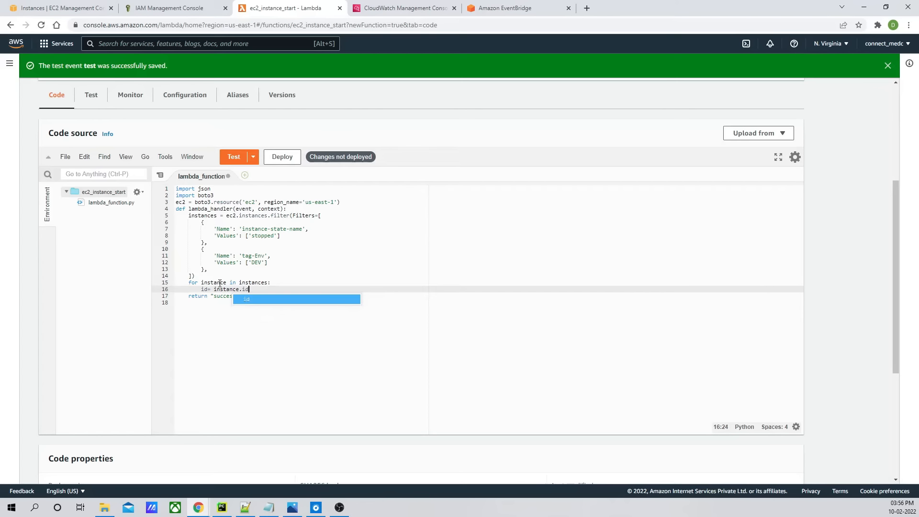
{"action": "key", "text": "Return"}
- Add print("Inatance ID="+id) inside the loop and deploy the function
{"action": "type", "text": "print"}
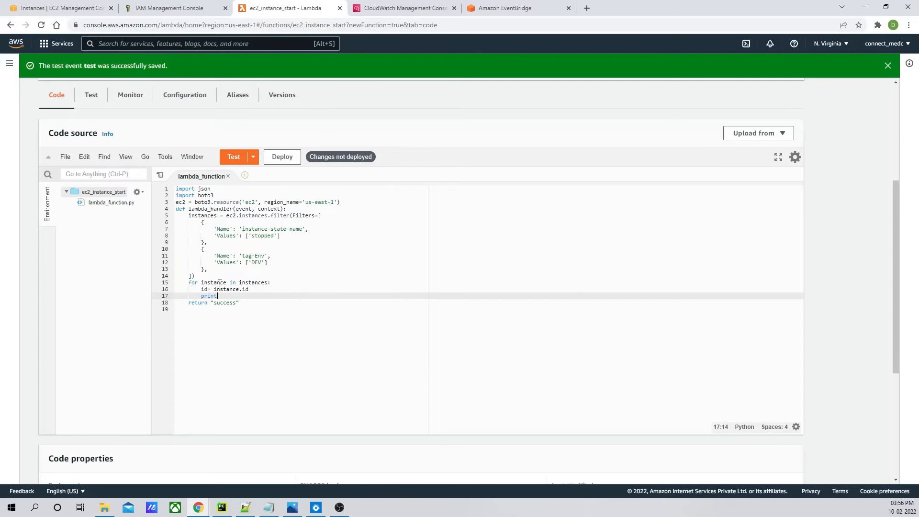
{"action": "type", "text": "("}
{"action": "type", "text": "\""}
{"action": "type", "text": "Inatance "}
{"action": "type", "text": "ID"}
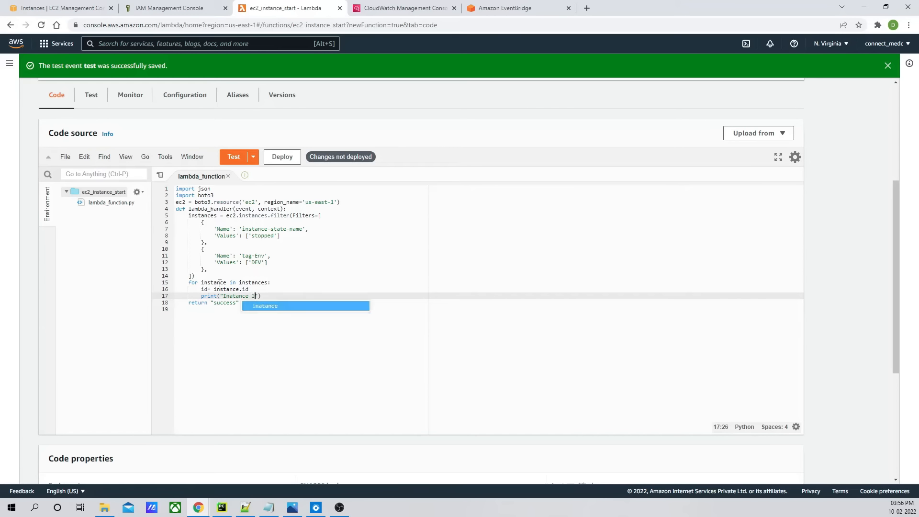
{"action": "type", "text": "=\""}
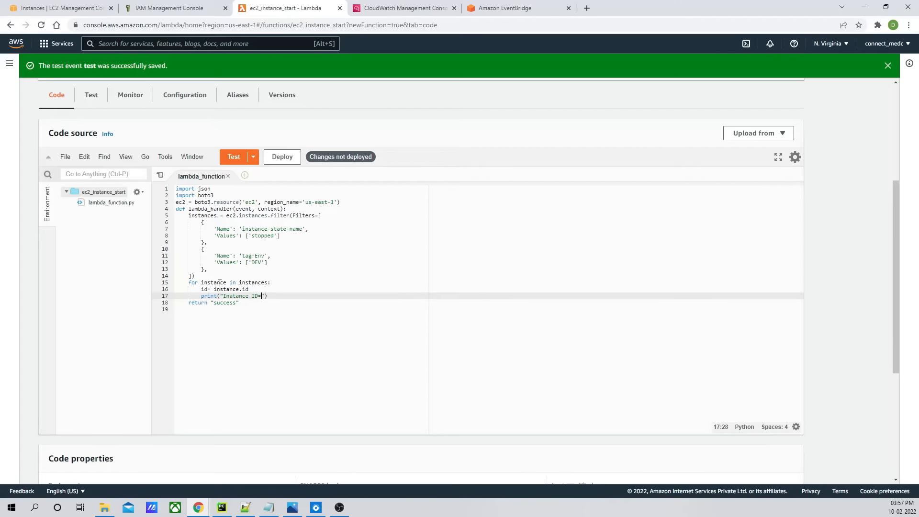
{"action": "type", "text": "+id)"}
{"action": "left_click", "coordinate": [282, 157]}
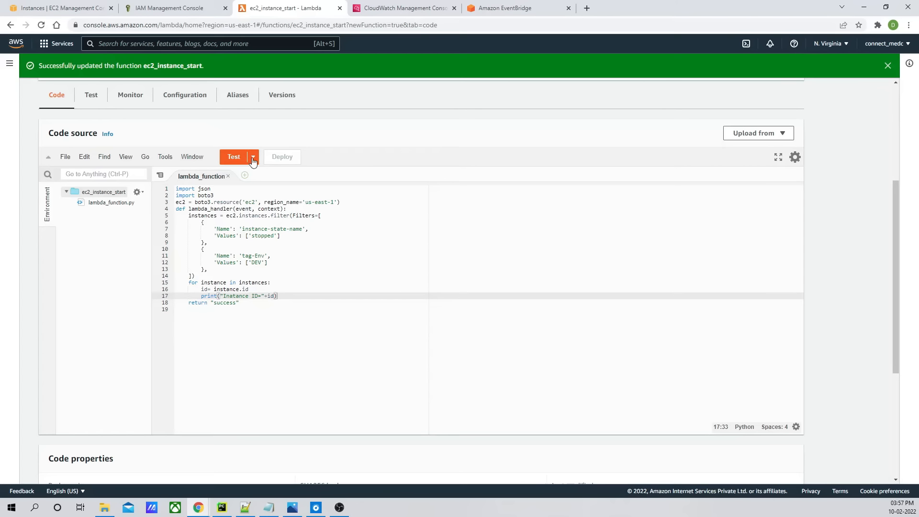
- Open the saved test event's configuration, inspect its JSON, and cancel the dialog
{"action": "left_click", "coordinate": [253, 158]}
{"action": "left_click", "coordinate": [250, 173]}
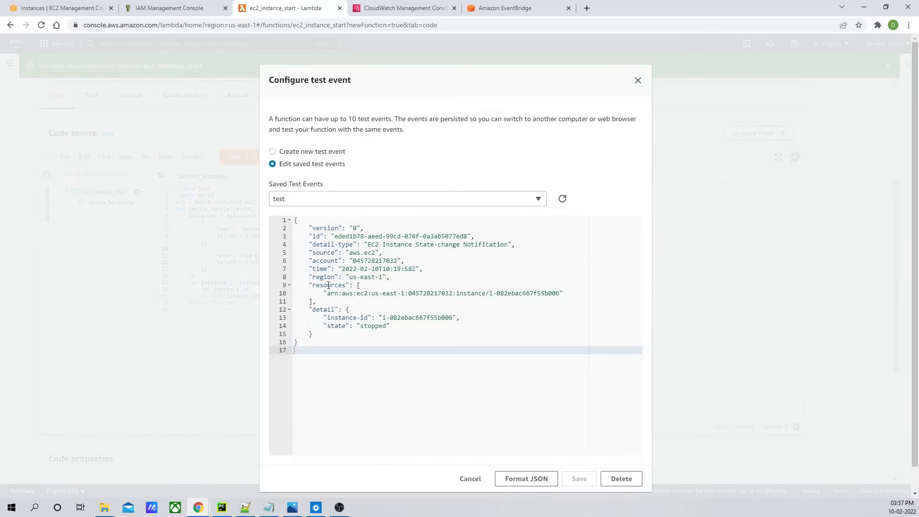
{"action": "double_click", "coordinate": [372, 326]}
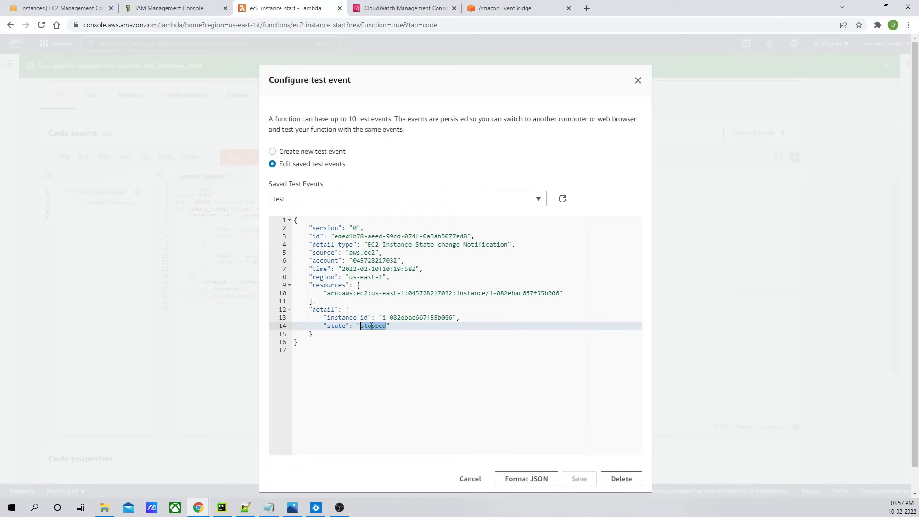
{"action": "left_click_drag", "start_coordinate": [449, 318], "coordinate": [382, 318]}
{"action": "left_click", "coordinate": [447, 325]}
{"action": "left_click", "coordinate": [470, 479]}
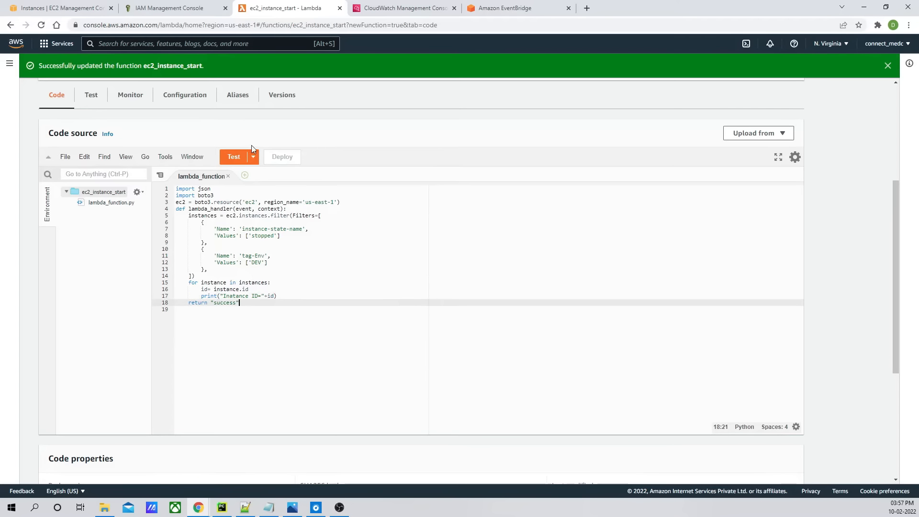
- Run the function's test and close the execution result
{"action": "left_click", "coordinate": [233, 162]}
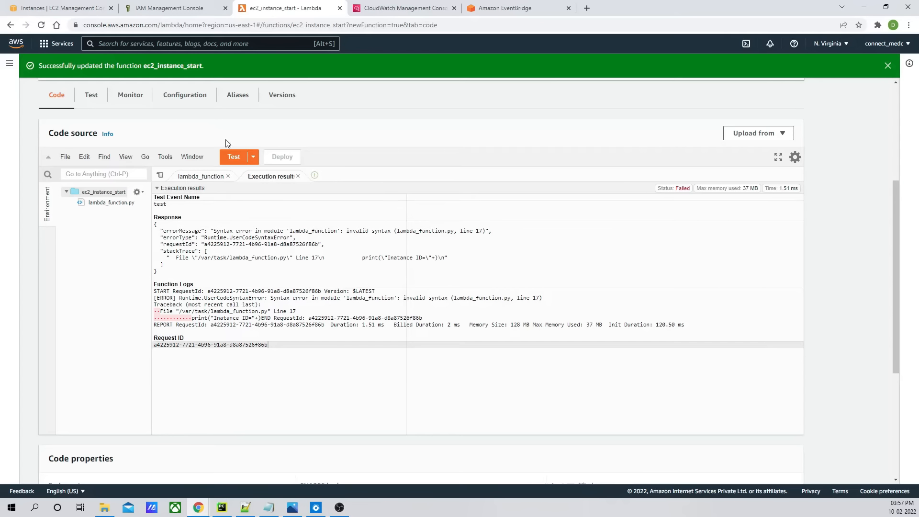
{"action": "left_click", "coordinate": [298, 177]}
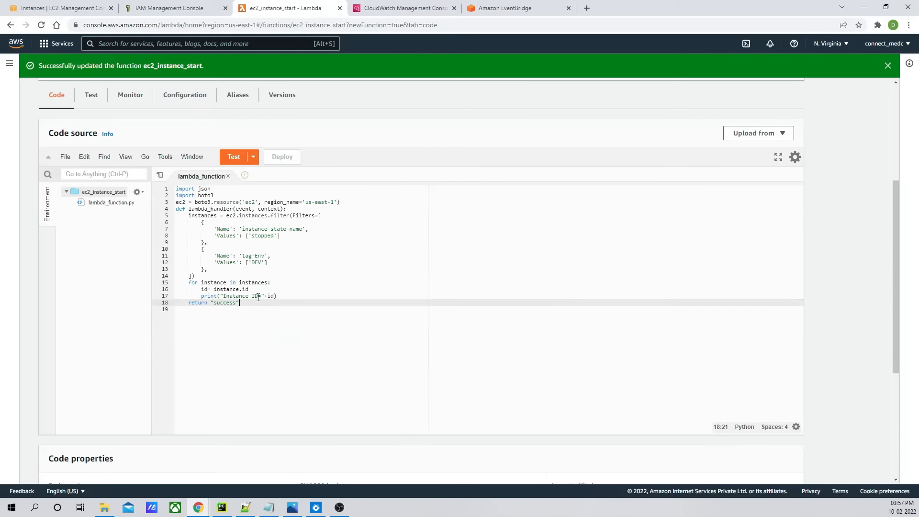
- Wrap id in str() inside the print statement and deploy the function
{"action": "left_click", "coordinate": [267, 296]}
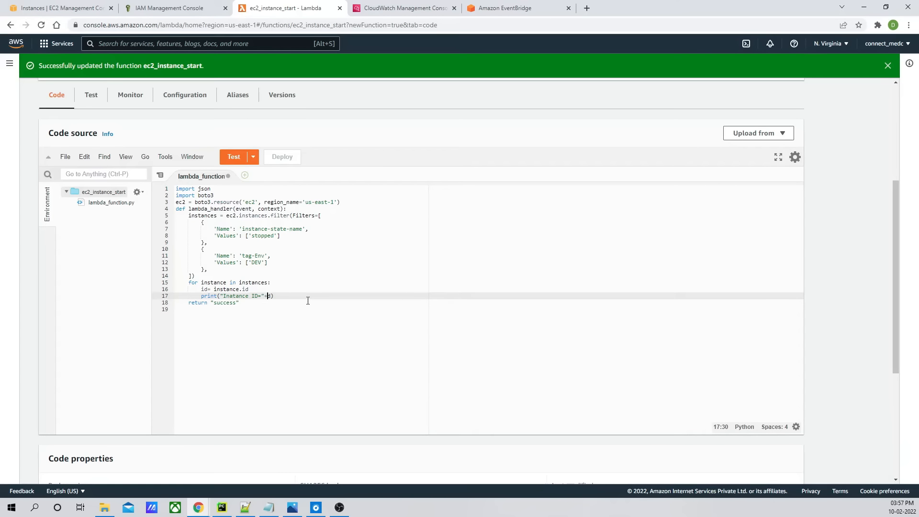
{"action": "key", "text": "Delete"}
{"action": "key", "text": "Delete"}
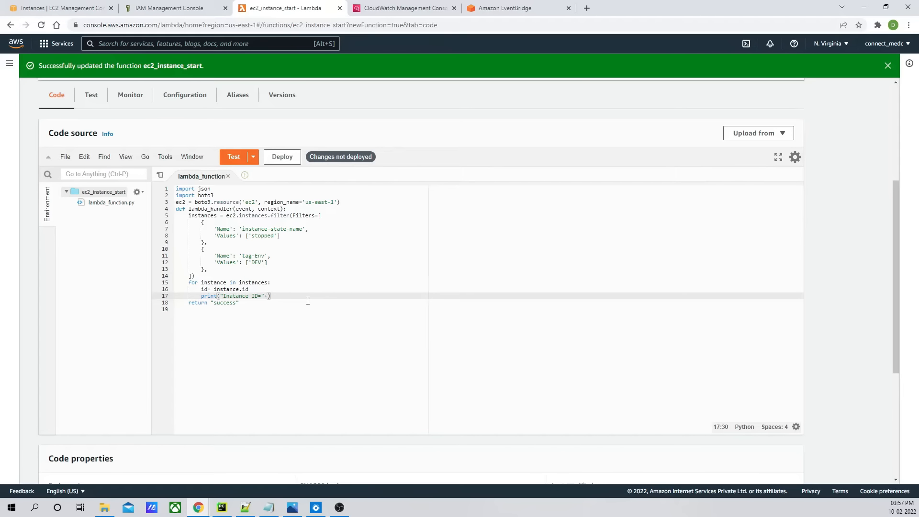
{"action": "type", "text": "str(id"}
{"action": "key", "text": "Left"}
{"action": "key", "text": "Left"}
{"action": "key", "text": "Left"}
{"action": "key", "text": "Left"}
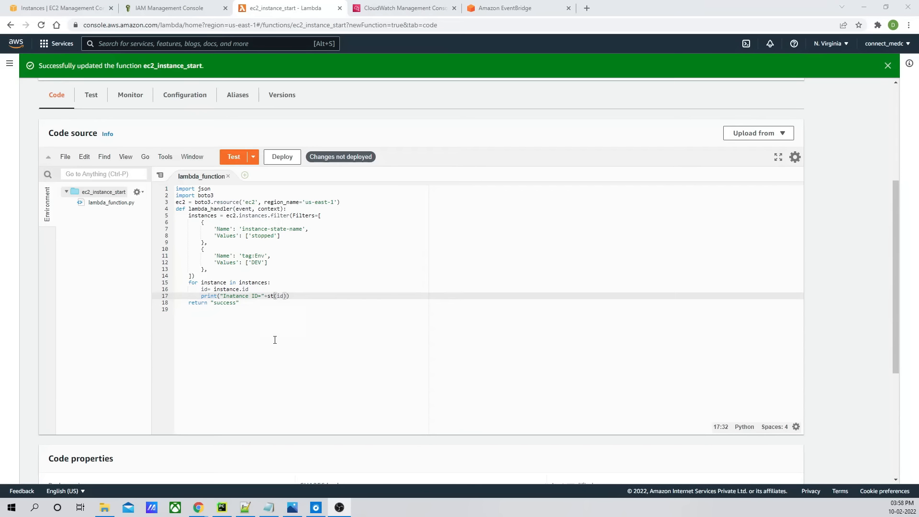
{"action": "left_click", "coordinate": [276, 297]}
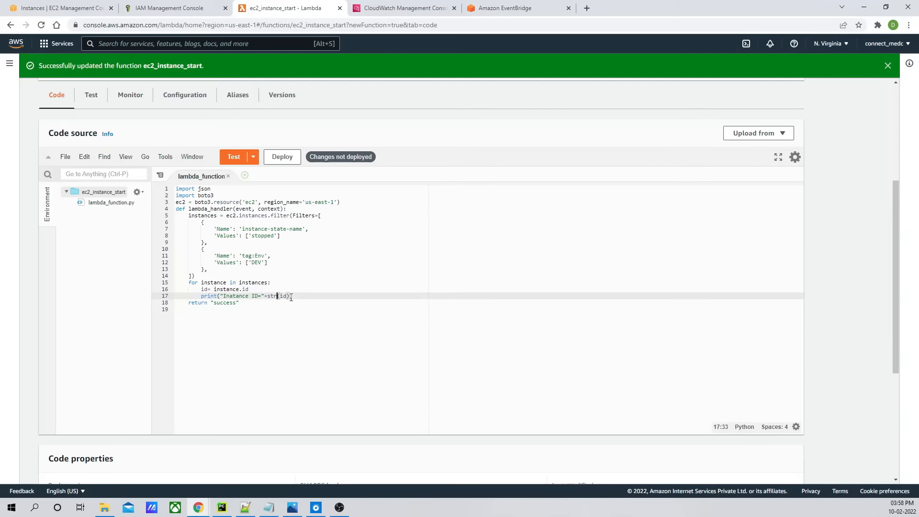
{"action": "left_click", "coordinate": [287, 296]}
{"action": "left_click", "coordinate": [288, 158]}
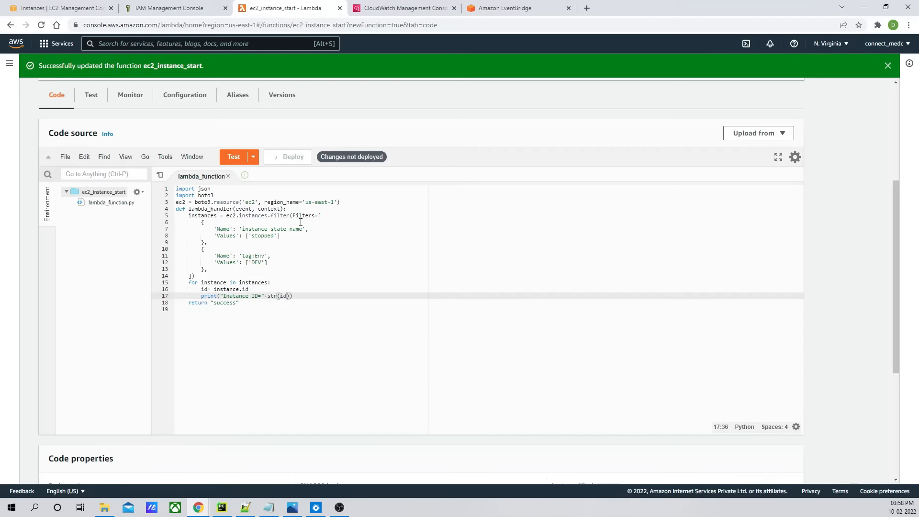
- Run the test again and select the printed instance ID line in the function logs
{"action": "left_click", "coordinate": [293, 296]}
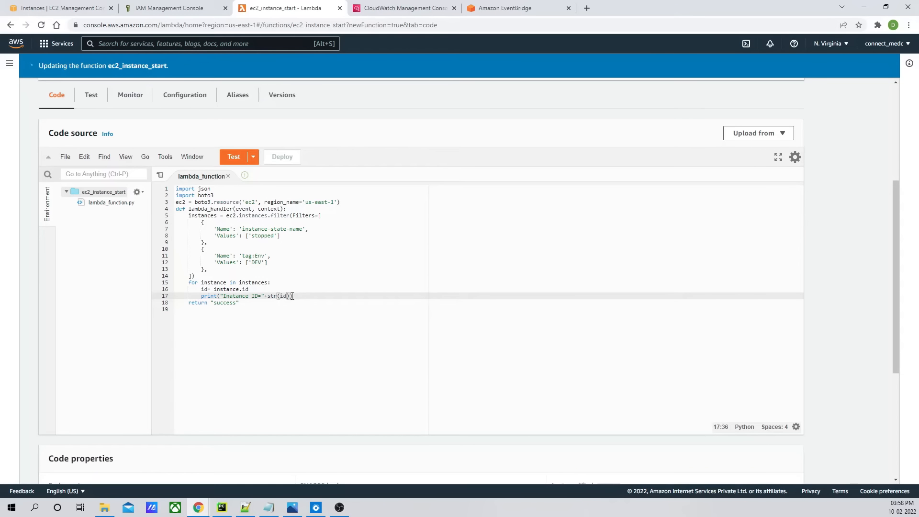
{"action": "left_click", "coordinate": [248, 156]}
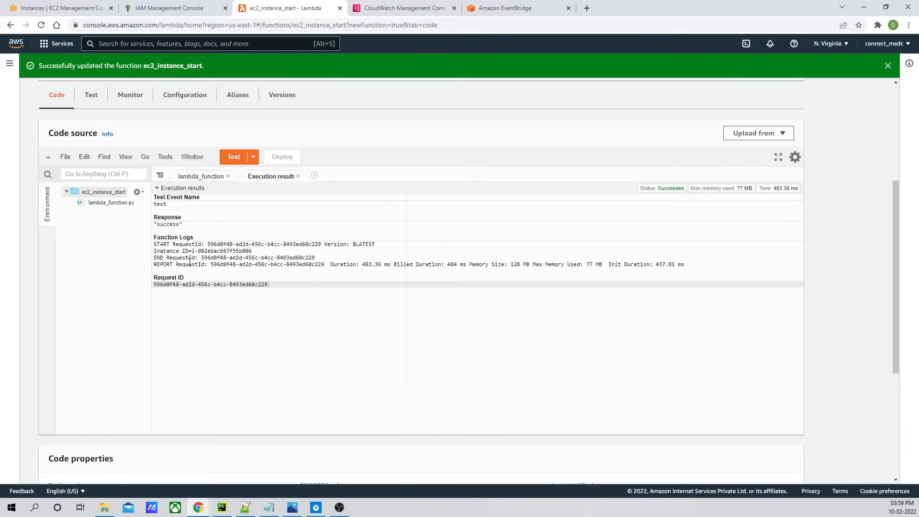
{"action": "left_click_drag", "start_coordinate": [251, 251], "coordinate": [154, 251]}
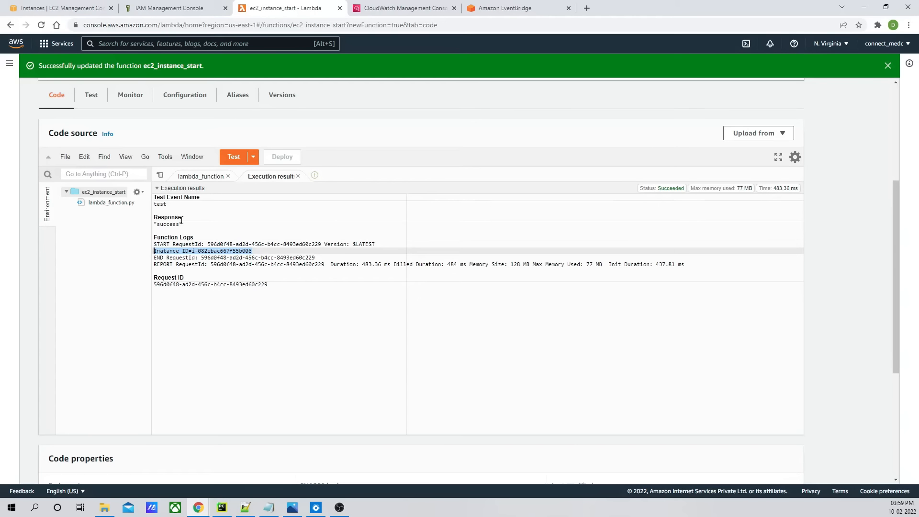
{"action": "left_click", "coordinate": [164, 258]}
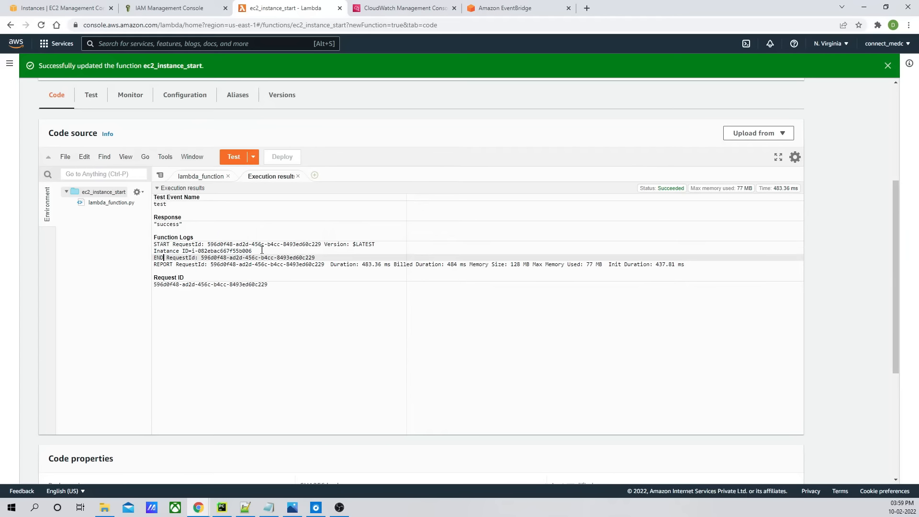
{"action": "left_click_drag", "start_coordinate": [252, 251], "coordinate": [154, 251]}
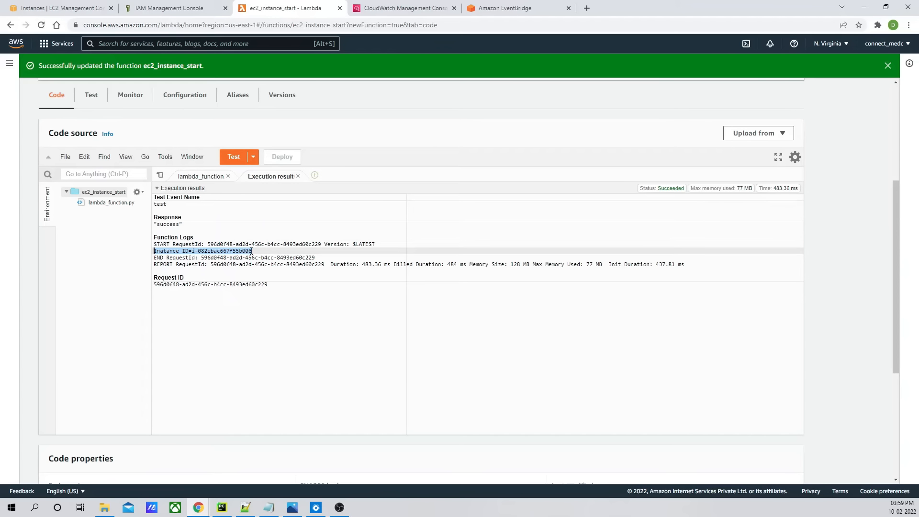
- Correct the print message to "Instance ID started=" followed by str(id)
{"action": "left_click", "coordinate": [297, 176]}
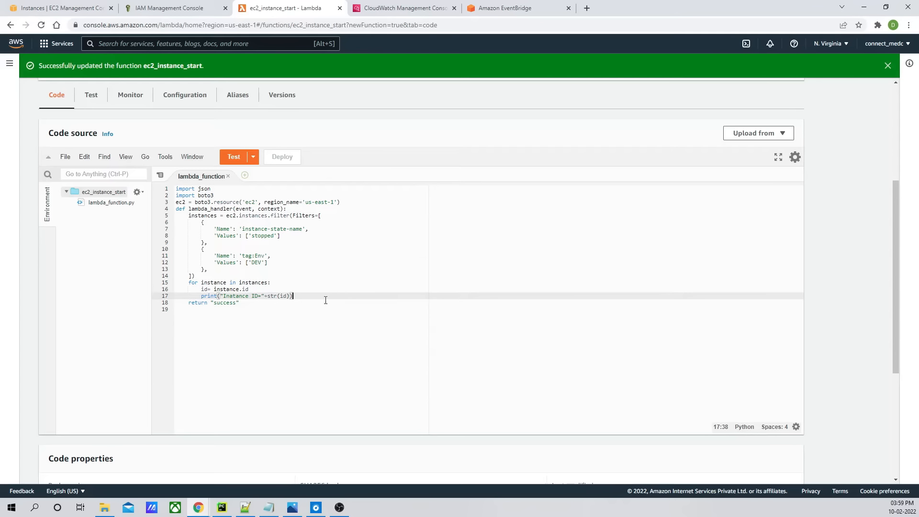
{"action": "left_click", "coordinate": [298, 290]}
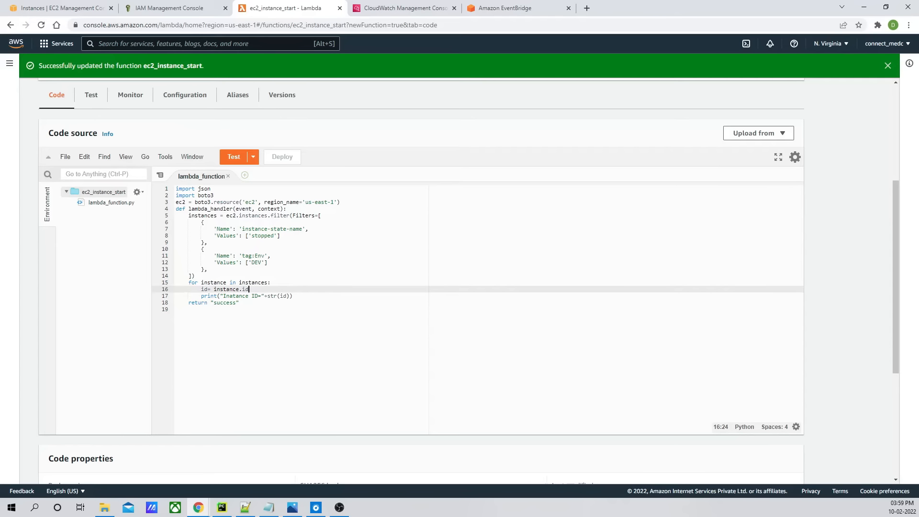
{"action": "key", "text": "alt+Tab"}
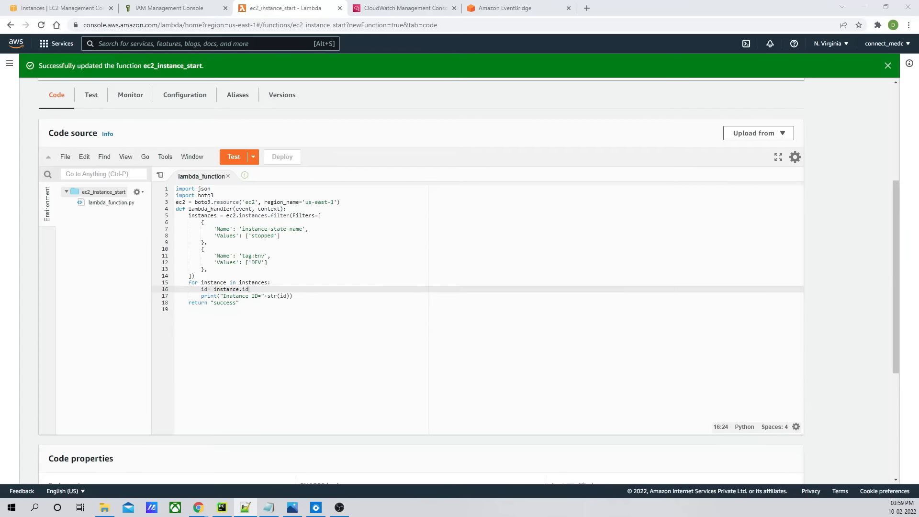
{"action": "key", "text": "alt+Tab"}
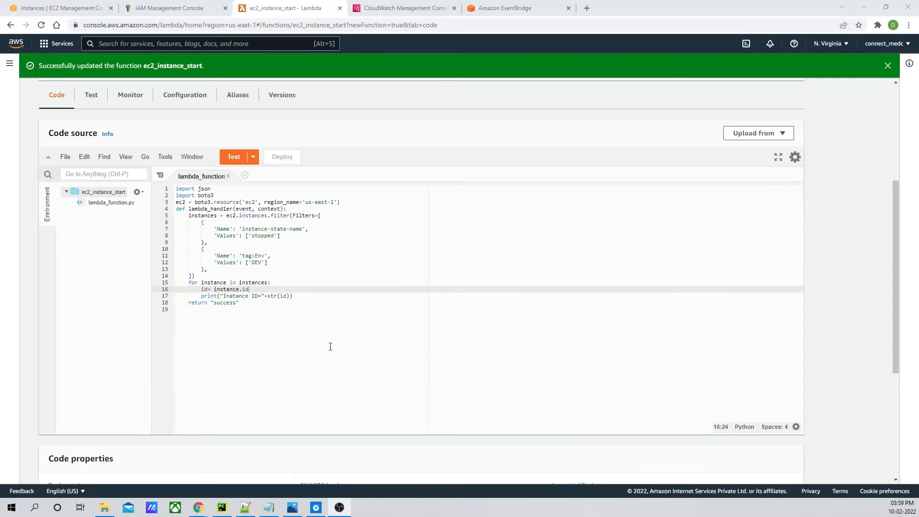
{"action": "left_click", "coordinate": [295, 297]}
{"action": "left_click", "coordinate": [234, 297]}
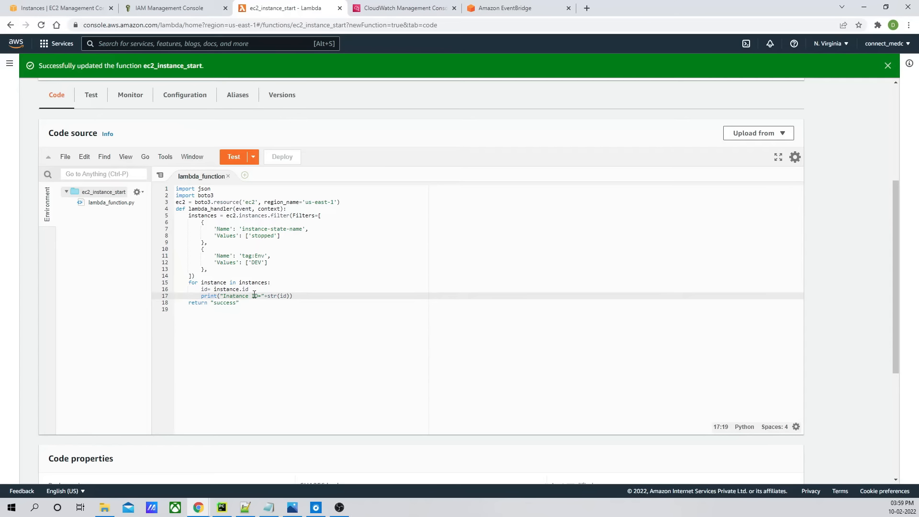
{"action": "key", "text": "BackSpace"}
{"action": "type", "text": "stance"}
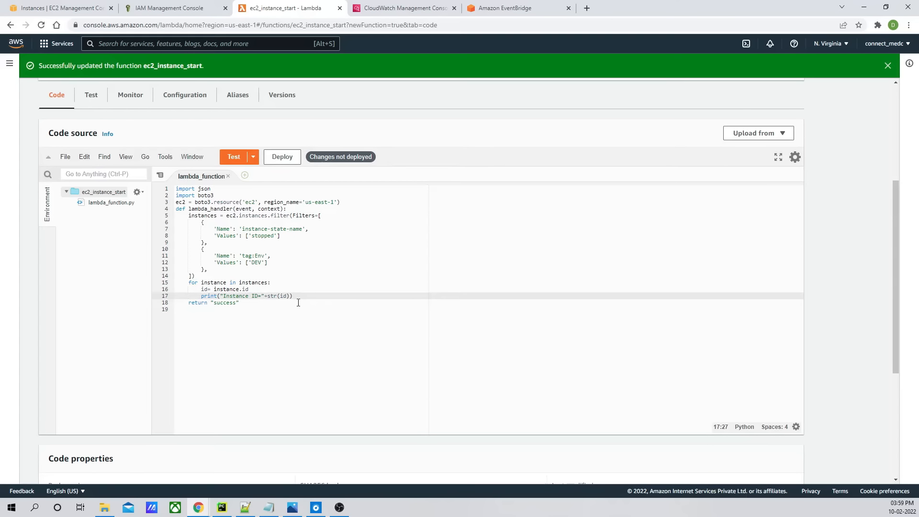
{"action": "type", "text": " ID "}
{"action": "type", "text": "stopped"}
{"action": "key", "text": "BackSpace"}
{"action": "key", "text": "BackSpace"}
{"action": "key", "text": "BackSpace"}
{"action": "key", "text": "BackSpace"}
{"action": "type", "text": "arted"}
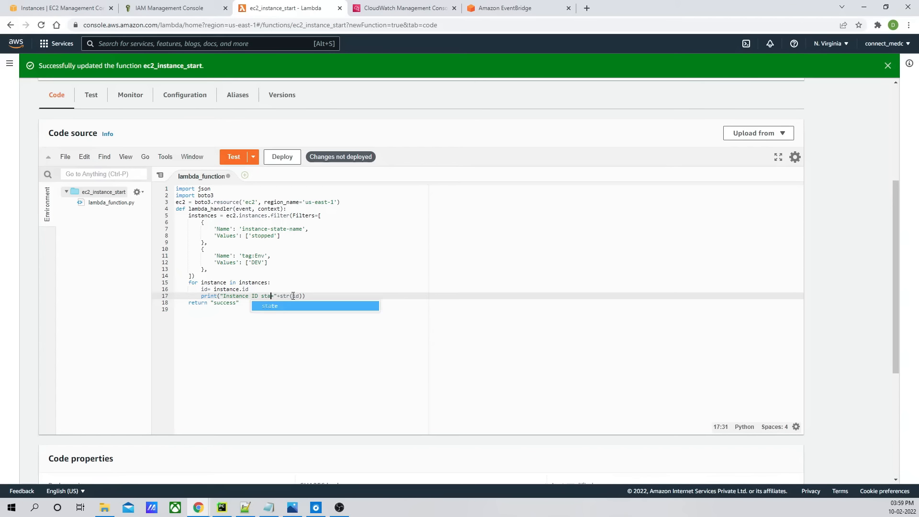
{"action": "left_click", "coordinate": [267, 290]}
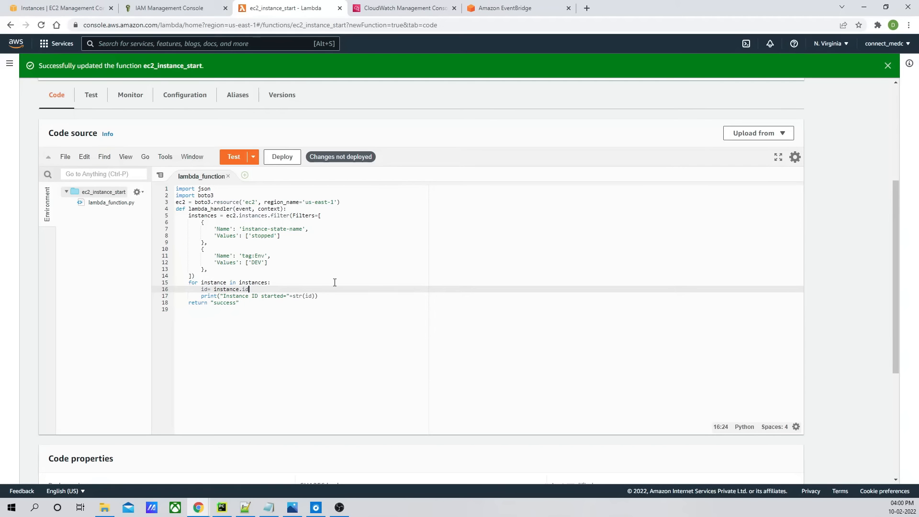
- Copy ec2.instances.filter onto a new line after the id assignment and close its parentheses
{"action": "left_click", "coordinate": [888, 67]}
{"action": "left_click", "coordinate": [228, 192]}
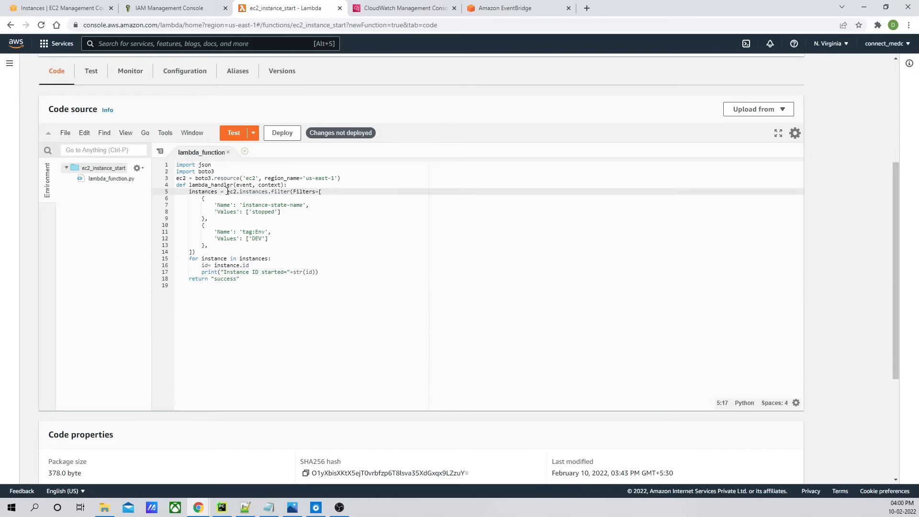
{"action": "left_click_drag", "start_coordinate": [228, 192], "coordinate": [293, 194]}
{"action": "key", "text": "ctrl+c"}
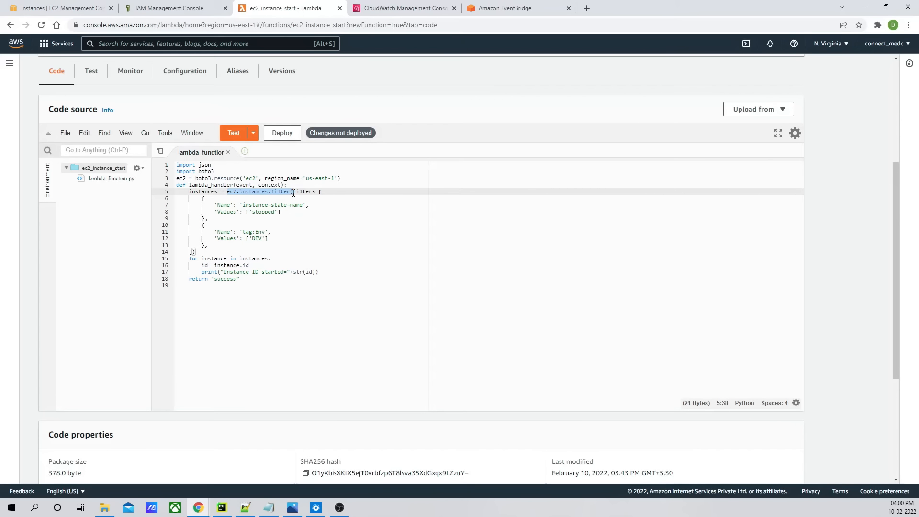
{"action": "left_click", "coordinate": [254, 266]}
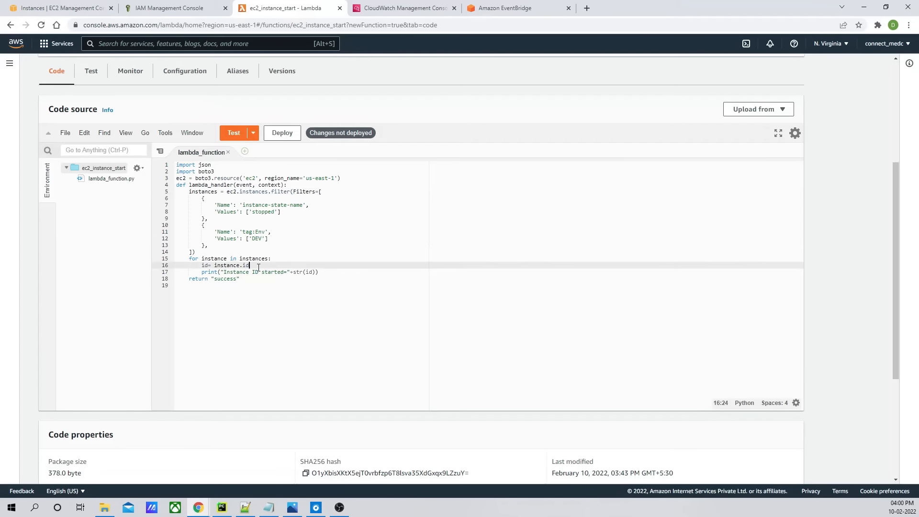
{"action": "key", "text": "Return"}
{"action": "key", "text": "ctrl+v"}
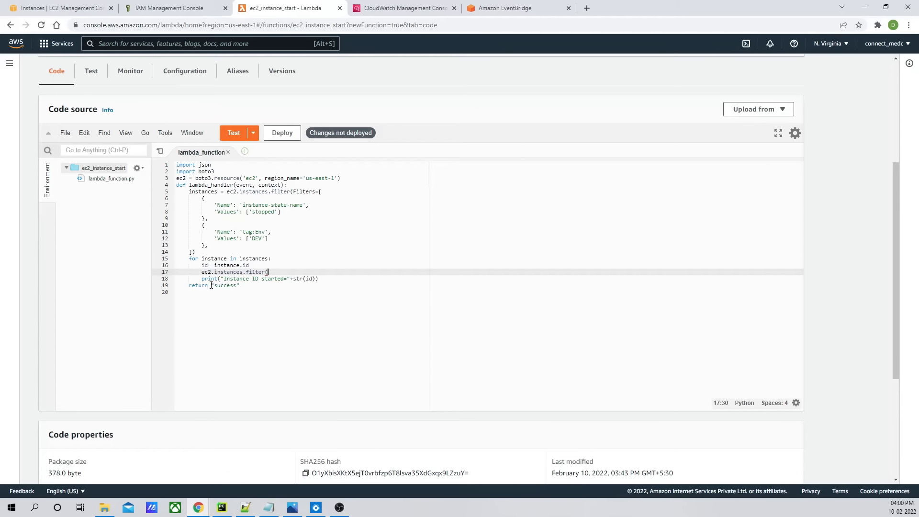
{"action": "type", "text": ")"}
{"action": "key", "text": "ctrl+s"}
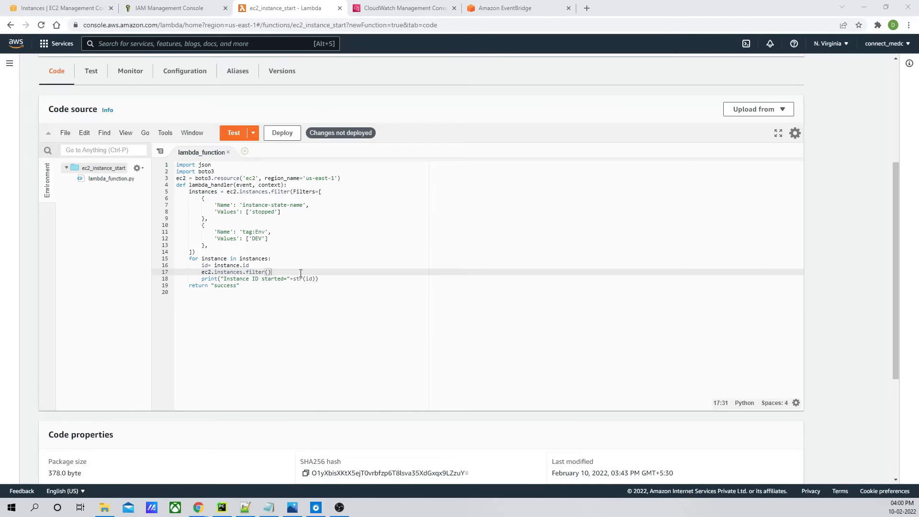
- Copy the InstanceIds parameter from the filter method's request syntax in the Boto3 documentation
{"action": "key", "text": "alt+Tab"}
{"action": "scroll", "coordinate": [453, 295], "scroll_direction": "up", "scroll_amount": 15}
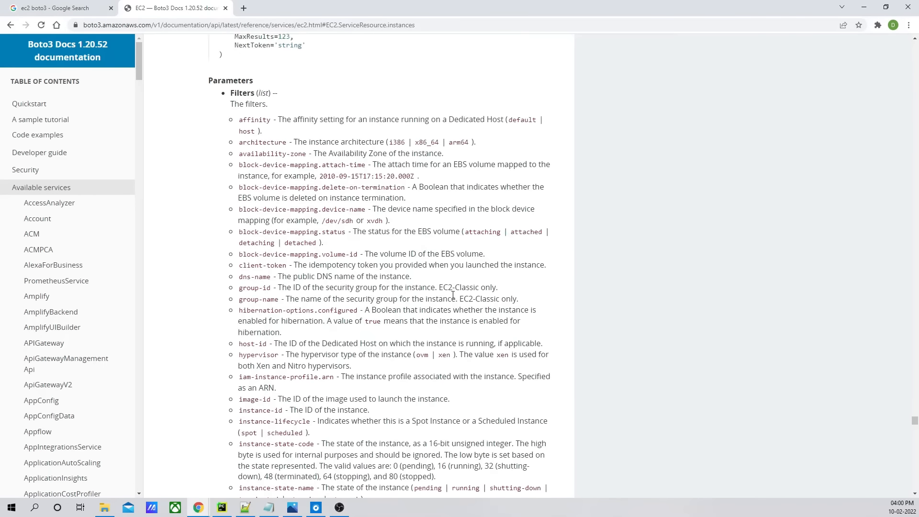
{"action": "scroll", "coordinate": [453, 296], "scroll_direction": "up", "scroll_amount": 7}
{"action": "double_click", "coordinate": [250, 268]}
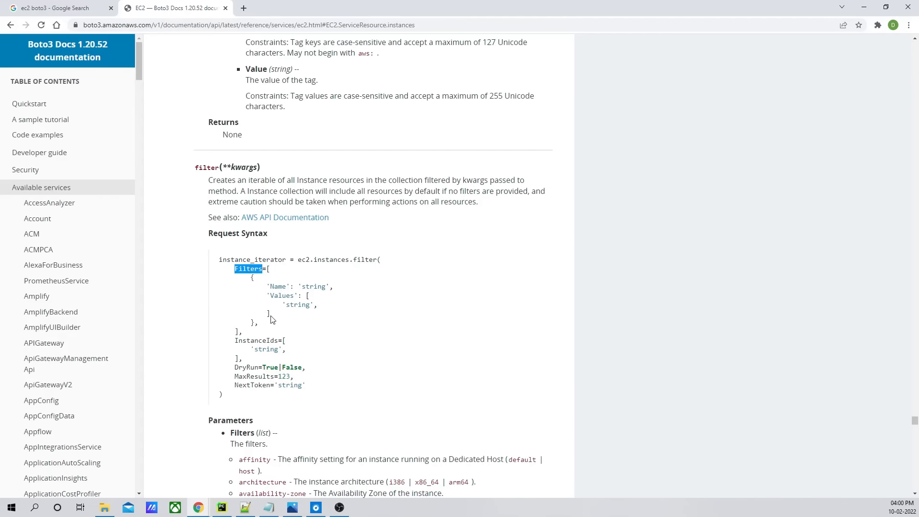
{"action": "left_click_drag", "start_coordinate": [236, 341], "coordinate": [260, 341]}
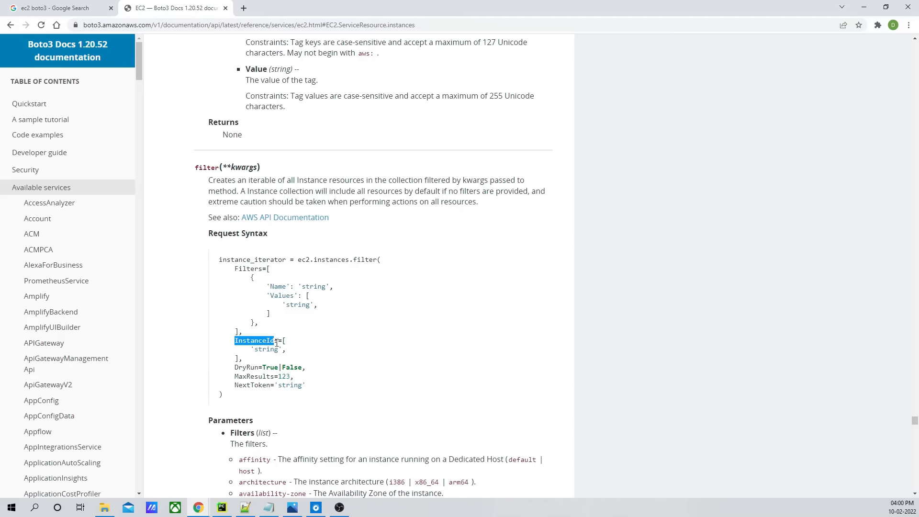
{"action": "left_click", "coordinate": [249, 344]}
{"action": "left_click_drag", "start_coordinate": [237, 344], "coordinate": [285, 341]}
{"action": "key", "text": "ctrl+c"}
{"action": "key", "text": "alt+Tab"}
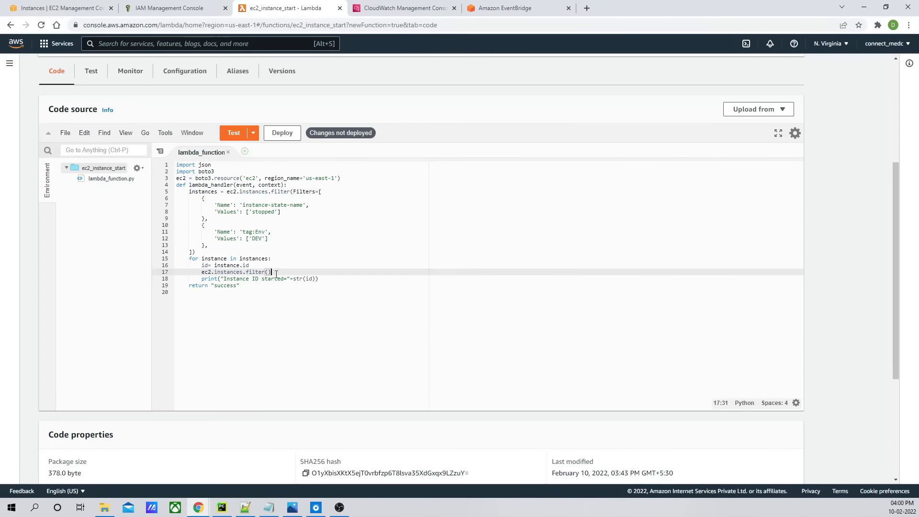
- Complete the line as ec2.instances.filter(InstanceIds=['id']).start and deploy the function
{"action": "key", "text": "ctrl+v"}
{"action": "type", "text": "]"}
{"action": "type", "text": "'"}
{"action": "key", "text": "ctrl+s"}
{"action": "type", "text": "id"}
{"action": "left_click", "coordinate": [332, 273]}
{"action": "type", "text": ".start"}
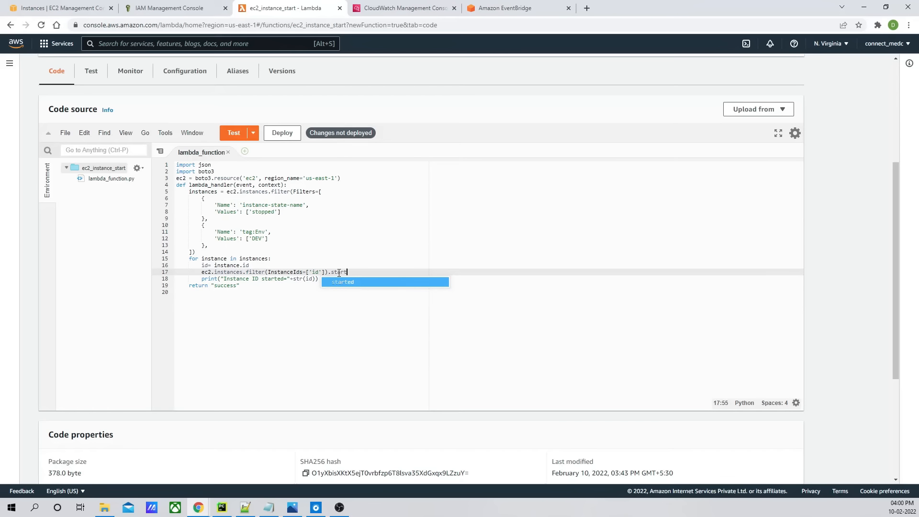
{"action": "left_click", "coordinate": [247, 287]}
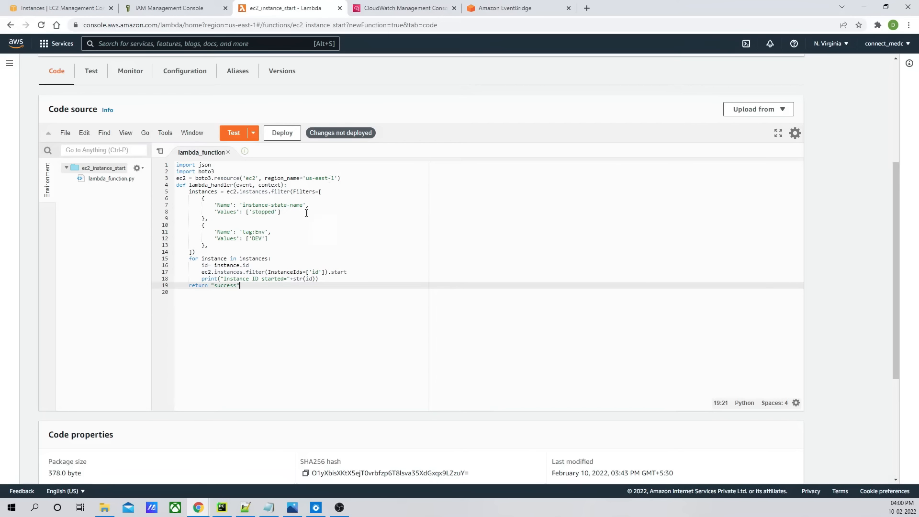
{"action": "left_click", "coordinate": [282, 133]}
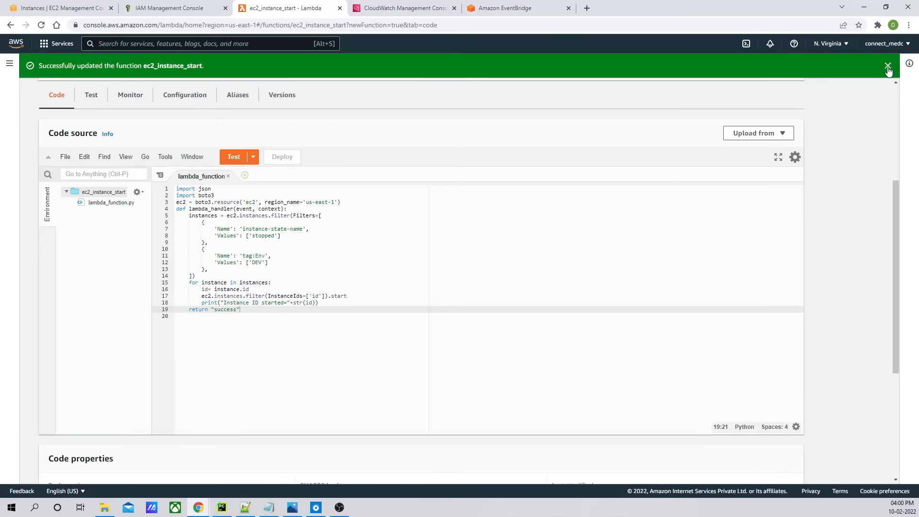
- Refresh the EC2 instances list to check the Linux DEV instance's state
{"action": "left_click", "coordinate": [889, 66]}
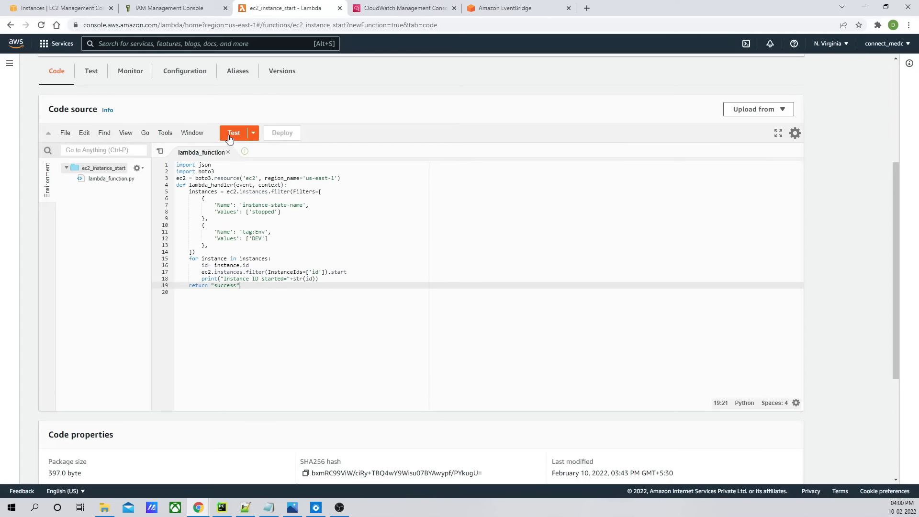
{"action": "left_click", "coordinate": [66, 8]}
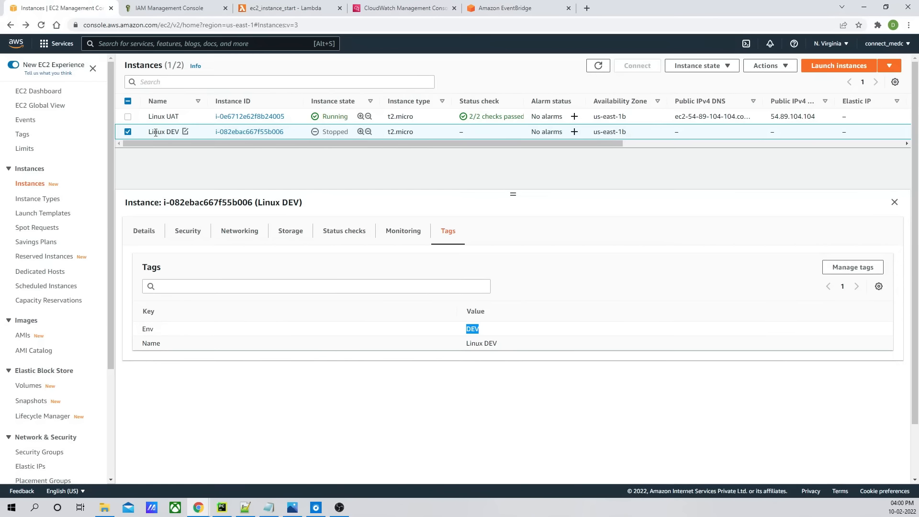
{"action": "left_click", "coordinate": [599, 66]}
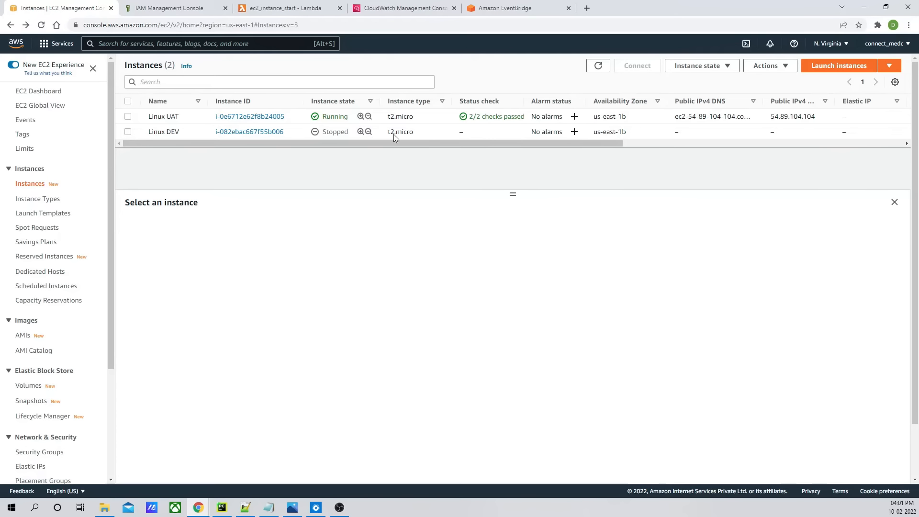
{"action": "left_click", "coordinate": [599, 66]}
- Test the ec2_instance_start function and close the execution result
{"action": "left_click", "coordinate": [287, 8]}
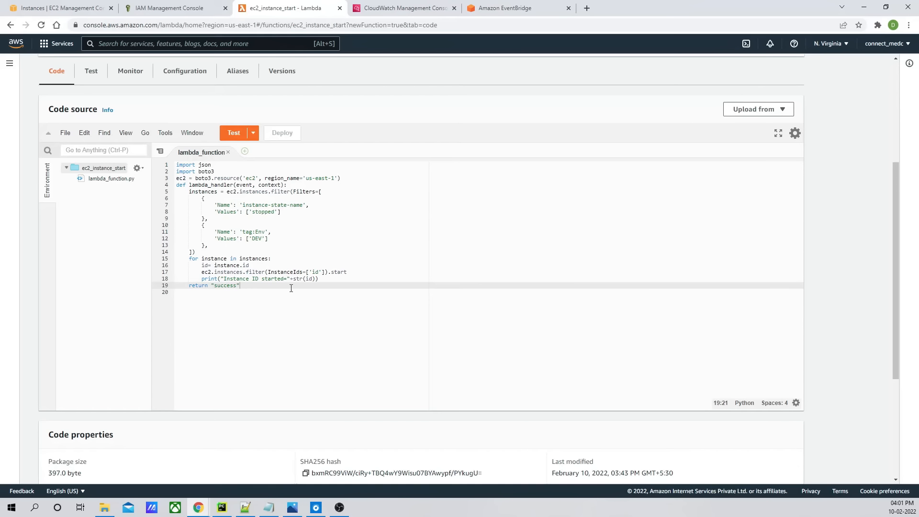
{"action": "left_click", "coordinate": [245, 507]}
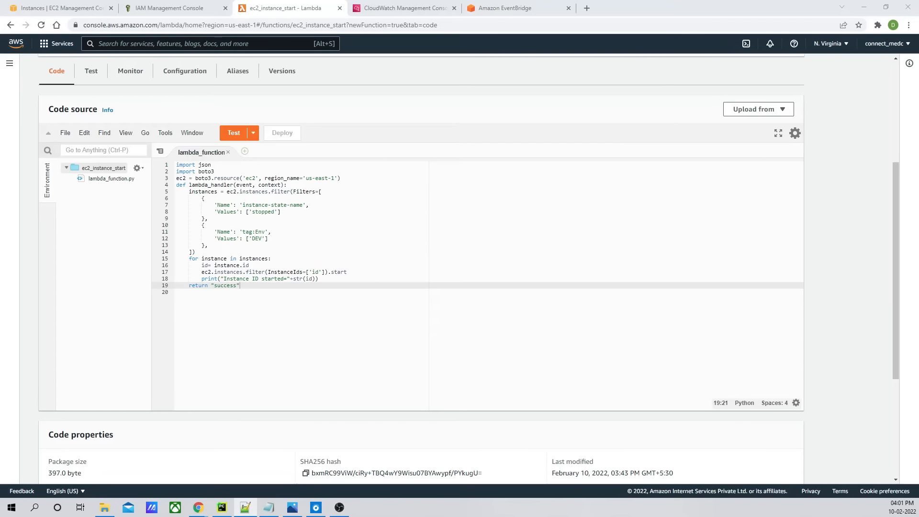
{"action": "left_click", "coordinate": [235, 134]}
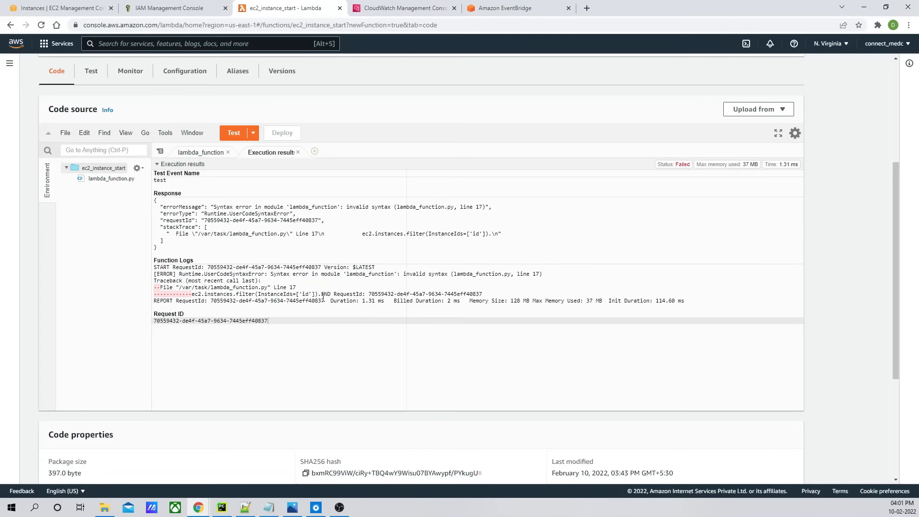
{"action": "left_click", "coordinate": [298, 152]}
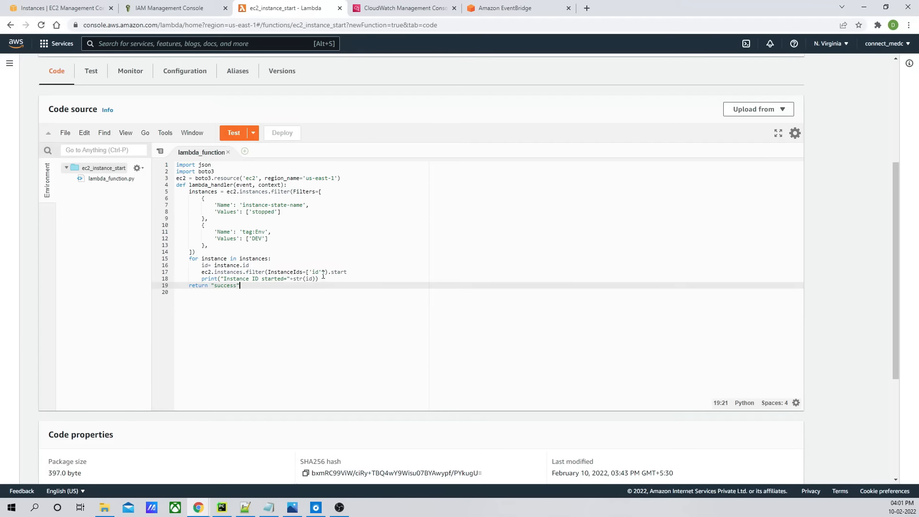
- Add parentheses after start to call the method, then deploy the function
{"action": "left_click", "coordinate": [359, 272]}
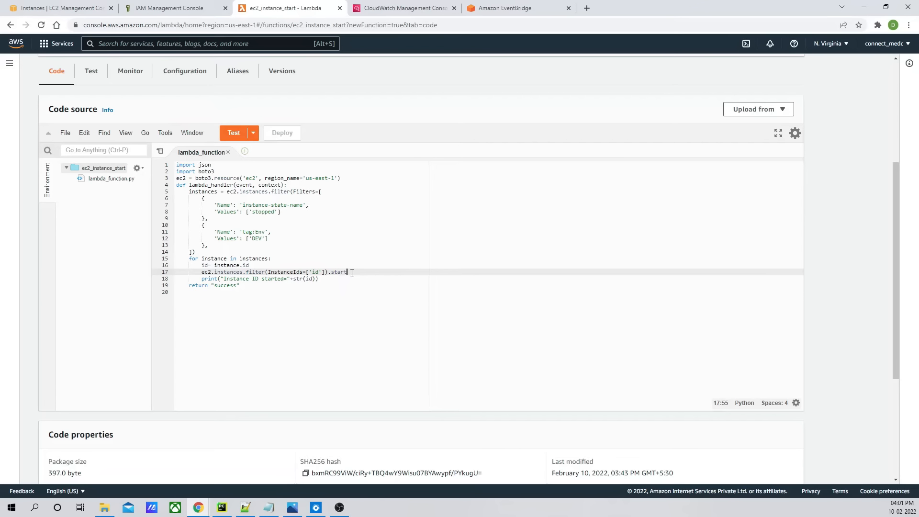
{"action": "type", "text": "()"}
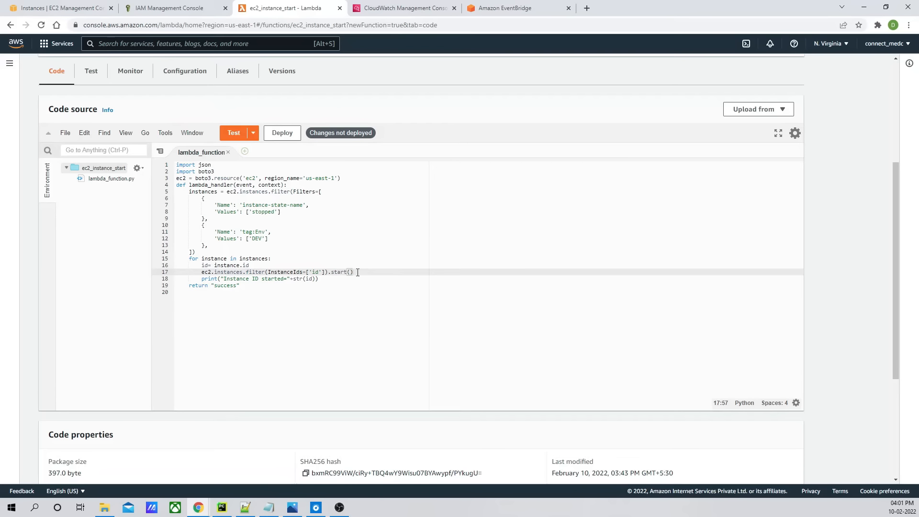
{"action": "left_click", "coordinate": [281, 132]}
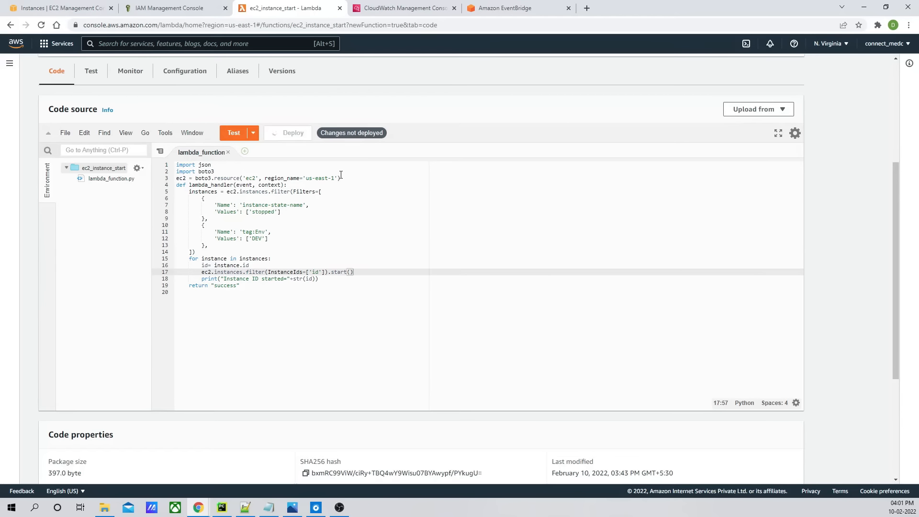
- Test the function, change the InstanceIds value to [id] without quotes, and deploy again
{"action": "left_click", "coordinate": [235, 133]}
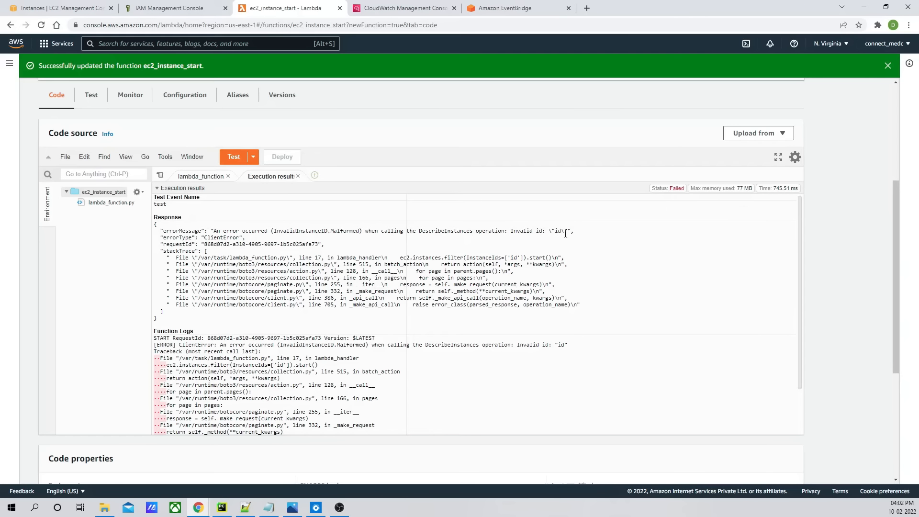
{"action": "left_click", "coordinate": [297, 176]}
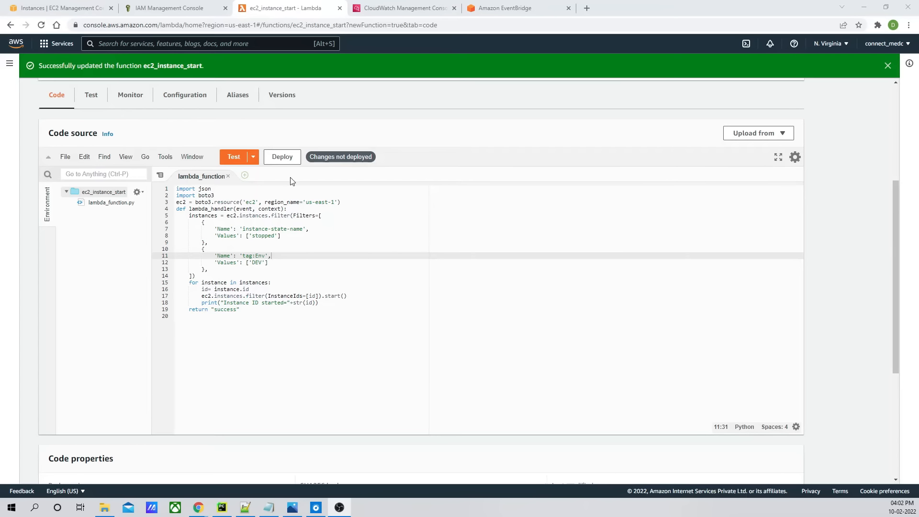
{"action": "left_click", "coordinate": [282, 156]}
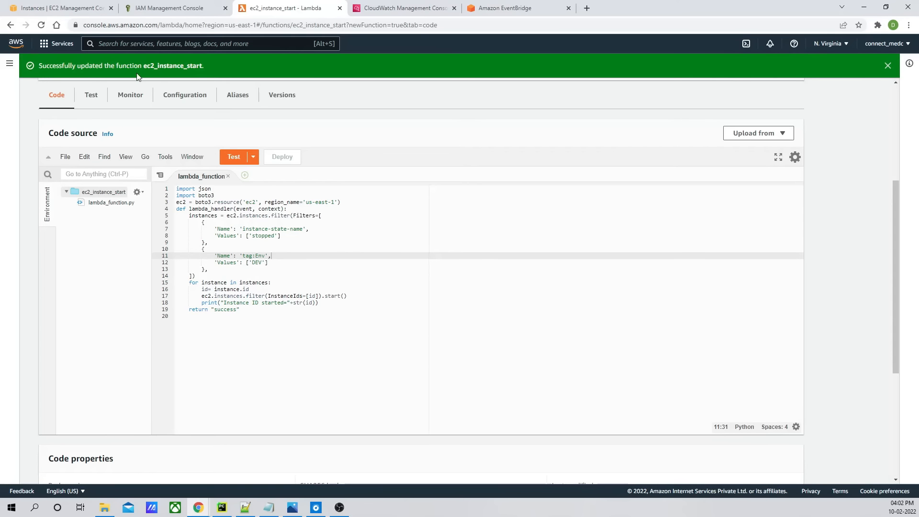
- Test the function again and select the started instance ID line in the function logs
{"action": "left_click", "coordinate": [235, 161]}
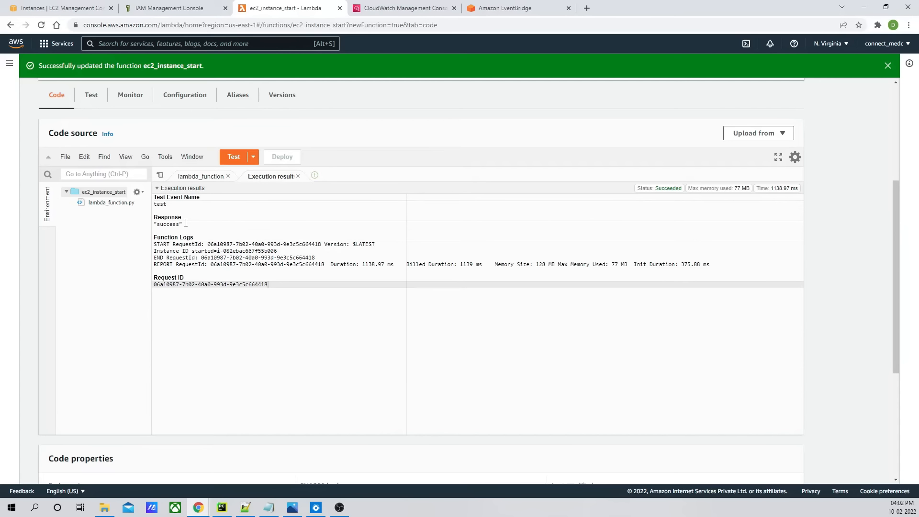
{"action": "left_click_drag", "start_coordinate": [186, 223], "coordinate": [159, 204]}
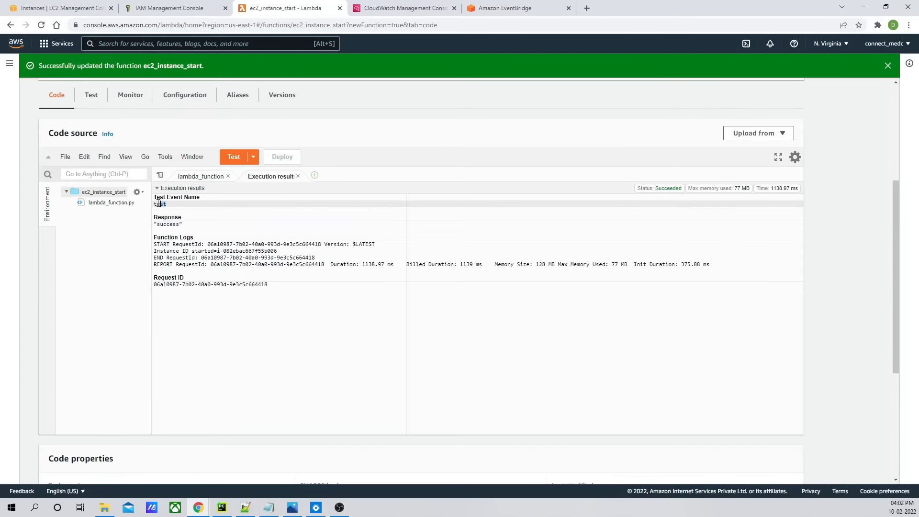
{"action": "left_click", "coordinate": [225, 238]}
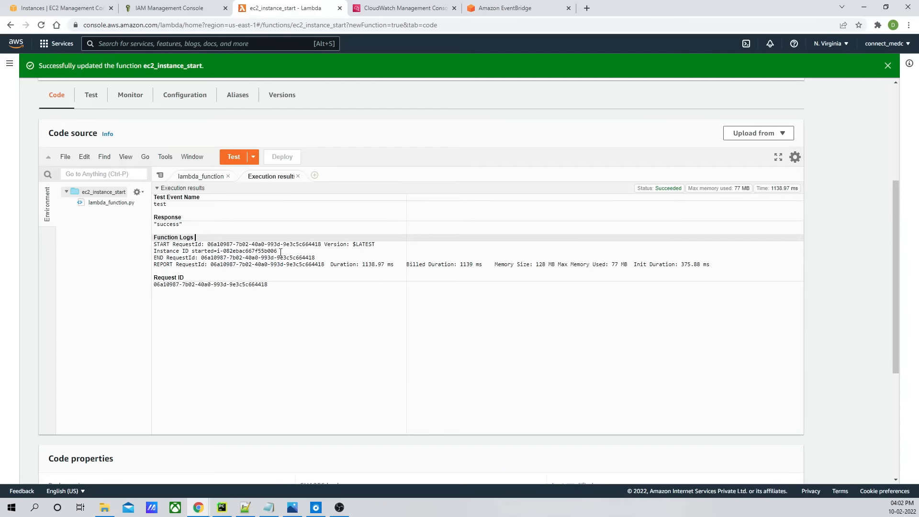
{"action": "left_click_drag", "start_coordinate": [280, 252], "coordinate": [153, 252]}
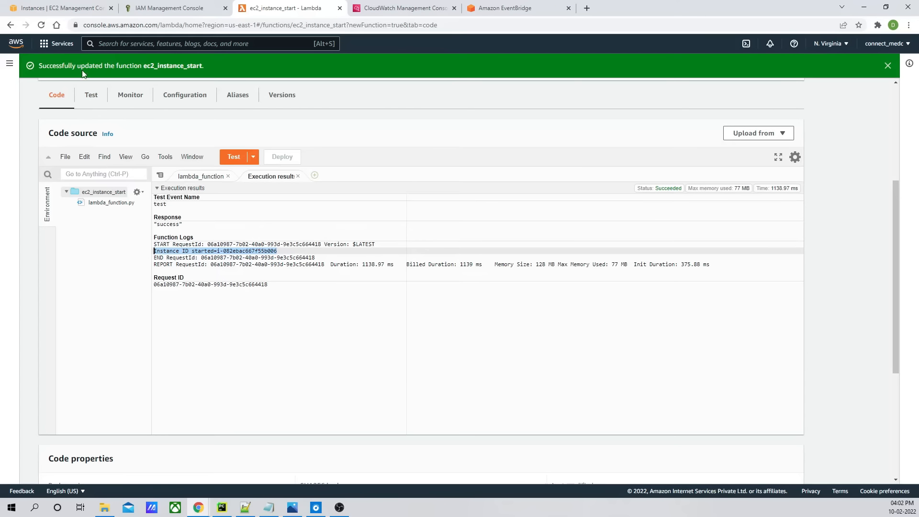
- Refresh the EC2 instances list to verify the Linux DEV instance is starting
{"action": "left_click", "coordinate": [67, 9]}
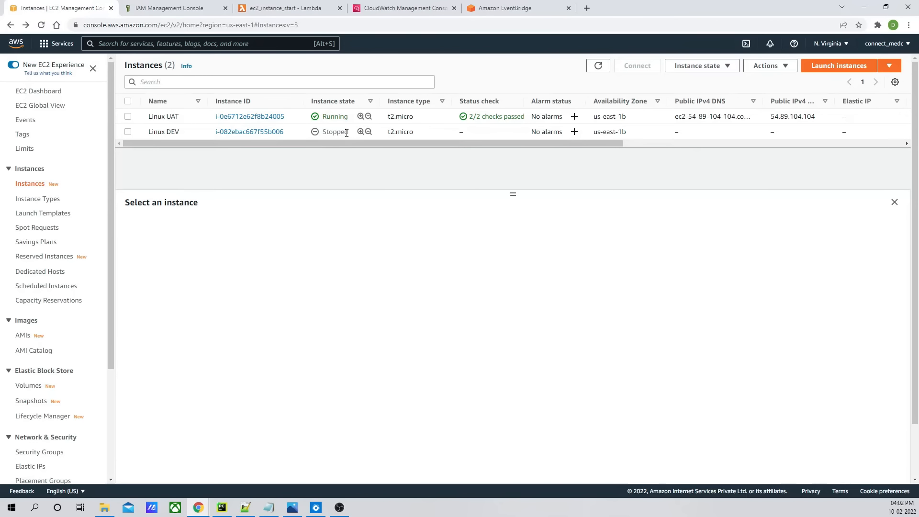
{"action": "left_click", "coordinate": [600, 68]}
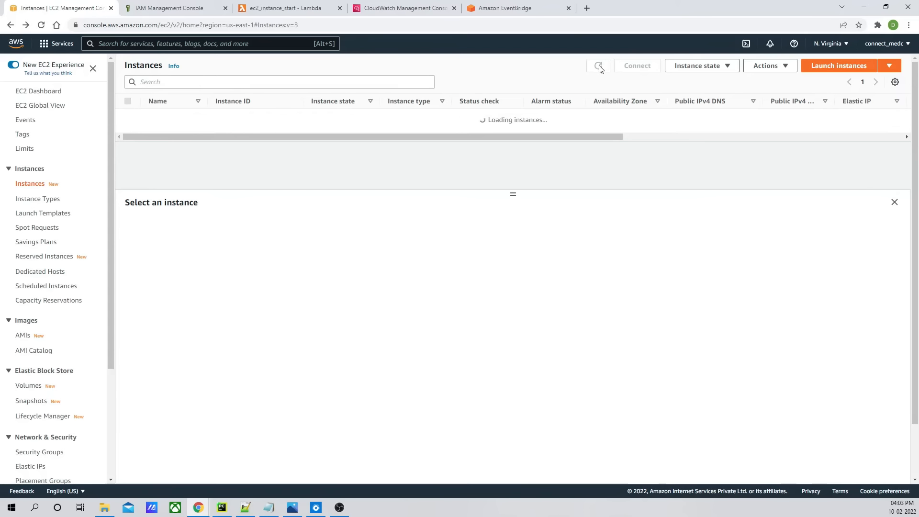
{"action": "left_click", "coordinate": [601, 70]}
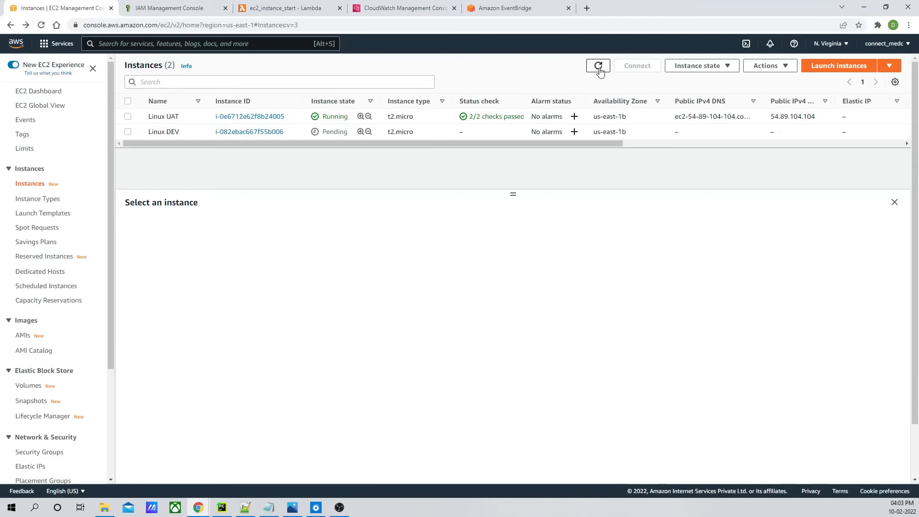
{"action": "left_click", "coordinate": [600, 69]}
{"action": "left_click", "coordinate": [598, 66]}
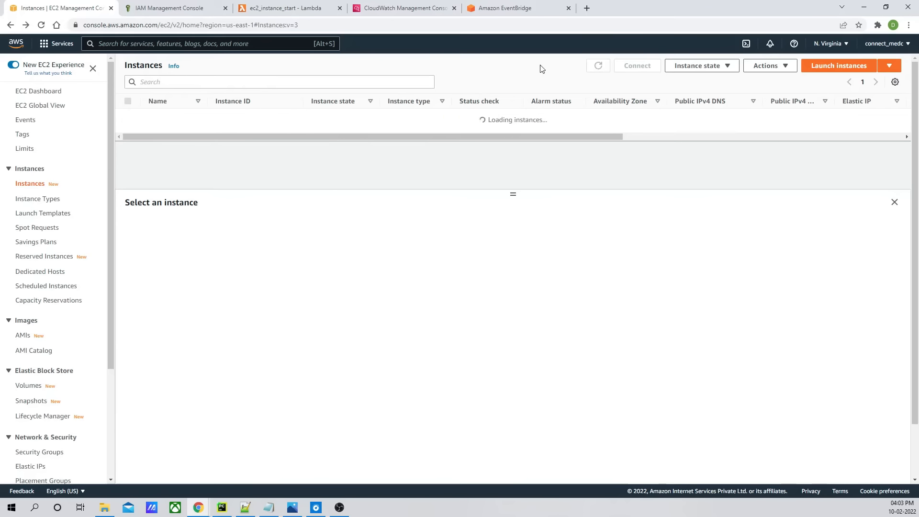
- Review the ec2_instance_start function code in the Lambda editor
{"action": "left_click", "coordinate": [201, 11]}
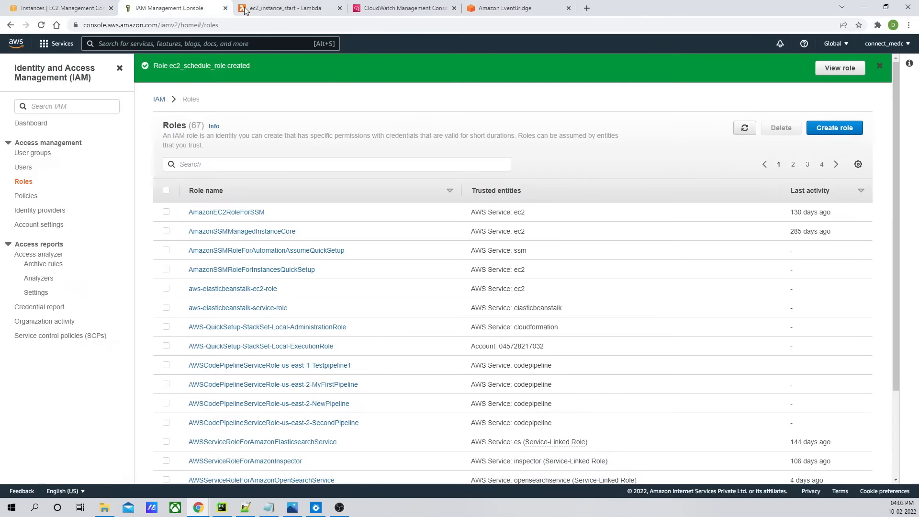
{"action": "left_click", "coordinate": [245, 11]}
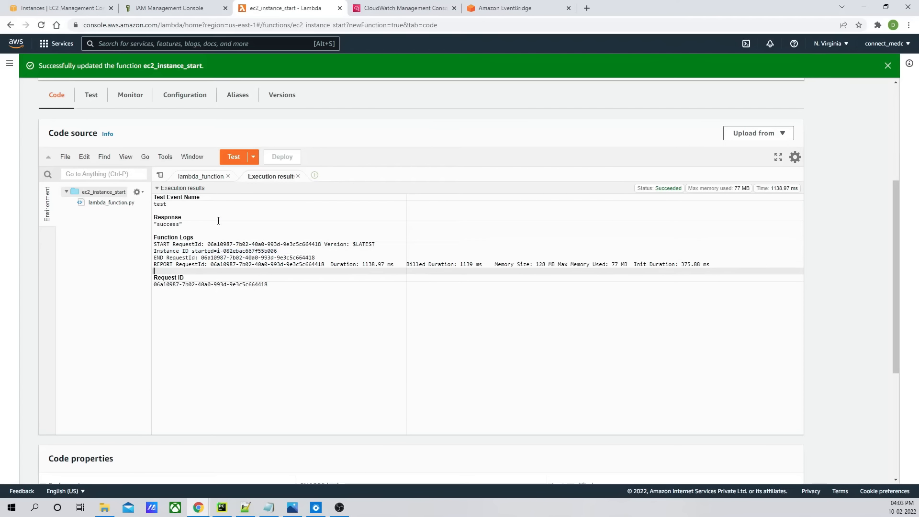
{"action": "left_click", "coordinate": [298, 176]}
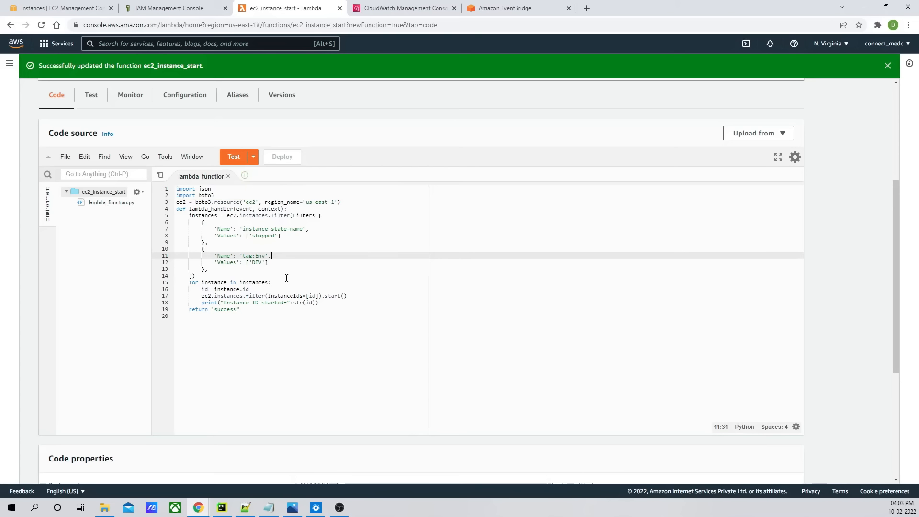
{"action": "left_click", "coordinate": [273, 296]}
{"action": "left_click", "coordinate": [273, 309]}
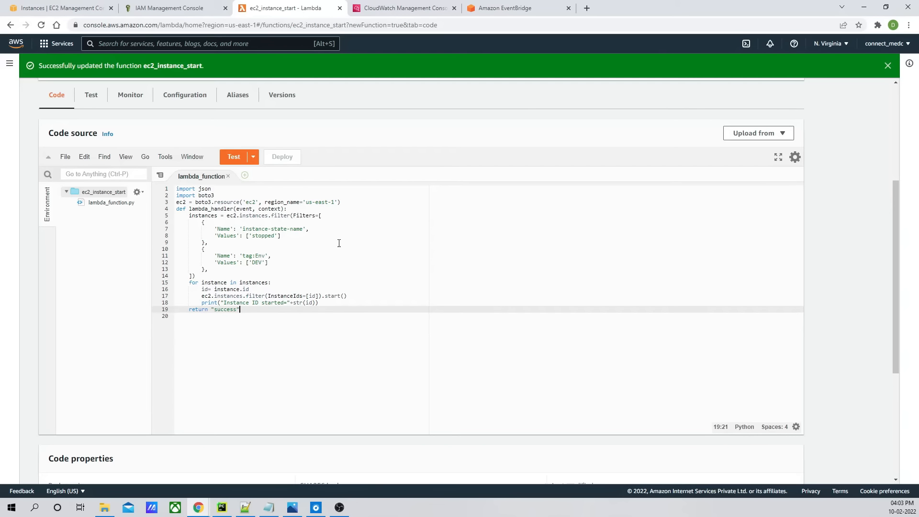
{"action": "scroll", "coordinate": [431, 263], "scroll_direction": "up", "scroll_amount": 5}
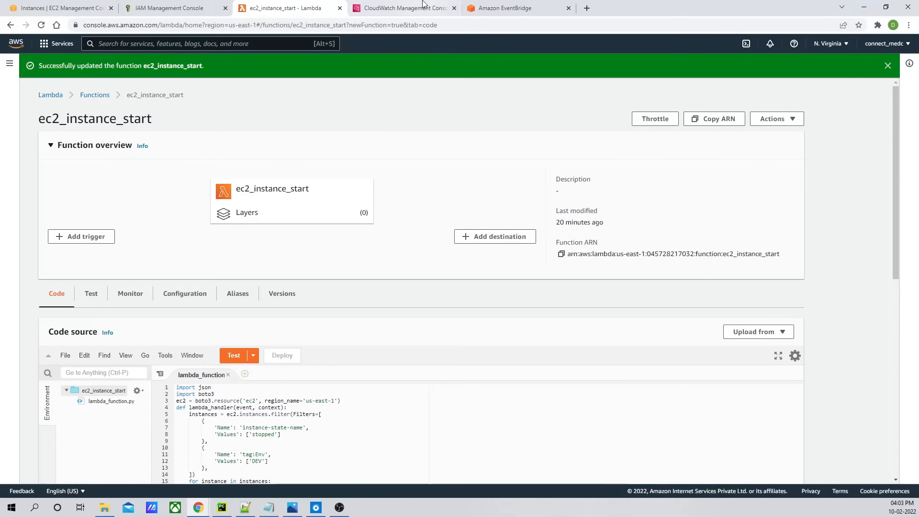
- Open the ec2_stopped_instances rule in EventBridge and start editing it
{"action": "left_click", "coordinate": [505, 8]}
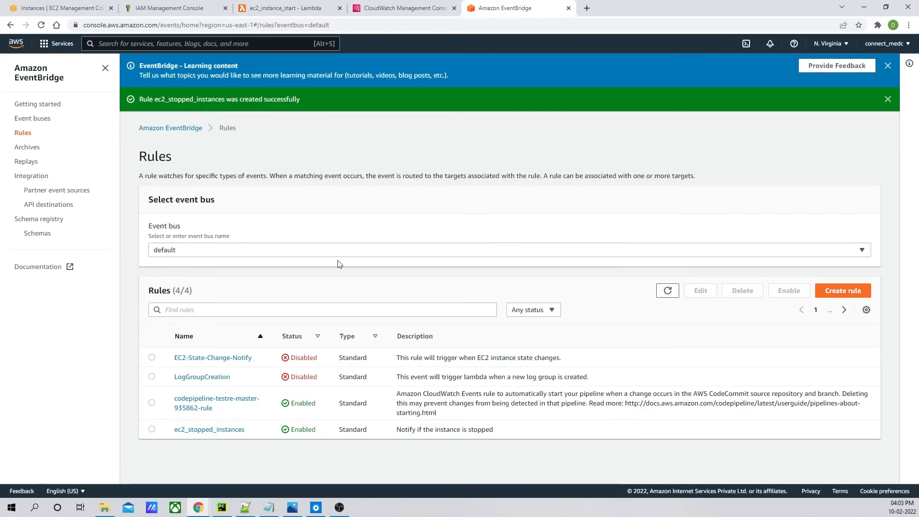
{"action": "left_click", "coordinate": [196, 434]}
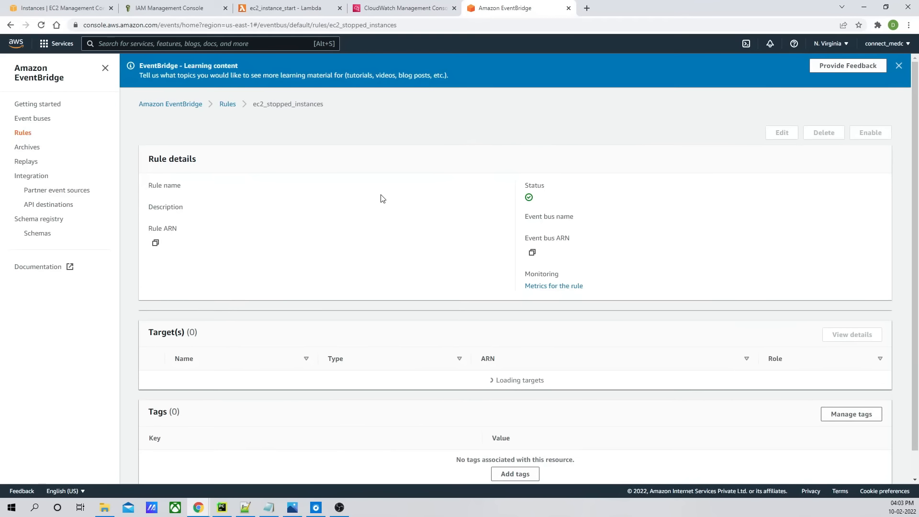
{"action": "scroll", "coordinate": [704, 240], "scroll_direction": "down", "scroll_amount": 3}
{"action": "scroll", "coordinate": [758, 160], "scroll_direction": "up", "scroll_amount": 3}
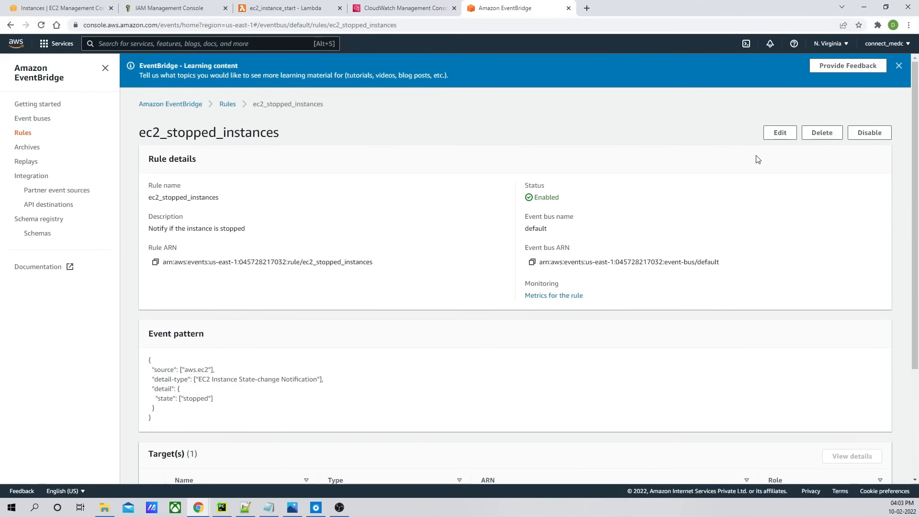
{"action": "left_click", "coordinate": [779, 133]}
- Examine the rule's Schedule option and the Test event pattern section of its pattern definition
{"action": "scroll", "coordinate": [365, 254], "scroll_direction": "down", "scroll_amount": 5}
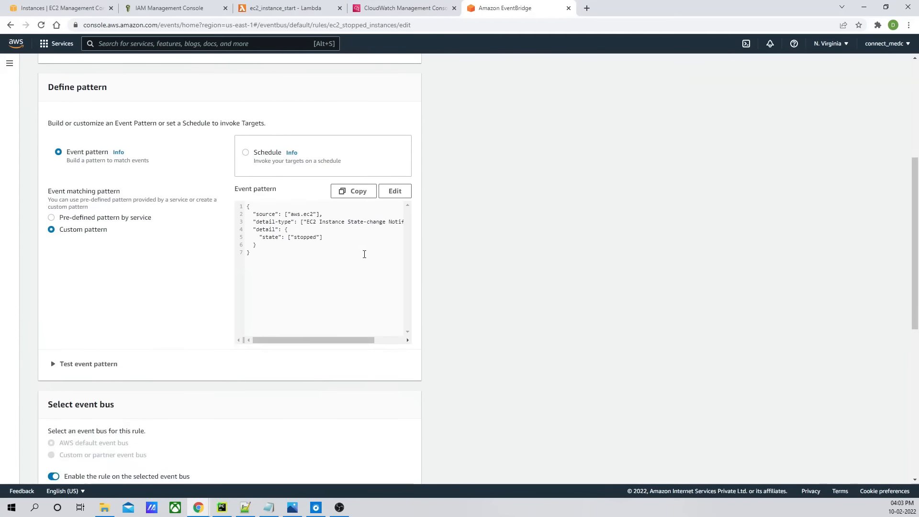
{"action": "scroll", "coordinate": [218, 228], "scroll_direction": "down", "scroll_amount": 1}
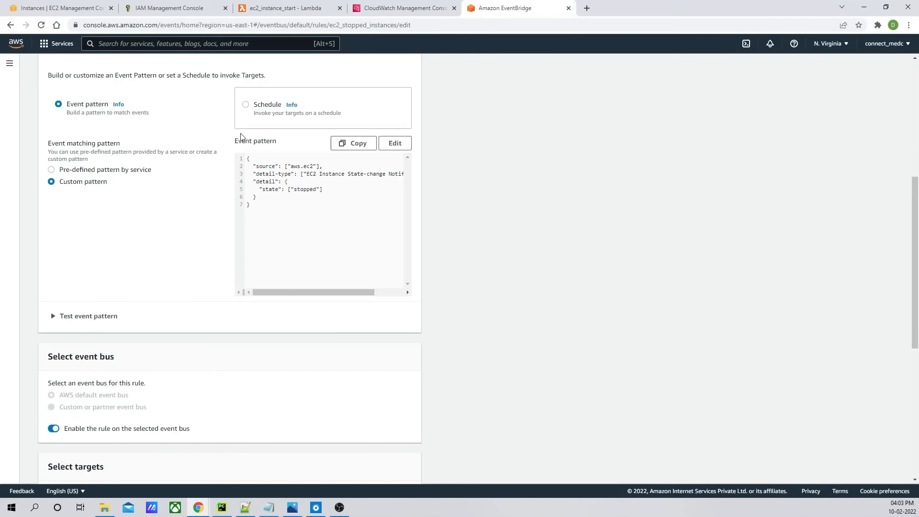
{"action": "left_click", "coordinate": [250, 107]}
{"action": "scroll", "coordinate": [217, 175], "scroll_direction": "up", "scroll_amount": 2}
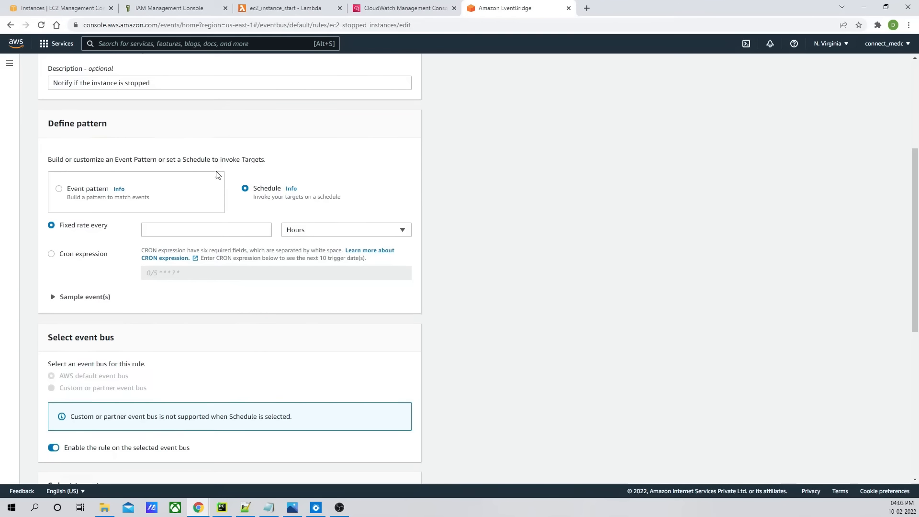
{"action": "scroll", "coordinate": [201, 230], "scroll_direction": "down", "scroll_amount": 3}
{"action": "scroll", "coordinate": [143, 239], "scroll_direction": "up", "scroll_amount": 4}
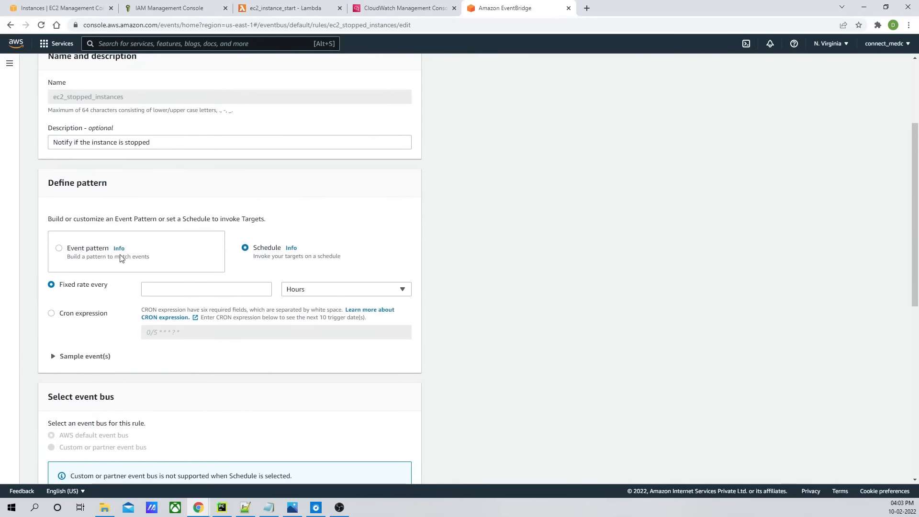
{"action": "left_click", "coordinate": [59, 250]}
{"action": "scroll", "coordinate": [182, 240], "scroll_direction": "down", "scroll_amount": 4}
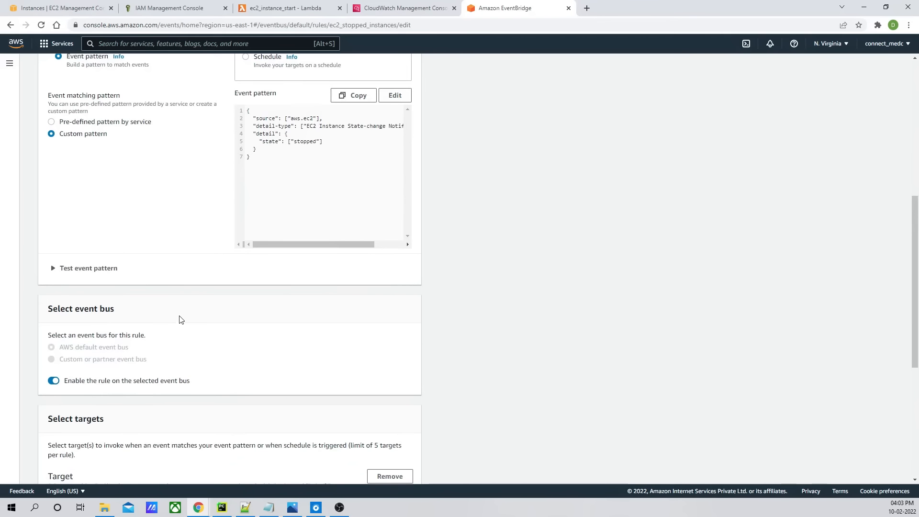
{"action": "left_click", "coordinate": [91, 268]}
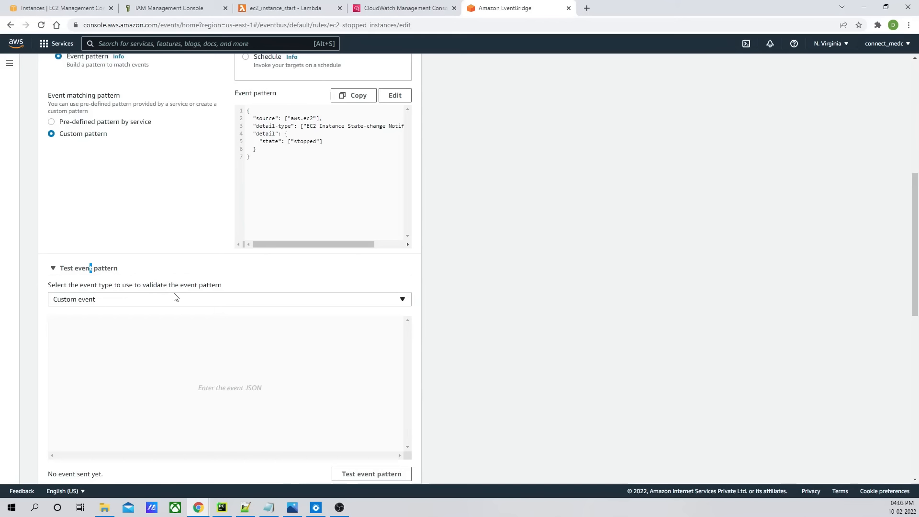
- Switch the ec2_stopped_instances rule's pattern type from Event pattern to Schedule
{"action": "left_click", "coordinate": [56, 269]}
{"action": "scroll", "coordinate": [283, 254], "scroll_direction": "up", "scroll_amount": 4}
{"action": "left_click", "coordinate": [252, 253]}
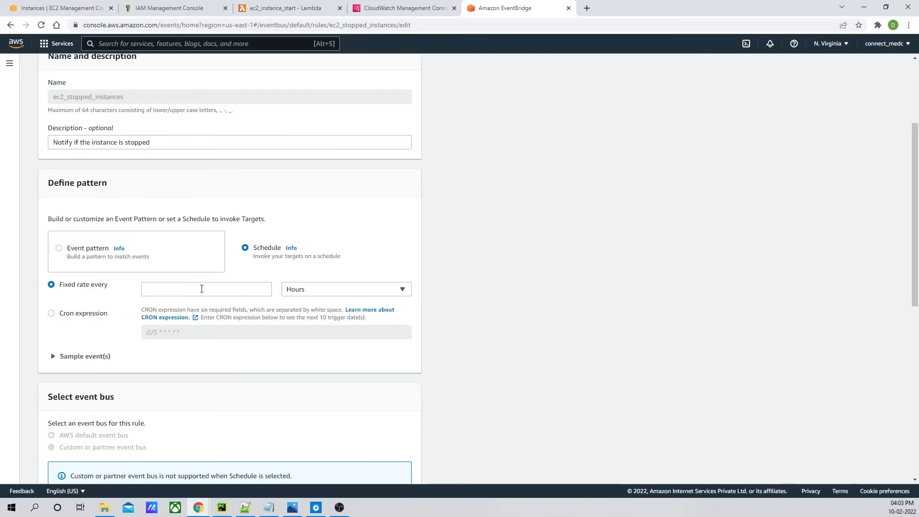
- Open the CRON expression documentation and study the cron field syntax, wildcards and example schedules
{"action": "left_click", "coordinate": [170, 318]}
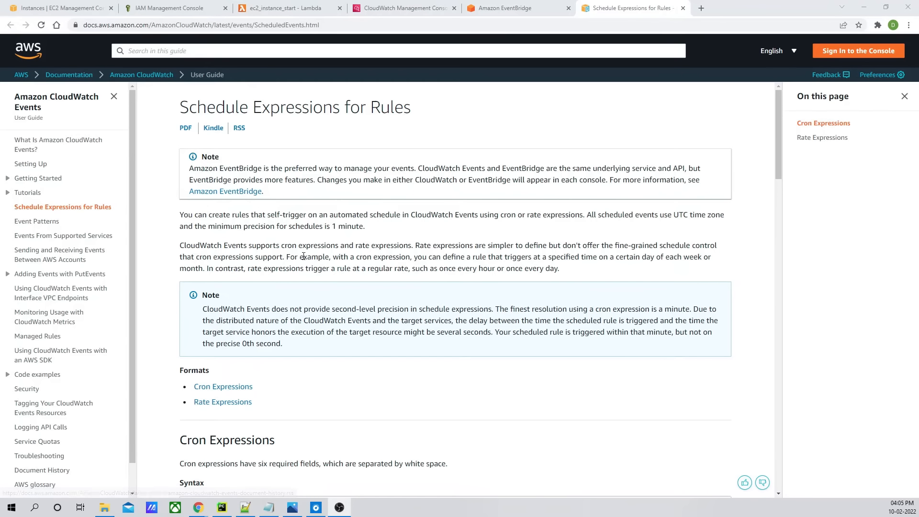
{"action": "scroll", "coordinate": [306, 255], "scroll_direction": "down", "scroll_amount": 3}
{"action": "scroll", "coordinate": [307, 255], "scroll_direction": "down", "scroll_amount": 4}
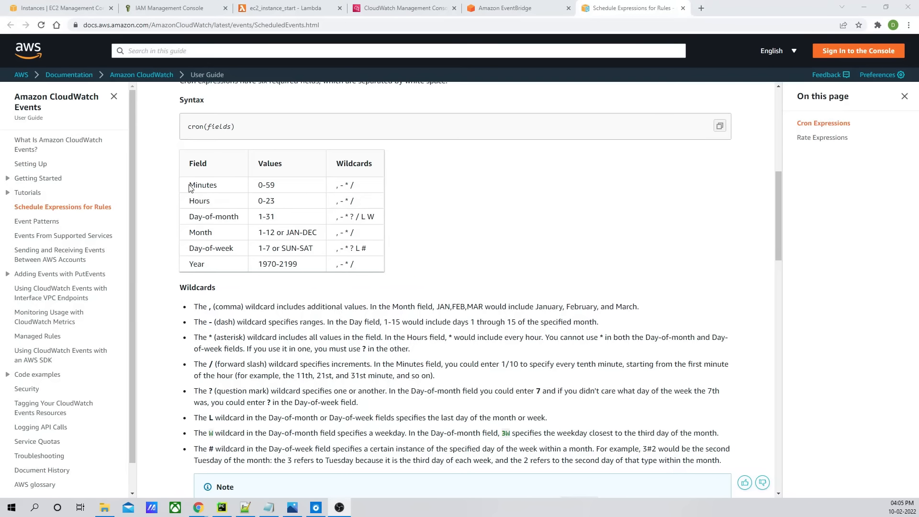
{"action": "left_click_drag", "start_coordinate": [190, 186], "coordinate": [299, 248]}
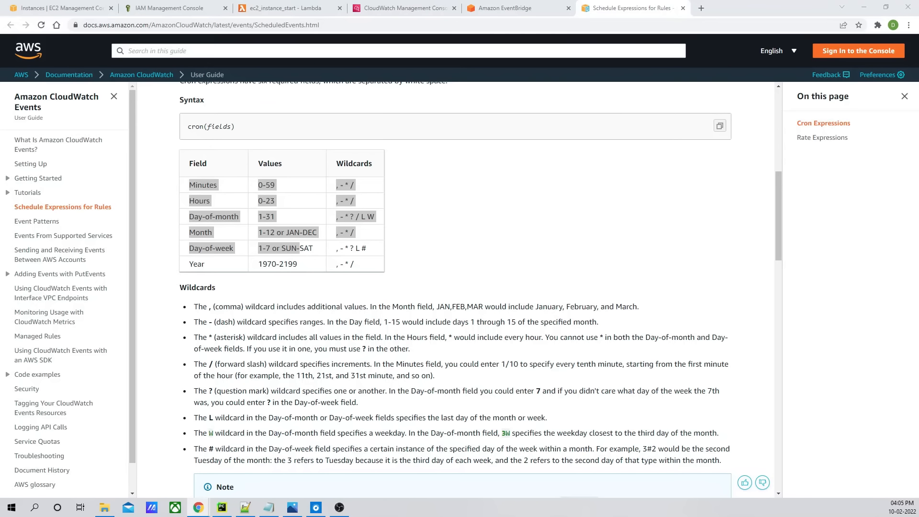
{"action": "left_click", "coordinate": [350, 264]}
{"action": "scroll", "coordinate": [371, 253], "scroll_direction": "down", "scroll_amount": 1}
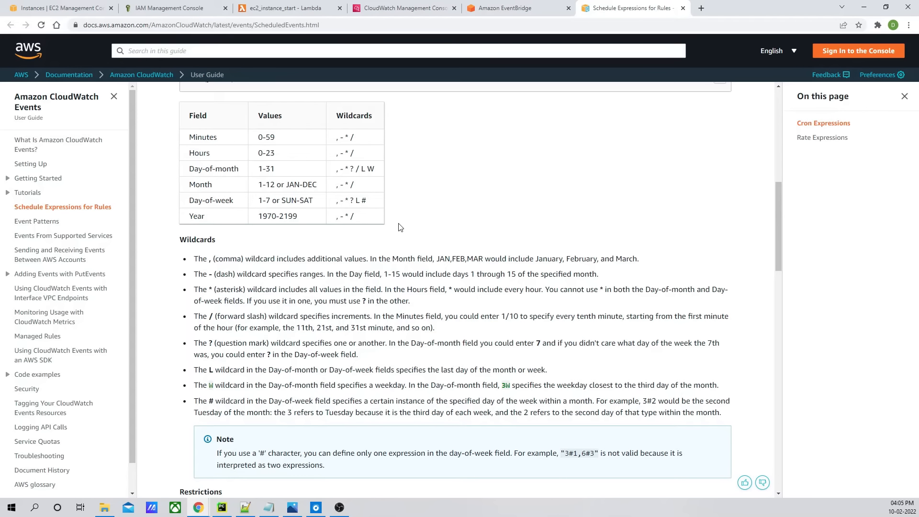
{"action": "scroll", "coordinate": [401, 227], "scroll_direction": "up", "scroll_amount": 3}
{"action": "scroll", "coordinate": [401, 227], "scroll_direction": "down", "scroll_amount": 5}
{"action": "scroll", "coordinate": [401, 228], "scroll_direction": "up", "scroll_amount": 8}
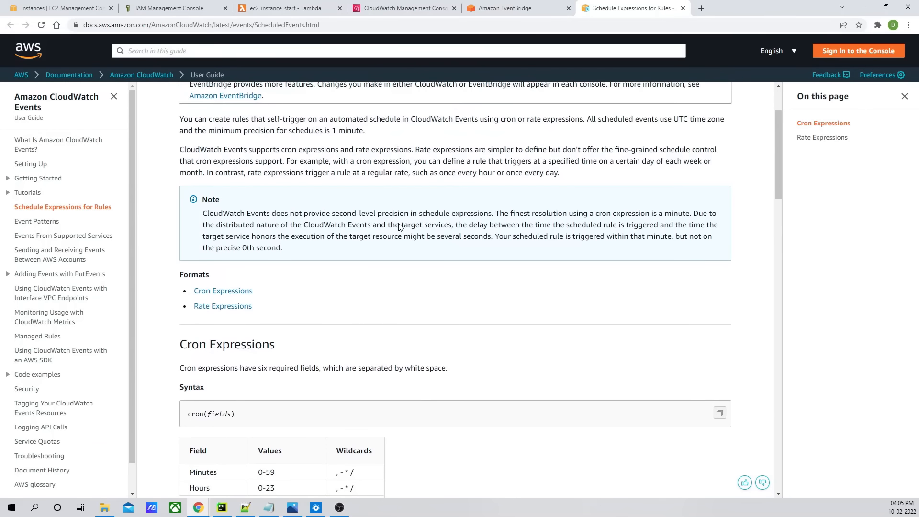
{"action": "scroll", "coordinate": [401, 227], "scroll_direction": "down", "scroll_amount": 12}
{"action": "scroll", "coordinate": [400, 228], "scroll_direction": "up", "scroll_amount": 5}
{"action": "scroll", "coordinate": [399, 223], "scroll_direction": "down", "scroll_amount": 6}
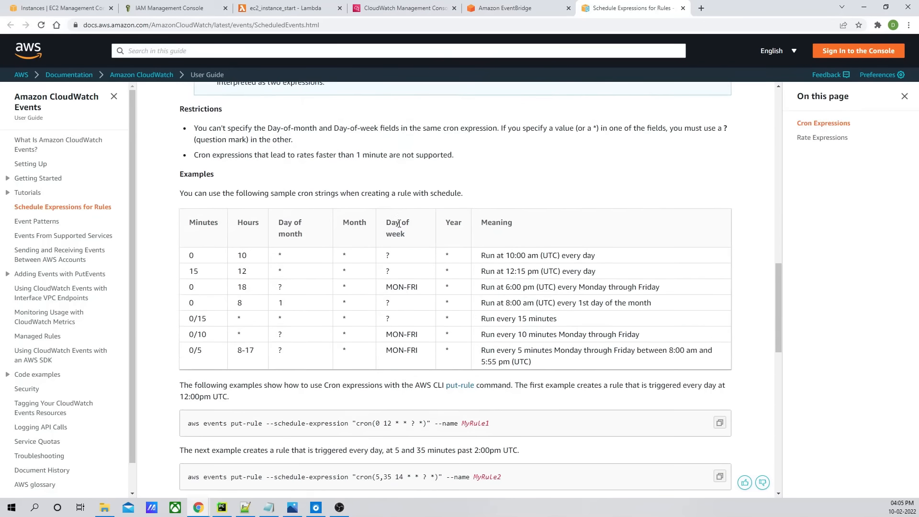
{"action": "scroll", "coordinate": [399, 224], "scroll_direction": "down", "scroll_amount": 3}
{"action": "scroll", "coordinate": [383, 224], "scroll_direction": "up", "scroll_amount": 2}
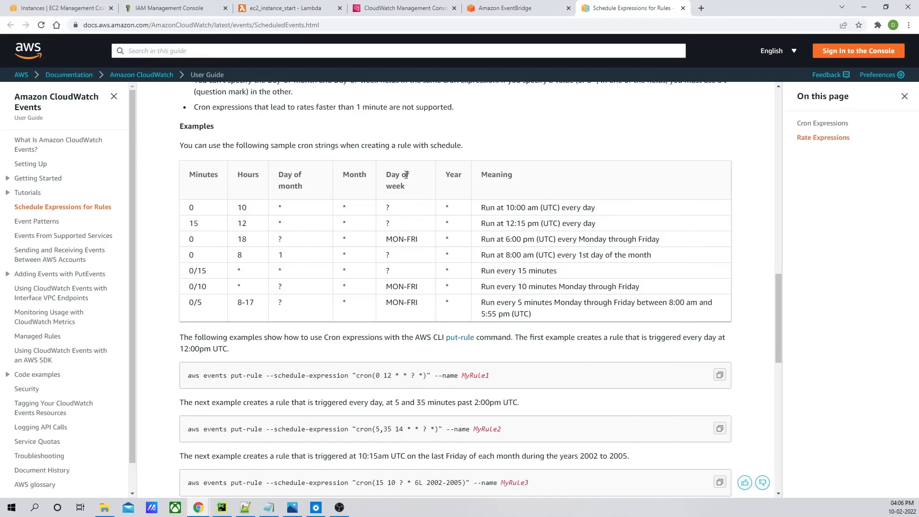
{"action": "scroll", "coordinate": [477, 256], "scroll_direction": "up", "scroll_amount": 4}
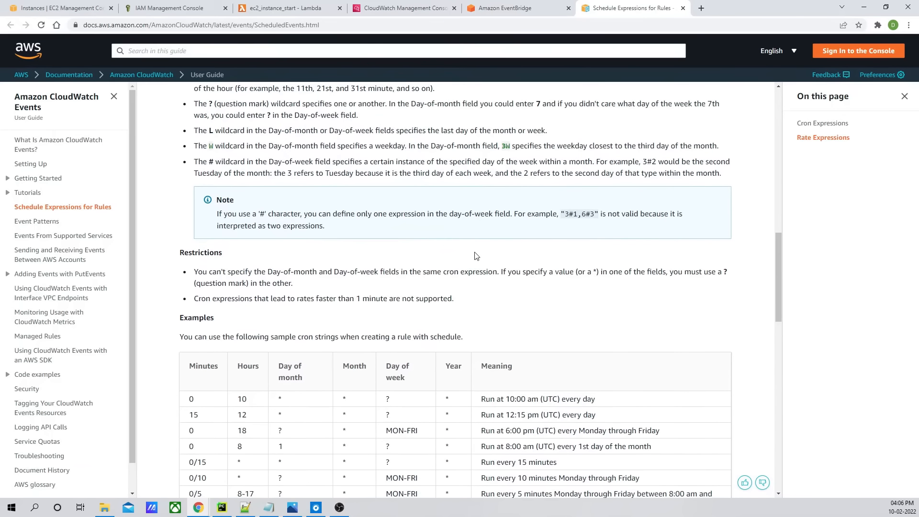
- Choose Cron expression and begin the expression with 0 9 ? for minutes, hours and day-of-month
{"action": "left_click", "coordinate": [519, 10]}
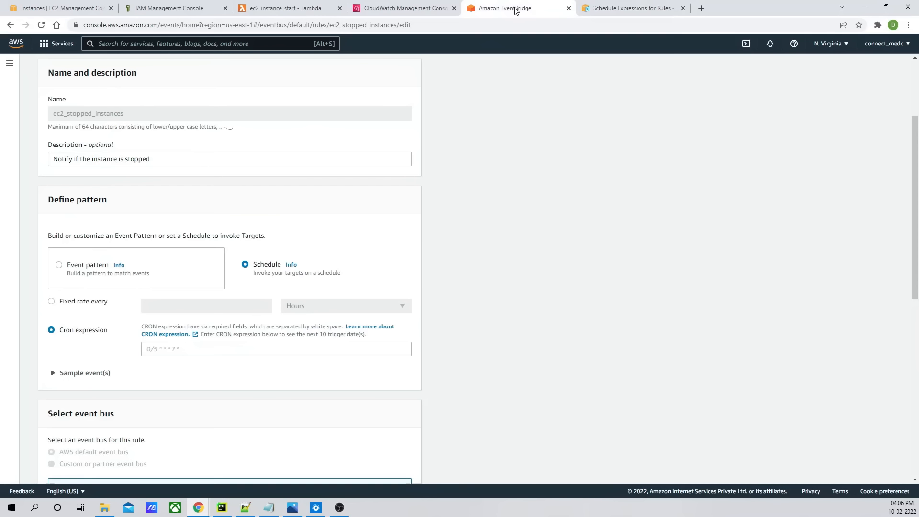
{"action": "left_click", "coordinate": [171, 350]}
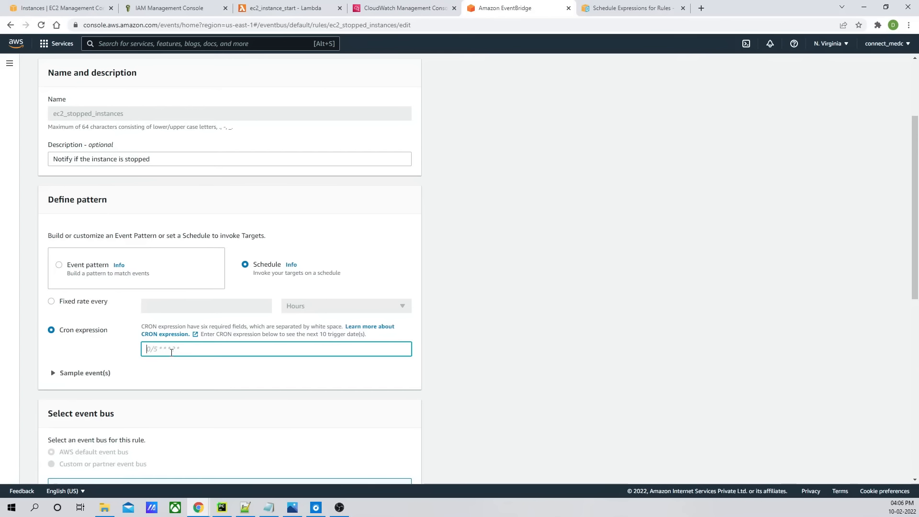
{"action": "type", "text": "0 9 ?"}
{"action": "left_click", "coordinate": [632, 7]}
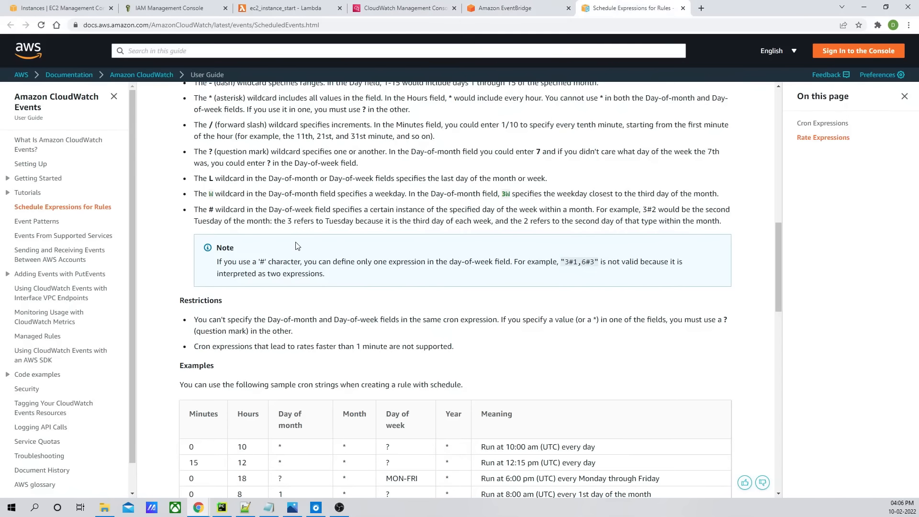
{"action": "scroll", "coordinate": [303, 291], "scroll_direction": "down", "scroll_amount": 2}
{"action": "scroll", "coordinate": [302, 291], "scroll_direction": "up", "scroll_amount": 1}
{"action": "scroll", "coordinate": [303, 291], "scroll_direction": "up", "scroll_amount": 8}
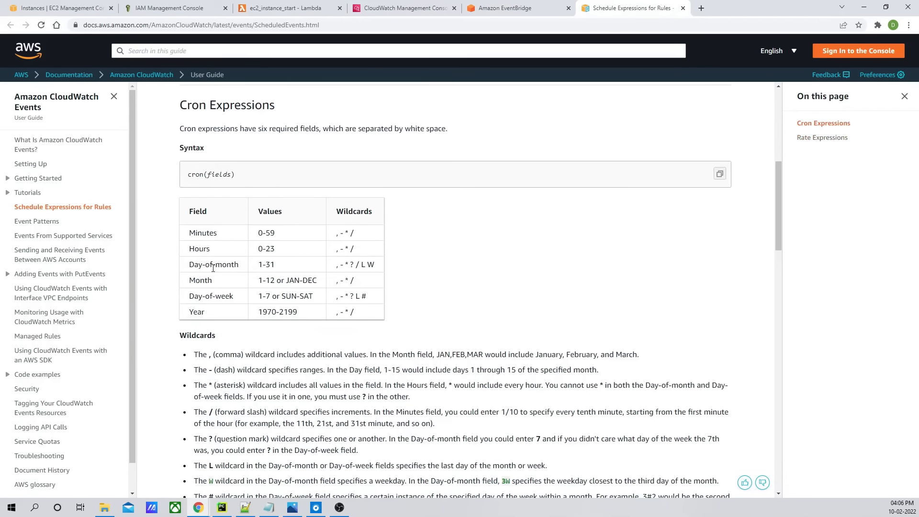
{"action": "left_click_drag", "start_coordinate": [192, 267], "coordinate": [241, 269]}
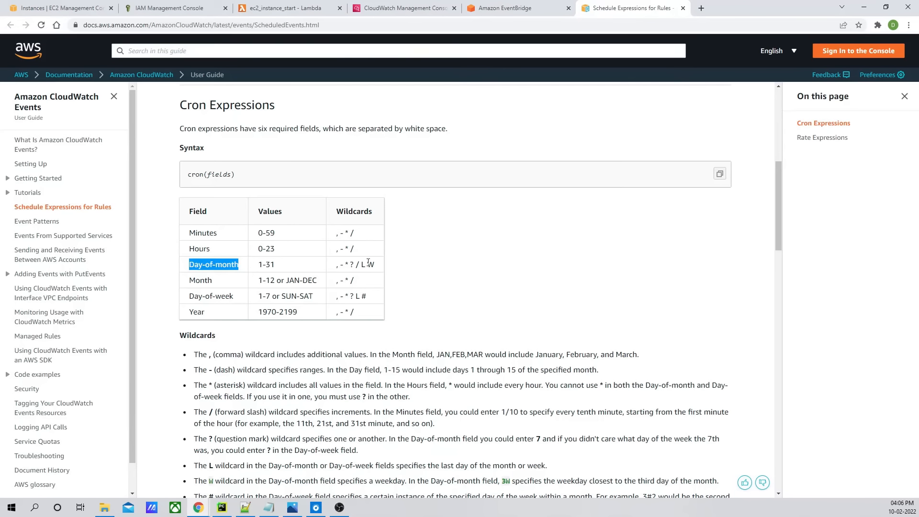
{"action": "left_click_drag", "start_coordinate": [356, 266], "coordinate": [352, 264]}
{"action": "key", "text": "ctrl+c"}
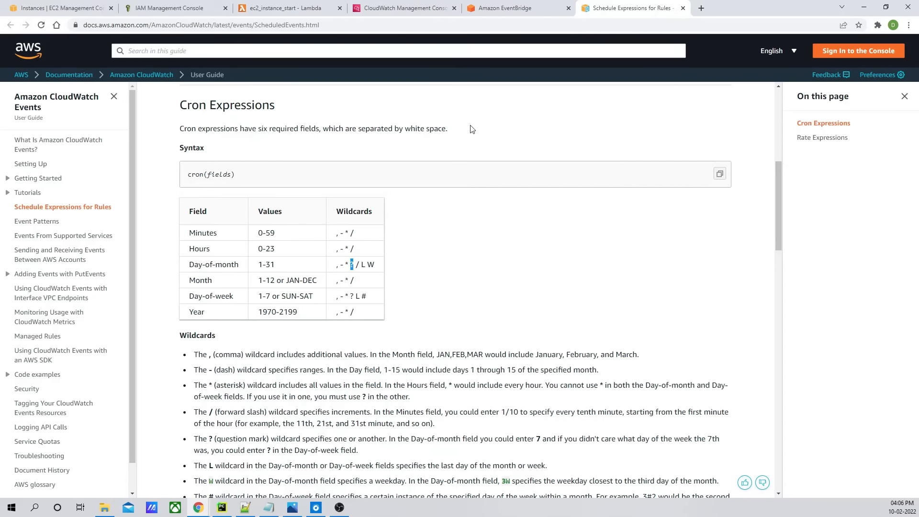
{"action": "left_click", "coordinate": [509, 9]}
{"action": "key", "text": "ctrl+v"}
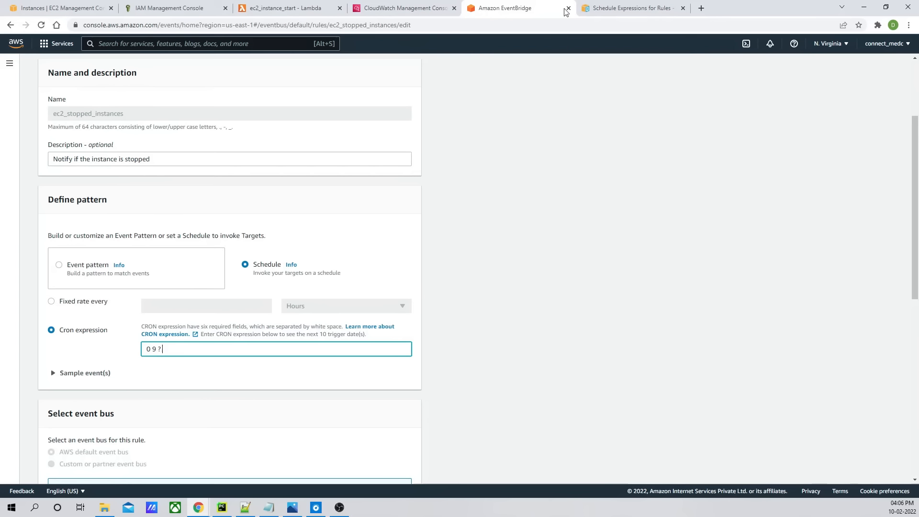
- Complete the cron expression as 0 9 ? * 2-6 *, checking the month, day-of-week and year fields in the docs
{"action": "left_click", "coordinate": [593, 11]}
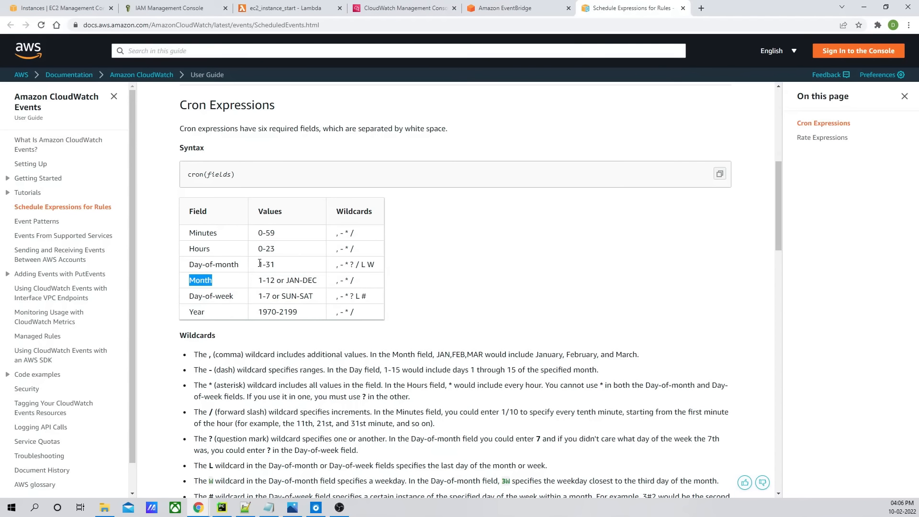
{"action": "left_click", "coordinate": [508, 8]}
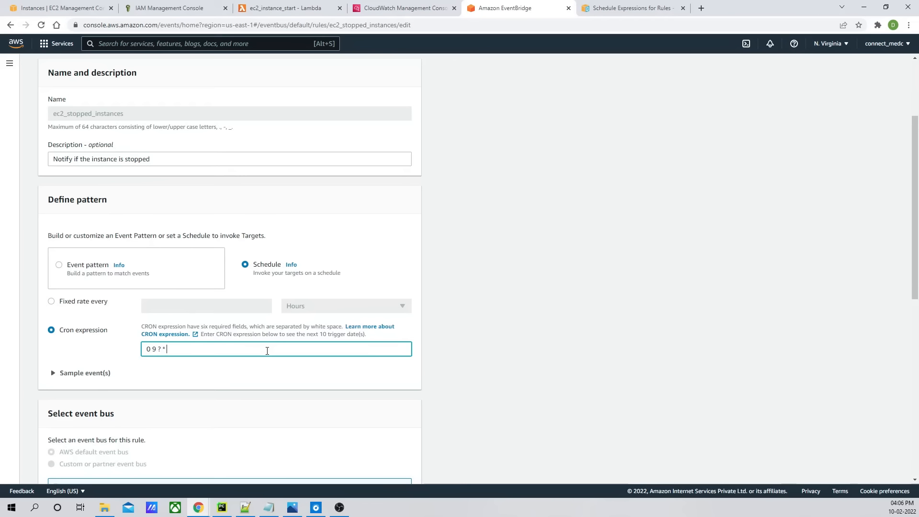
{"action": "left_click", "coordinate": [612, 11]}
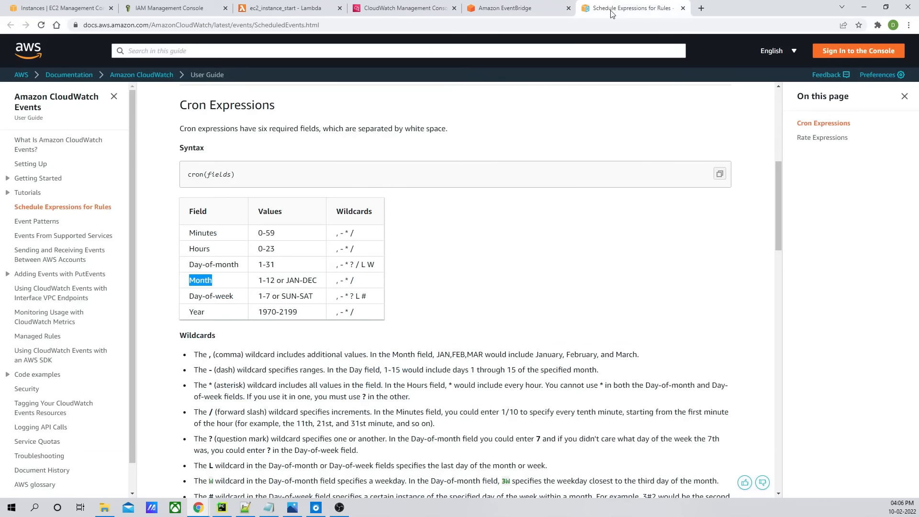
{"action": "left_click", "coordinate": [283, 282]}
{"action": "left_click_drag", "start_coordinate": [189, 297], "coordinate": [268, 298]}
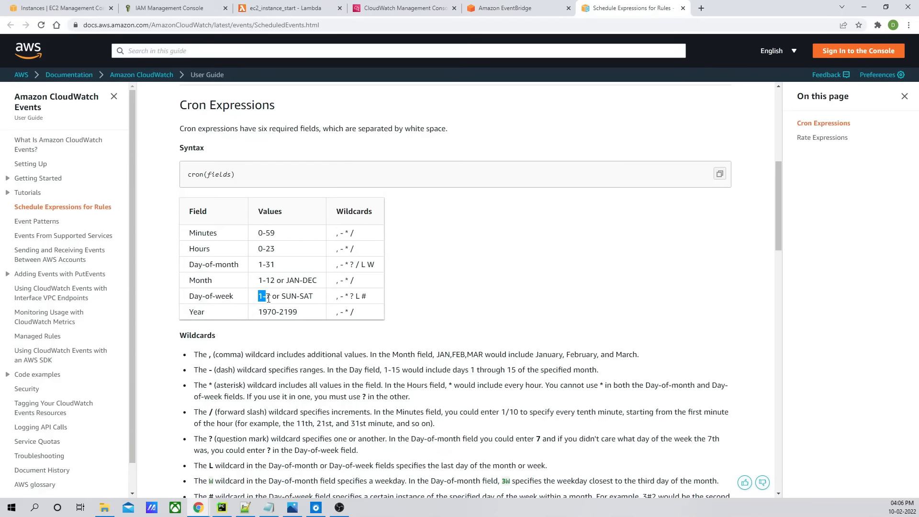
{"action": "left_click", "coordinate": [507, 8]}
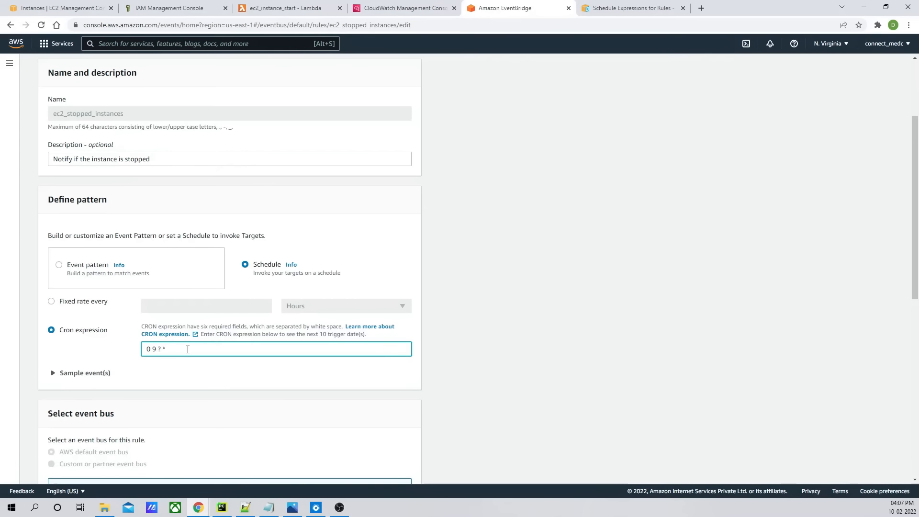
{"action": "type", "text": "2-6"}
{"action": "left_click", "coordinate": [653, 9]}
{"action": "double_click", "coordinate": [196, 312]}
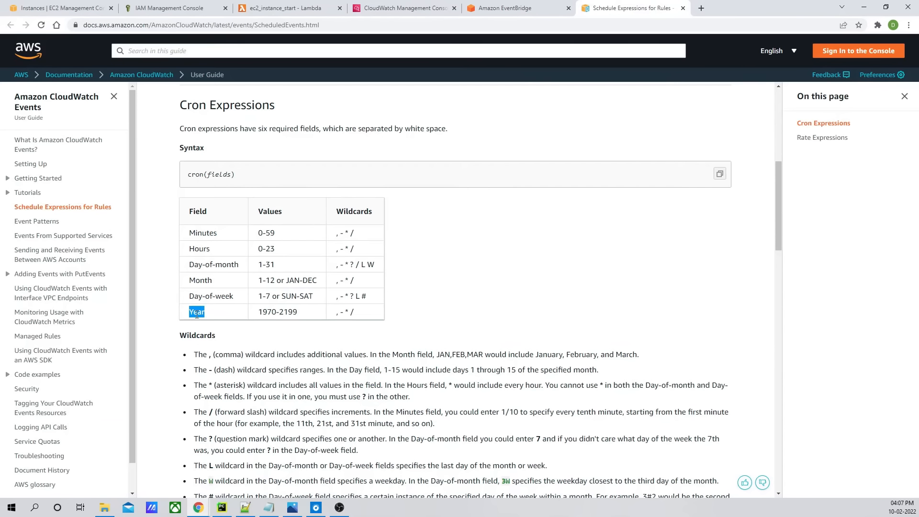
{"action": "left_click", "coordinate": [507, 8]}
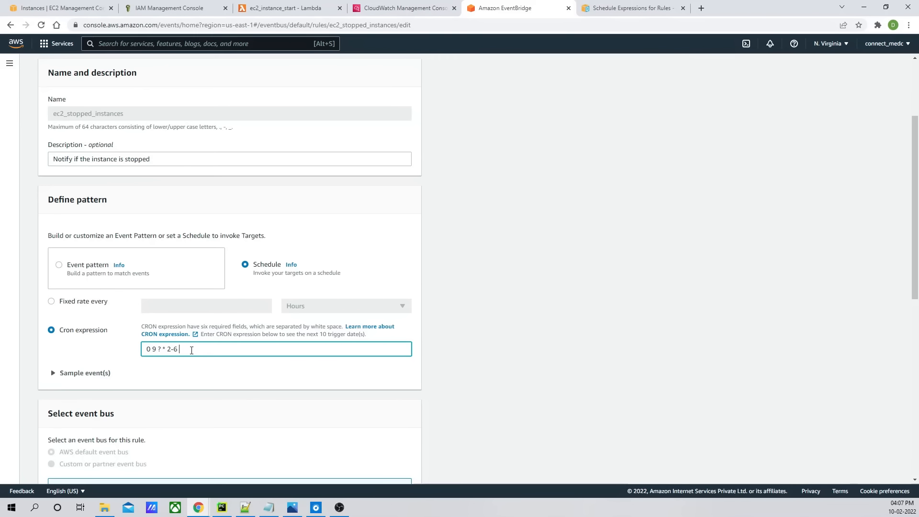
{"action": "type", "text": "*"}
- Inspect the next 10 trigger dates and the time zone options for the schedule
{"action": "scroll", "coordinate": [287, 265], "scroll_direction": "down", "scroll_amount": 5}
{"action": "scroll", "coordinate": [177, 216], "scroll_direction": "up", "scroll_amount": 2}
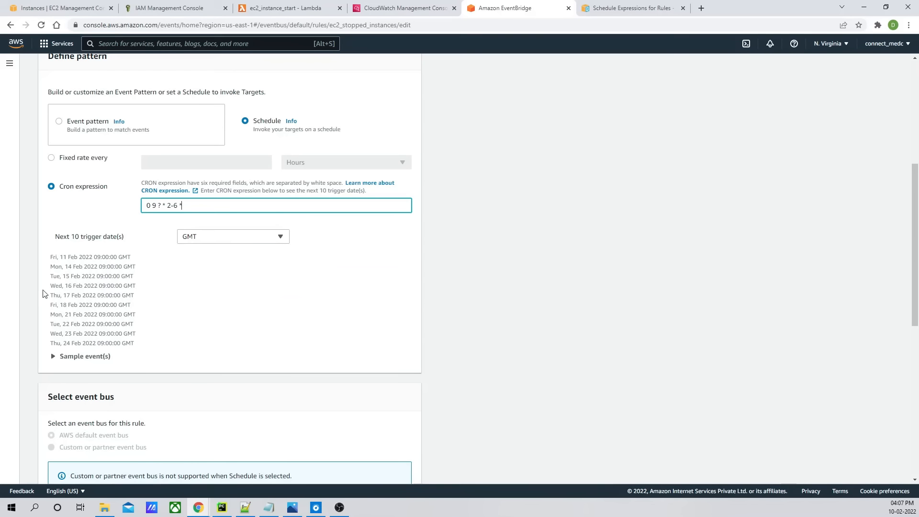
{"action": "left_click", "coordinate": [280, 236]}
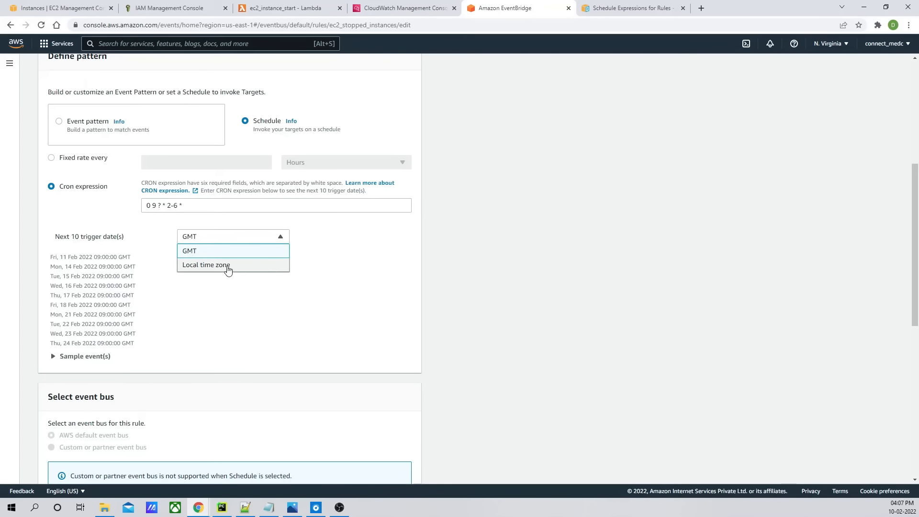
{"action": "left_click", "coordinate": [329, 249]}
{"action": "scroll", "coordinate": [373, 263], "scroll_direction": "up", "scroll_amount": 5}
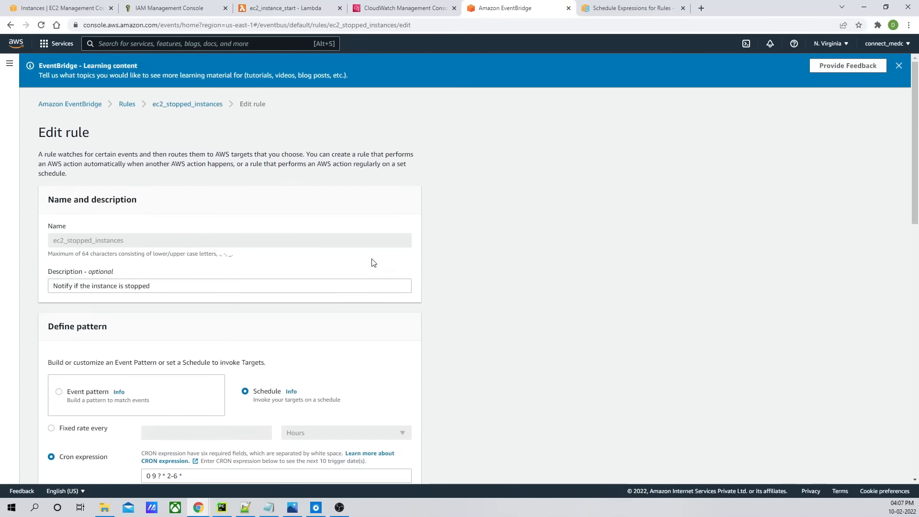
{"action": "scroll", "coordinate": [373, 263], "scroll_direction": "down", "scroll_amount": 15}
{"action": "scroll", "coordinate": [373, 263], "scroll_direction": "up", "scroll_amount": 15}
{"action": "scroll", "coordinate": [374, 263], "scroll_direction": "down", "scroll_amount": 15}
{"action": "scroll", "coordinate": [374, 263], "scroll_direction": "up", "scroll_amount": 15}
- Examine the ec2_instance_start code's filters for the stopped state and the DEV tag
{"action": "left_click", "coordinate": [286, 8]}
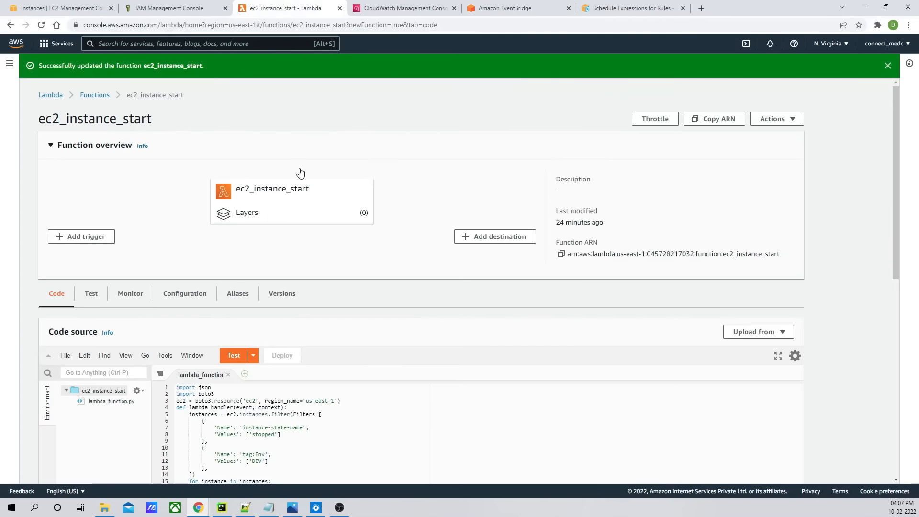
{"action": "scroll", "coordinate": [334, 334], "scroll_direction": "down", "scroll_amount": 3}
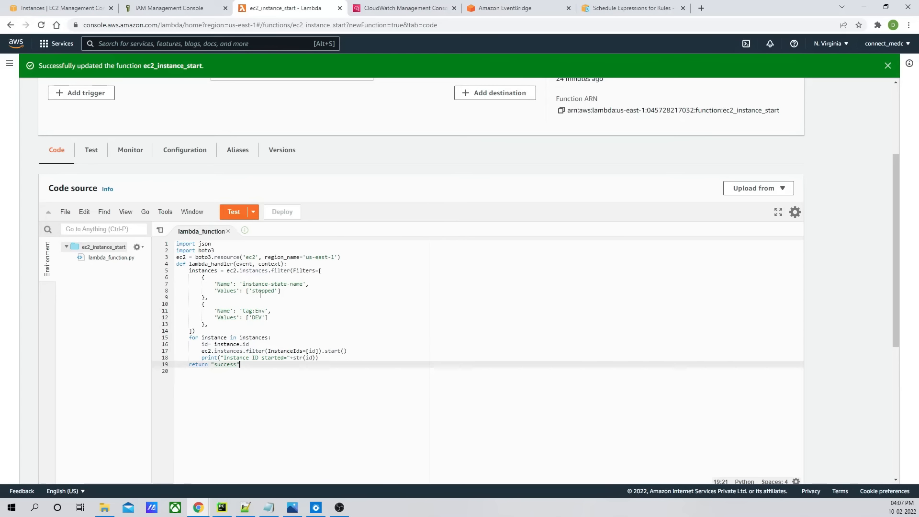
{"action": "left_click", "coordinate": [265, 291]}
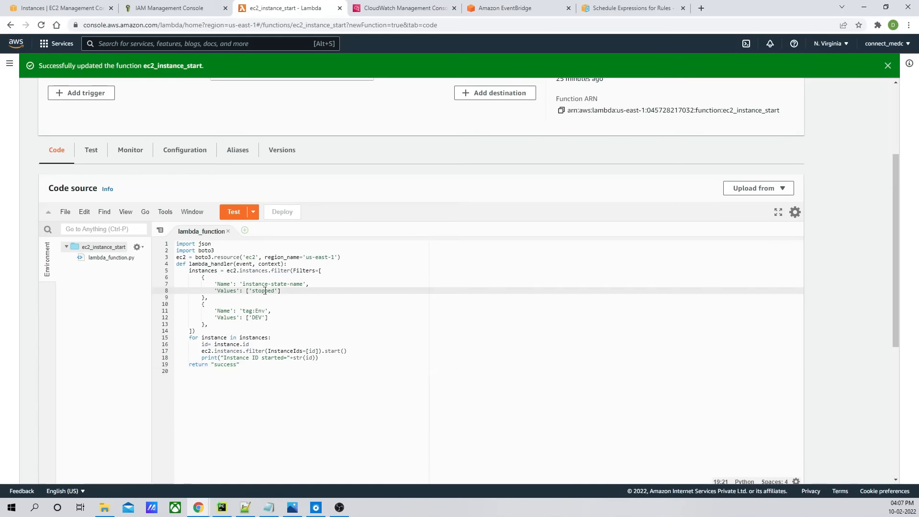
{"action": "double_click", "coordinate": [264, 291]}
{"action": "left_click_drag", "start_coordinate": [276, 292], "coordinate": [252, 291]}
{"action": "left_click_drag", "start_coordinate": [263, 318], "coordinate": [252, 318]}
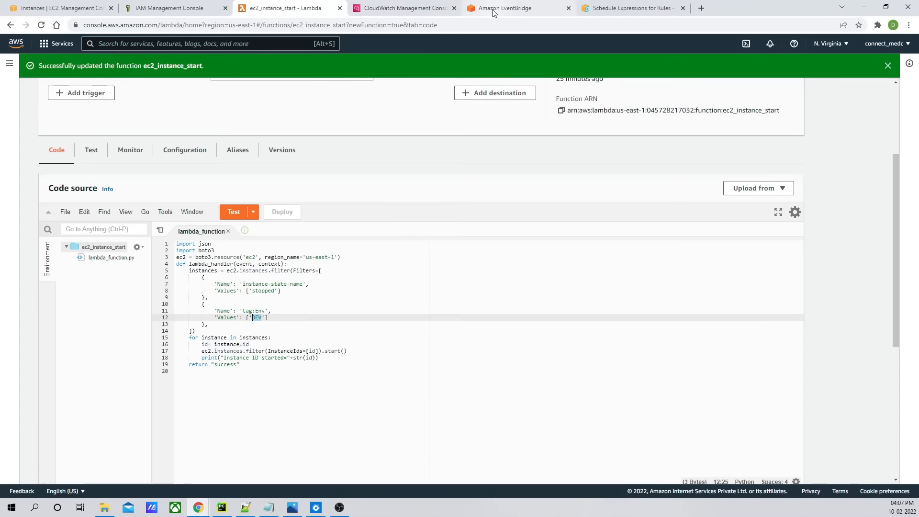
{"action": "left_click", "coordinate": [241, 365]}
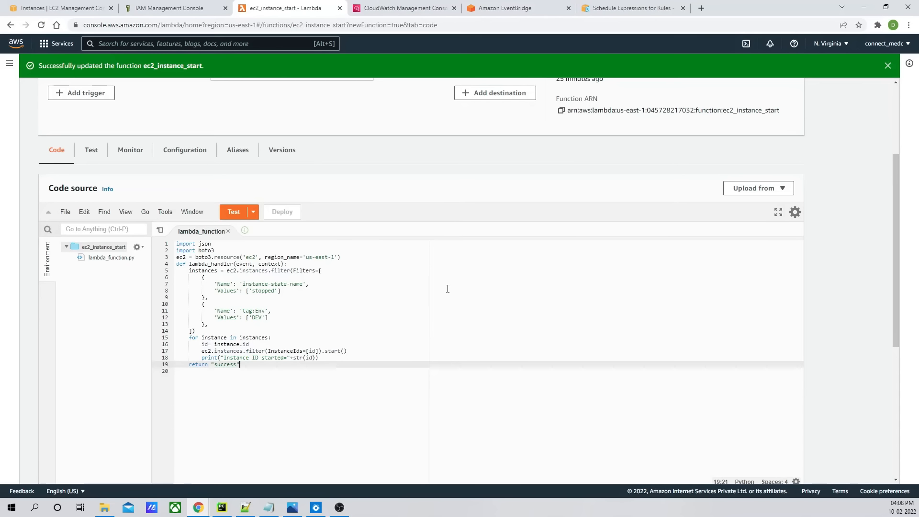
{"action": "scroll", "coordinate": [551, 182], "scroll_direction": "up", "scroll_amount": 3}
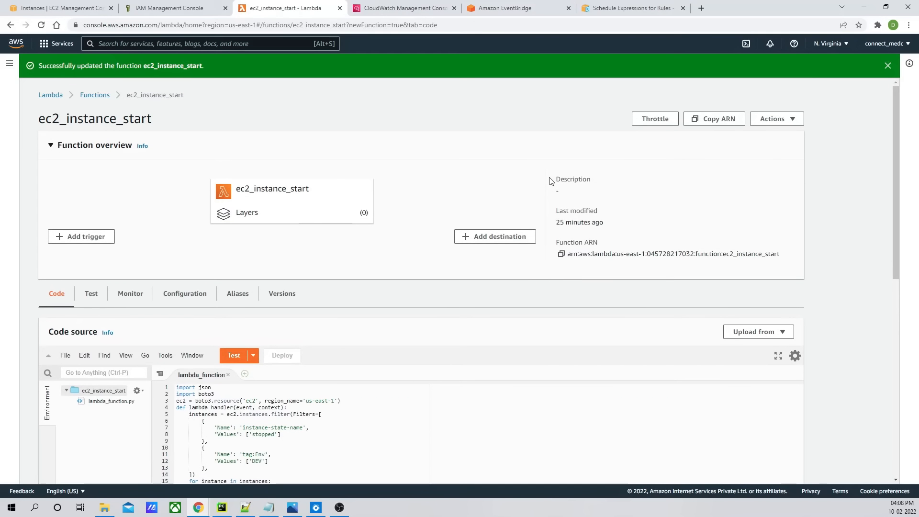
{"action": "left_click", "coordinate": [182, 13]}
{"action": "left_click", "coordinate": [632, 8]}
{"action": "left_click", "coordinate": [518, 9]}
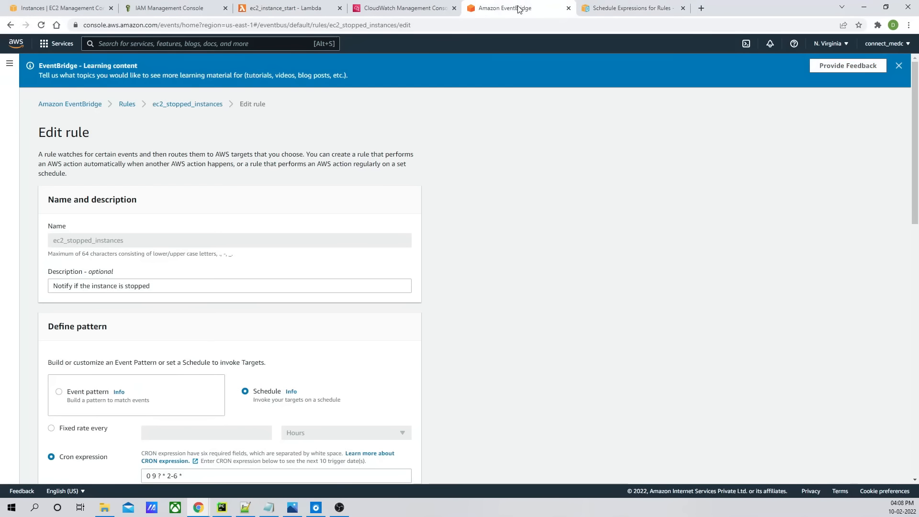
{"action": "left_click", "coordinate": [396, 10]}
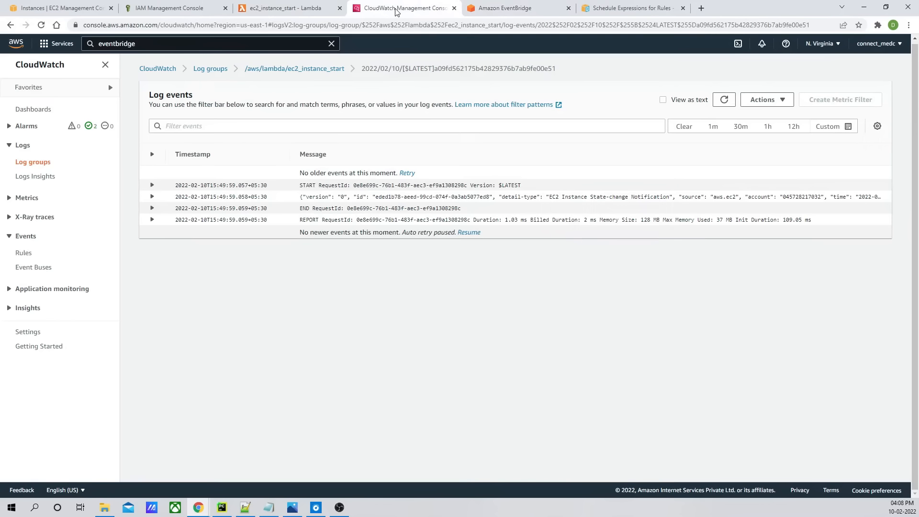
{"action": "left_click", "coordinate": [173, 8]}
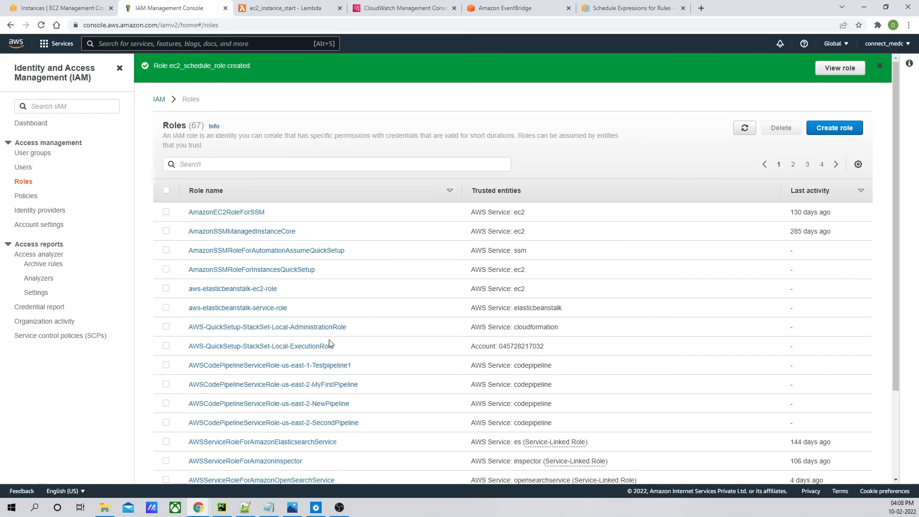
- Save the updated cron schedule on the ec2_stopped_instances EventBridge rule
{"action": "left_click", "coordinate": [287, 8]}
{"action": "left_click", "coordinate": [204, 7]}
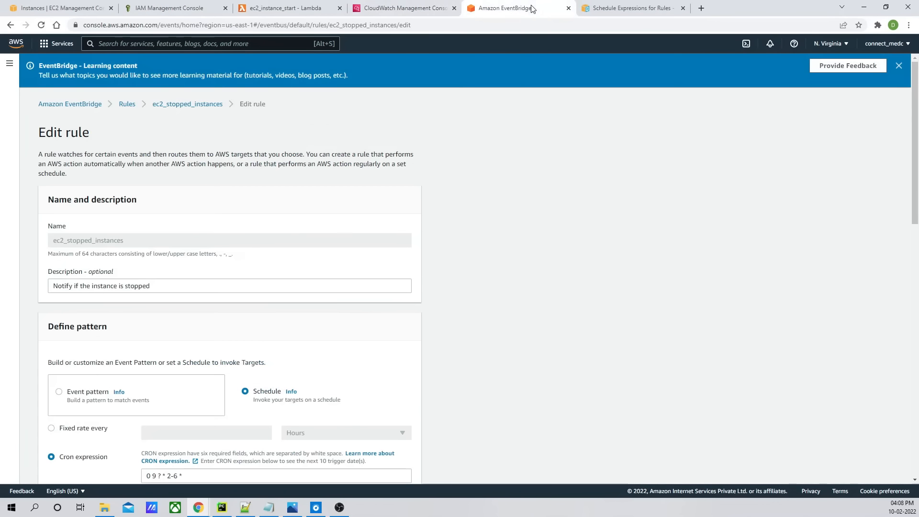
{"action": "left_click", "coordinate": [512, 7]}
{"action": "scroll", "coordinate": [672, 202], "scroll_direction": "down", "scroll_amount": 6}
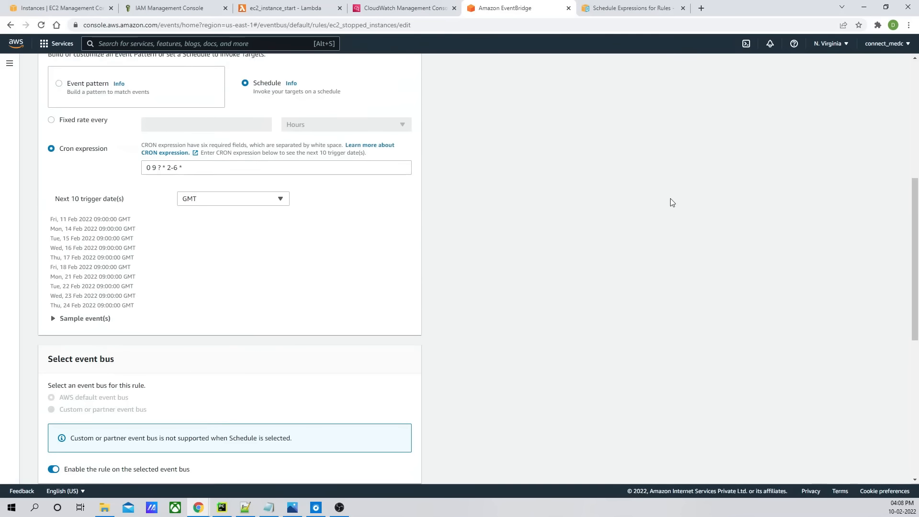
{"action": "scroll", "coordinate": [672, 202], "scroll_direction": "down", "scroll_amount": 8}
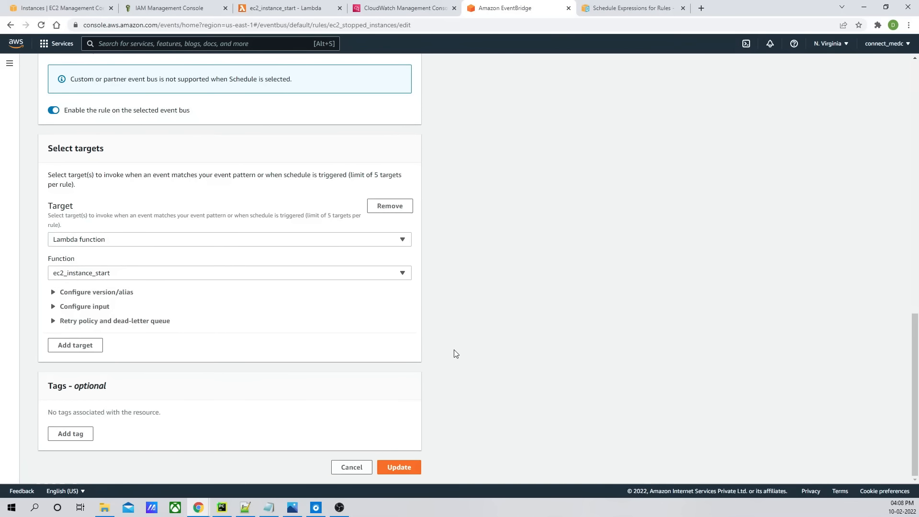
{"action": "left_click", "coordinate": [397, 471]}
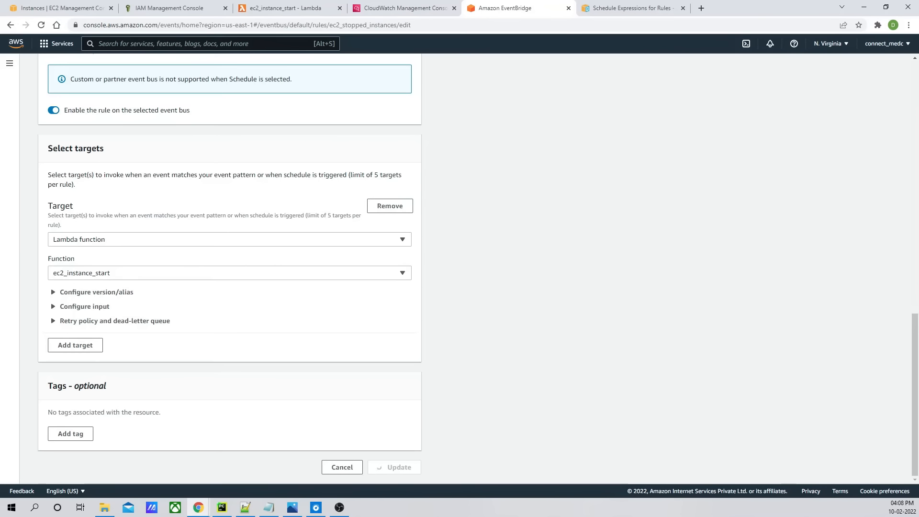
- Review the EC2 start steps listed in the notes
{"action": "key", "text": "alt+Tab"}
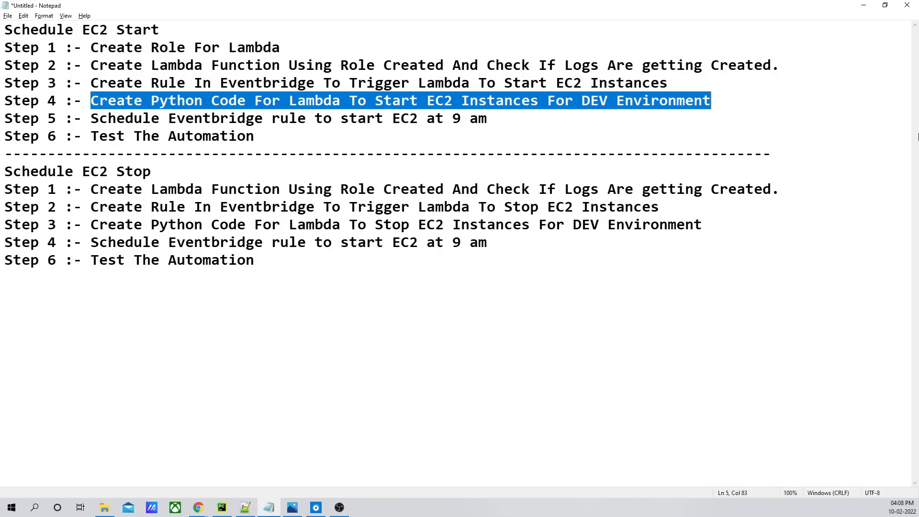
{"action": "left_click_drag", "start_coordinate": [92, 48], "coordinate": [280, 48]}
{"action": "left_click_drag", "start_coordinate": [91, 65], "coordinate": [331, 65]}
{"action": "left_click_drag", "start_coordinate": [92, 83], "coordinate": [315, 82]}
{"action": "left_click_drag", "start_coordinate": [94, 104], "coordinate": [242, 104]}
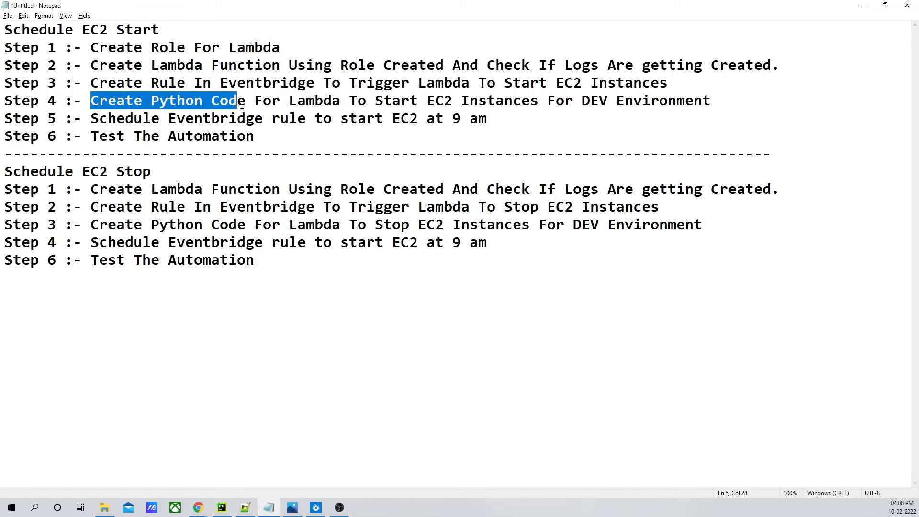
{"action": "left_click_drag", "start_coordinate": [89, 121], "coordinate": [311, 120]}
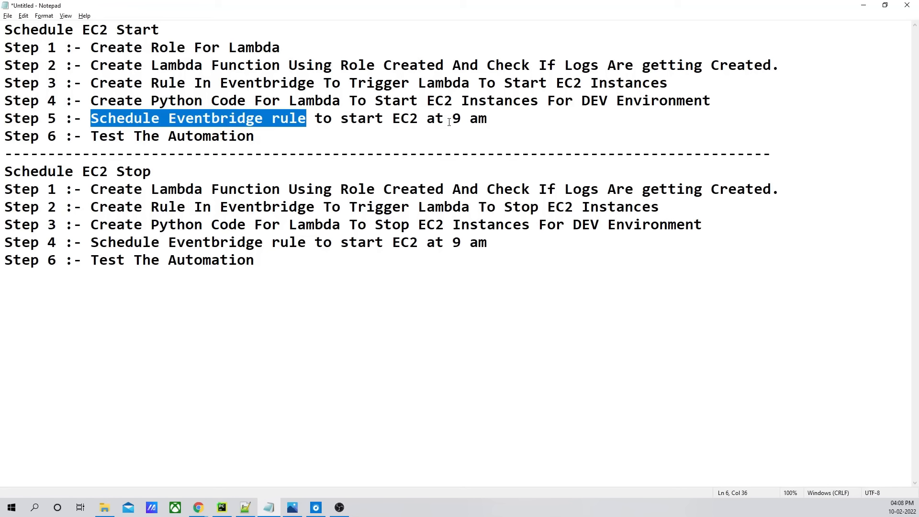
{"action": "left_click", "coordinate": [107, 139]}
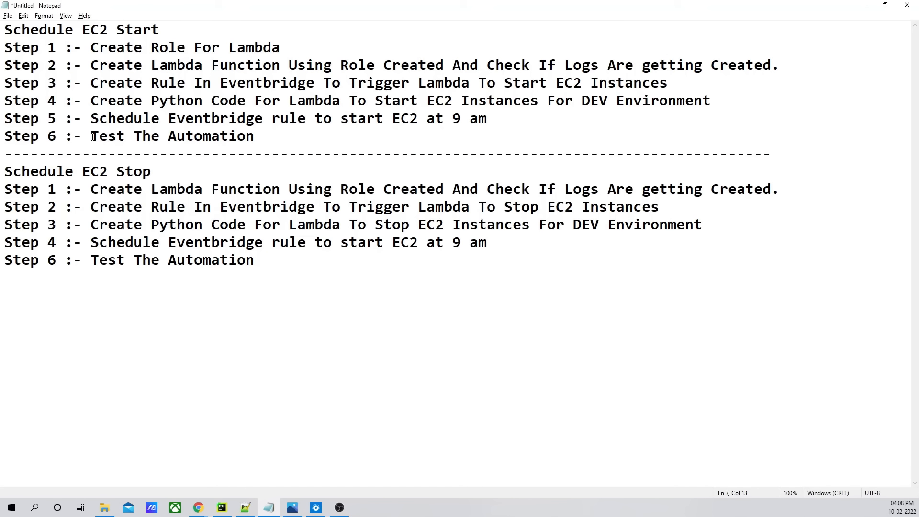
{"action": "left_click_drag", "start_coordinate": [93, 137], "coordinate": [226, 146]}
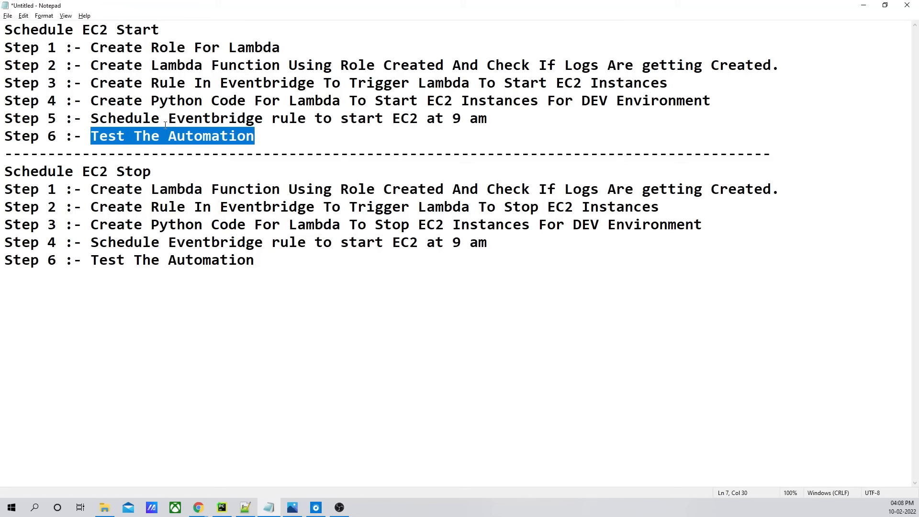
{"action": "key", "text": "alt+Tab"}
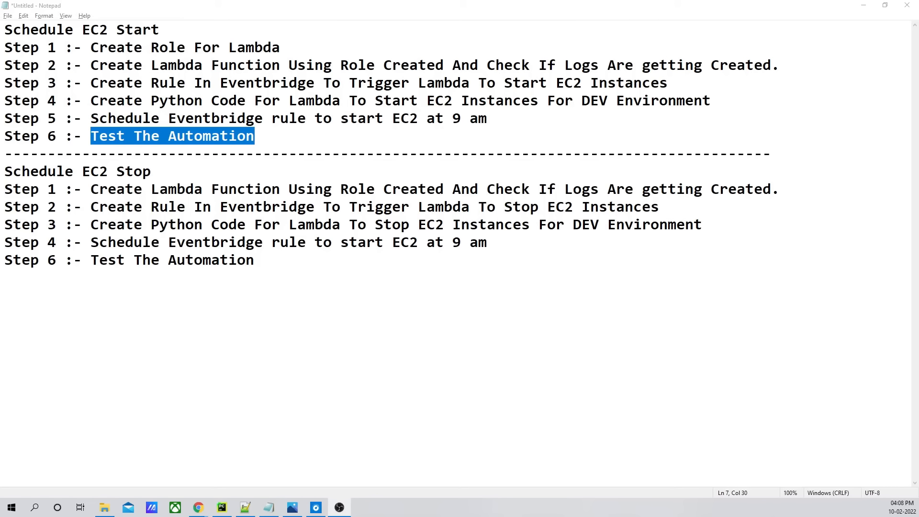
- Review the EC2 stop steps in the notes and the saved rule's schedule and target
{"action": "left_click", "coordinate": [177, 242]}
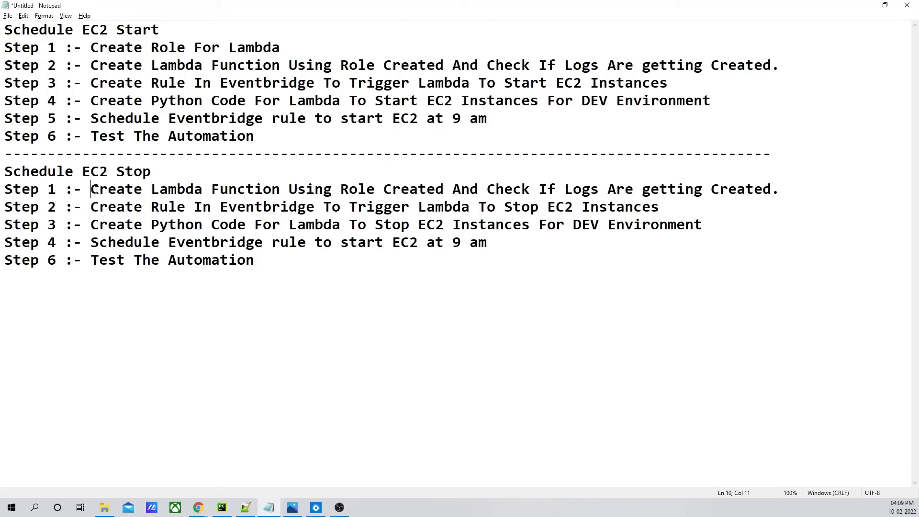
{"action": "left_click_drag", "start_coordinate": [94, 191], "coordinate": [543, 192]}
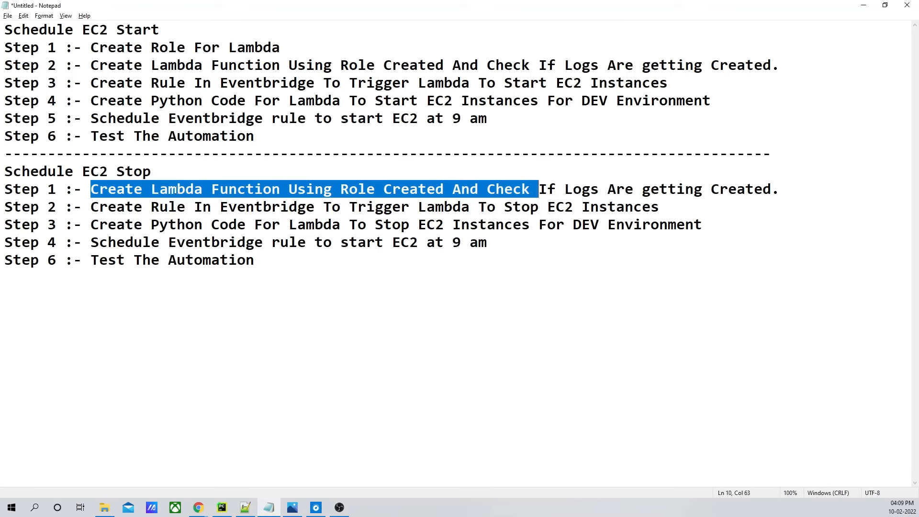
{"action": "left_click", "coordinate": [178, 190]}
{"action": "left_click_drag", "start_coordinate": [91, 191], "coordinate": [396, 190]}
{"action": "left_click", "coordinate": [298, 216]}
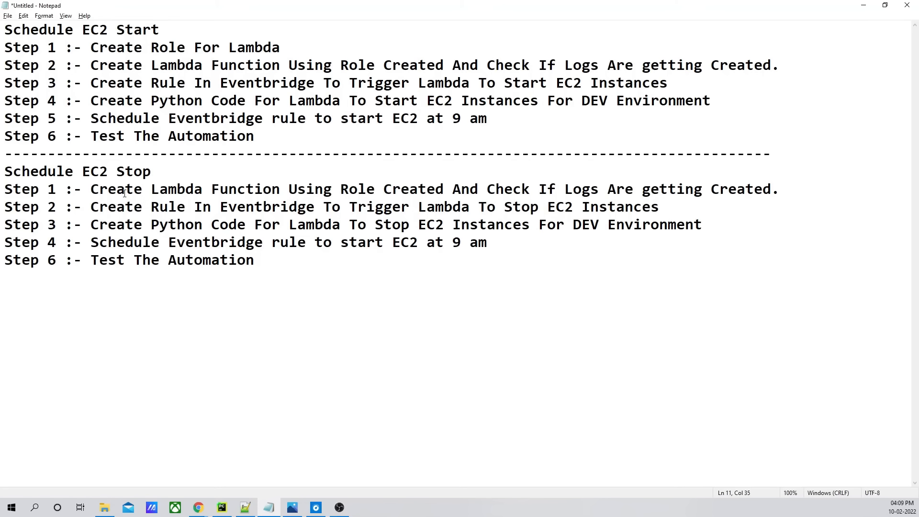
{"action": "left_click_drag", "start_coordinate": [89, 190], "coordinate": [358, 191]}
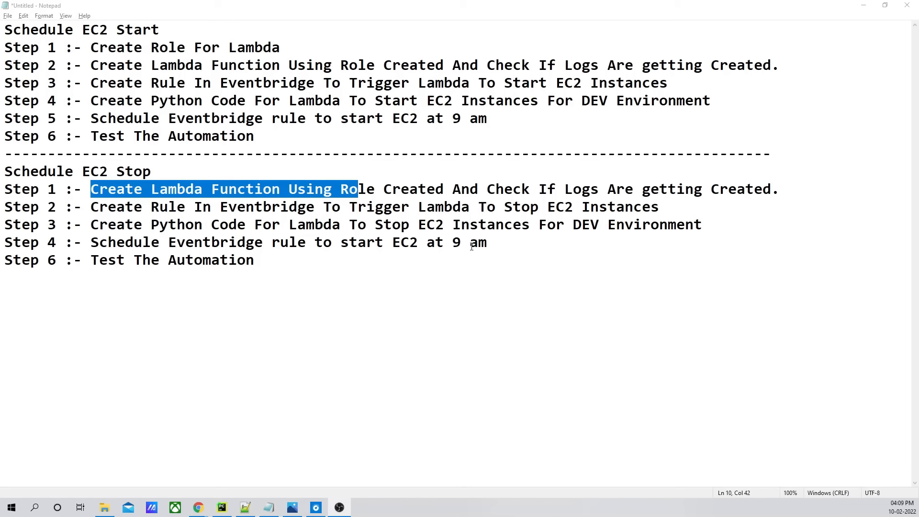
{"action": "key", "text": "alt+Tab"}
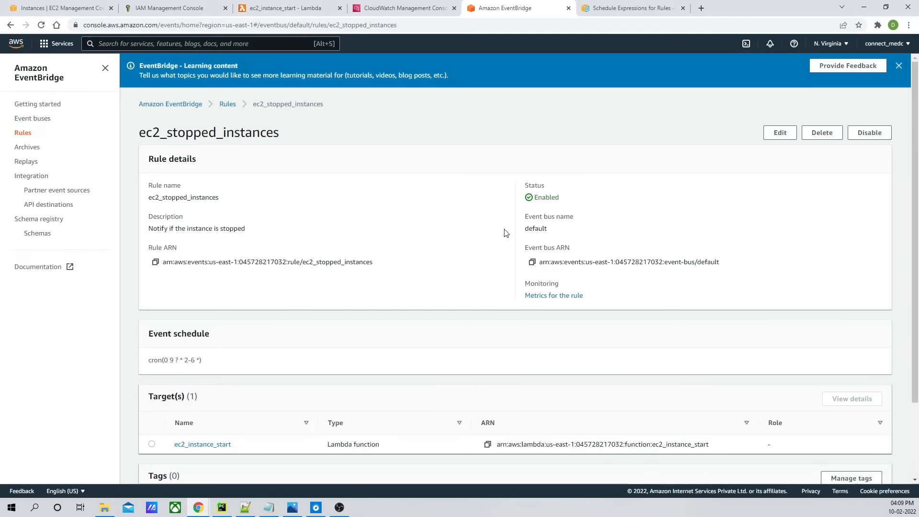
{"action": "scroll", "coordinate": [389, 216], "scroll_direction": "down", "scroll_amount": 2}
{"action": "scroll", "coordinate": [392, 218], "scroll_direction": "up", "scroll_amount": 2}
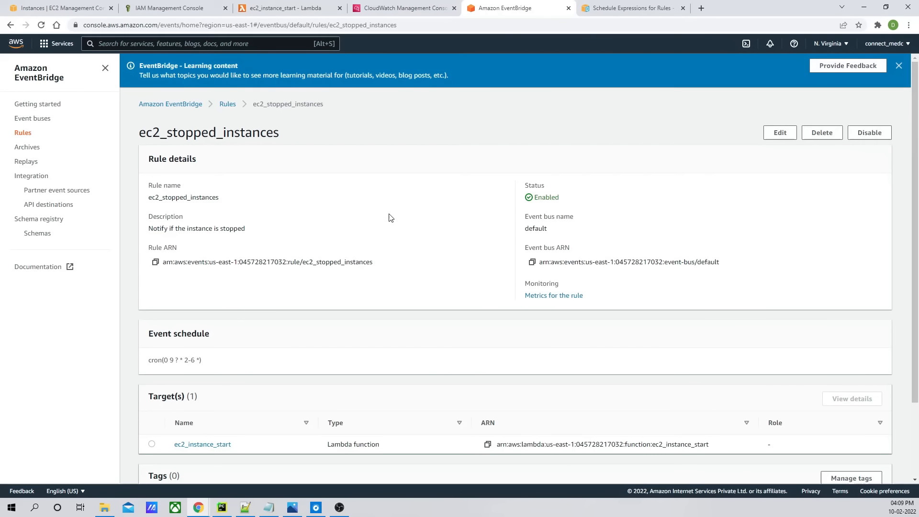
- Start creating a new Lambda function named ec2_instance_stop with the Python 3.9 runtime
{"action": "left_click", "coordinate": [254, 7]}
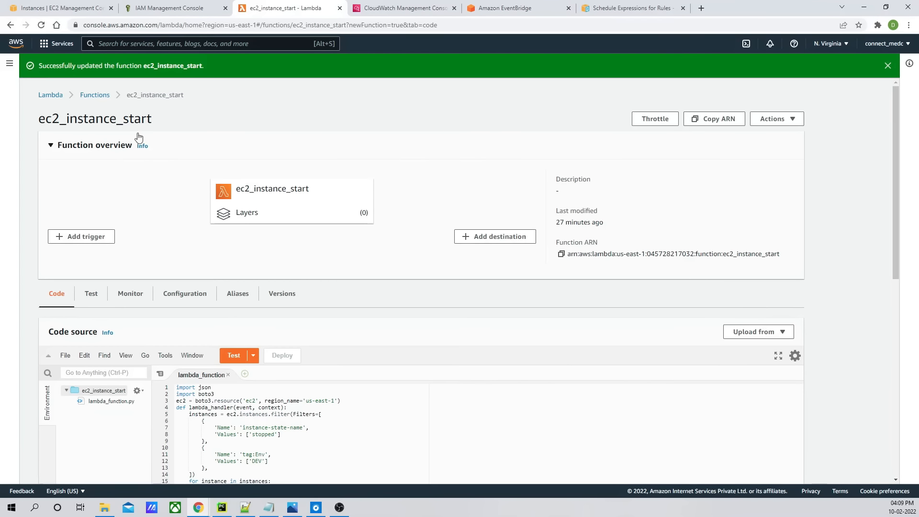
{"action": "right_click", "coordinate": [96, 95]}
{"action": "left_click", "coordinate": [125, 102]}
{"action": "left_click", "coordinate": [379, 9]}
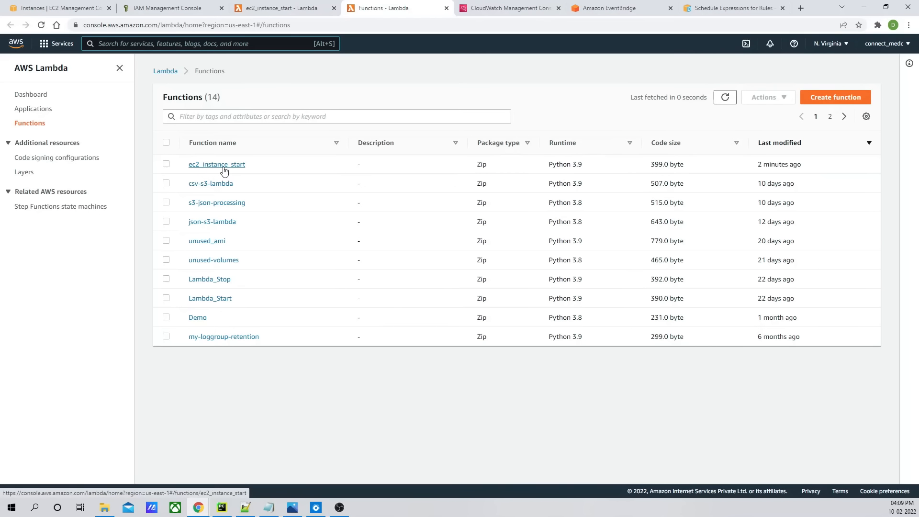
{"action": "left_click", "coordinate": [835, 99]}
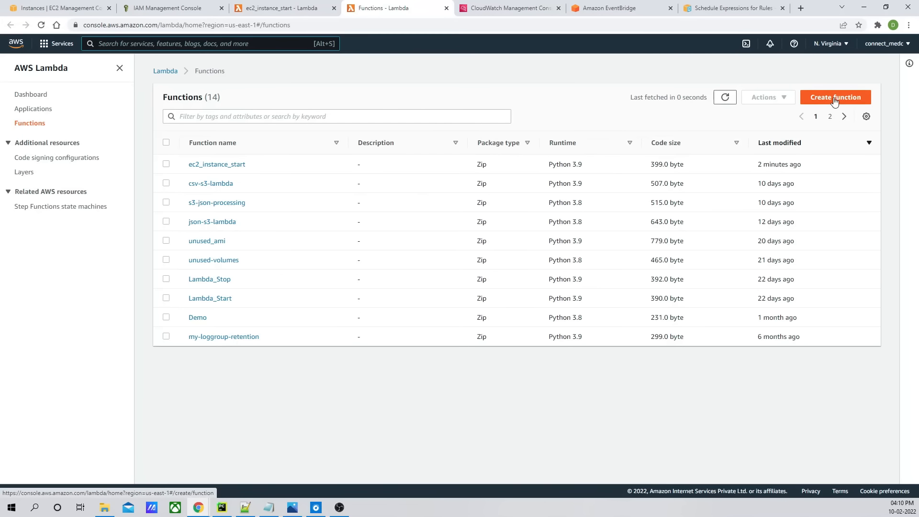
{"action": "left_click", "coordinate": [110, 258]}
{"action": "type", "text": "ec2_insta"}
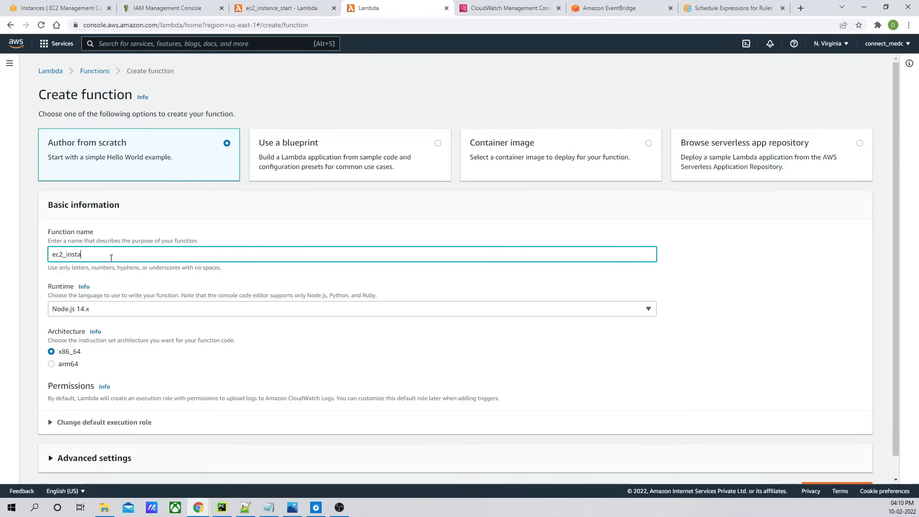
{"action": "type", "text": "nce_stop"}
{"action": "left_click", "coordinate": [356, 312]}
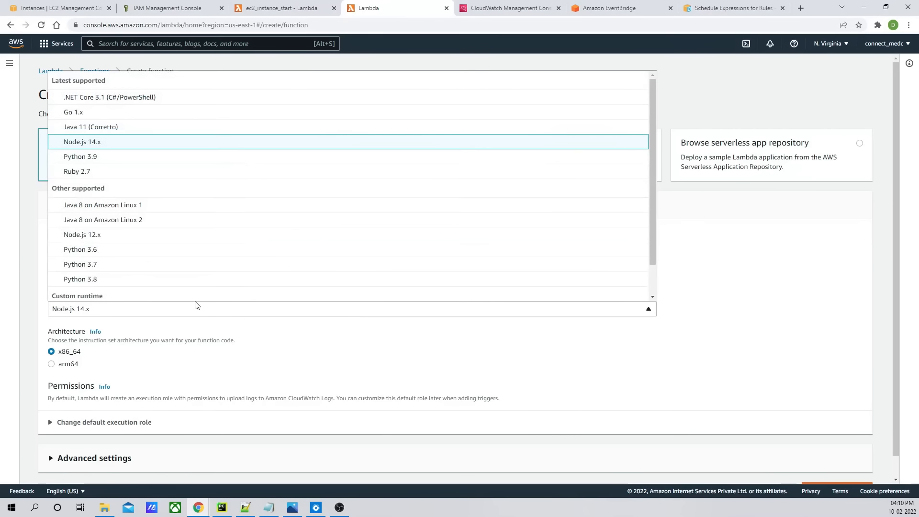
{"action": "left_click", "coordinate": [96, 158]}
- Assign the existing ec2_schedule_role as the execution role and create the function
{"action": "scroll", "coordinate": [64, 415], "scroll_direction": "down", "scroll_amount": 1}
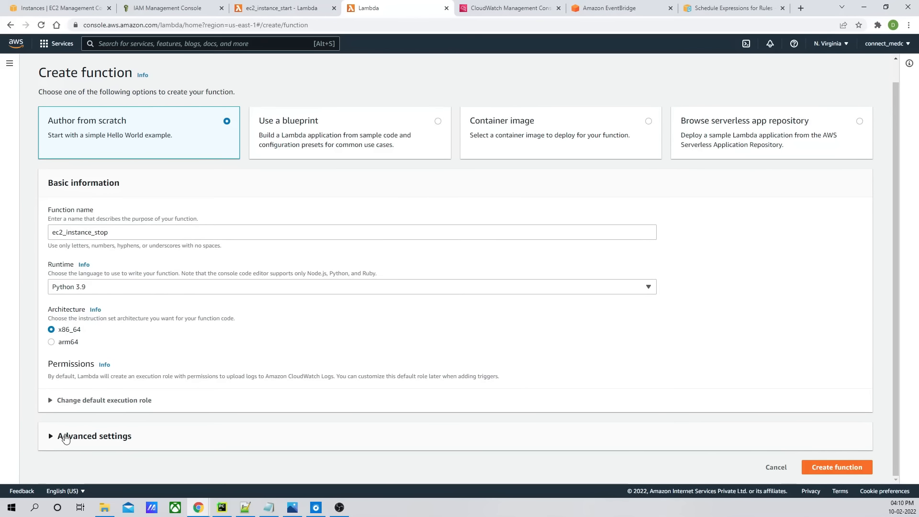
{"action": "left_click", "coordinate": [62, 436]}
{"action": "scroll", "coordinate": [82, 438], "scroll_direction": "down", "scroll_amount": 2}
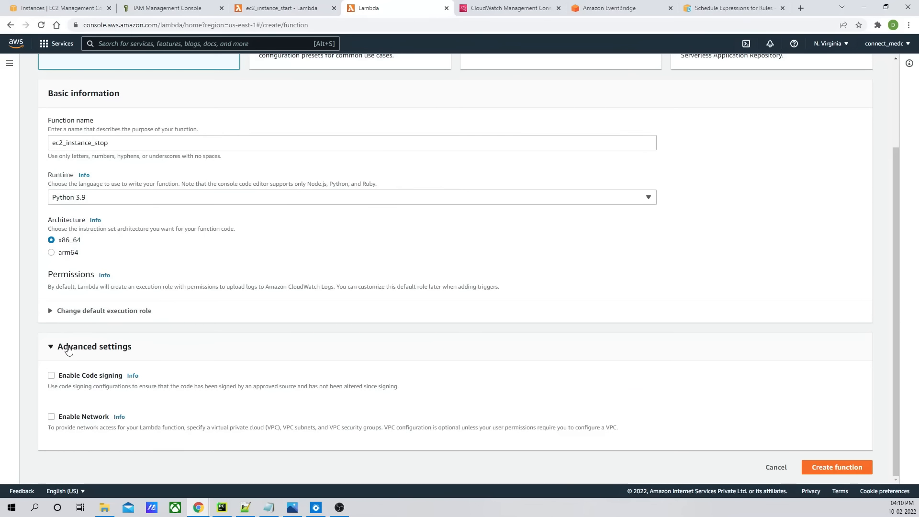
{"action": "left_click", "coordinate": [75, 346]}
{"action": "left_click", "coordinate": [72, 403]}
{"action": "scroll", "coordinate": [194, 337], "scroll_direction": "down", "scroll_amount": 2}
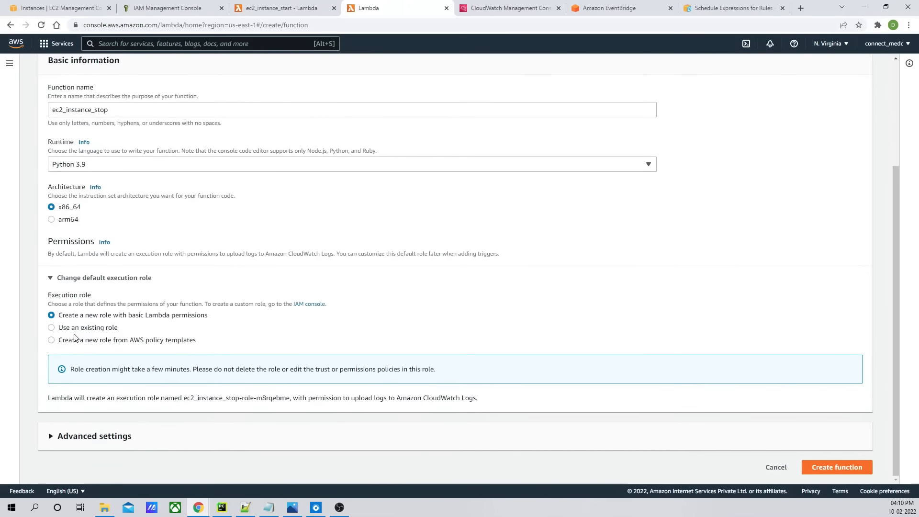
{"action": "left_click", "coordinate": [77, 340]}
{"action": "left_click", "coordinate": [106, 403]}
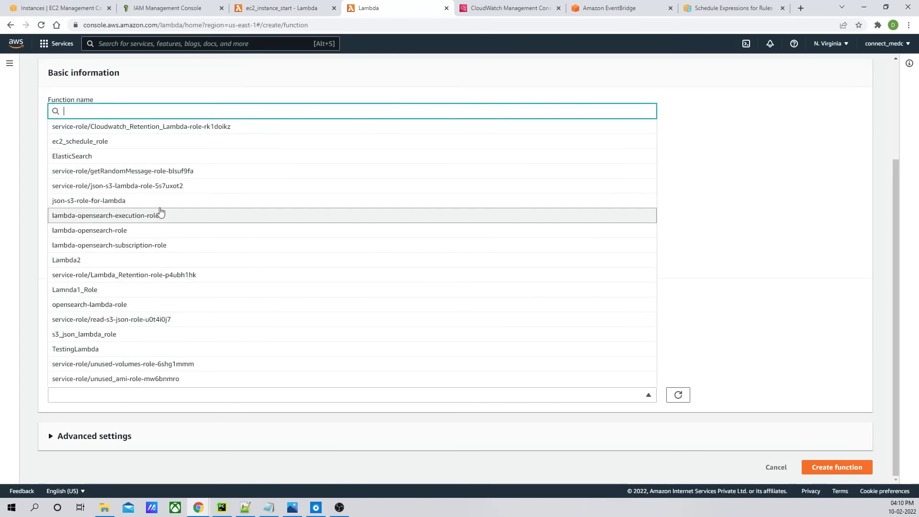
{"action": "left_click", "coordinate": [96, 147]}
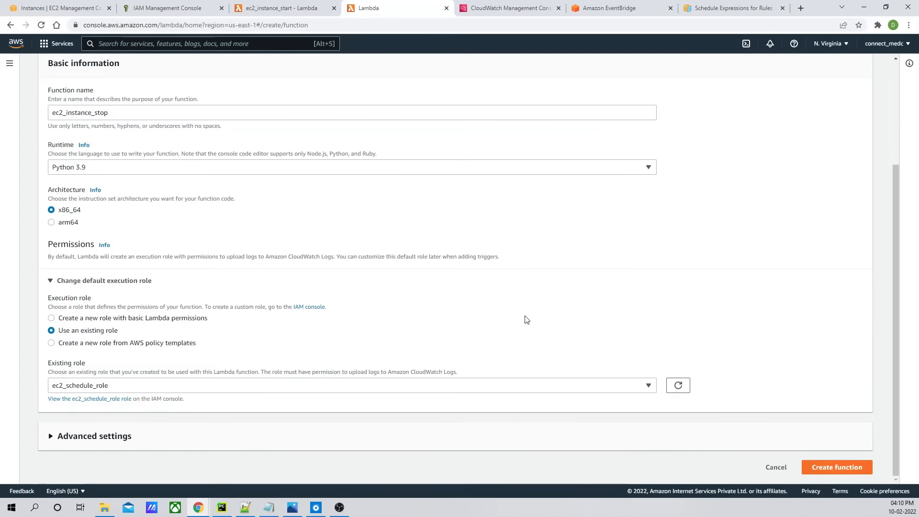
{"action": "scroll", "coordinate": [707, 435], "scroll_direction": "up", "scroll_amount": 3}
{"action": "scroll", "coordinate": [813, 419], "scroll_direction": "down", "scroll_amount": 1}
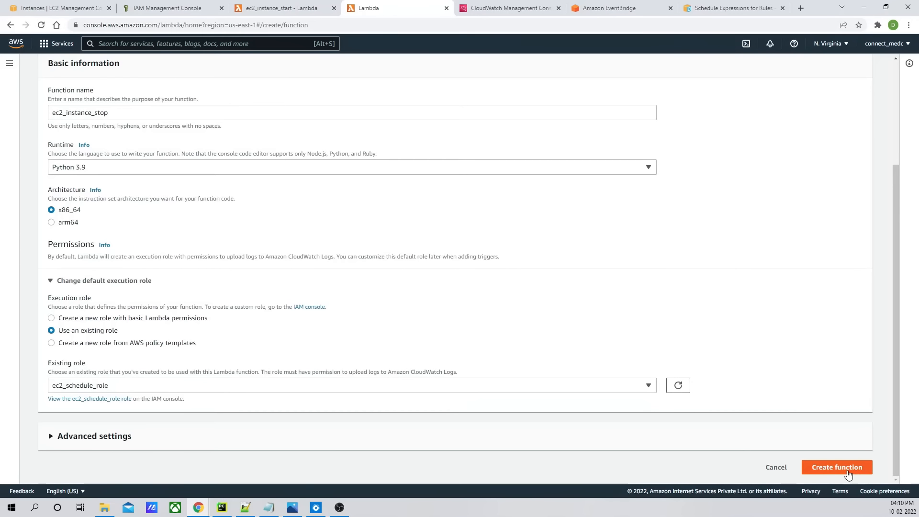
{"action": "left_click", "coordinate": [843, 468]}
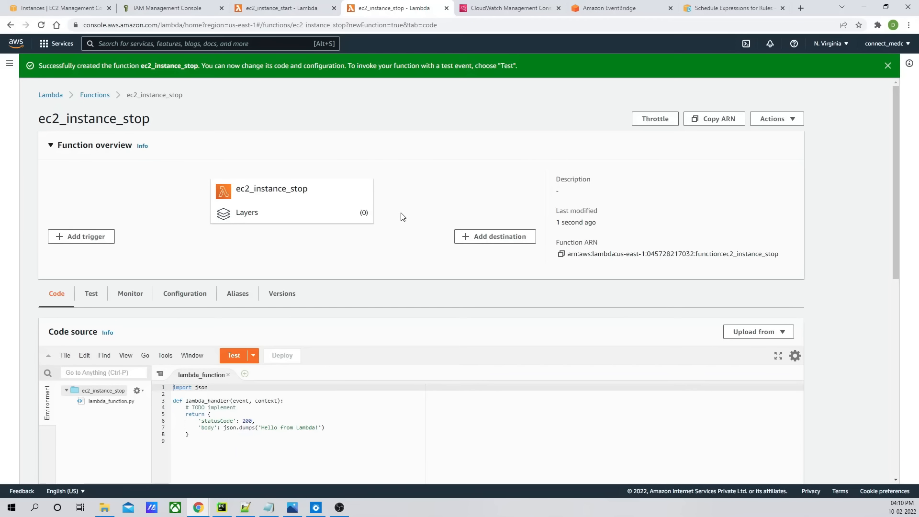
- Change the handler to print("Hello Lambda") and return "success", then deploy the code
{"action": "scroll", "coordinate": [401, 217], "scroll_direction": "down", "scroll_amount": 5}
{"action": "left_click_drag", "start_coordinate": [211, 177], "coordinate": [211, 195]}
{"action": "type", "text": "success\""}
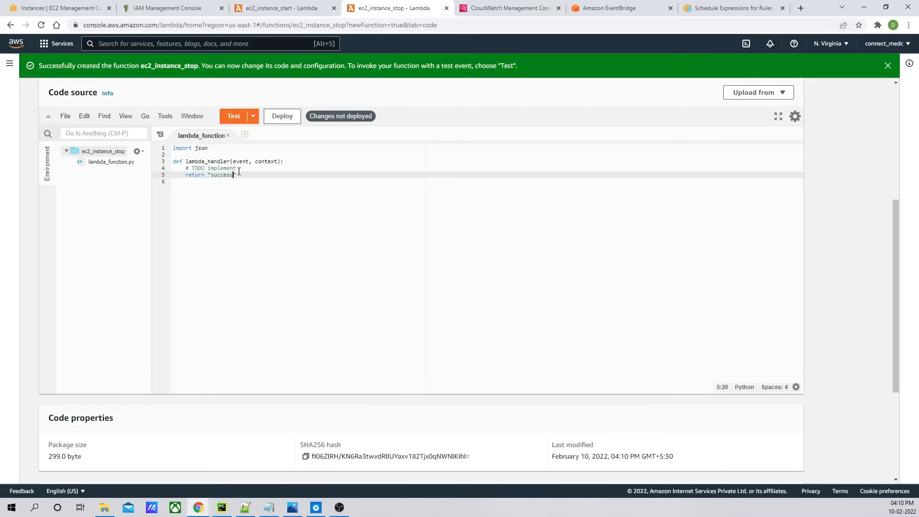
{"action": "left_click_drag", "start_coordinate": [239, 172], "coordinate": [188, 169]}
{"action": "type", "text": "p"}
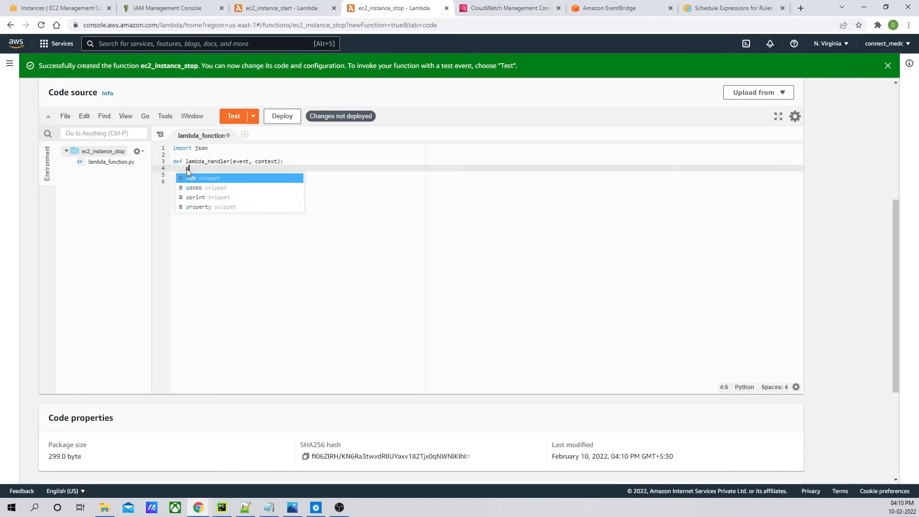
{"action": "type", "text": "rint(\"Hello Lambda"}
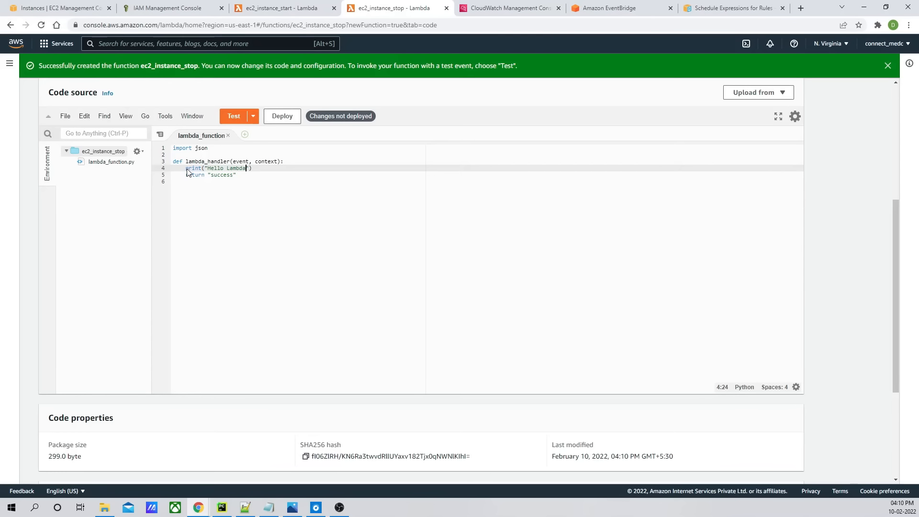
{"action": "left_click", "coordinate": [282, 116]}
- Create a test event named test and run the function's test
{"action": "left_click", "coordinate": [235, 118]}
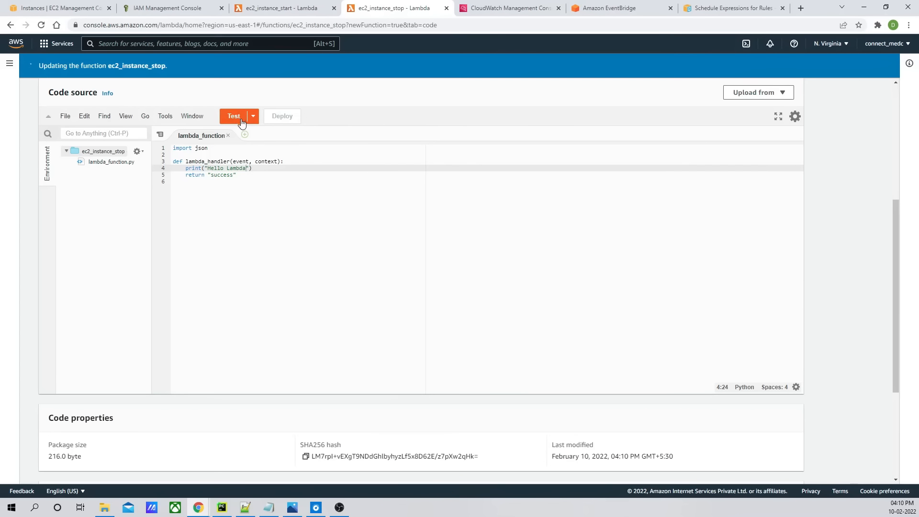
{"action": "left_click", "coordinate": [303, 229]}
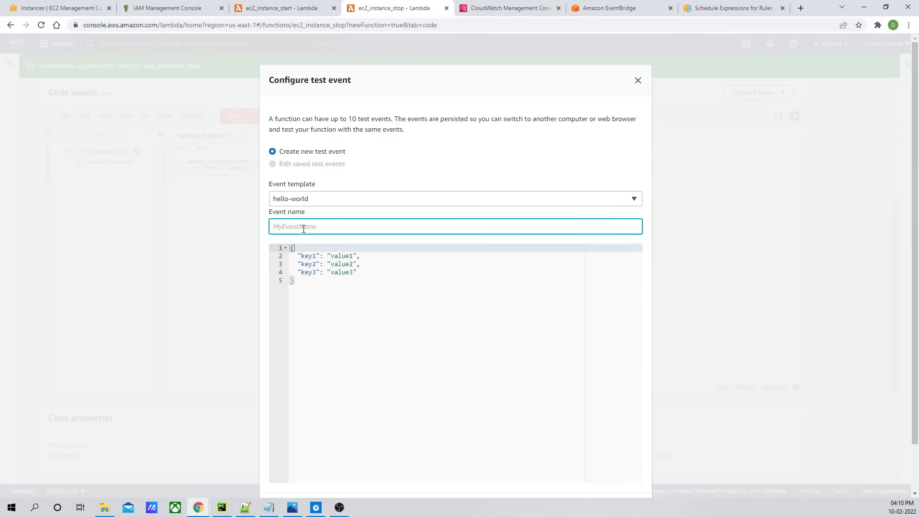
{"action": "type", "text": "test"}
{"action": "scroll", "coordinate": [466, 314], "scroll_direction": "down", "scroll_amount": 2}
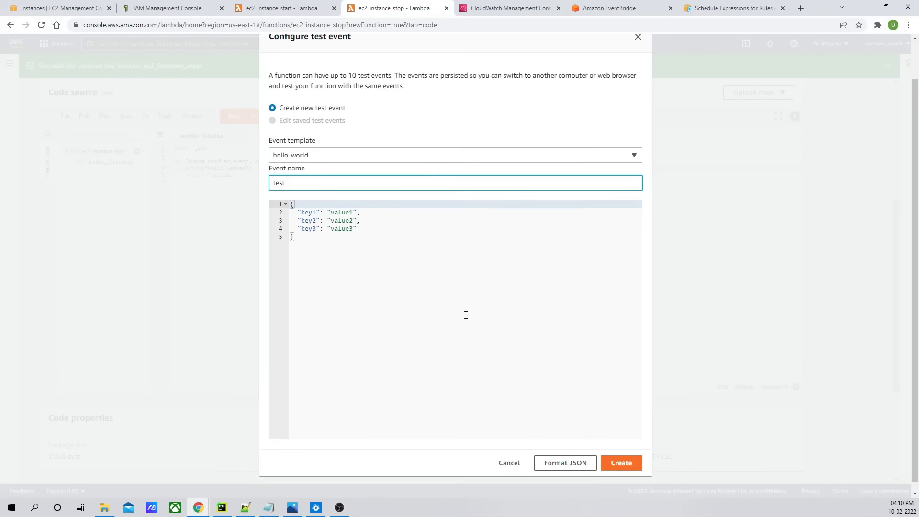
{"action": "left_click", "coordinate": [622, 455]}
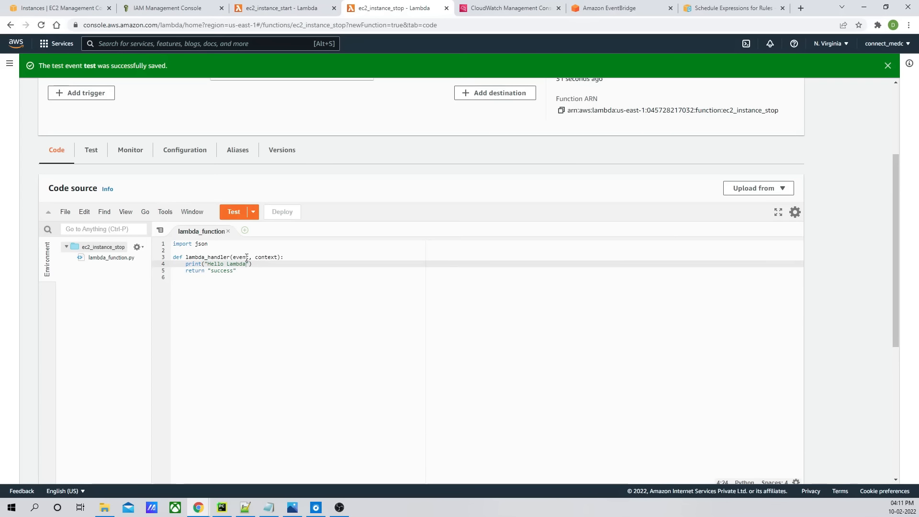
{"action": "left_click", "coordinate": [231, 216]}
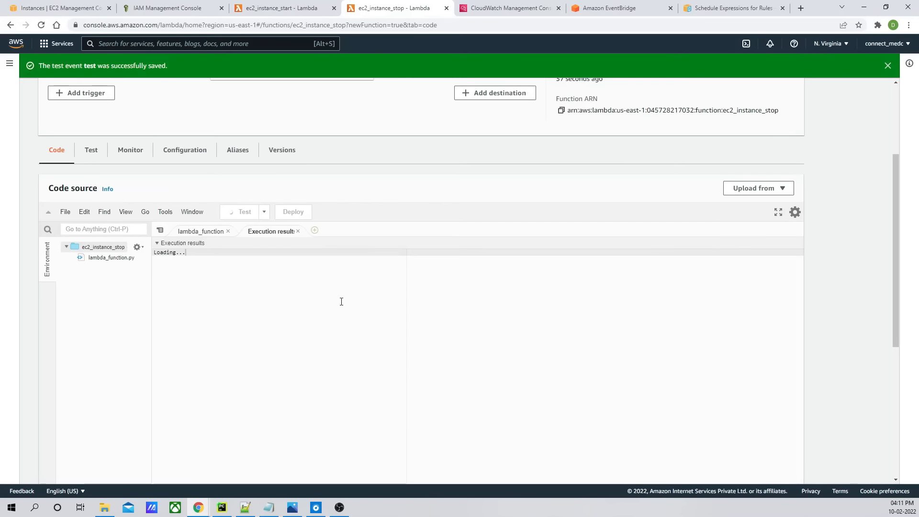
- Open the ec2_instance_stop function's CloudWatch log stream and view its log events as text
{"action": "left_click", "coordinate": [158, 279]}
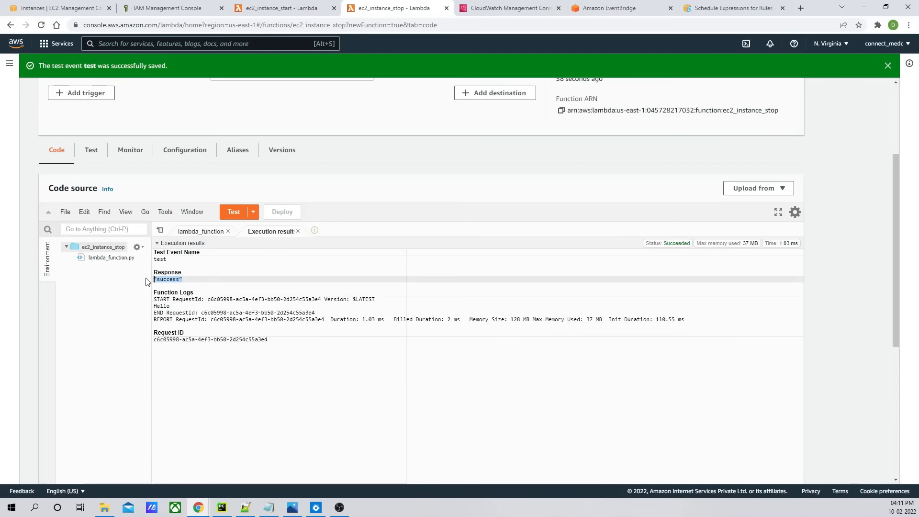
{"action": "left_click", "coordinate": [182, 312]}
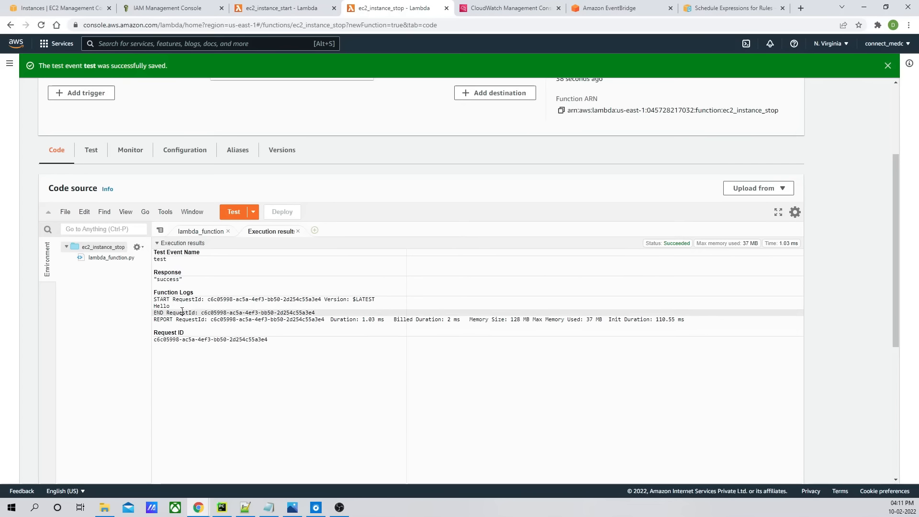
{"action": "left_click", "coordinate": [183, 151]}
{"action": "scroll", "coordinate": [201, 244], "scroll_direction": "down", "scroll_amount": 3}
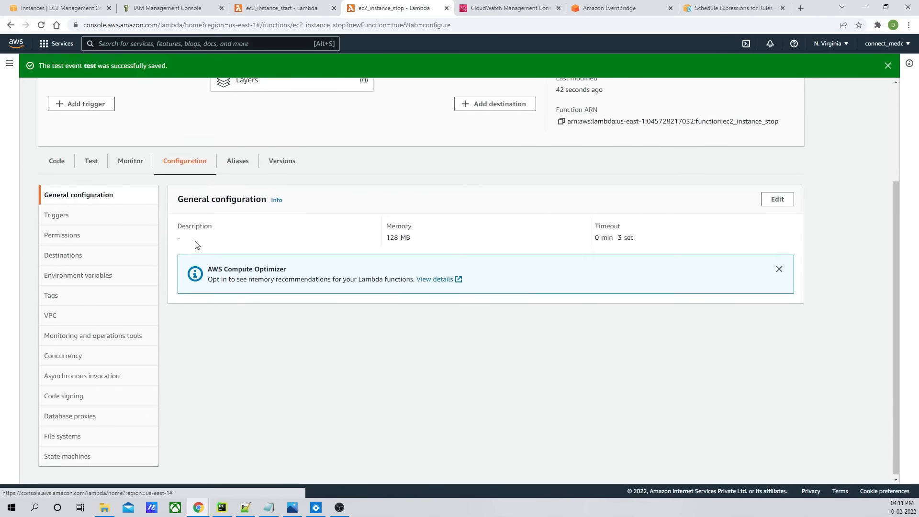
{"action": "left_click", "coordinate": [137, 157]}
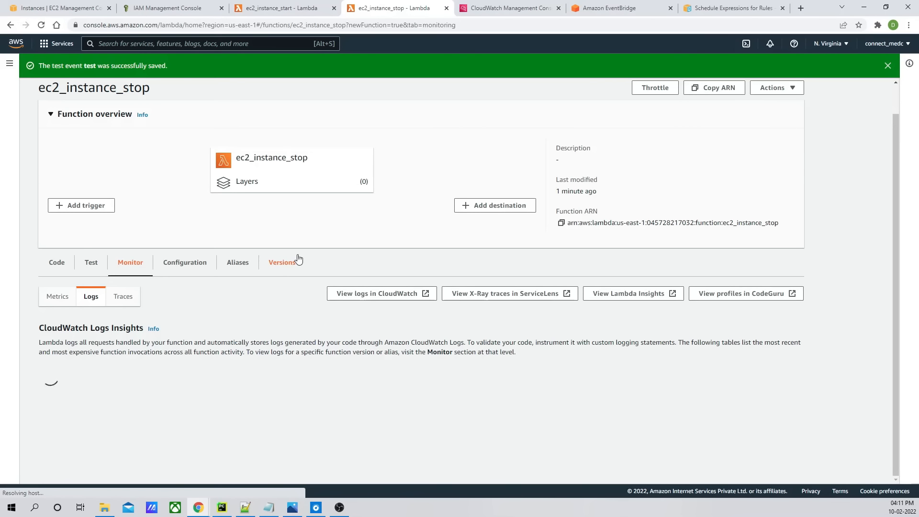
{"action": "scroll", "coordinate": [421, 307], "scroll_direction": "down", "scroll_amount": 2}
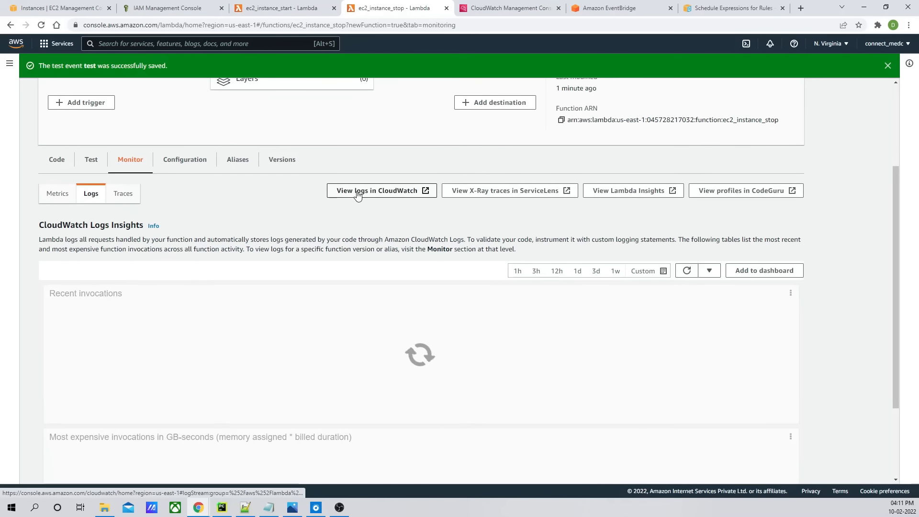
{"action": "left_click", "coordinate": [364, 192]}
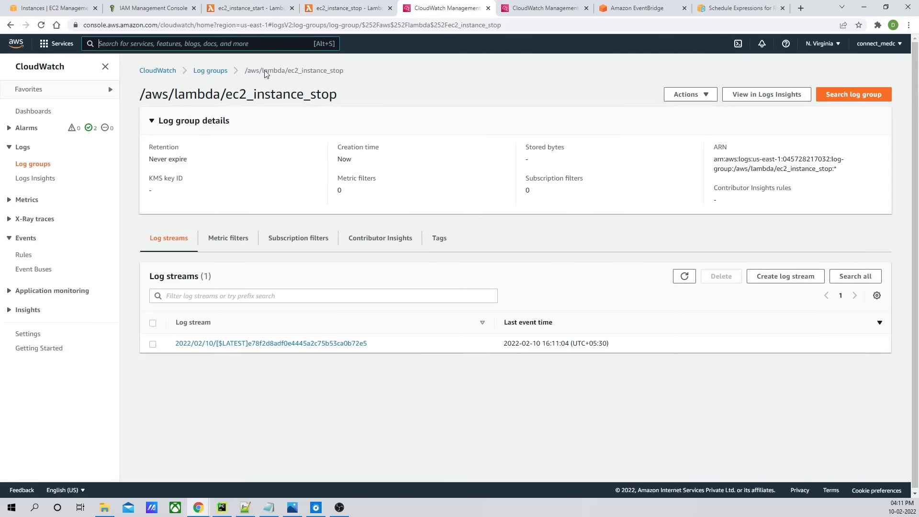
{"action": "left_click", "coordinate": [271, 343]}
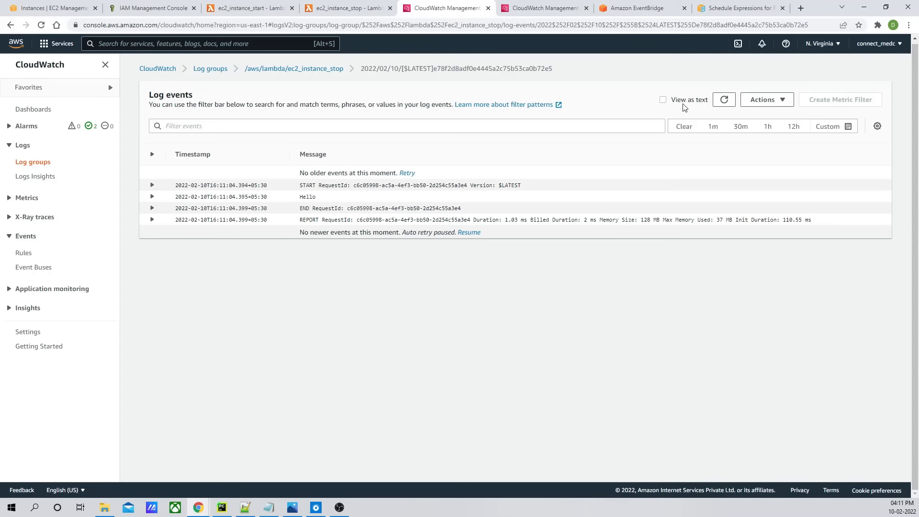
{"action": "left_click", "coordinate": [664, 100]}
{"action": "left_click_drag", "start_coordinate": [174, 204], "coordinate": [134, 201]}
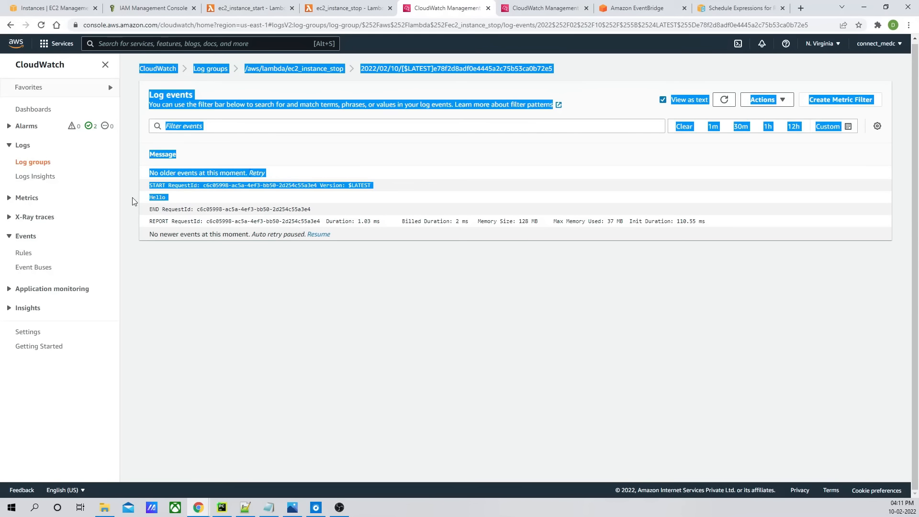
{"action": "left_click", "coordinate": [286, 224]}
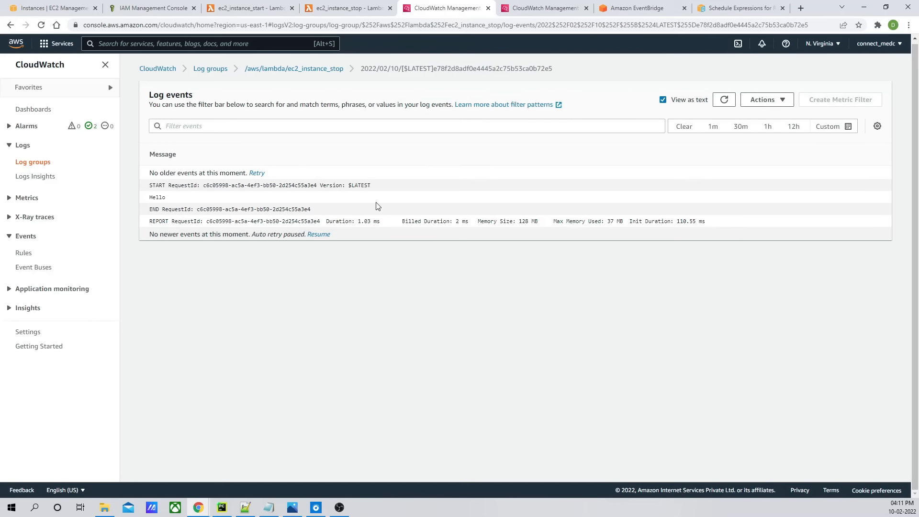
- Change the printed message in the ec2_instance_stop code to "Hello Lambda", deploy it, and run the test again
{"action": "left_click", "coordinate": [270, 12]}
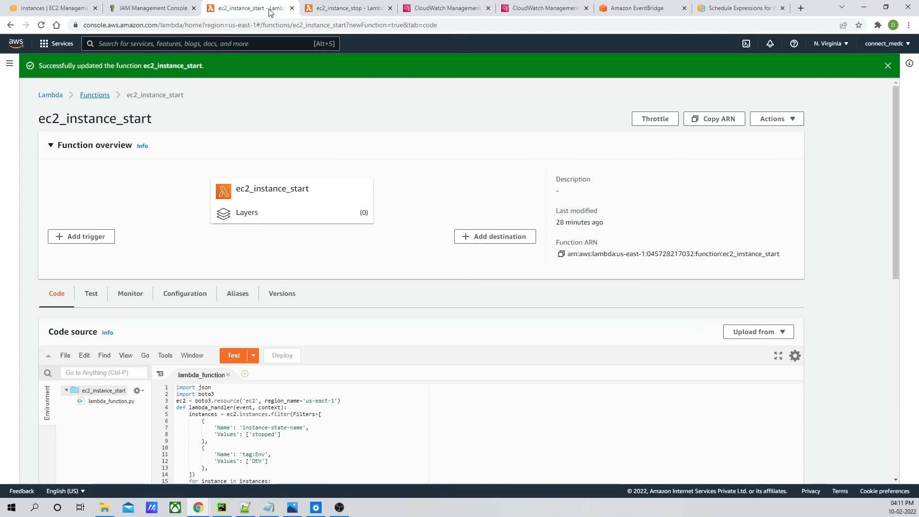
{"action": "left_click", "coordinate": [324, 11]}
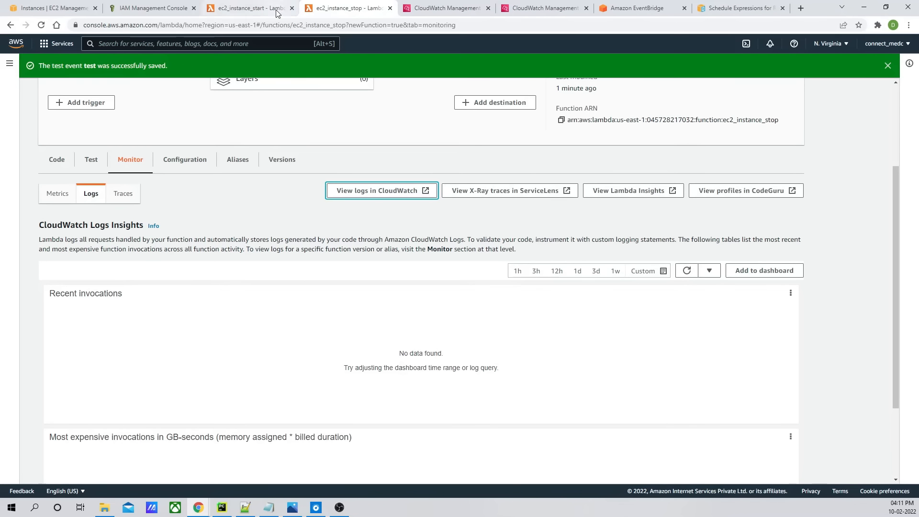
{"action": "left_click", "coordinate": [277, 12]}
{"action": "left_click", "coordinate": [343, 8]}
{"action": "left_click", "coordinate": [56, 159]}
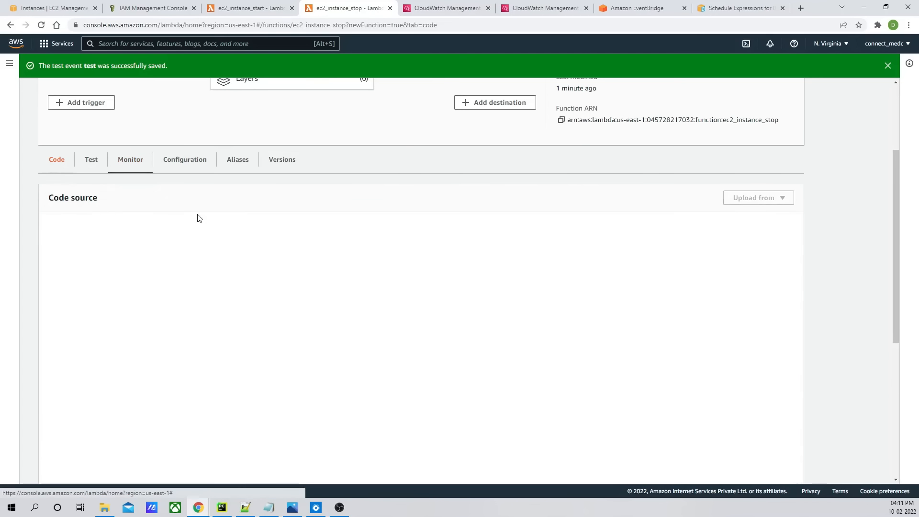
{"action": "left_click", "coordinate": [205, 242]}
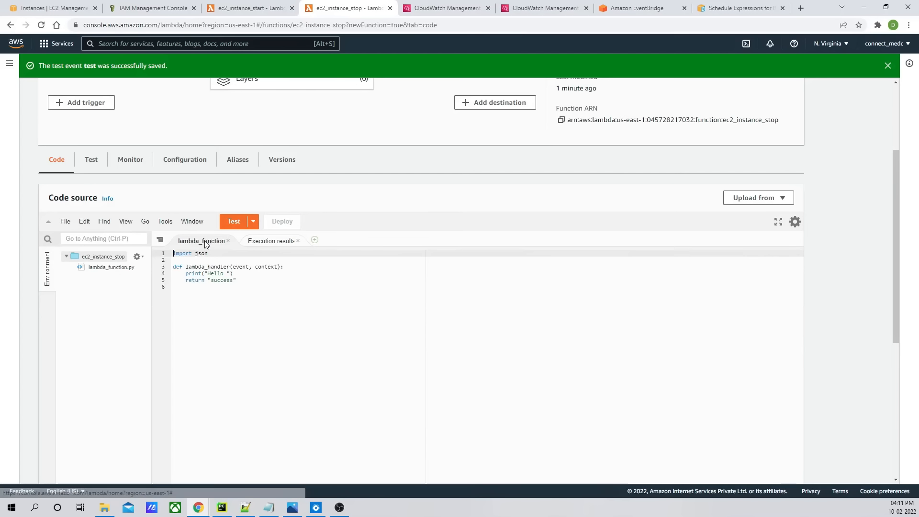
{"action": "left_click", "coordinate": [227, 274]}
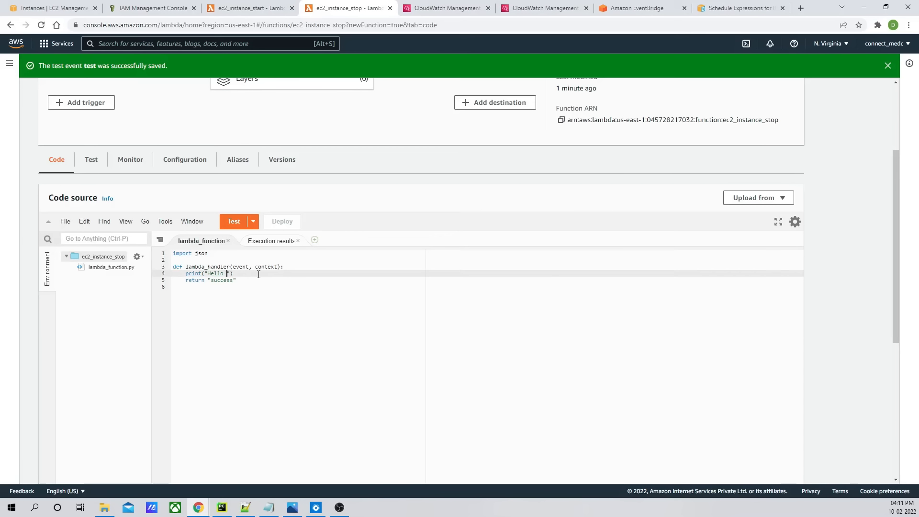
{"action": "type", "text": "Lambda"}
{"action": "left_click", "coordinate": [282, 222]}
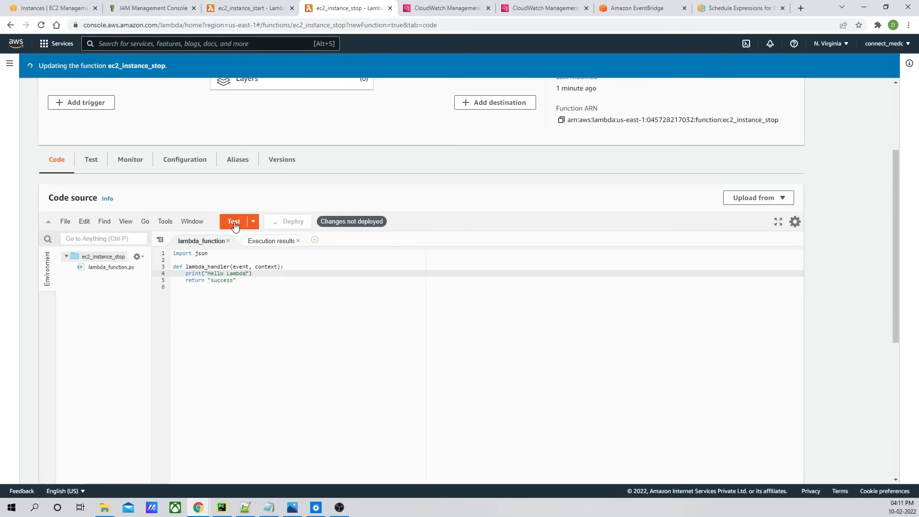
{"action": "left_click", "coordinate": [234, 222]}
- Open the newest log stream in the function's CloudWatch log group and view its events as text
{"action": "left_click", "coordinate": [434, 8]}
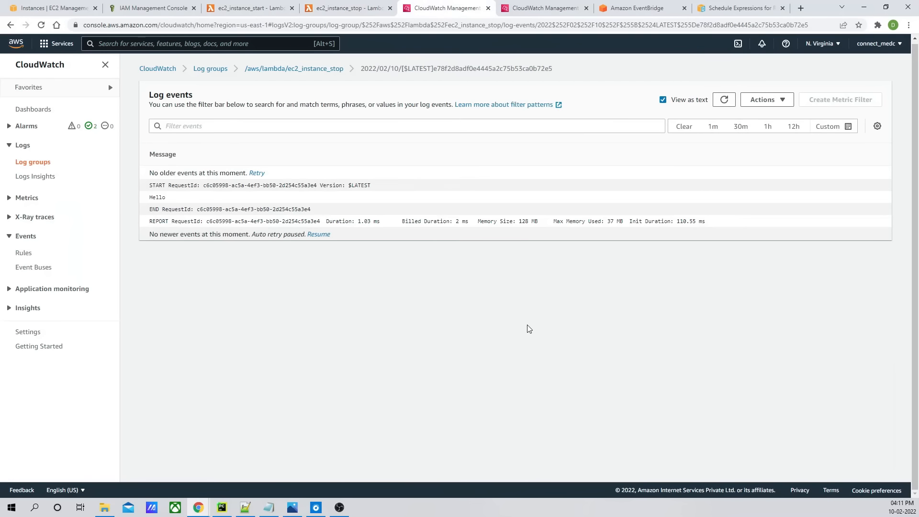
{"action": "left_click", "coordinate": [719, 101]}
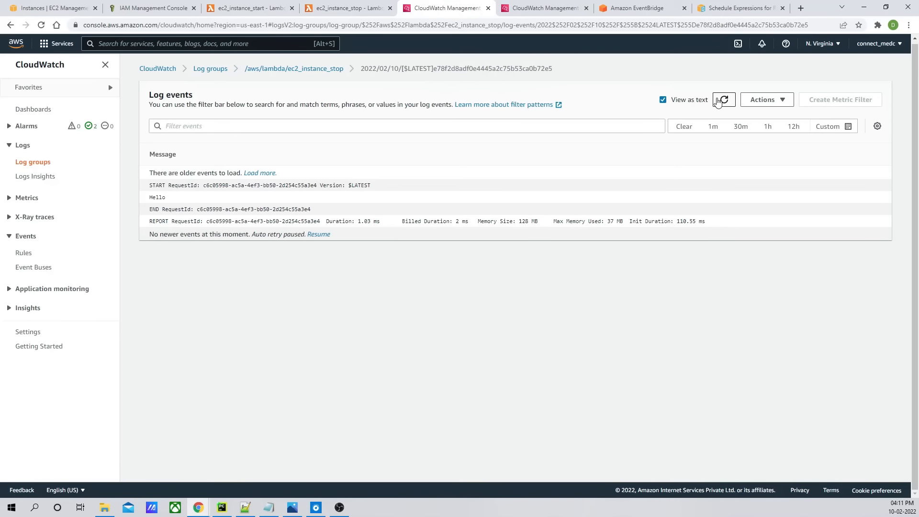
{"action": "left_click", "coordinate": [722, 101]}
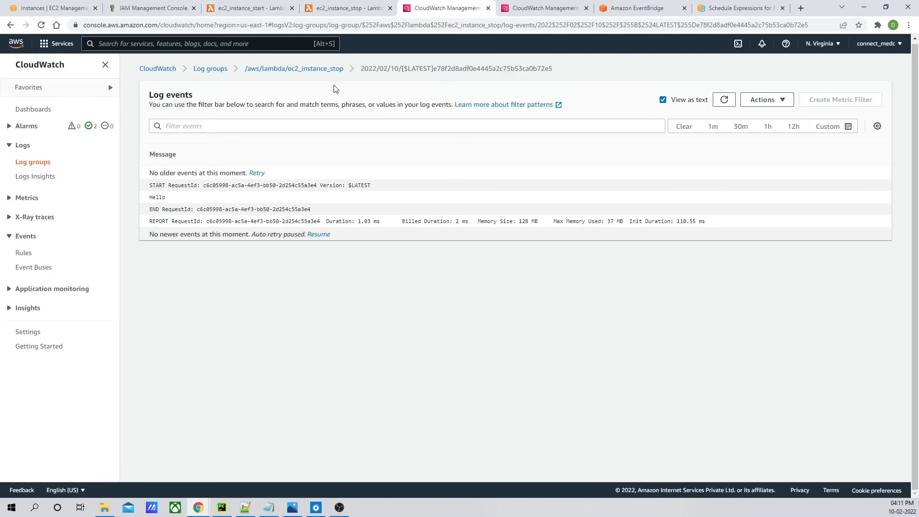
{"action": "left_click", "coordinate": [315, 70]}
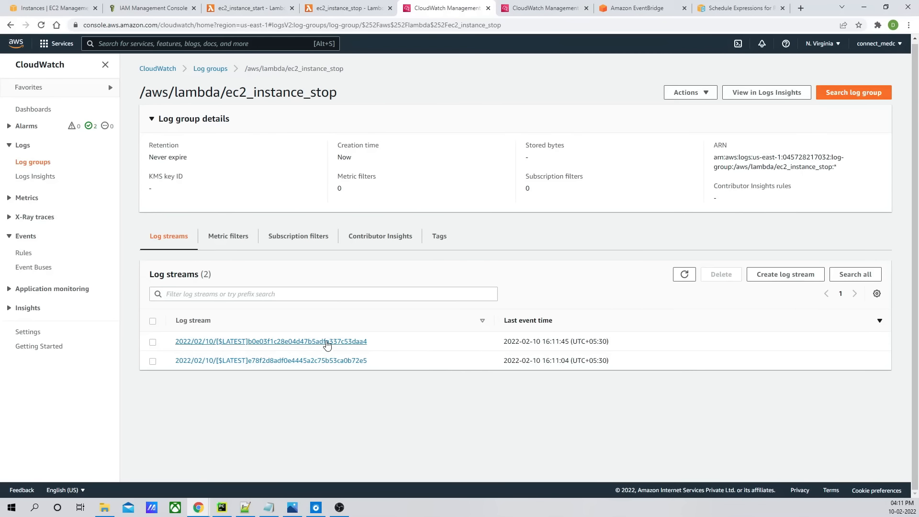
{"action": "left_click", "coordinate": [327, 342]}
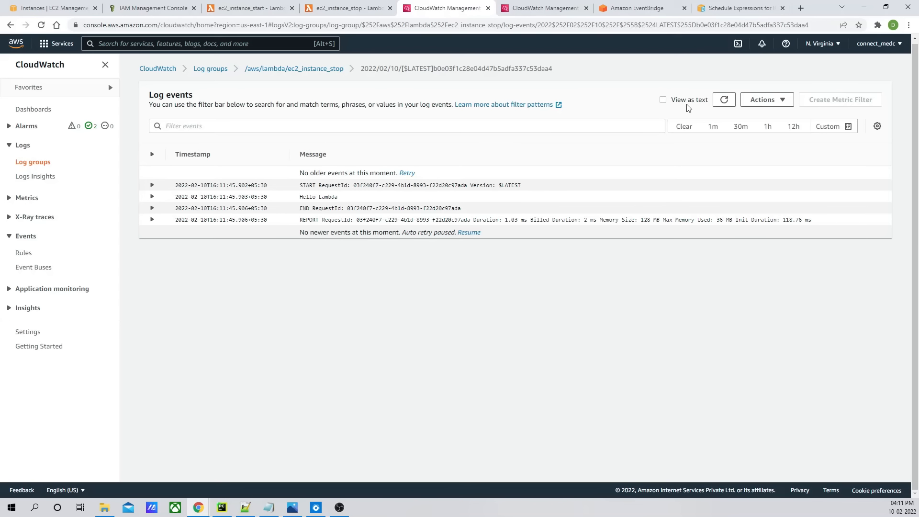
{"action": "left_click", "coordinate": [664, 102]}
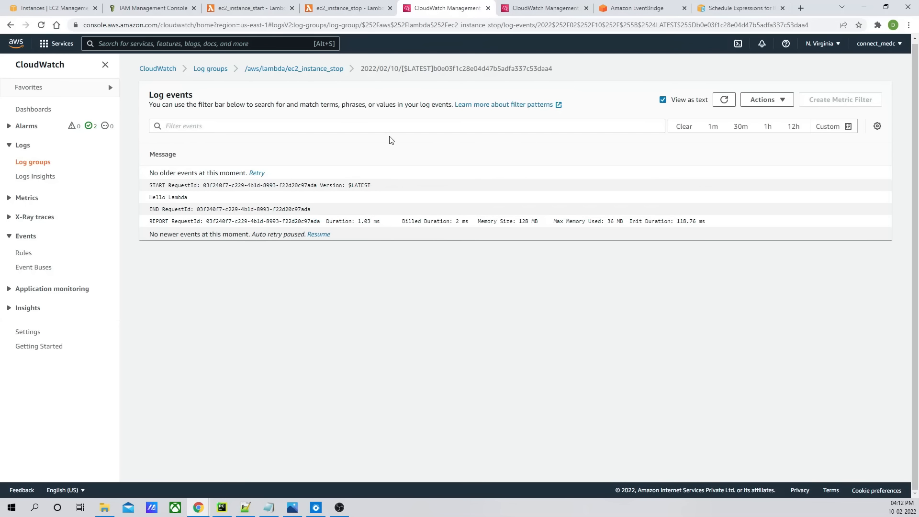
{"action": "left_click", "coordinate": [350, 8]}
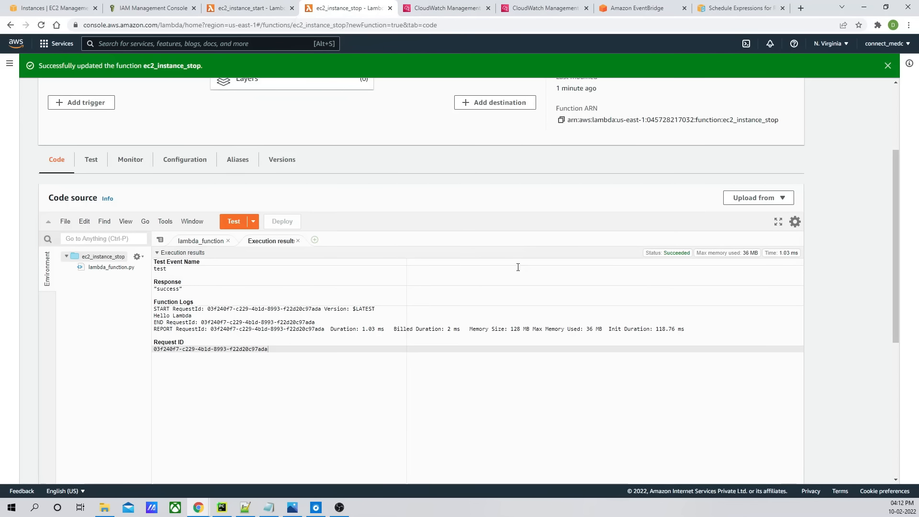
{"action": "scroll", "coordinate": [591, 325], "scroll_direction": "up", "scroll_amount": 3}
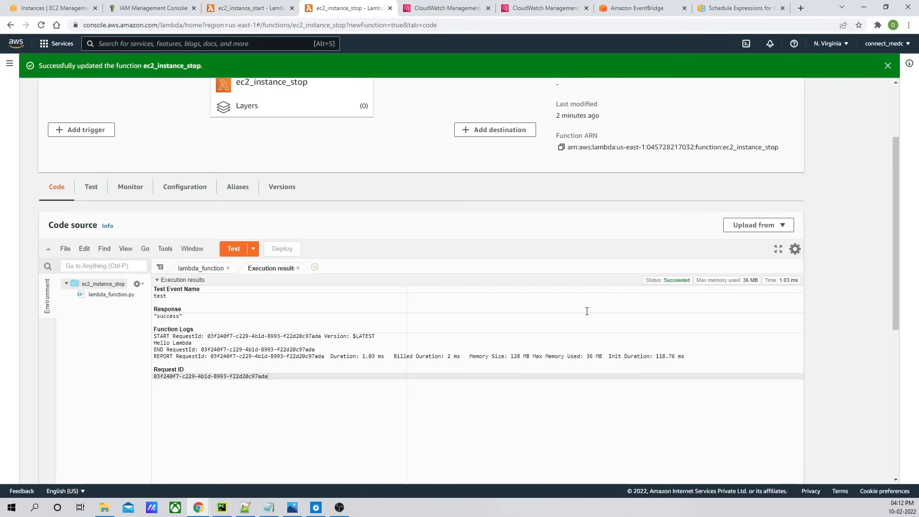
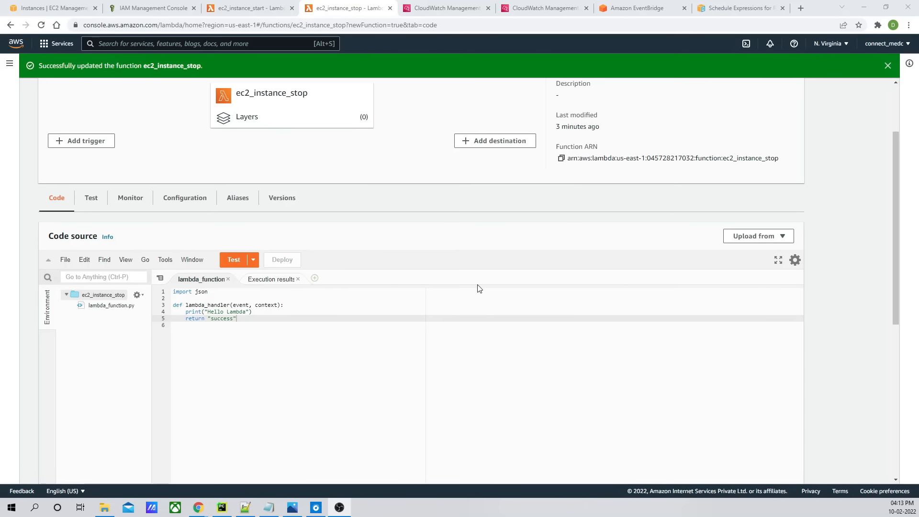
- Copy the saved test event JSON from the ec2_instance_start function's test event configuration
{"action": "left_click", "coordinate": [250, 9]}
{"action": "scroll", "coordinate": [245, 232], "scroll_direction": "down", "scroll_amount": 3}
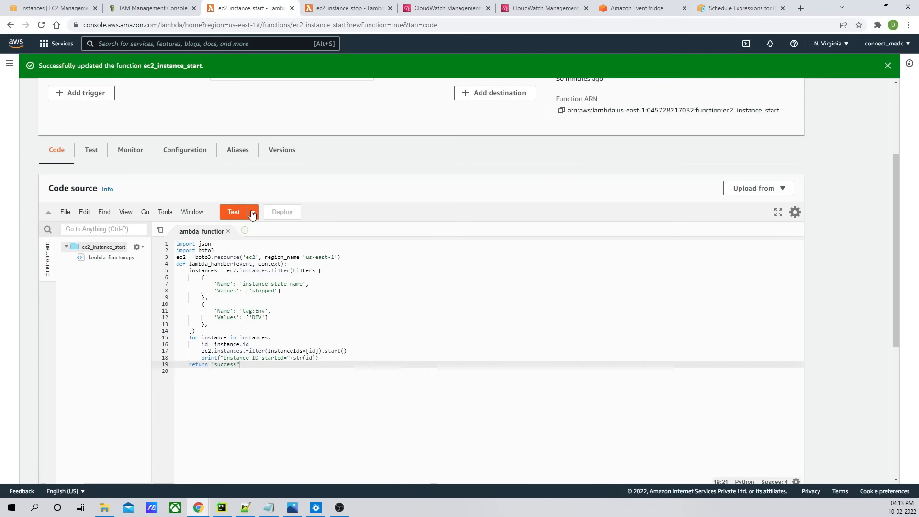
{"action": "left_click", "coordinate": [253, 212]}
{"action": "left_click", "coordinate": [265, 228]}
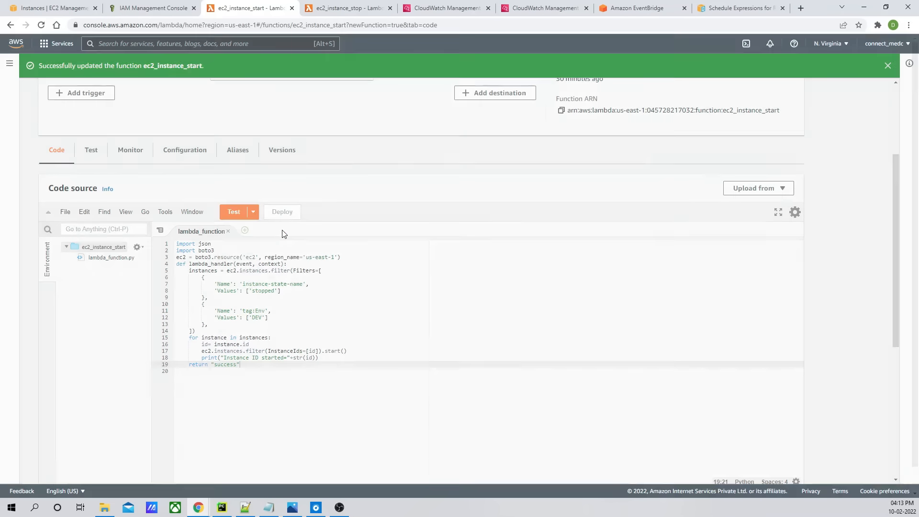
{"action": "left_click_drag", "start_coordinate": [308, 353], "coordinate": [287, 218]}
{"action": "key", "text": "ctrl+c"}
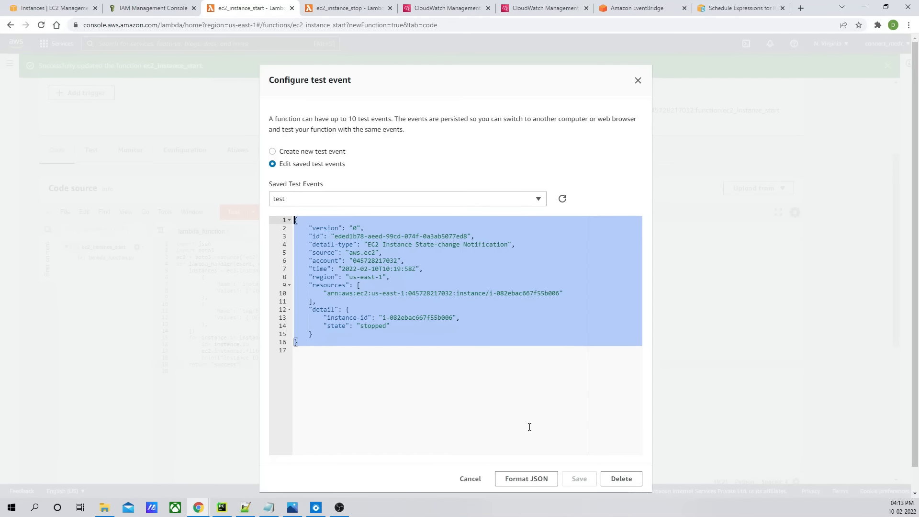
{"action": "left_click", "coordinate": [471, 479]}
{"action": "left_click", "coordinate": [342, 14]}
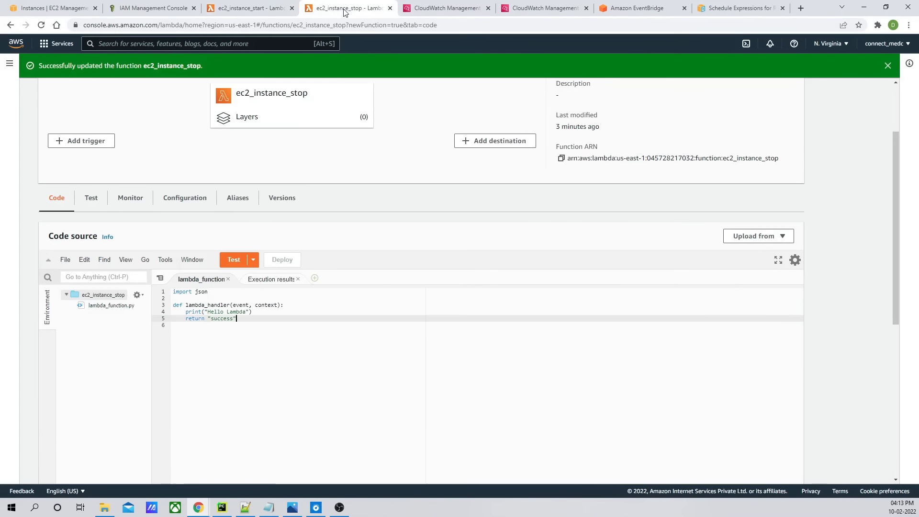
- Paste the copied EC2 event into the ec2_instance_stop function's test event, set its state to "running", and save it
{"action": "left_click", "coordinate": [253, 260]}
{"action": "left_click", "coordinate": [268, 274]}
{"action": "left_click", "coordinate": [356, 265]}
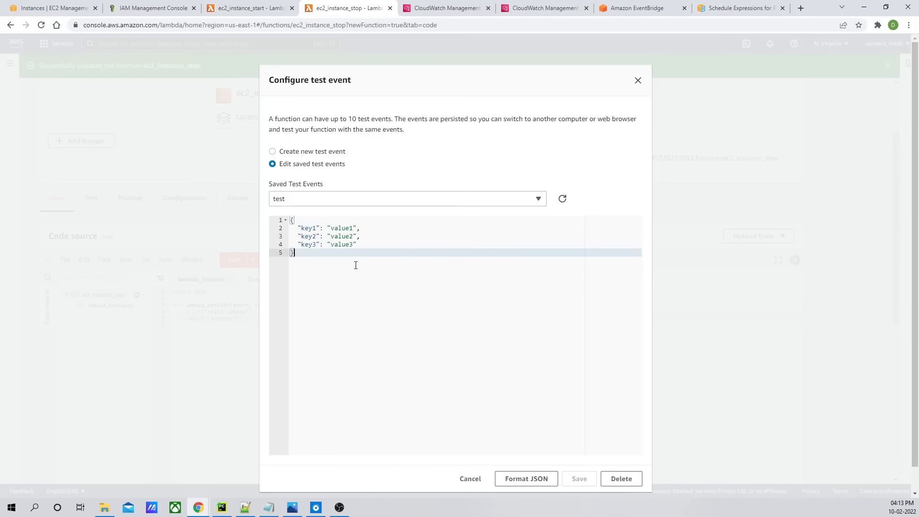
{"action": "key", "text": "ctrl+a"}
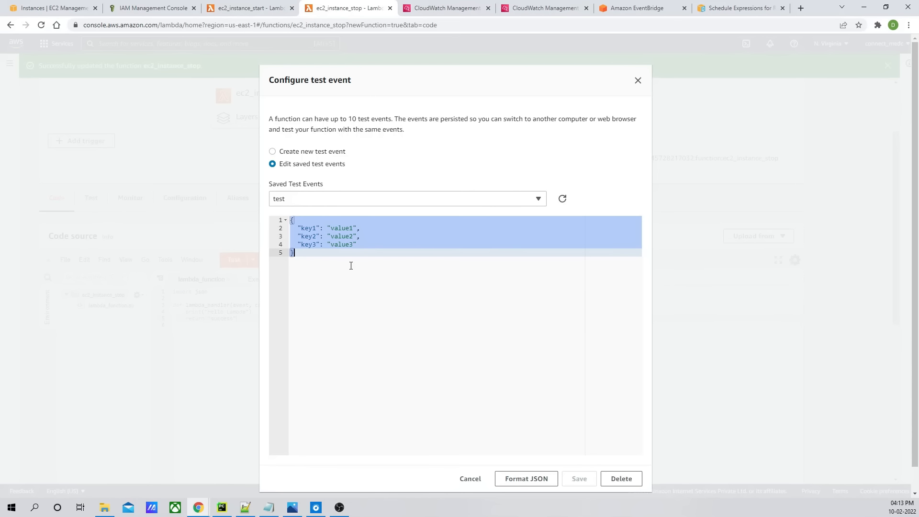
{"action": "key", "text": "ctrl+v"}
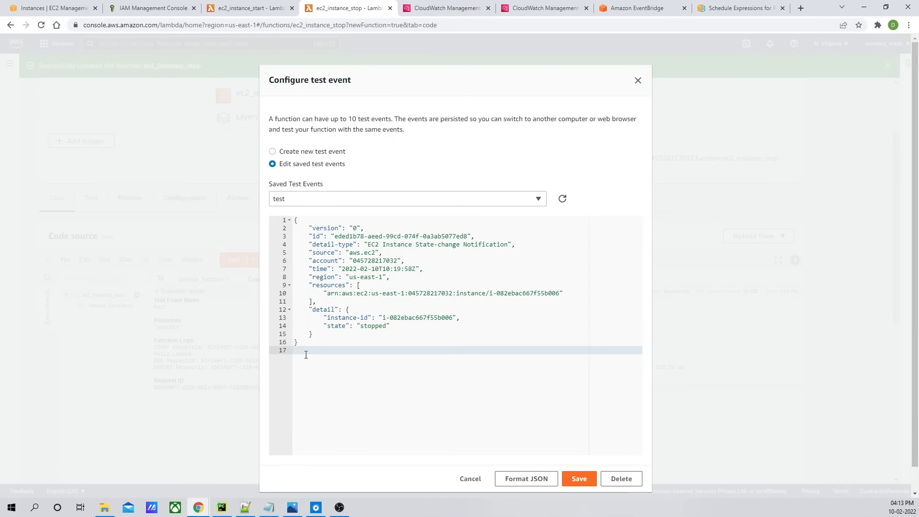
{"action": "key", "text": "BackSpace"}
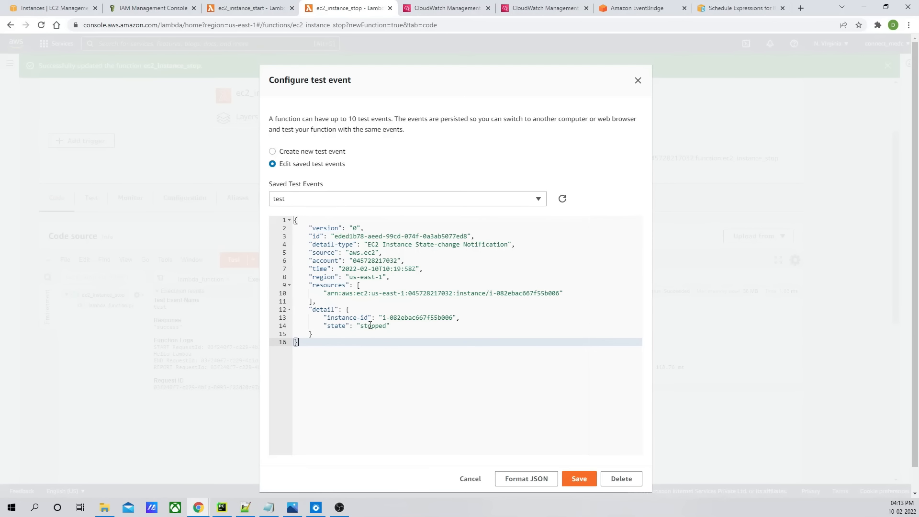
{"action": "double_click", "coordinate": [370, 325]}
{"action": "type", "text": "running"}
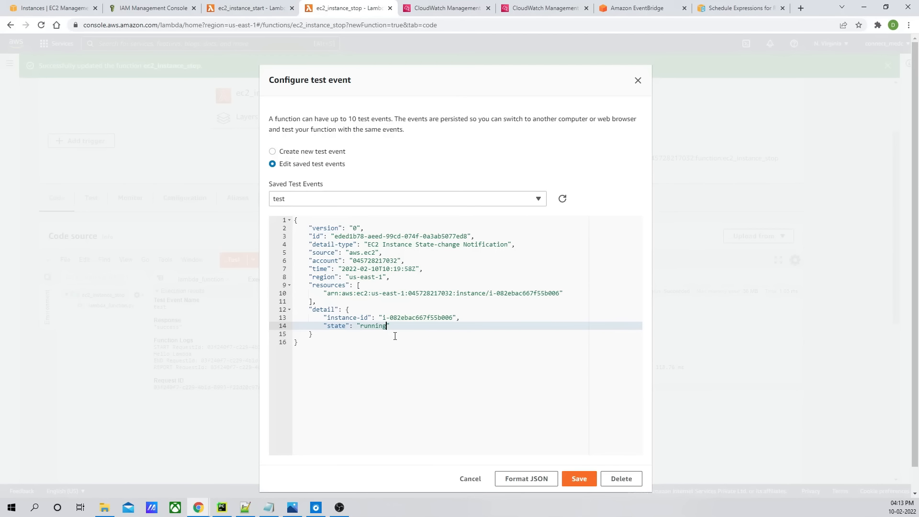
{"action": "left_click", "coordinate": [580, 480]}
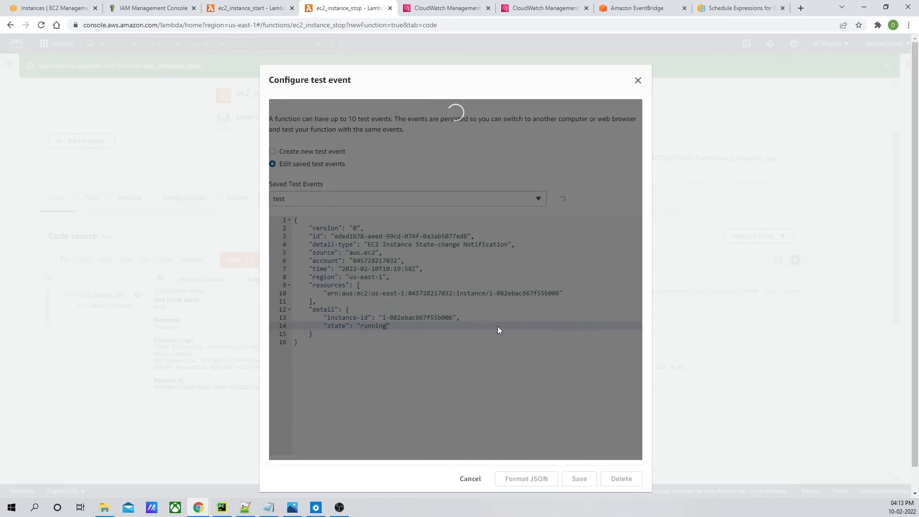
{"action": "scroll", "coordinate": [259, 331], "scroll_direction": "down", "scroll_amount": 2}
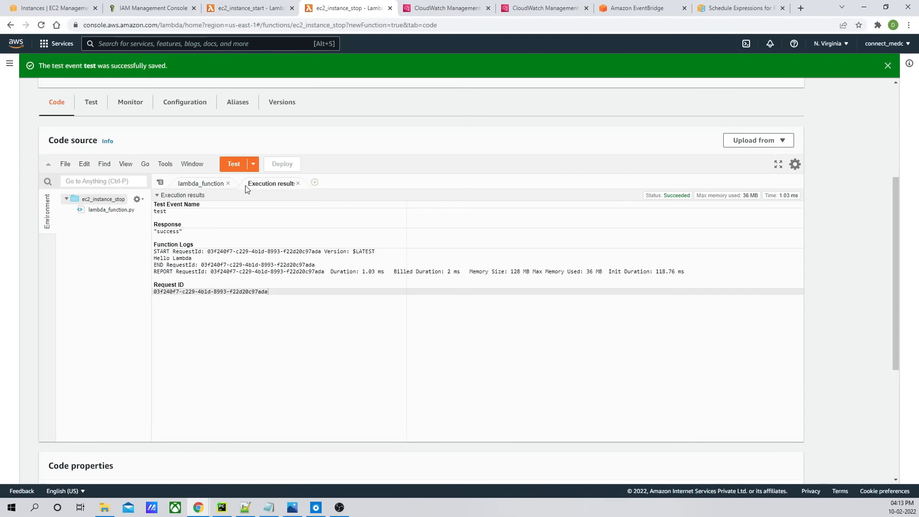
{"action": "left_click", "coordinate": [298, 183]}
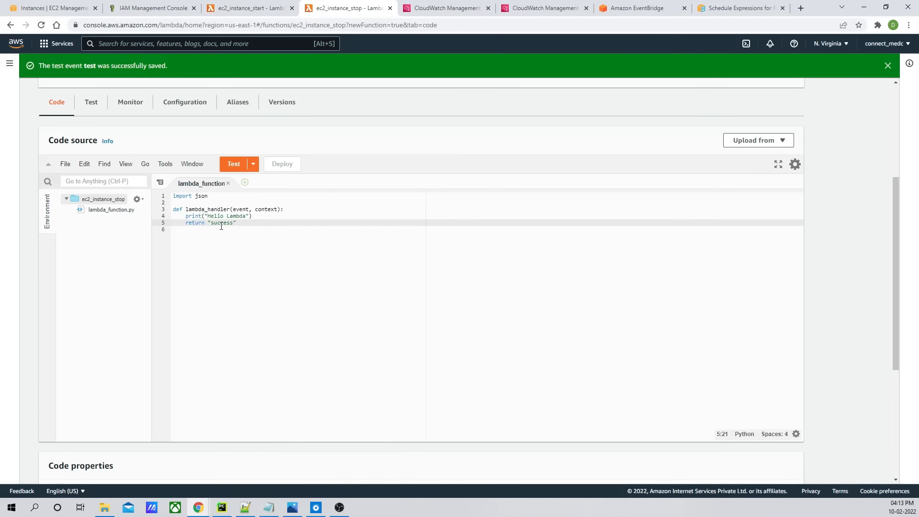
- Copy the ec2_instance_start code and paste it over the ec2_instance_stop function's code
{"action": "left_click", "coordinate": [256, 8]}
{"action": "scroll", "coordinate": [334, 329], "scroll_direction": "down", "scroll_amount": 5}
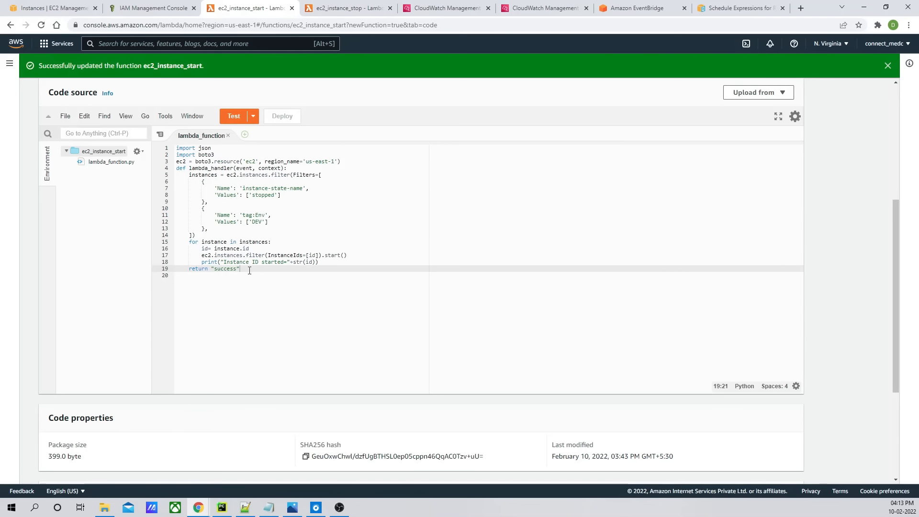
{"action": "left_click_drag", "start_coordinate": [241, 269], "coordinate": [166, 150]}
{"action": "key", "text": "ctrl+c"}
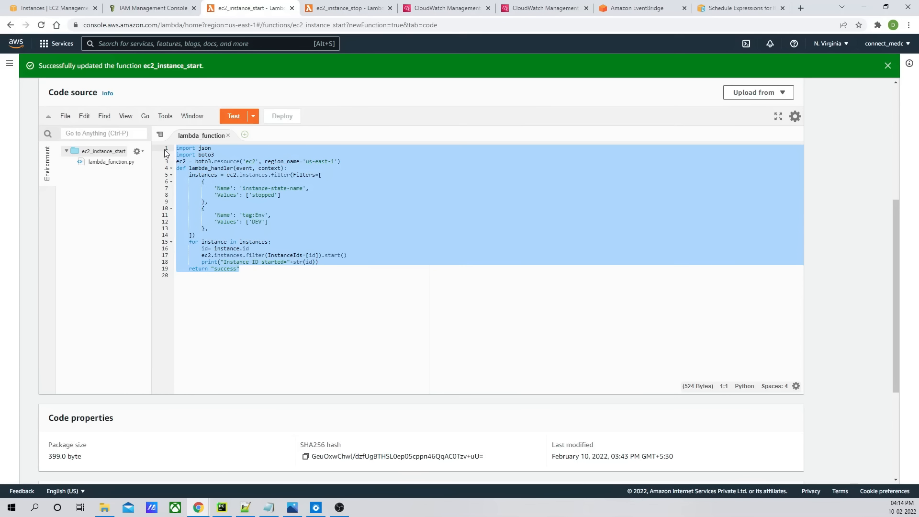
{"action": "left_click", "coordinate": [345, 8]}
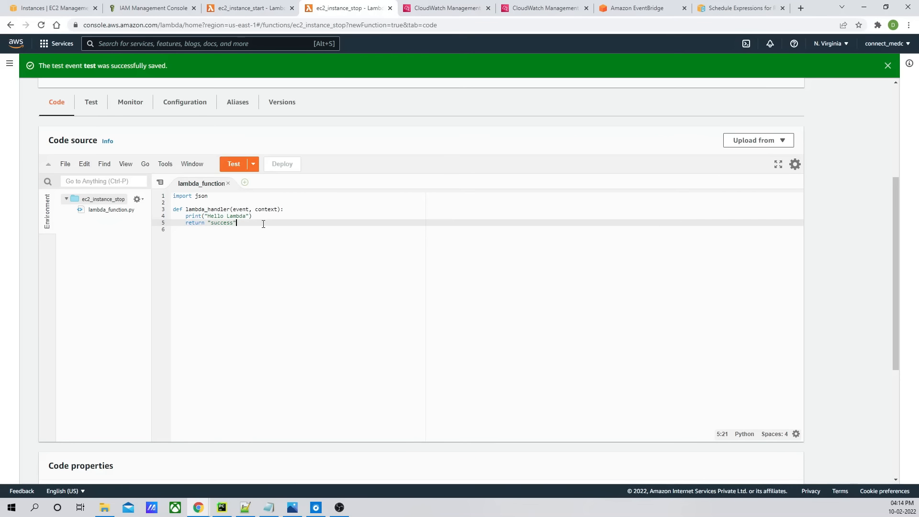
{"action": "key", "text": "ctrl+a"}
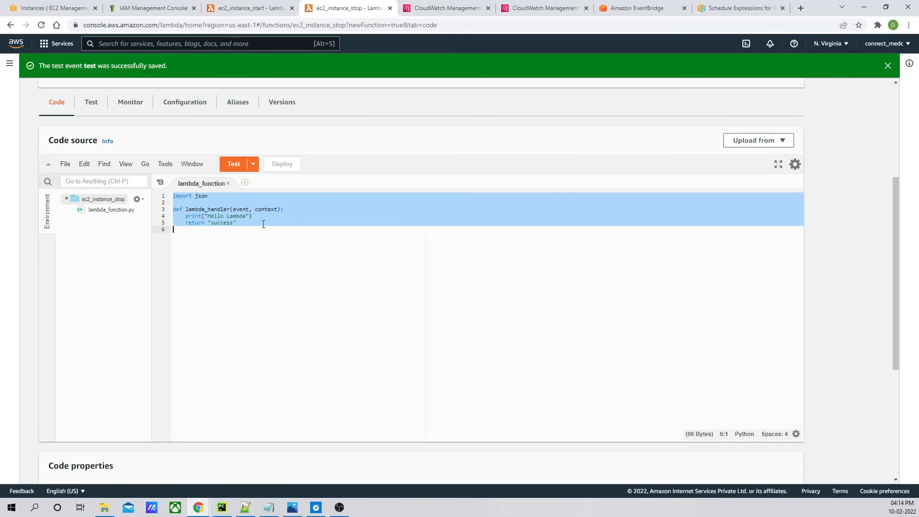
{"action": "key", "text": "ctrl+v"}
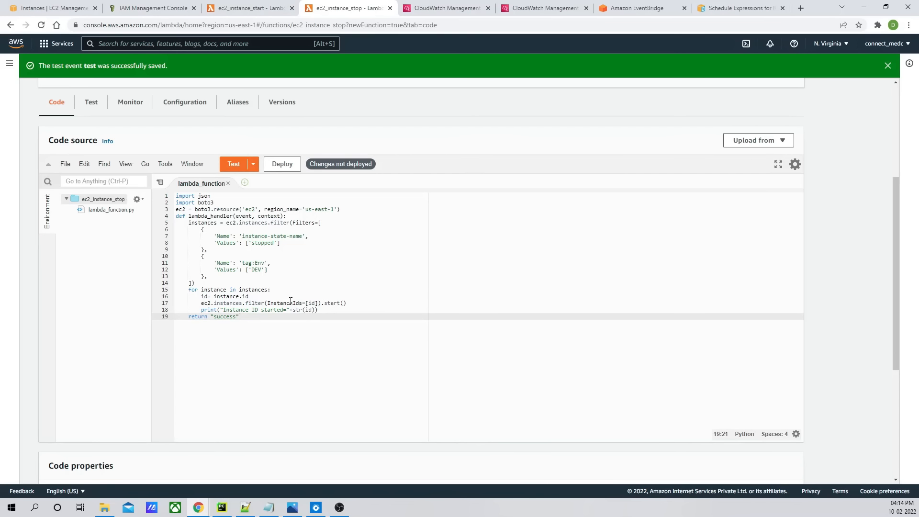
- Replace the instance-state-name filter value 'stopped' with 'running', copied from the Boto3 EC2 documentation, and save
{"action": "double_click", "coordinate": [262, 242]}
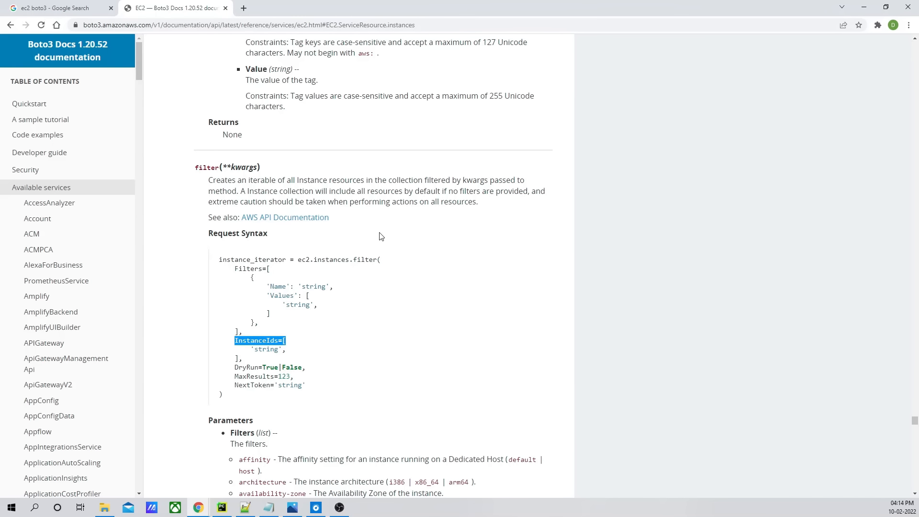
{"action": "scroll", "coordinate": [381, 236], "scroll_direction": "down", "scroll_amount": 10}
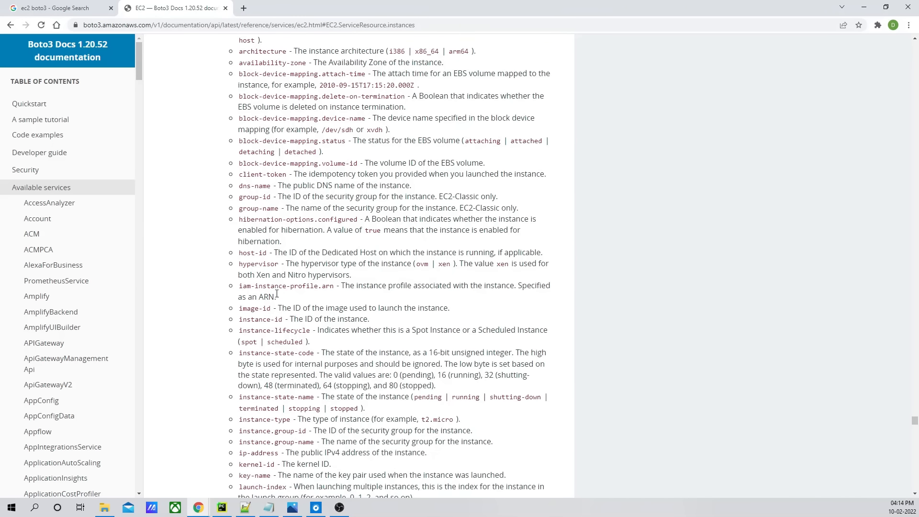
{"action": "scroll", "coordinate": [269, 265], "scroll_direction": "down", "scroll_amount": 1}
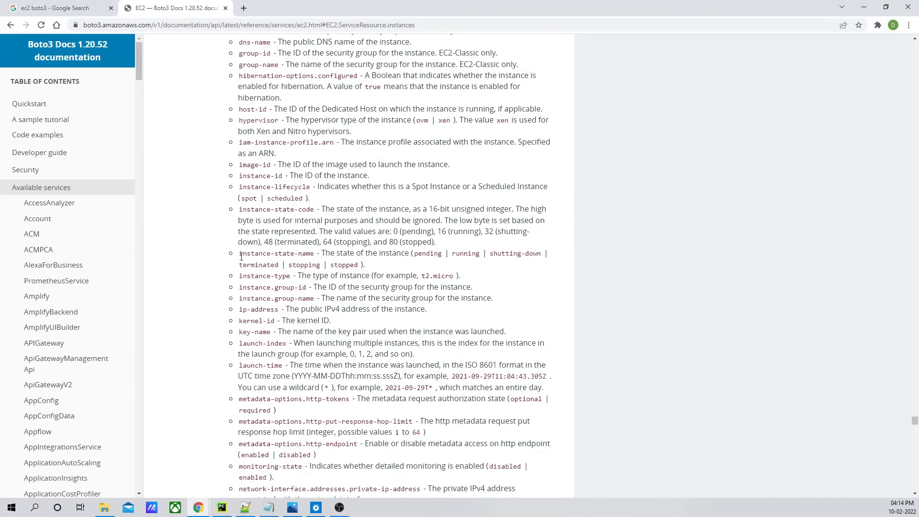
{"action": "left_click_drag", "start_coordinate": [239, 253], "coordinate": [311, 253]}
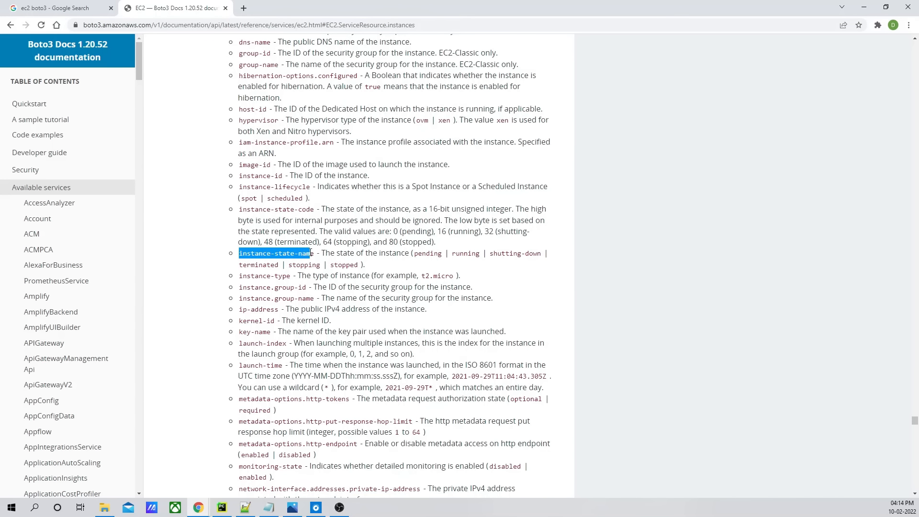
{"action": "left_click", "coordinate": [458, 274]}
{"action": "double_click", "coordinate": [465, 254]}
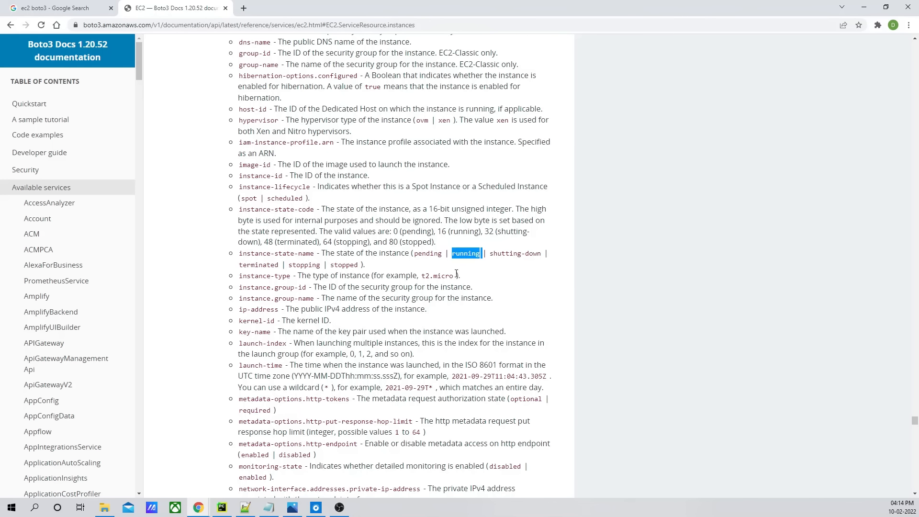
{"action": "left_click", "coordinate": [466, 255]}
{"action": "double_click", "coordinate": [466, 255]}
{"action": "key", "text": "ctrl+c"}
{"action": "key", "text": "alt+Tab"}
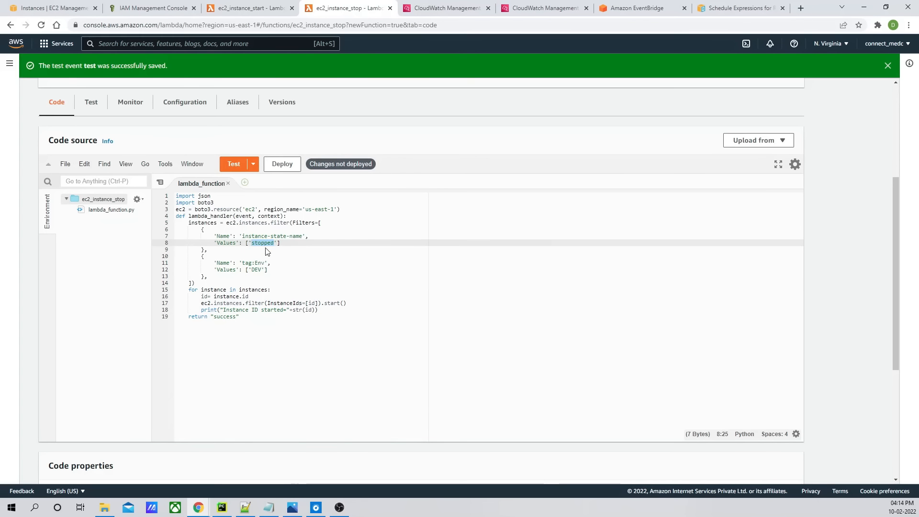
{"action": "key", "text": "ctrl+v"}
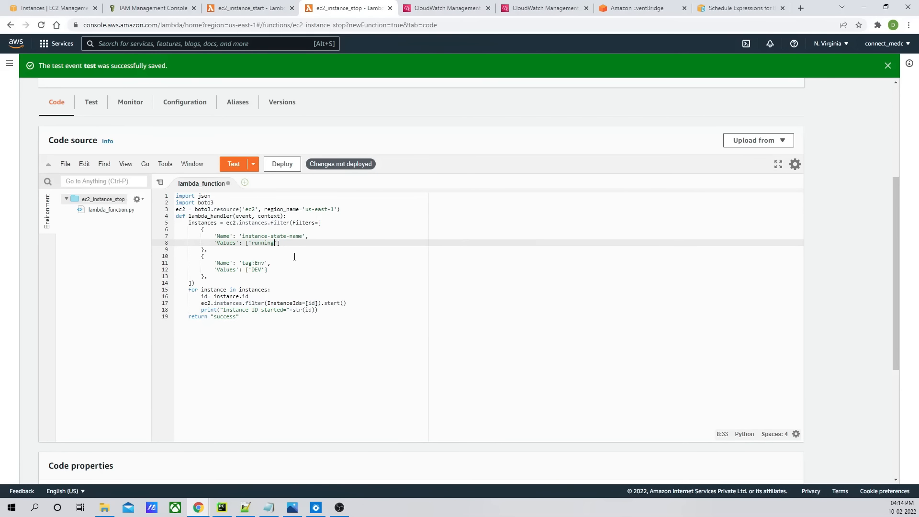
{"action": "key", "text": "ctrl+s"}
- Change the instance action call from start() to stop() and deploy the function
{"action": "double_click", "coordinate": [257, 270]}
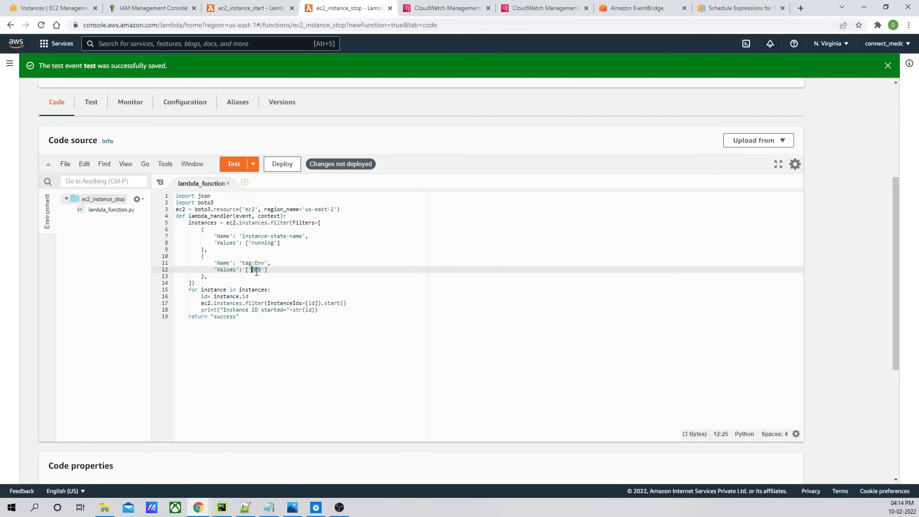
{"action": "left_click", "coordinate": [218, 311]}
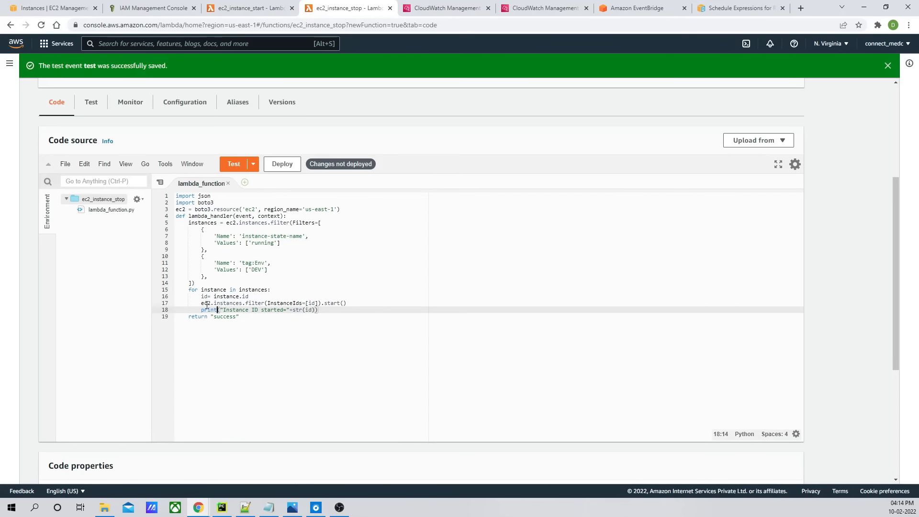
{"action": "left_click_drag", "start_coordinate": [201, 303], "coordinate": [340, 304]}
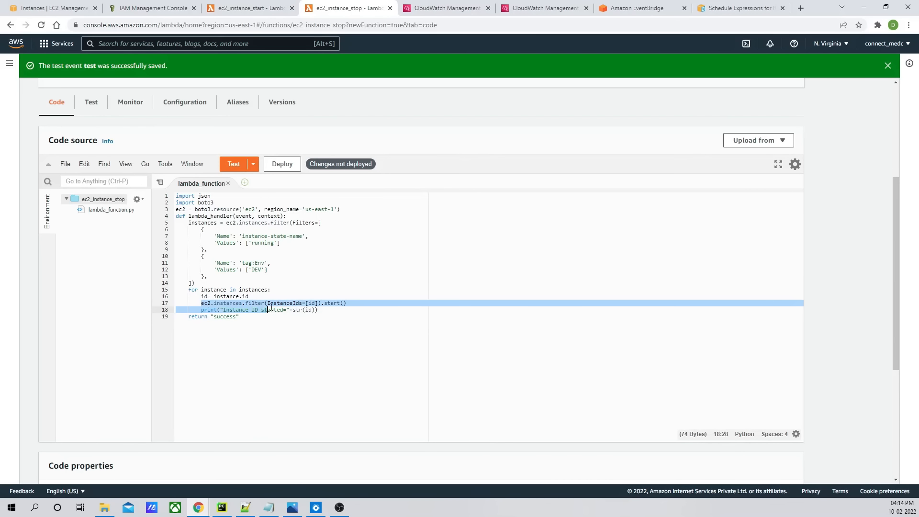
{"action": "left_click", "coordinate": [354, 307]}
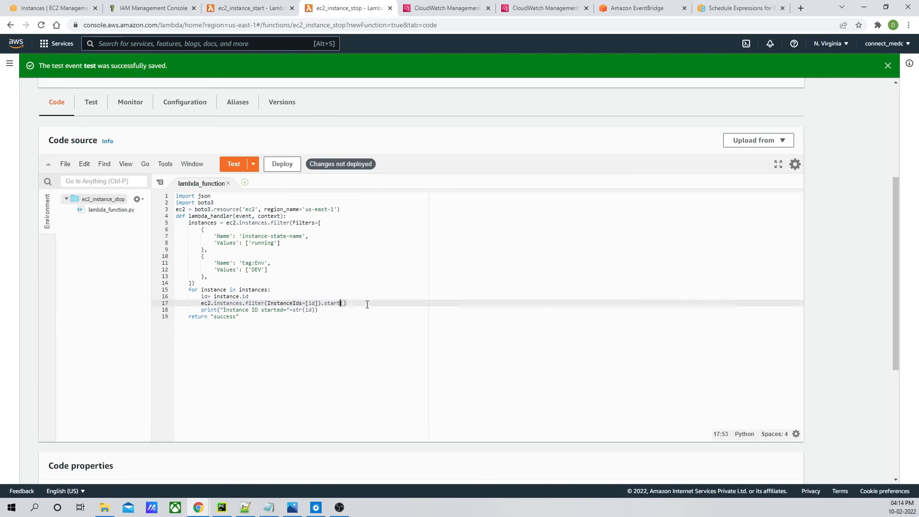
{"action": "key", "text": "BackSpace"}
{"action": "key", "text": "BackSpace"}
{"action": "key", "text": "BackSpace"}
{"action": "type", "text": "o"}
{"action": "key", "text": "ctrl+s"}
{"action": "type", "text": "p"}
{"action": "left_click", "coordinate": [282, 164]}
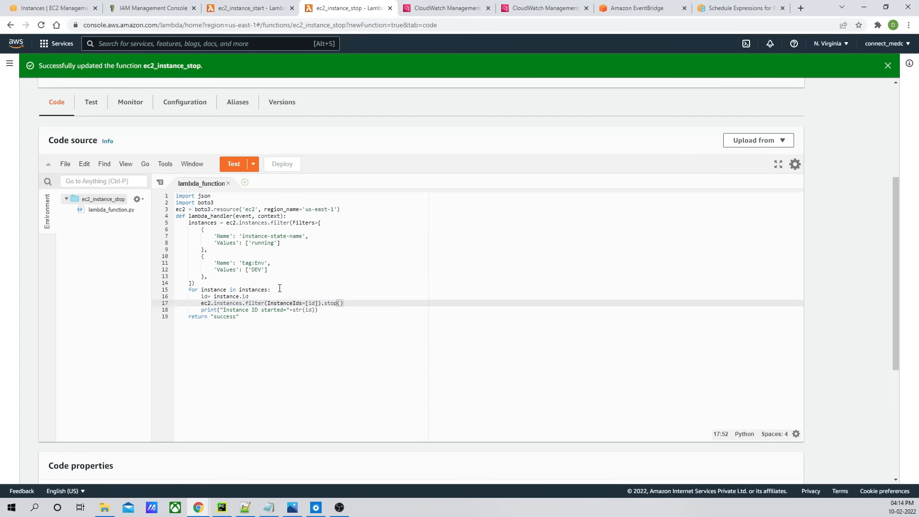
- Comment out the stop() call line, deploy the function, and run the test
{"action": "left_click", "coordinate": [353, 303]}
{"action": "left_click", "coordinate": [324, 312]}
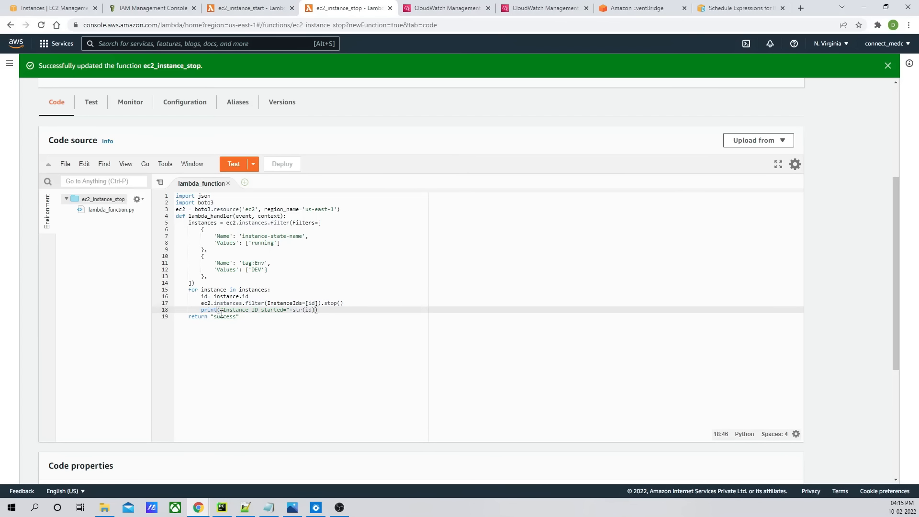
{"action": "left_click", "coordinate": [243, 319]}
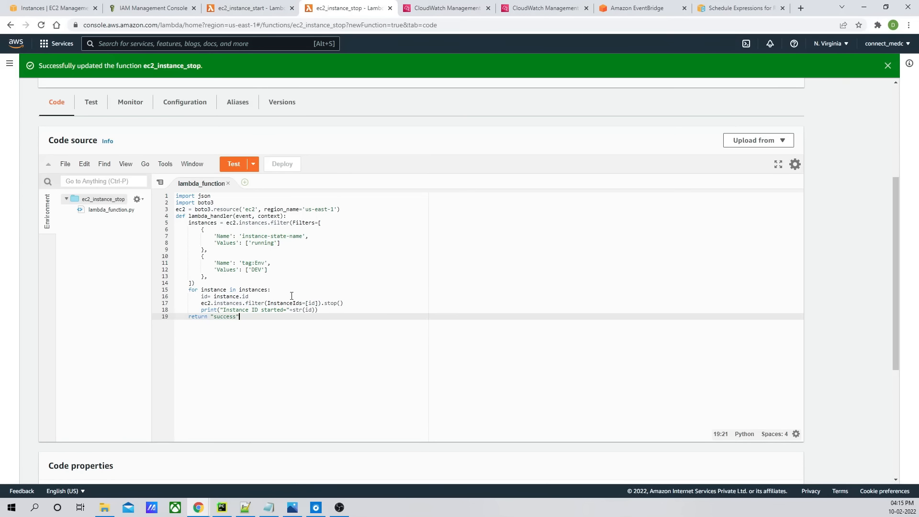
{"action": "left_click", "coordinate": [201, 305]}
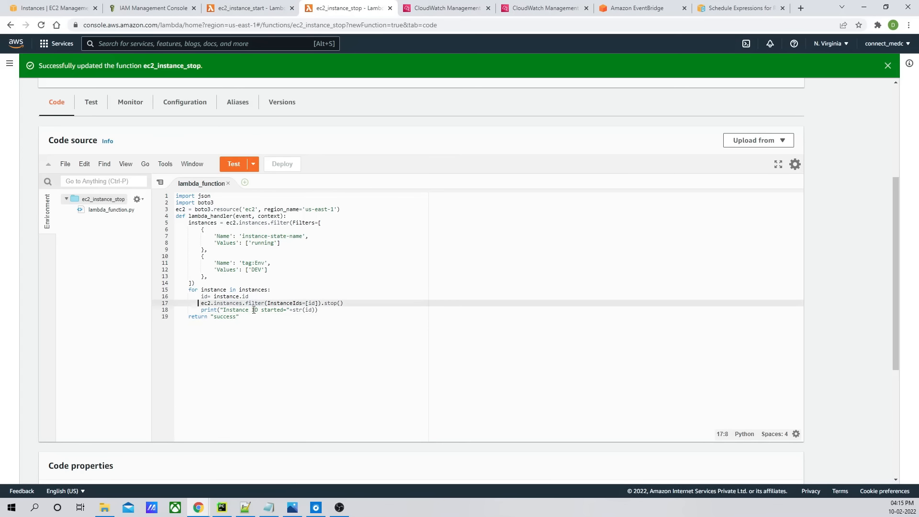
{"action": "type", "text": "#"}
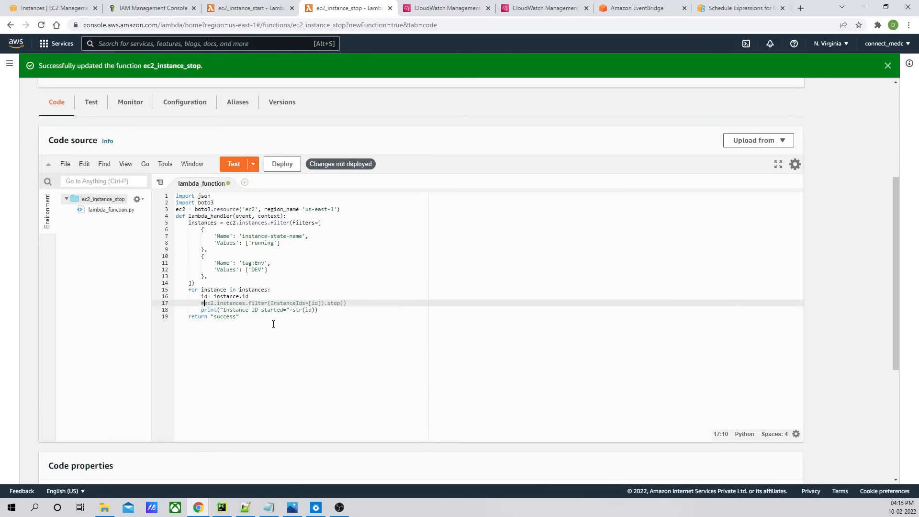
{"action": "left_click", "coordinate": [283, 164]}
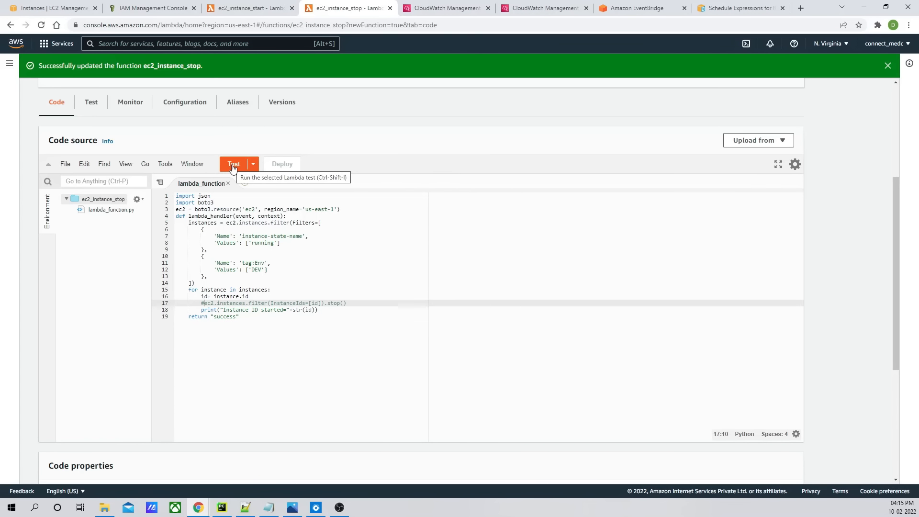
{"action": "left_click", "coordinate": [233, 165]}
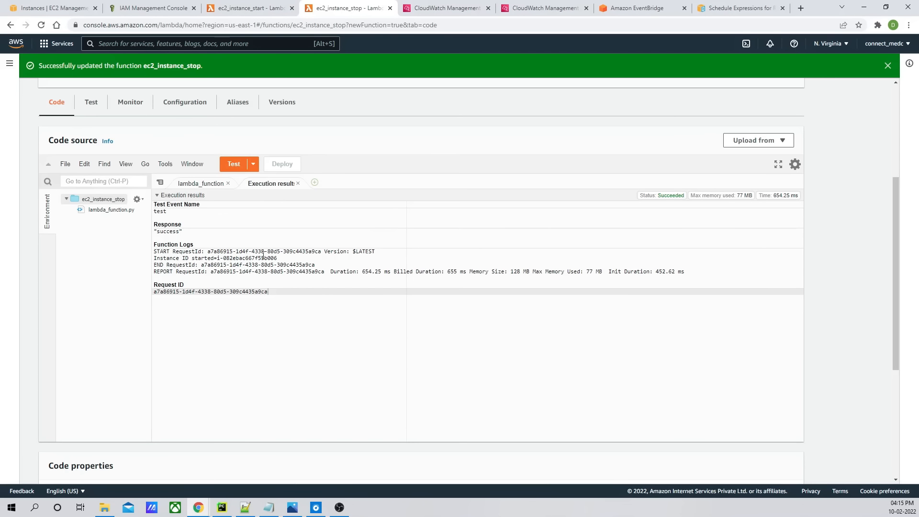
- Compare the logged instance ID with the DEV instance in the EC2 instances list and refresh it
{"action": "left_click_drag", "start_coordinate": [277, 258], "coordinate": [236, 259]}
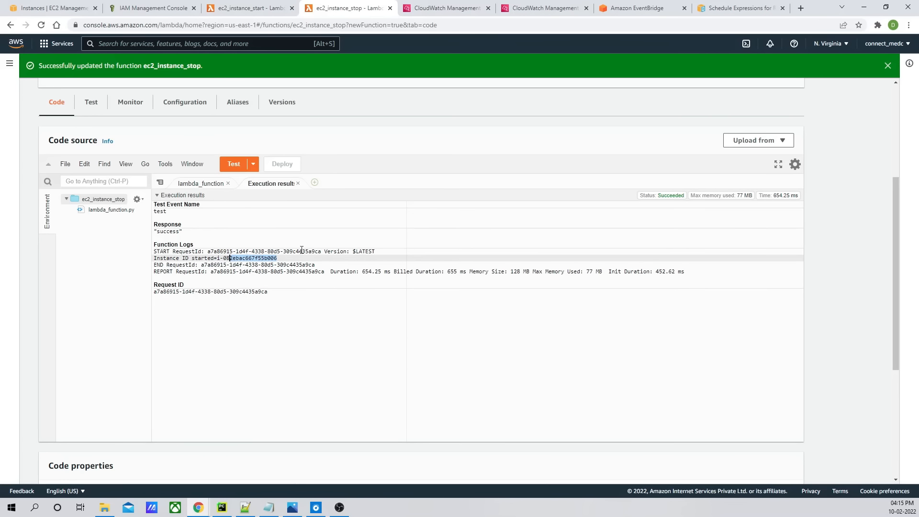
{"action": "left_click", "coordinate": [53, 8]}
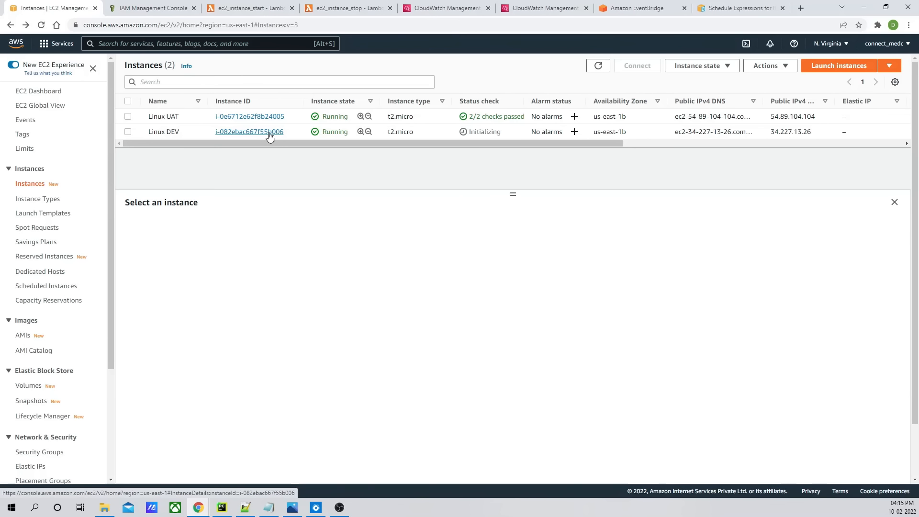
{"action": "left_click", "coordinate": [599, 66]}
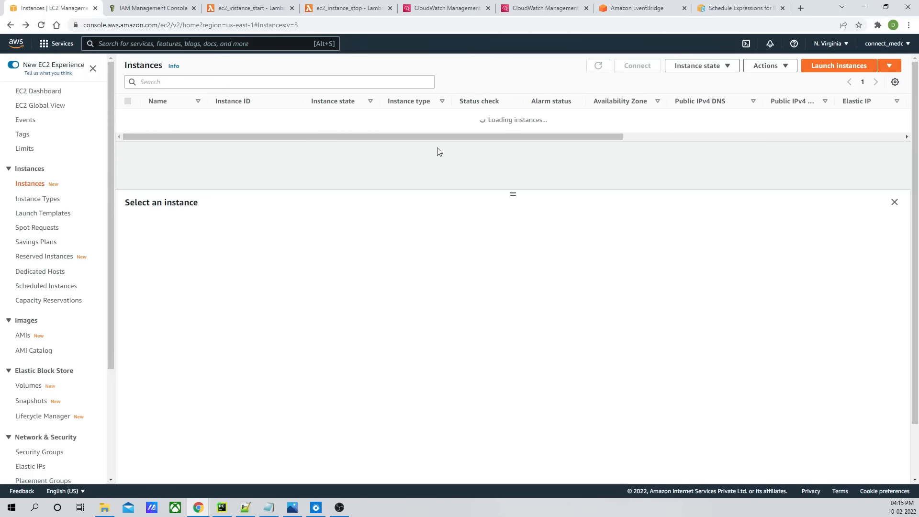
- Uncomment the stop() call in the ec2_instance_stop function, deploy it, and run the test
{"action": "left_click", "coordinate": [347, 8]}
{"action": "left_click", "coordinate": [298, 183]}
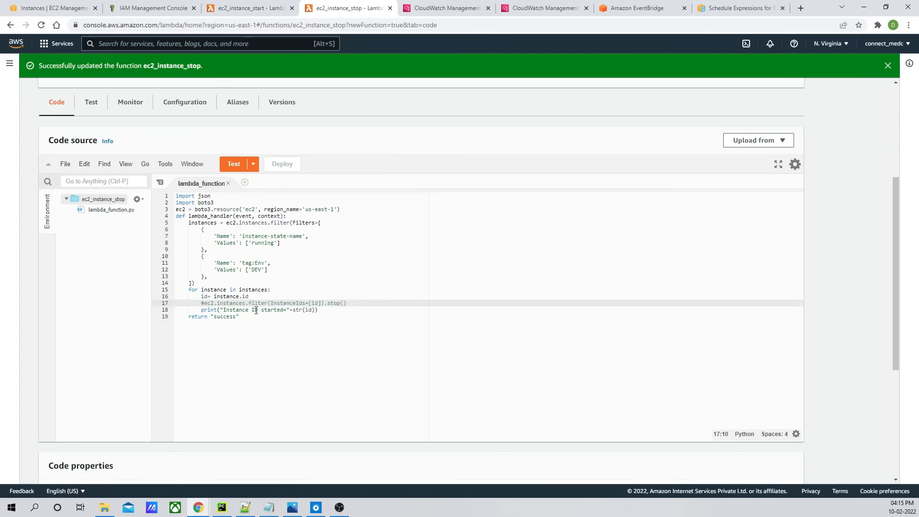
{"action": "key", "text": "BackSpace"}
{"action": "left_click", "coordinate": [282, 164]}
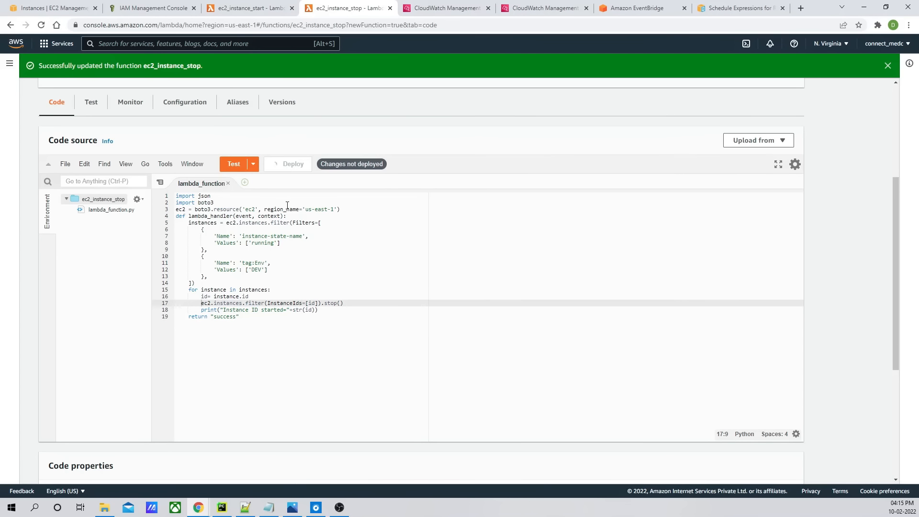
{"action": "left_click", "coordinate": [234, 165]}
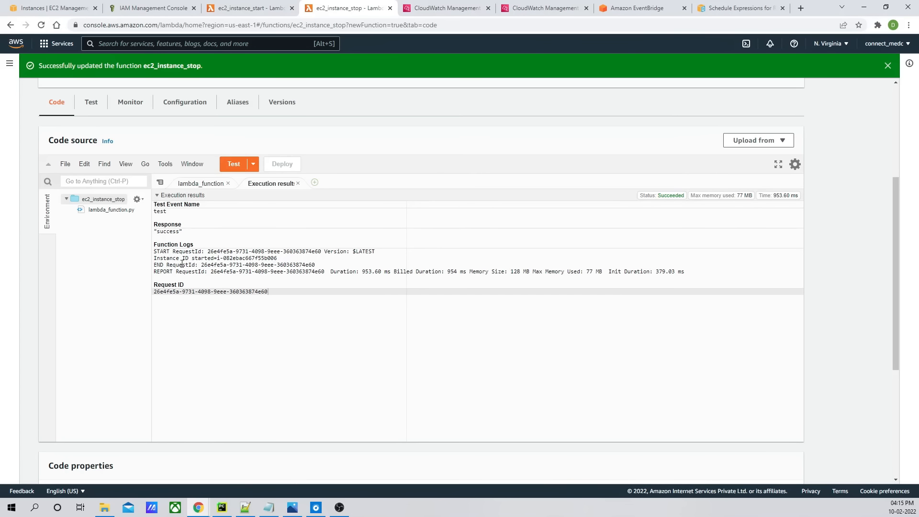
- Check the DEV instance's state in the refreshed EC2 instances list after the test run
{"action": "left_click_drag", "start_coordinate": [293, 259], "coordinate": [169, 259]}
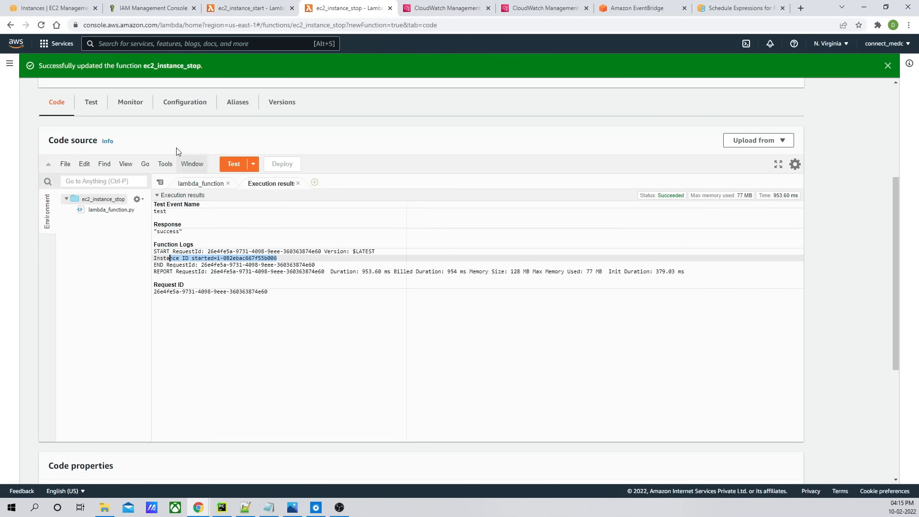
{"action": "left_click", "coordinate": [65, 10]}
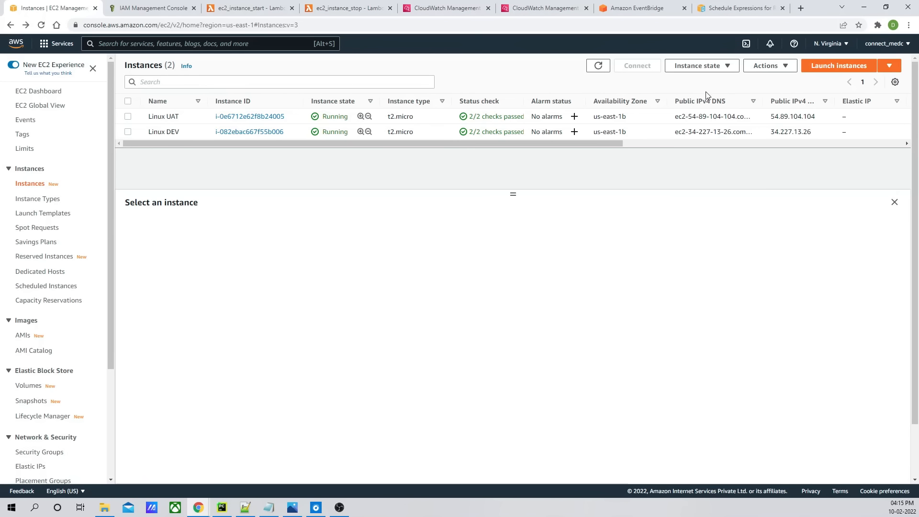
{"action": "left_click", "coordinate": [599, 67]}
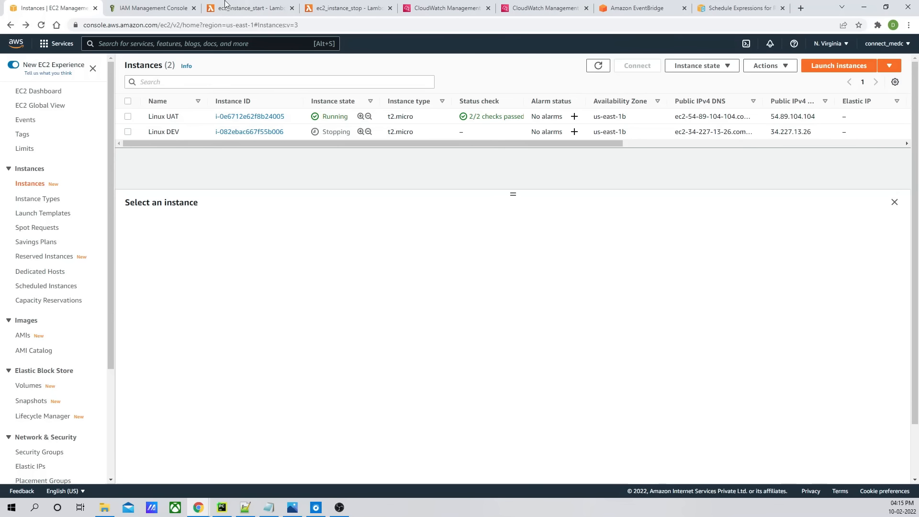
{"action": "left_click", "coordinate": [351, 9]}
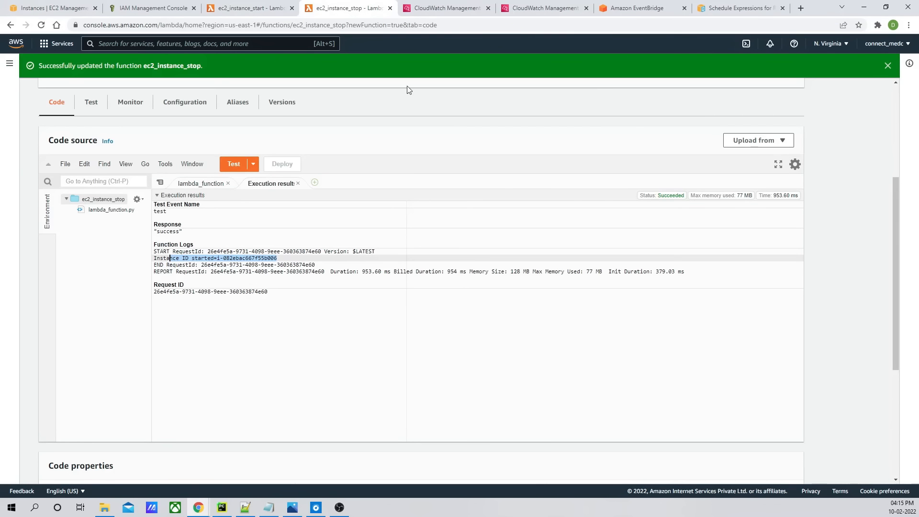
{"action": "left_click", "coordinate": [298, 183]}
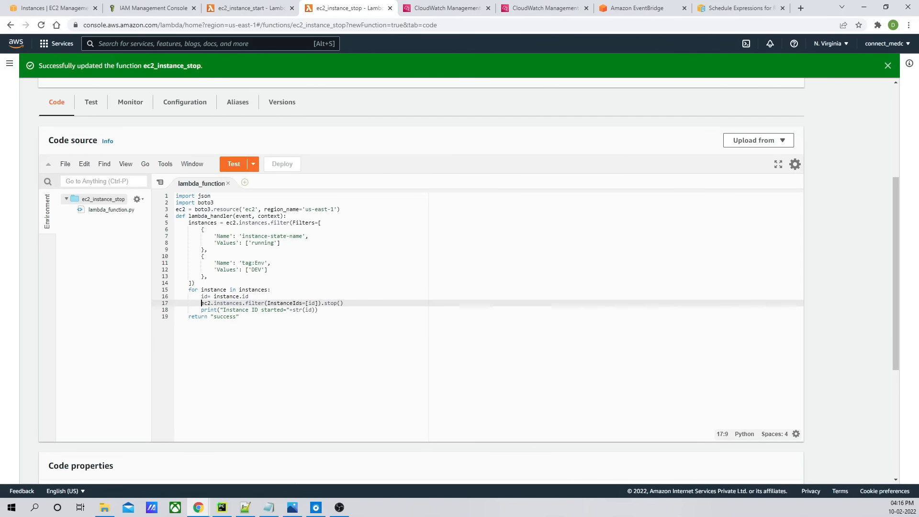
{"action": "scroll", "coordinate": [3, 421], "scroll_direction": "up", "scroll_amount": 1}
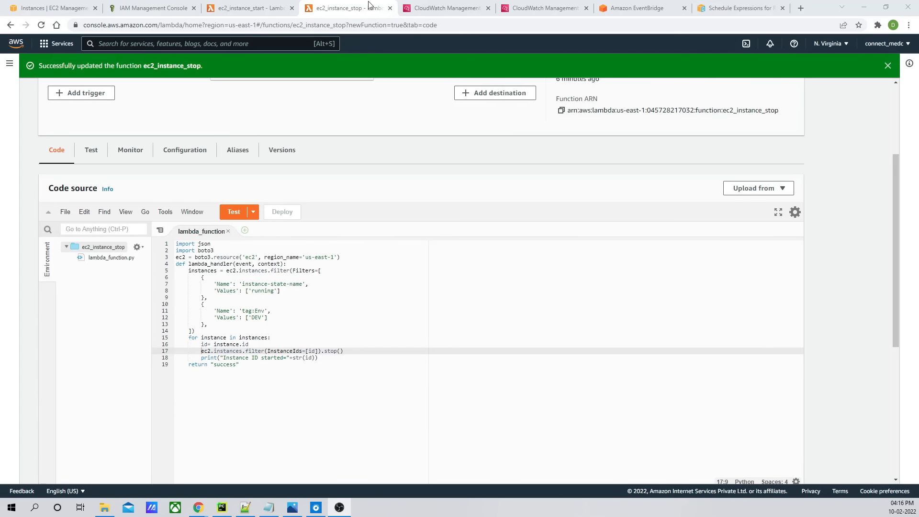
- Start creating a new EventBridge rule named ec2_running_instance
{"action": "left_click", "coordinate": [627, 15]}
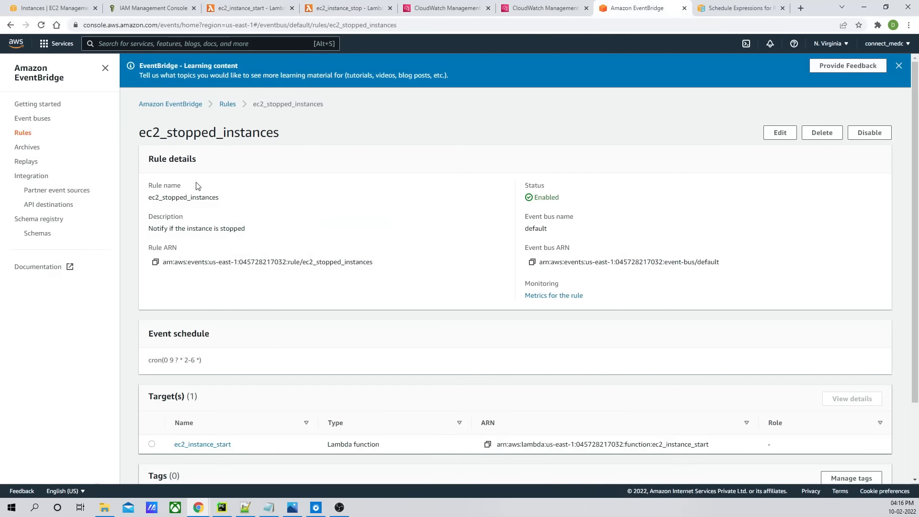
{"action": "left_click", "coordinate": [23, 134]}
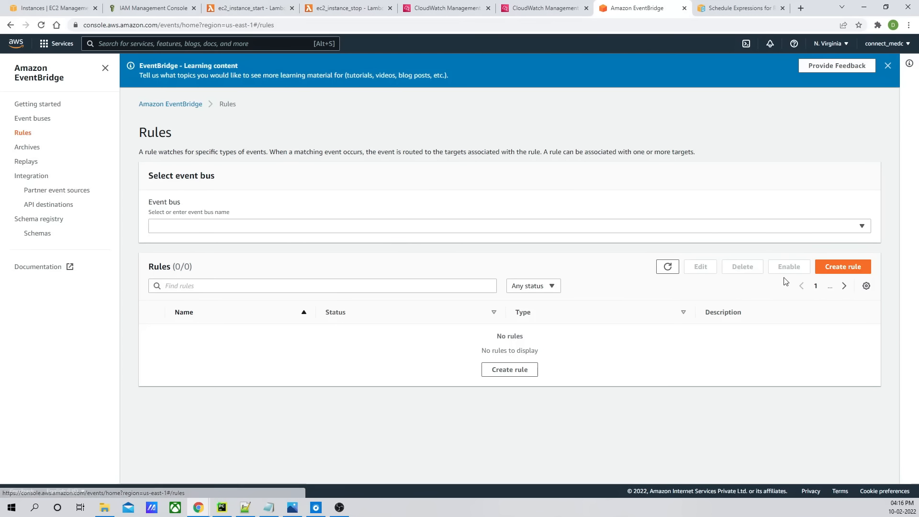
{"action": "left_click", "coordinate": [844, 267]}
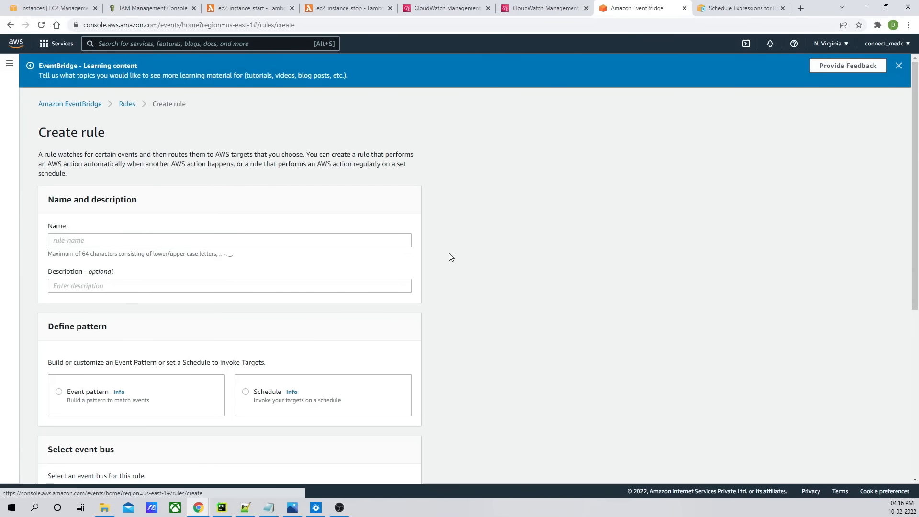
{"action": "left_click", "coordinate": [130, 238]}
{"action": "type", "text": "ec2_"}
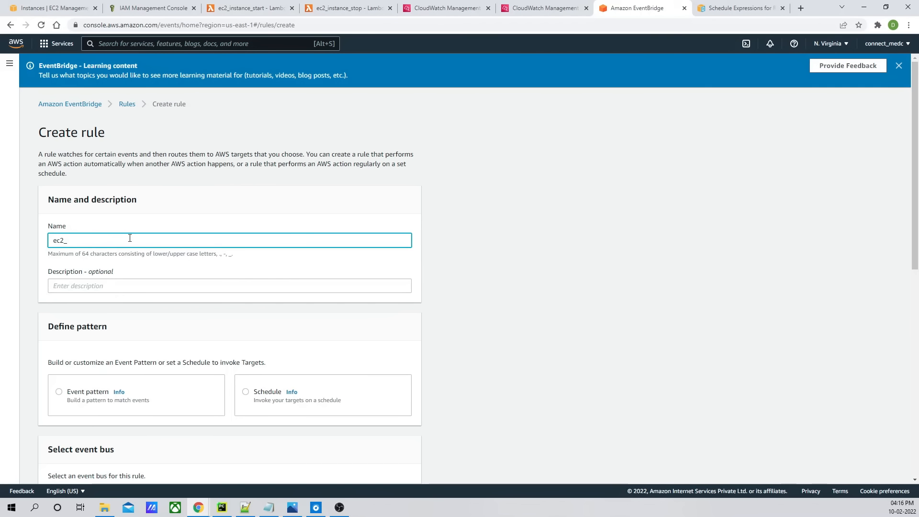
{"action": "type", "text": "running_instance"}
- Define the rule's pattern as a schedule using a cron expression
{"action": "left_click", "coordinate": [205, 287]}
{"action": "scroll", "coordinate": [205, 287], "scroll_direction": "down", "scroll_amount": 4}
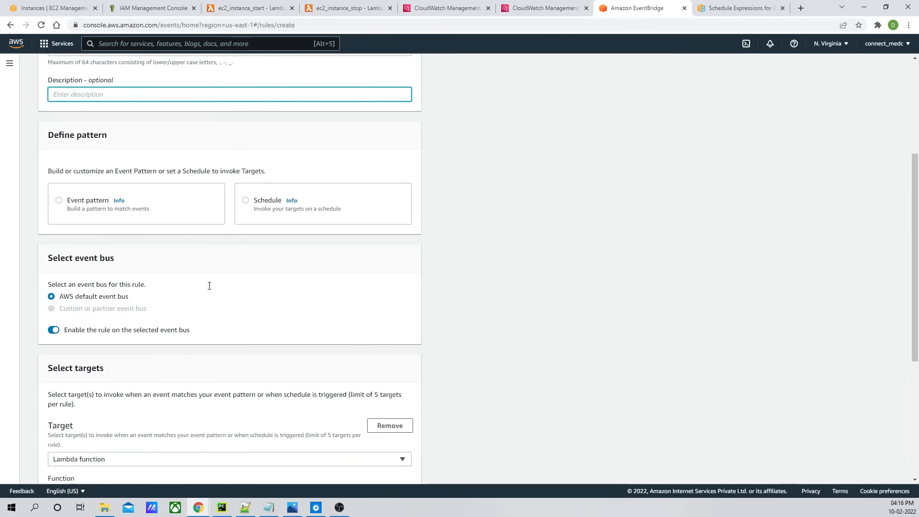
{"action": "left_click", "coordinate": [264, 218]}
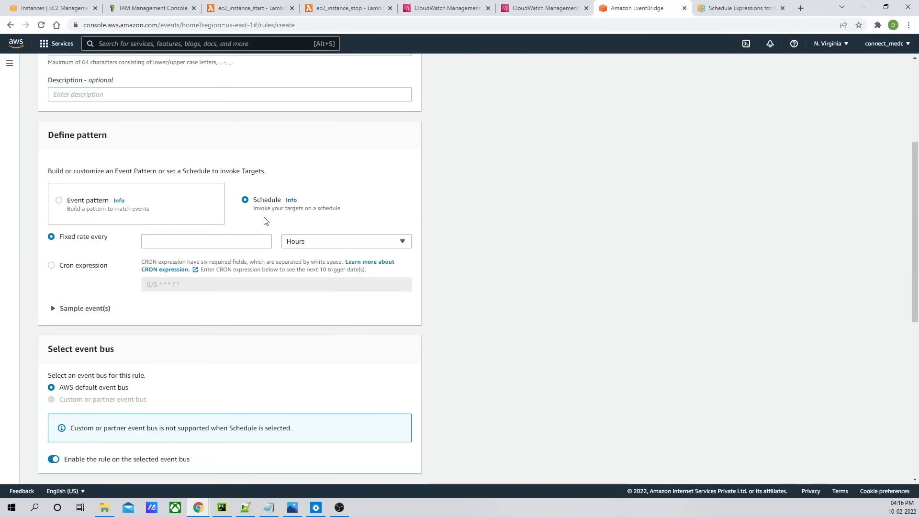
{"action": "left_click", "coordinate": [176, 244]}
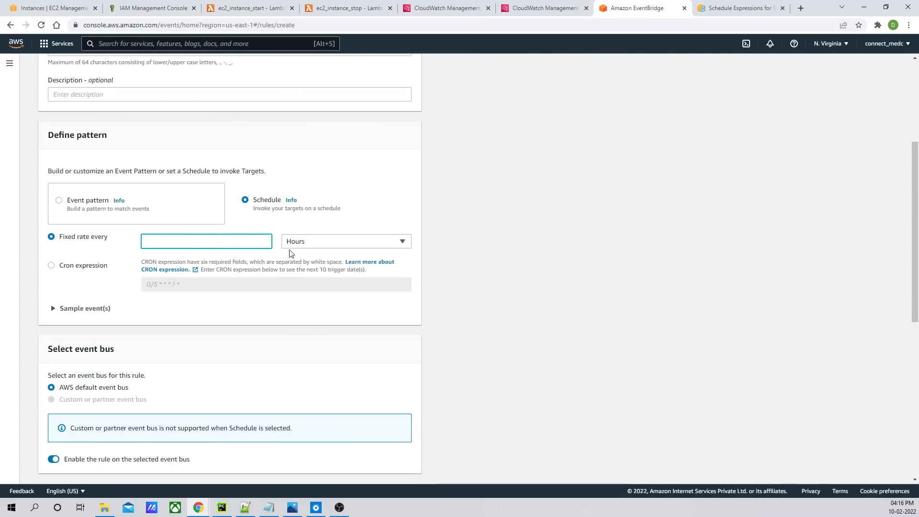
{"action": "left_click", "coordinate": [51, 266]}
{"action": "left_click", "coordinate": [178, 285]}
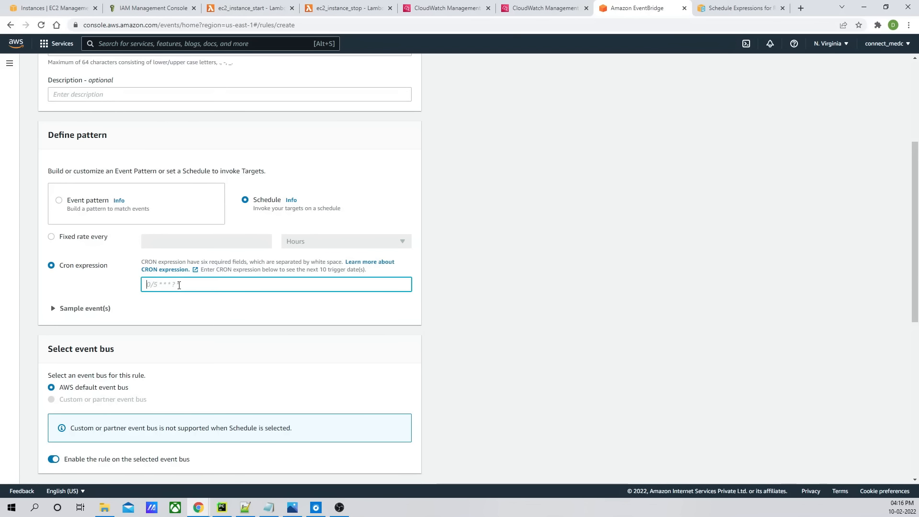
- Review the cron expression field syntax in the schedule expressions documentation
{"action": "left_click", "coordinate": [729, 8]}
{"action": "key", "text": "alt+Tab"}
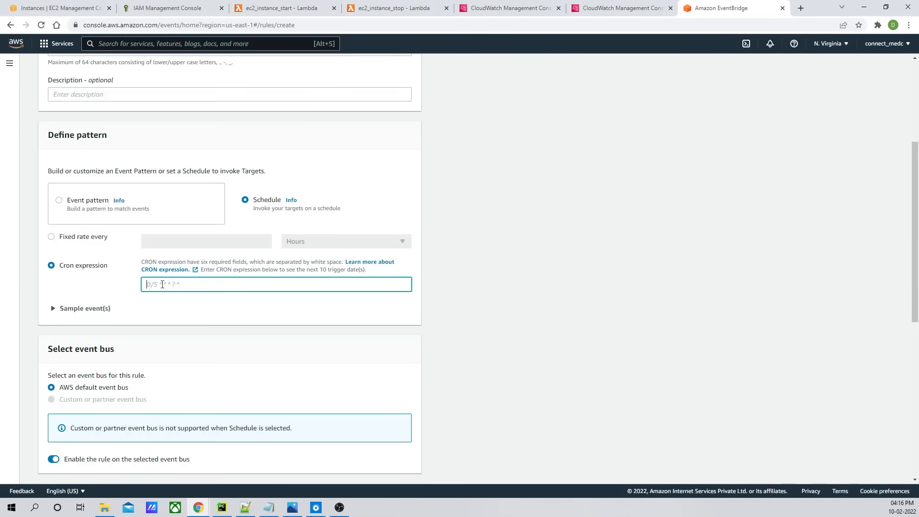
{"action": "key", "text": "alt+Tab"}
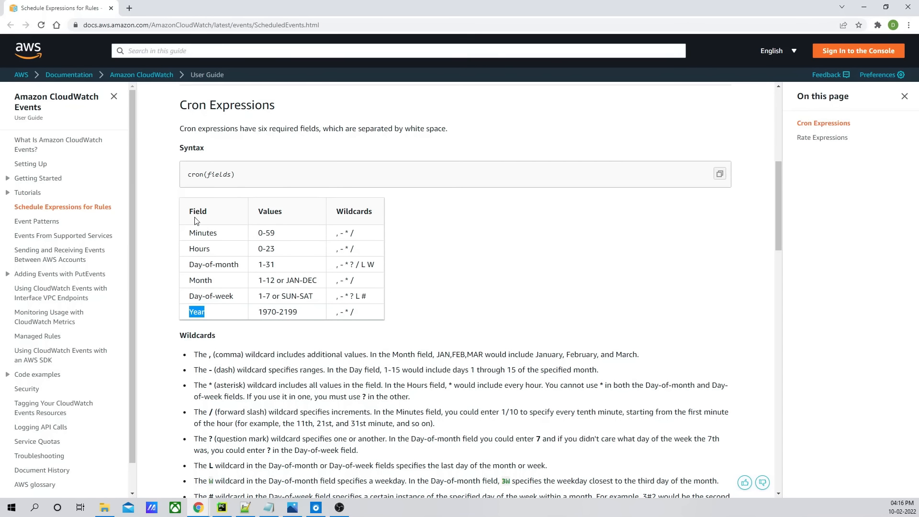
{"action": "key", "text": "alt+Tab"}
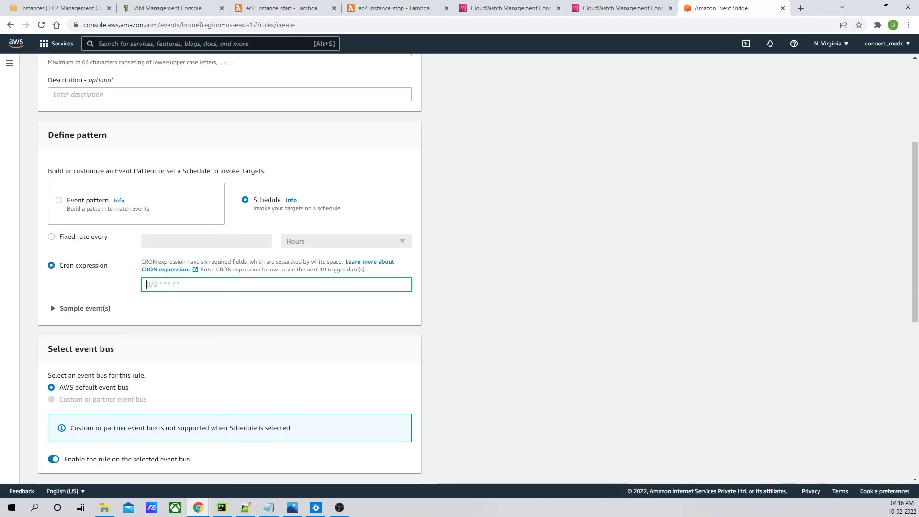
{"action": "key", "text": "alt+Tab"}
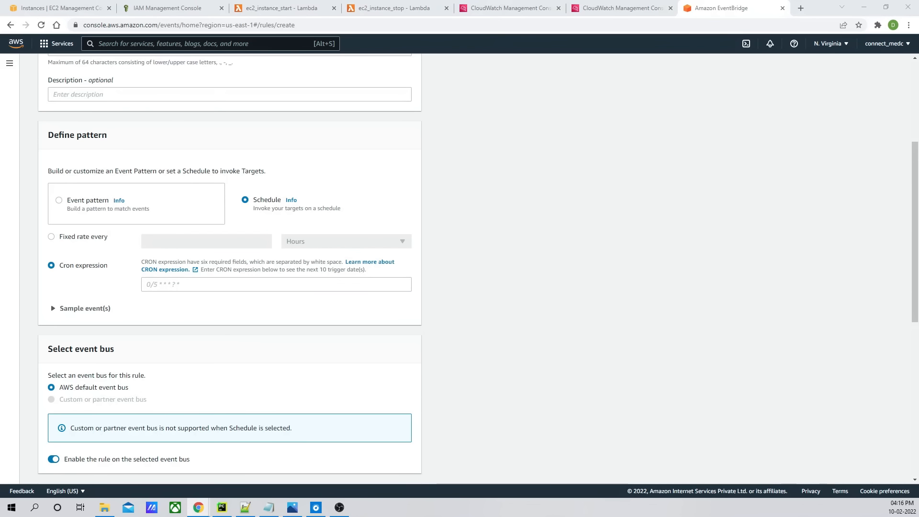
{"action": "key", "text": "super+d"}
{"action": "key", "text": "super+d"}
{"action": "key", "text": "super+d"}
{"action": "key", "text": "super+d"}
{"action": "scroll", "coordinate": [473, 249], "scroll_direction": "up", "scroll_amount": 4}
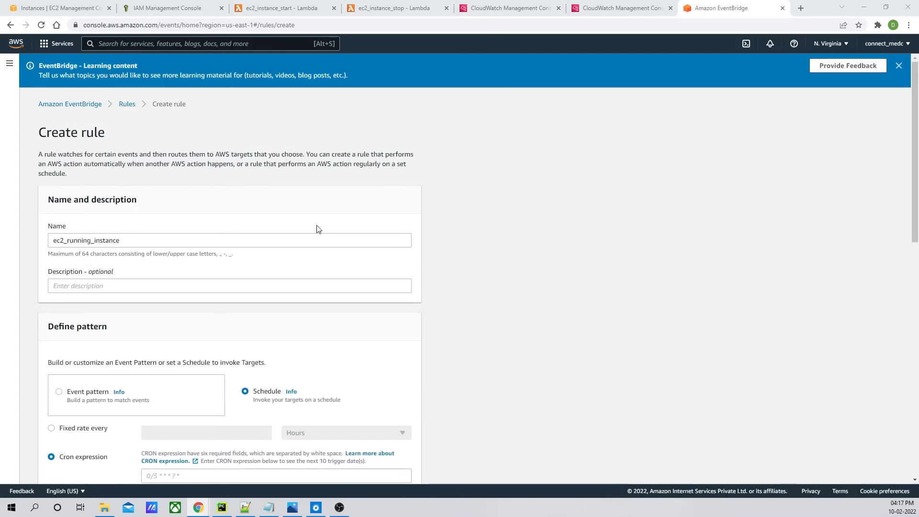
{"action": "scroll", "coordinate": [316, 228], "scroll_direction": "down", "scroll_amount": 10}
{"action": "scroll", "coordinate": [317, 228], "scroll_direction": "up", "scroll_amount": 8}
{"action": "scroll", "coordinate": [318, 228], "scroll_direction": "up", "scroll_amount": 2}
- Set the rule's target Lambda function to ec2_instance_stop
{"action": "left_click_drag", "start_coordinate": [131, 242], "coordinate": [41, 235]}
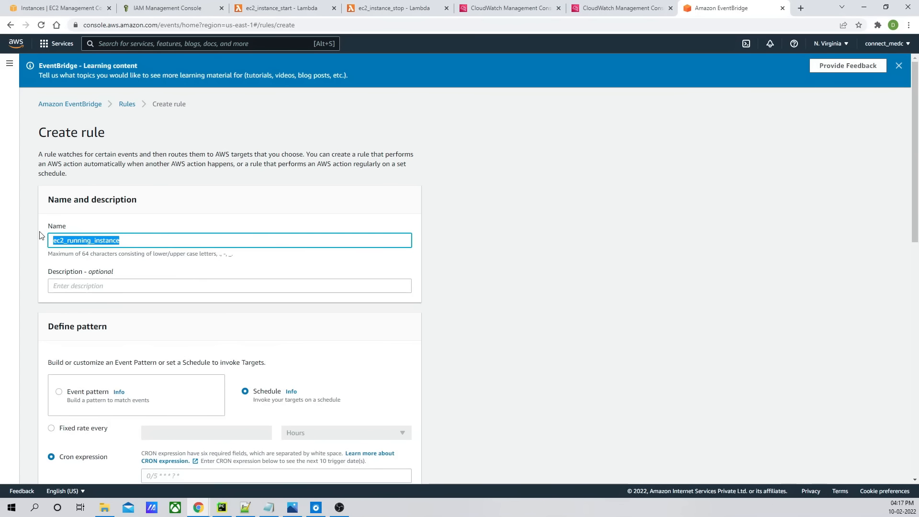
{"action": "scroll", "coordinate": [251, 280], "scroll_direction": "down", "scroll_amount": 12}
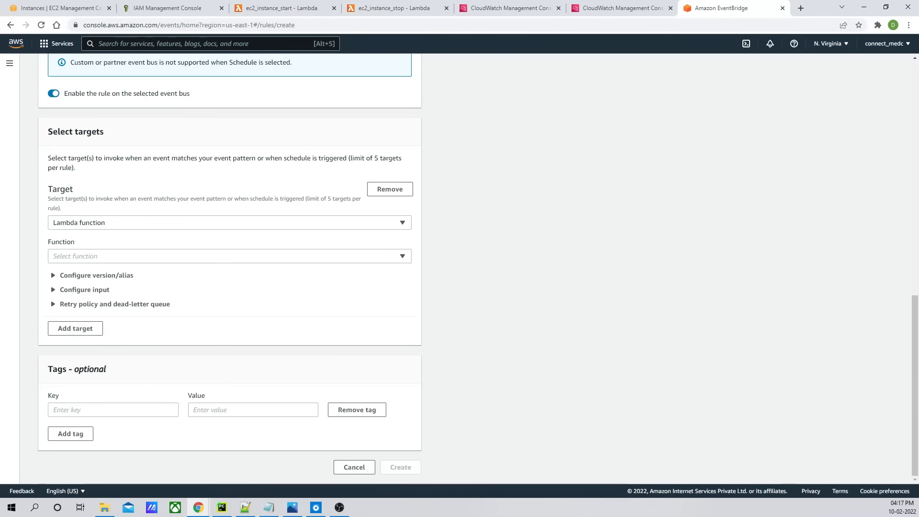
{"action": "left_click", "coordinate": [94, 257]}
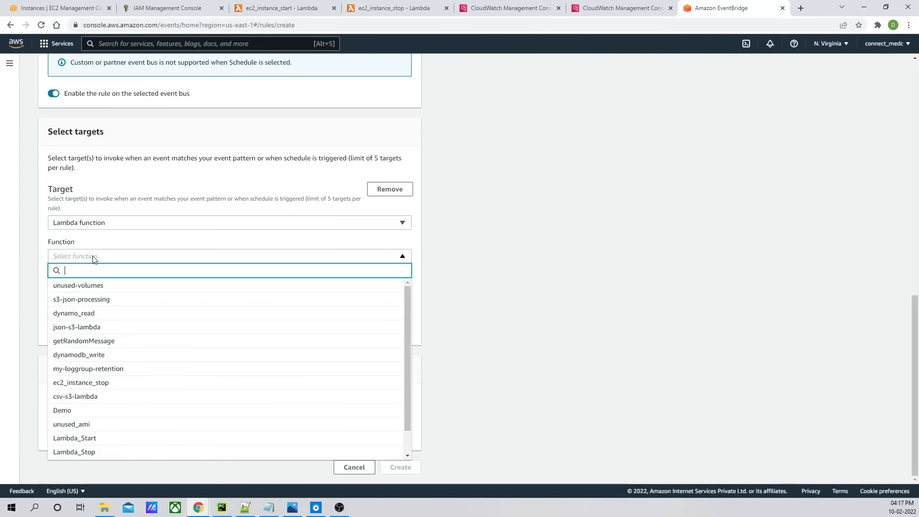
{"action": "left_click", "coordinate": [572, 210]}
{"action": "scroll", "coordinate": [268, 225], "scroll_direction": "up", "scroll_amount": 6}
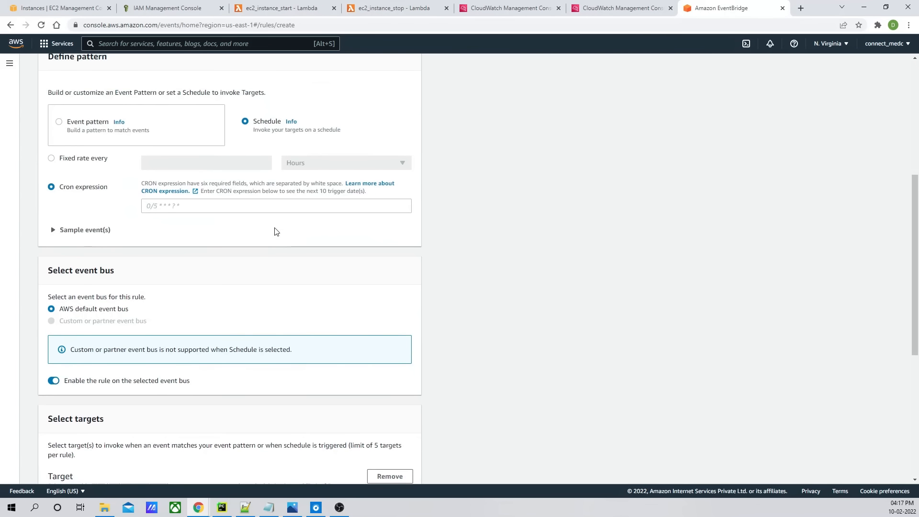
{"action": "scroll", "coordinate": [275, 232], "scroll_direction": "down", "scroll_amount": 6}
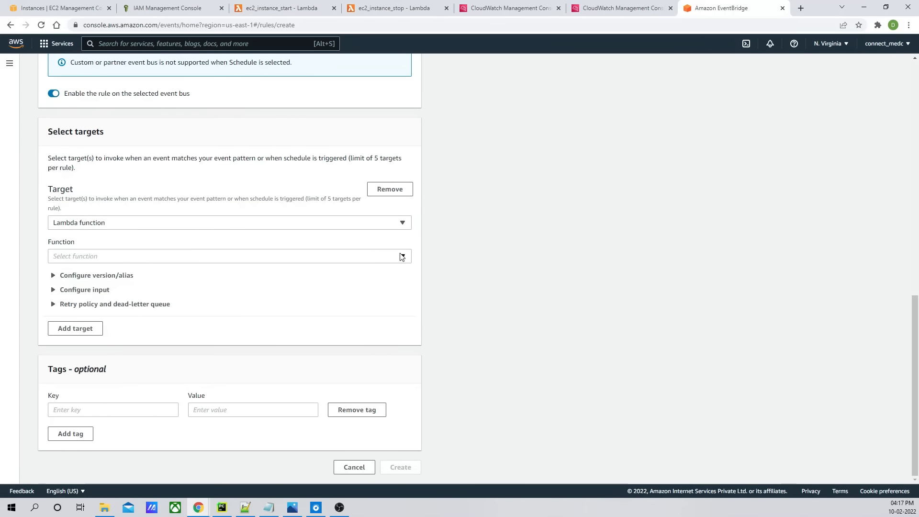
{"action": "left_click", "coordinate": [401, 258]}
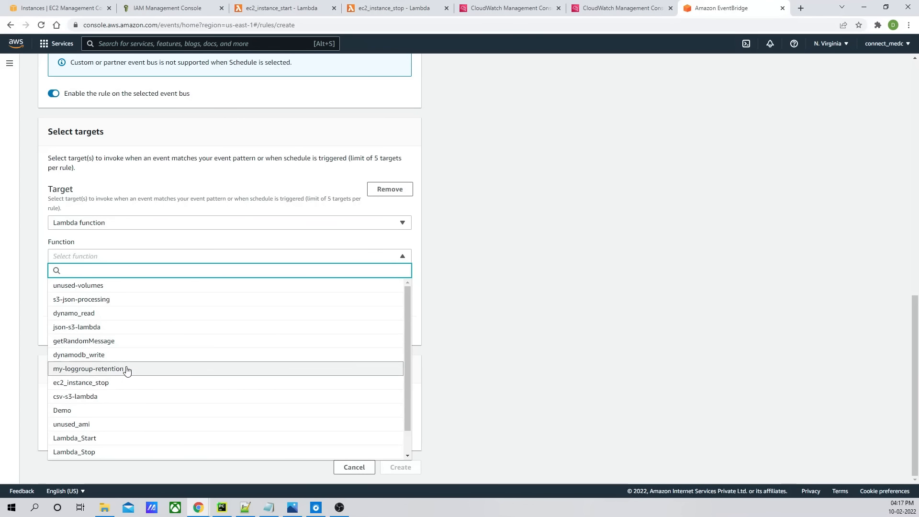
{"action": "left_click", "coordinate": [123, 383]}
- Start the rule's cron expression with 0 for minutes, checking the hours field range in the cron documentation
{"action": "scroll", "coordinate": [215, 260], "scroll_direction": "up", "scroll_amount": 3}
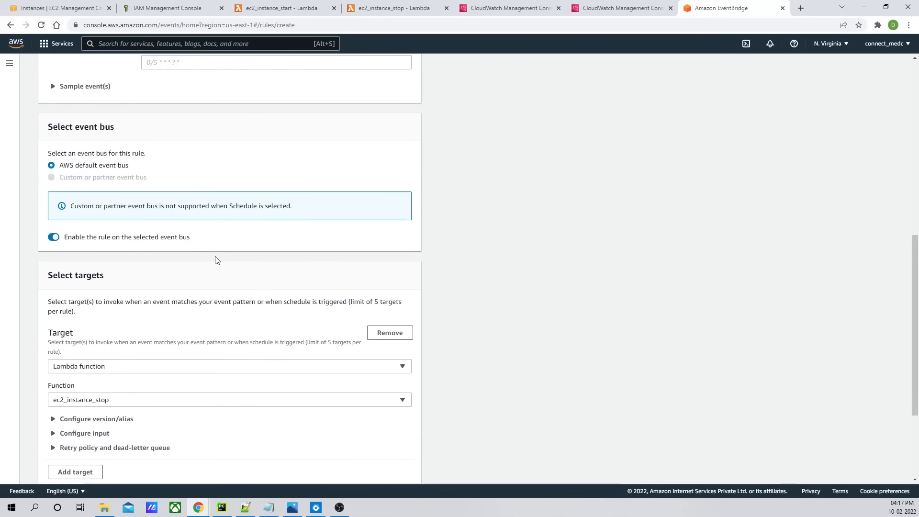
{"action": "scroll", "coordinate": [127, 266], "scroll_direction": "up", "scroll_amount": 3}
{"action": "left_click", "coordinate": [154, 205]}
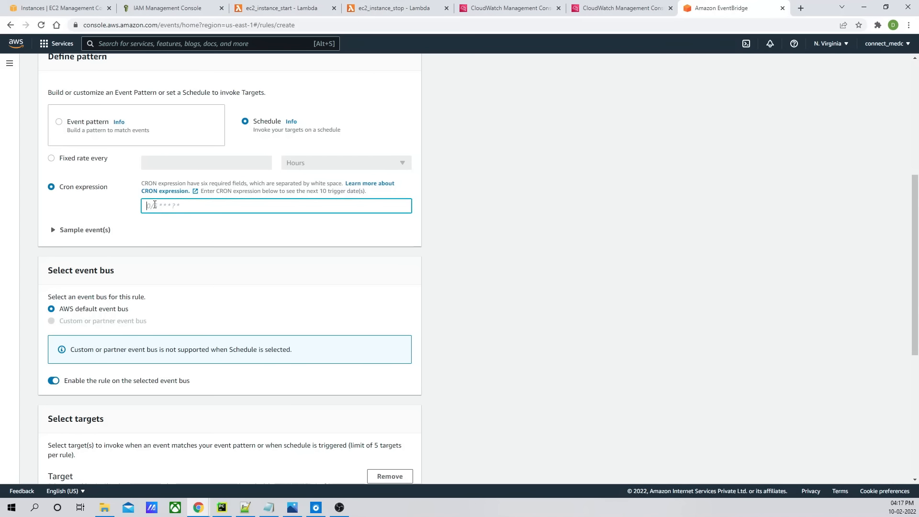
{"action": "type", "text": "0"}
{"action": "left_click", "coordinate": [279, 267]}
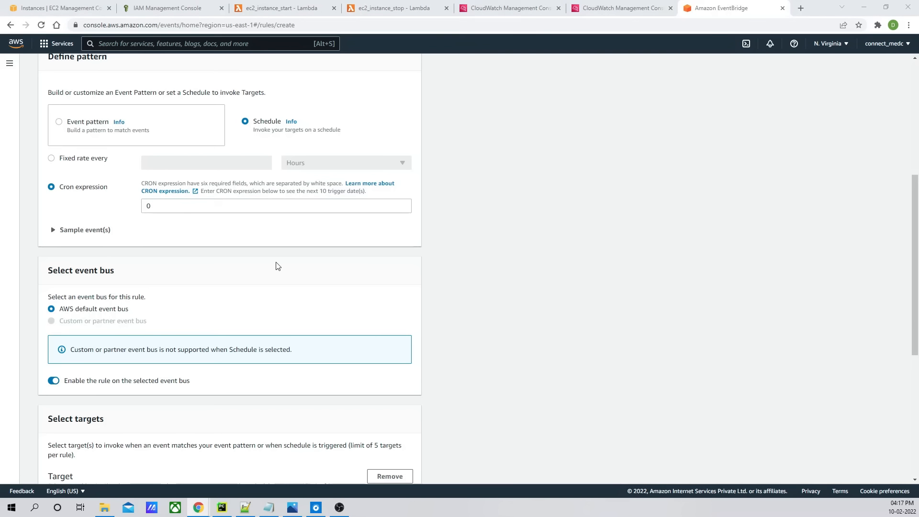
{"action": "key", "text": "alt+Tab"}
{"action": "left_click", "coordinate": [204, 252]}
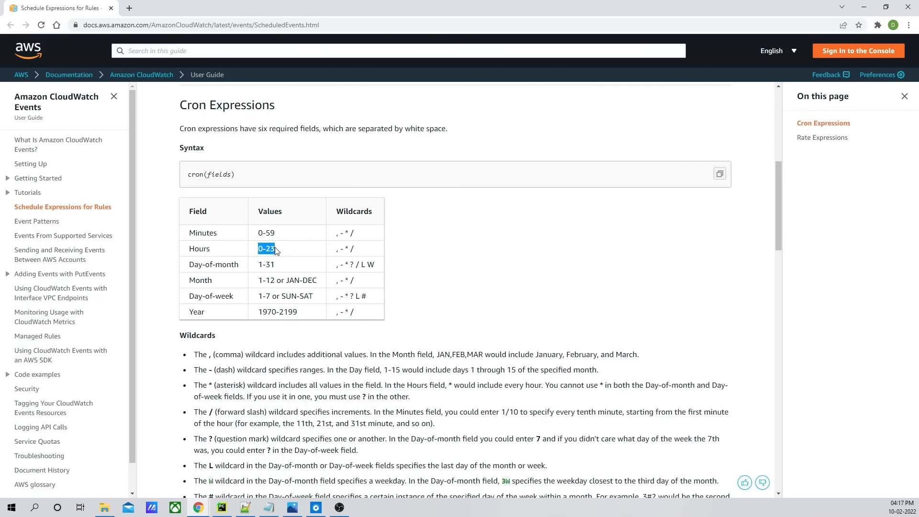
{"action": "left_click", "coordinate": [269, 259]}
{"action": "key", "text": "alt+Tab"}
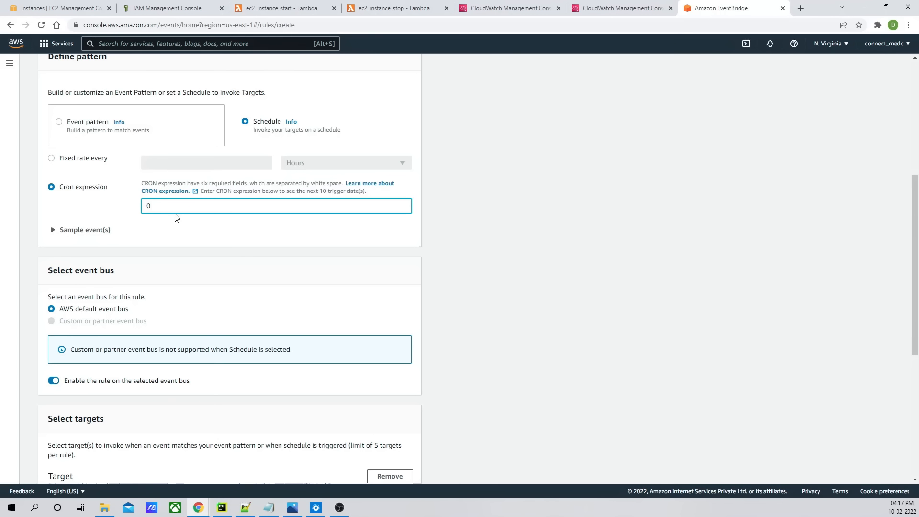
- Continue the cron expression as 0 20 ? 2-6 *, consulting the documentation's field table between entries
{"action": "type", "text": "20"}
{"action": "key", "text": "alt+Tab"}
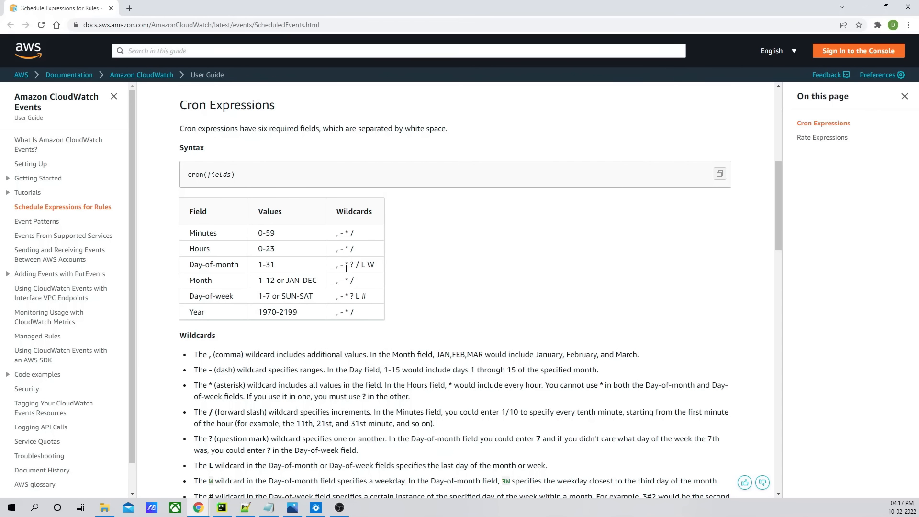
{"action": "key", "text": "alt+Tab"}
{"action": "type", "text": "?"}
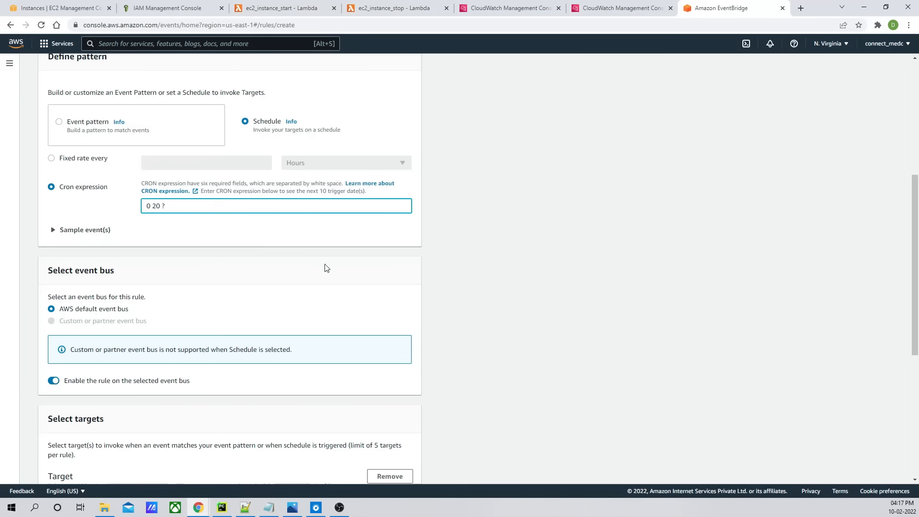
{"action": "key", "text": "alt+Tab"}
{"action": "key", "text": "alt+Tab"}
{"action": "type", "text": "2-"}
{"action": "key", "text": "alt+Tab"}
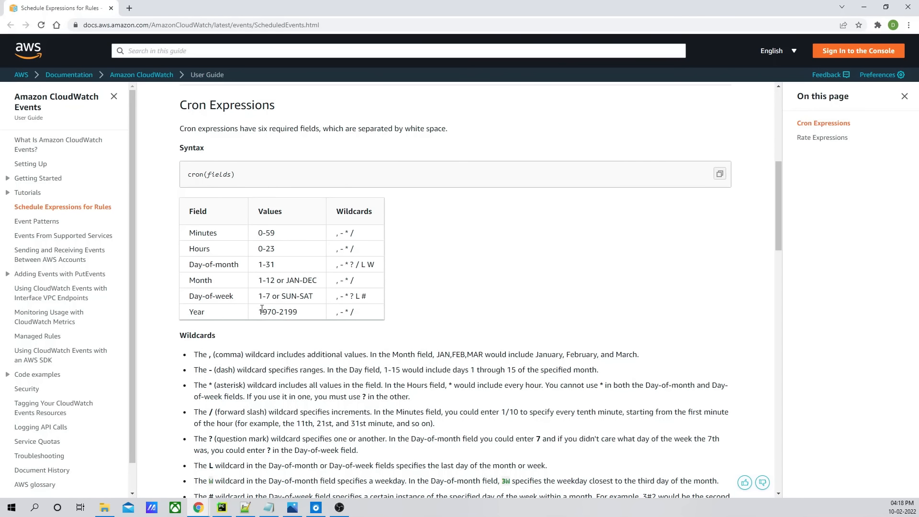
{"action": "key", "text": "alt+Tab"}
{"action": "key", "text": "alt+Tab"}
{"action": "key", "text": "alt+Tab"}
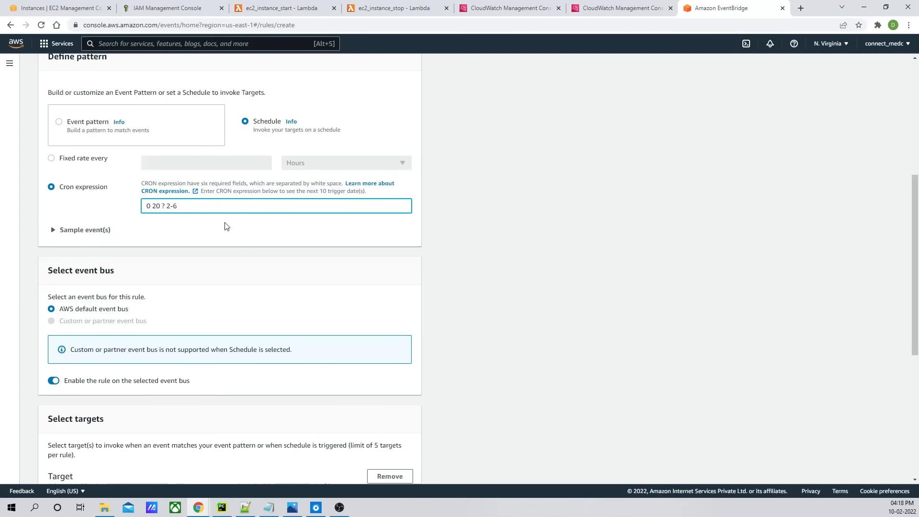
{"action": "type", "text": "*"}
- Try to create the ec2_running_instance rule
{"action": "scroll", "coordinate": [378, 267], "scroll_direction": "up", "scroll_amount": 5}
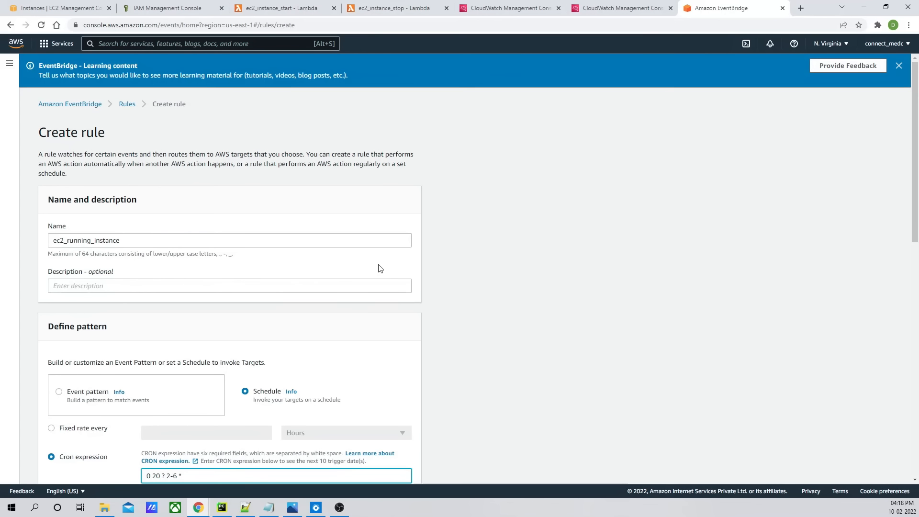
{"action": "scroll", "coordinate": [241, 279], "scroll_direction": "down", "scroll_amount": 10}
{"action": "scroll", "coordinate": [254, 278], "scroll_direction": "down", "scroll_amount": 1}
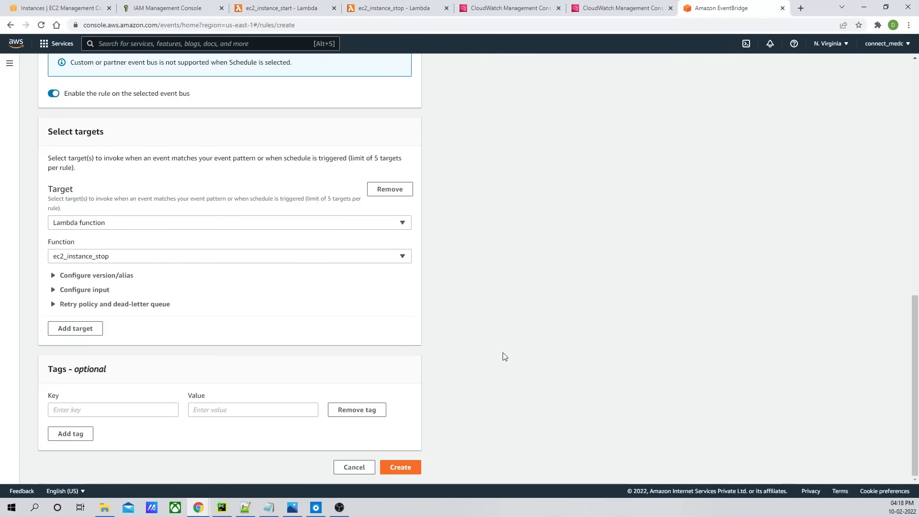
{"action": "left_click", "coordinate": [406, 472]}
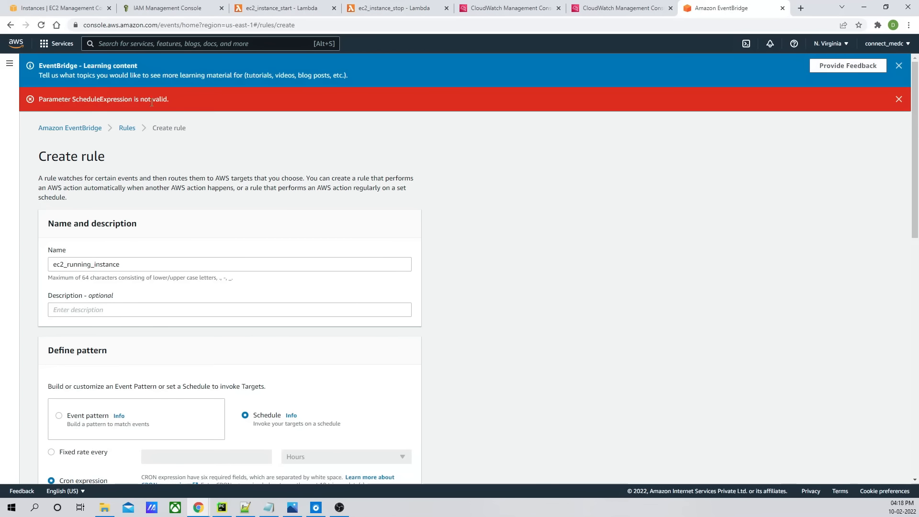
- Fix the cron expression by inserting * for the month field, making it 0 20 ? * 2-6 *
{"action": "scroll", "coordinate": [456, 199], "scroll_direction": "down", "scroll_amount": 10}
{"action": "scroll", "coordinate": [455, 199], "scroll_direction": "up", "scroll_amount": 3}
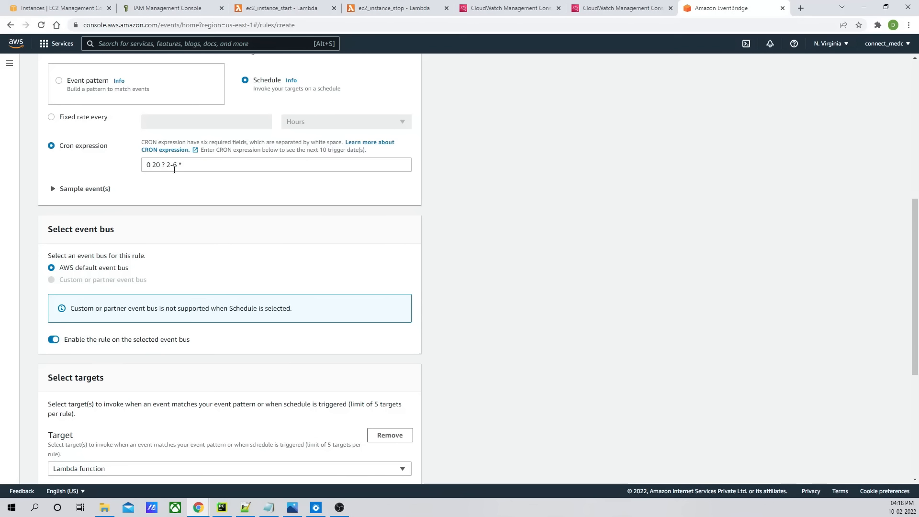
{"action": "left_click", "coordinate": [168, 165]}
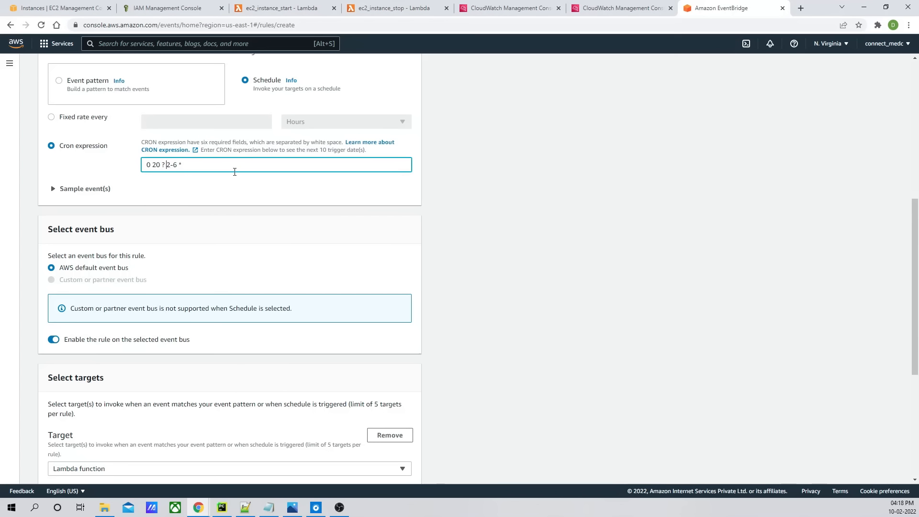
{"action": "type", "text": "*"}
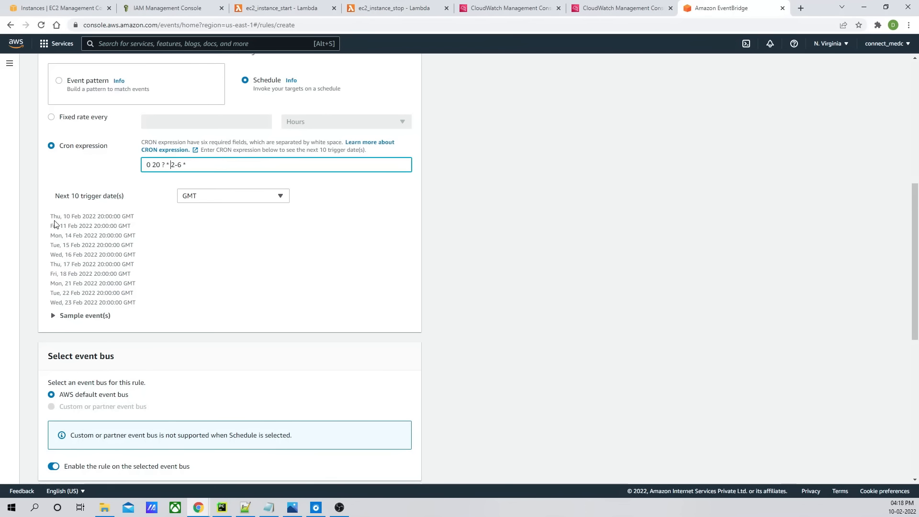
{"action": "left_click_drag", "start_coordinate": [54, 222], "coordinate": [140, 302]}
{"action": "left_click", "coordinate": [107, 224]}
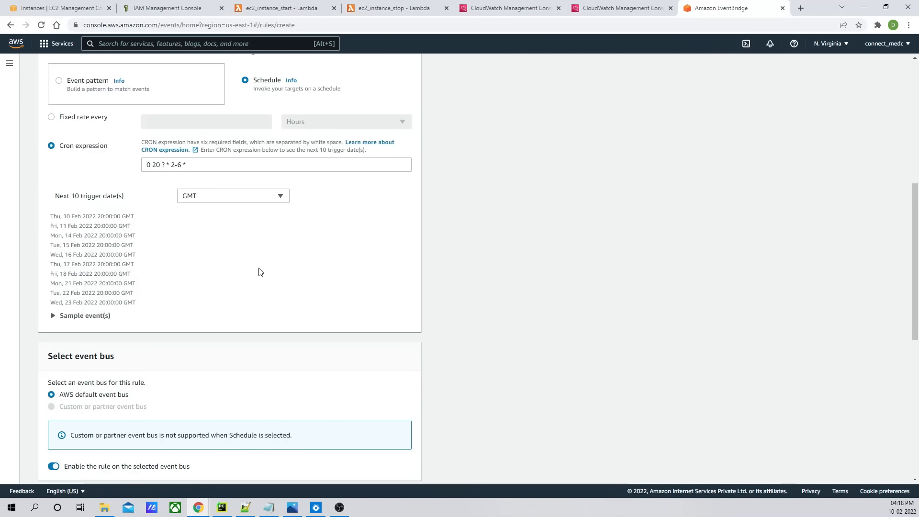
- Create the ec2_running_instance rule and dismiss the notification banners
{"action": "scroll", "coordinate": [628, 285], "scroll_direction": "down", "scroll_amount": 8}
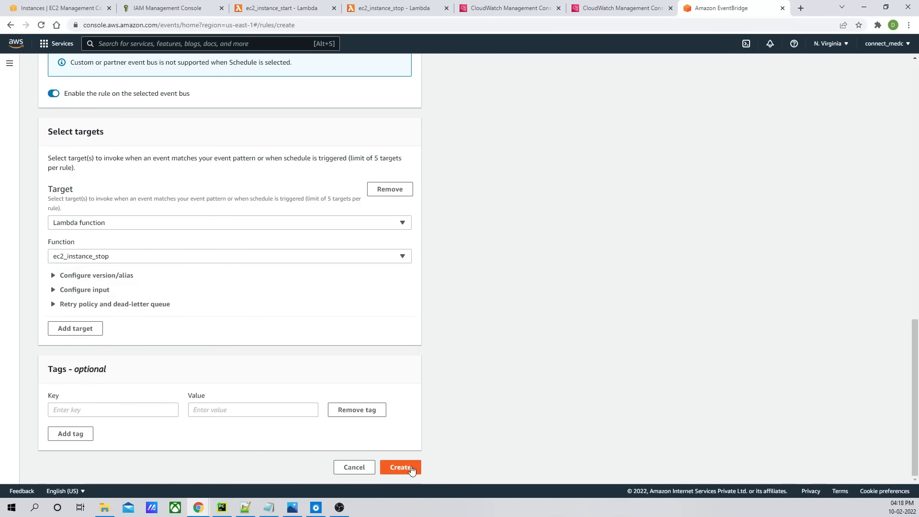
{"action": "left_click", "coordinate": [404, 468]}
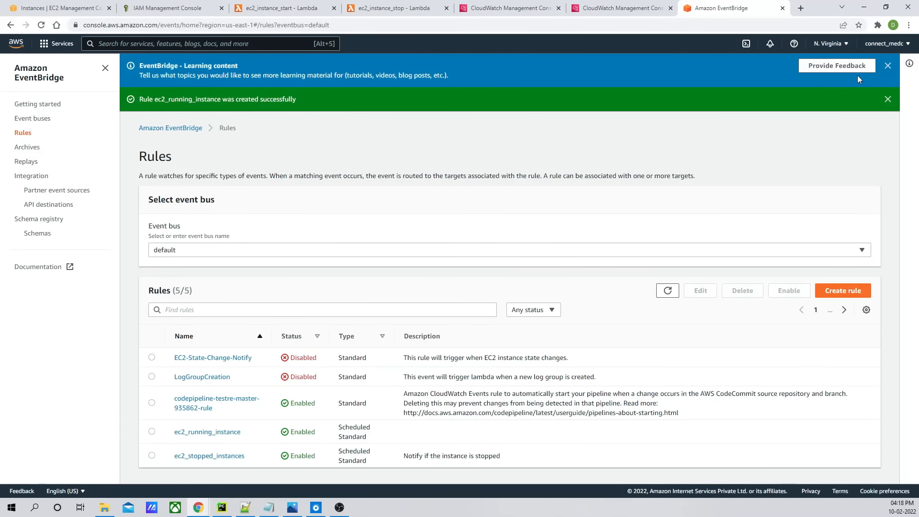
{"action": "left_click", "coordinate": [888, 66]}
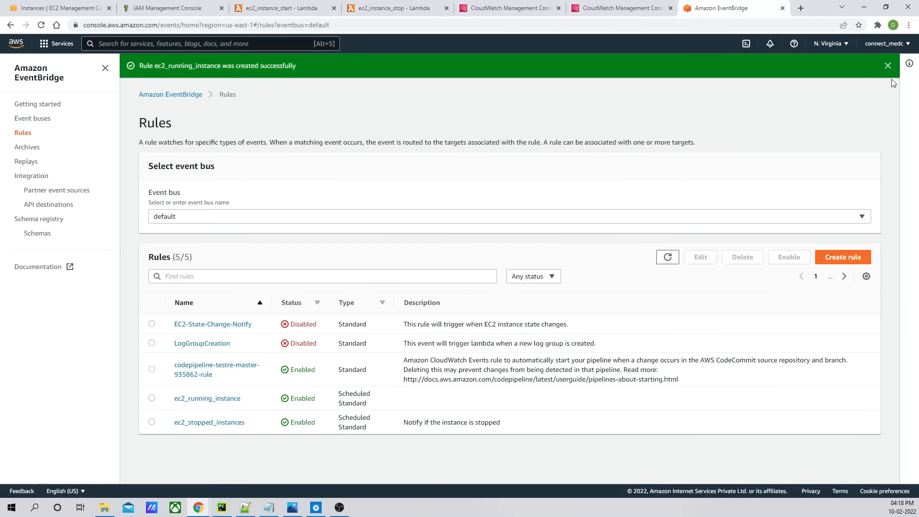
{"action": "left_click", "coordinate": [888, 66]}
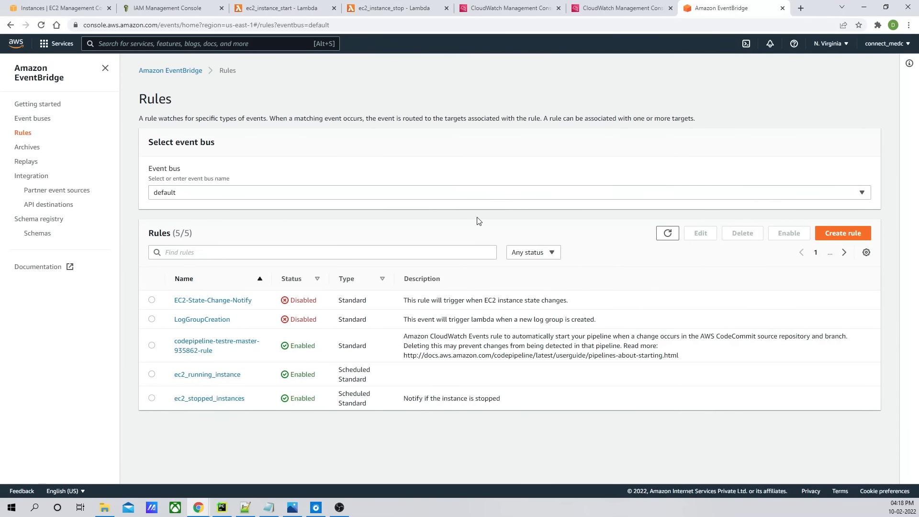
- Return to the ec2_instance_stop Lambda function's code
{"action": "left_click", "coordinate": [591, 9]}
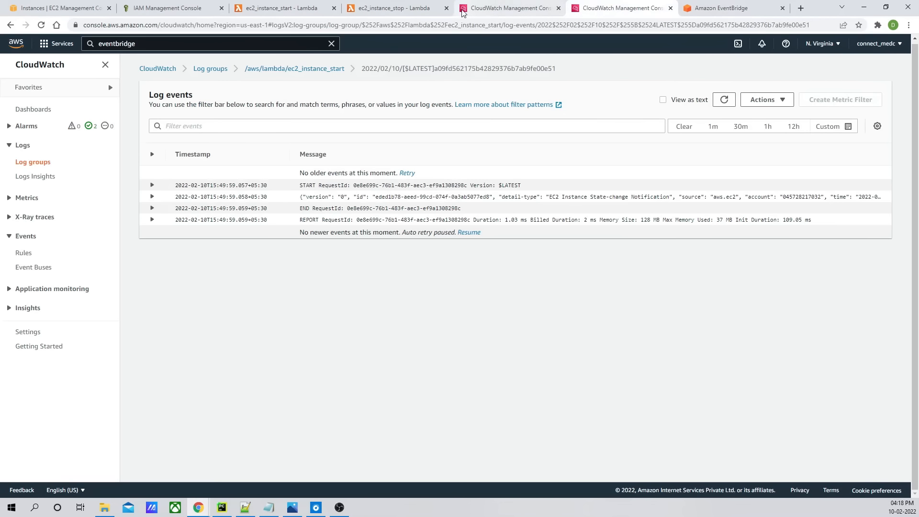
{"action": "left_click", "coordinate": [491, 8]}
{"action": "left_click", "coordinate": [401, 8]}
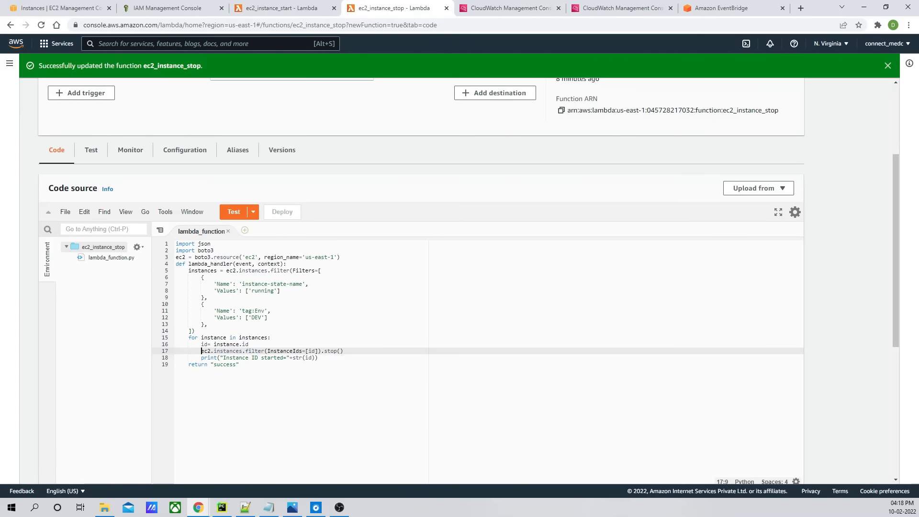